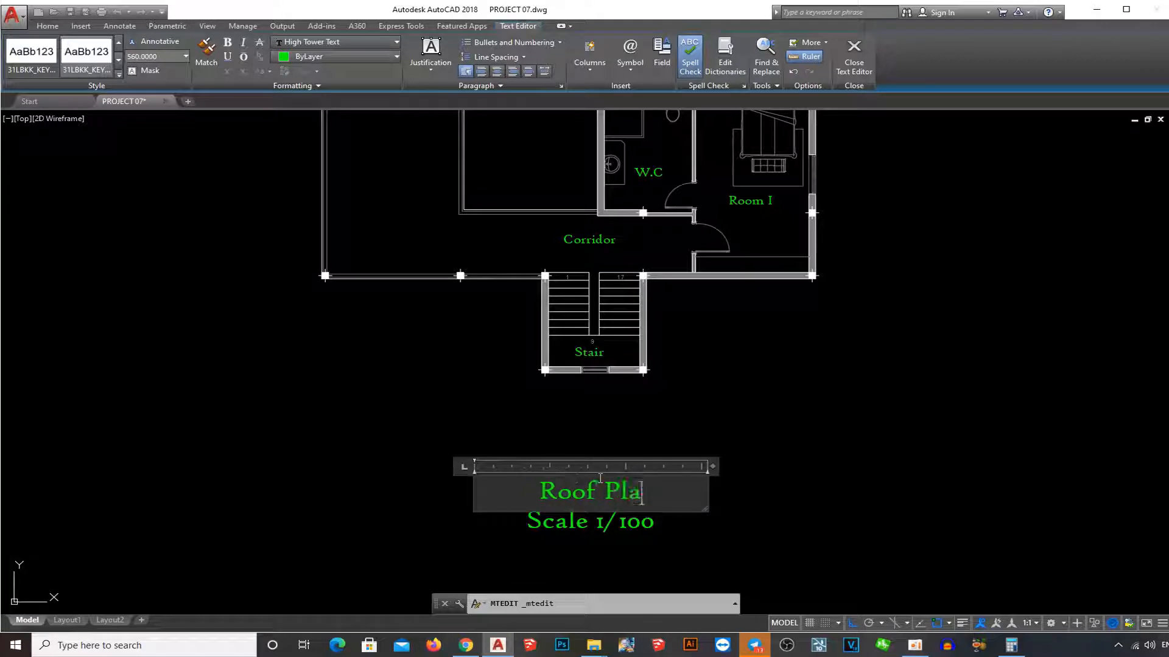
# - Finish editing the drawing title so it reads Roof Plan
pyautogui.click(719, 367)
pyautogui.scroll(-2, 675, 466)
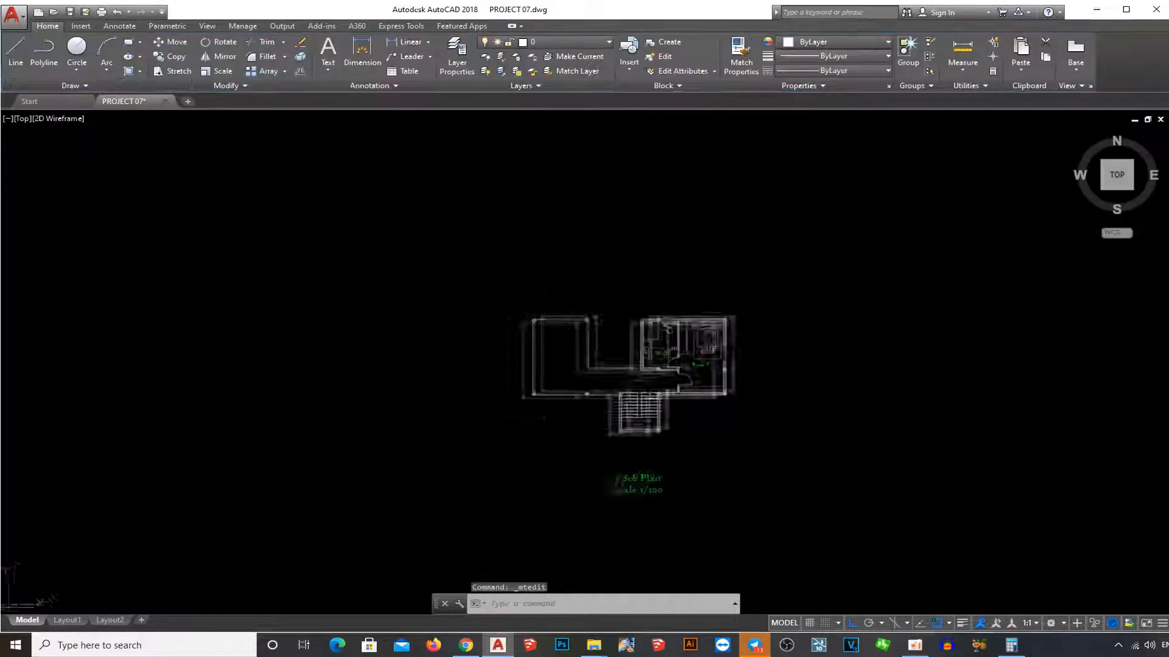
pyautogui.scroll(3, 652, 359)
pyautogui.press('Escape')
pyautogui.press('Escape')
pyautogui.press('Escape')
pyautogui.write('RE')
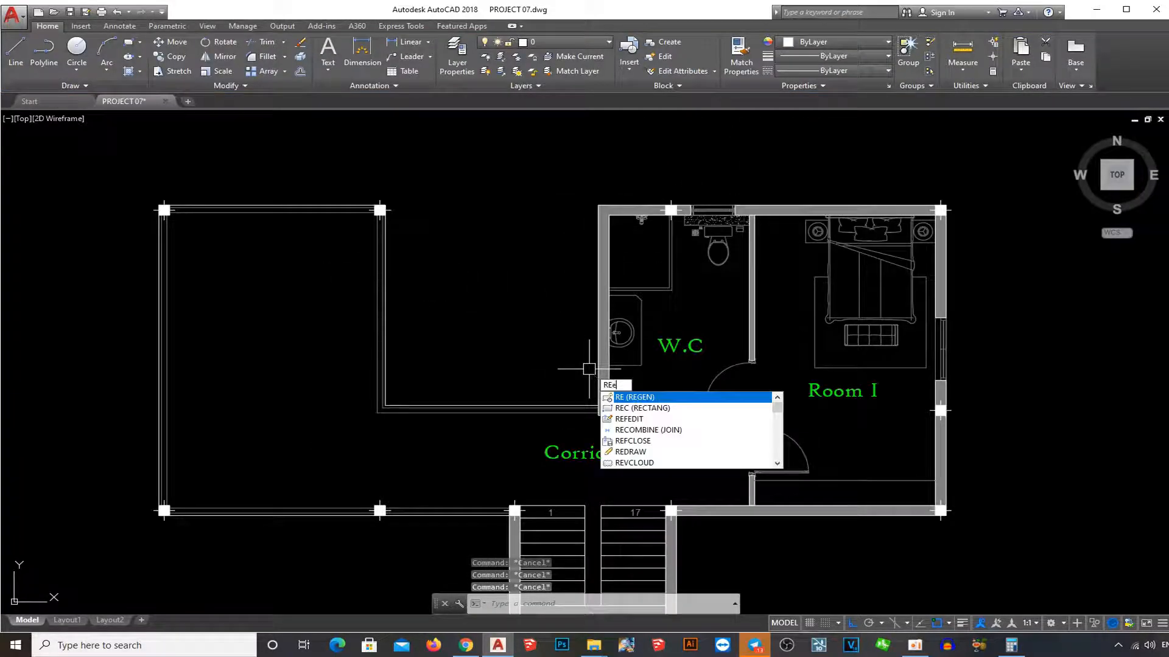
pyautogui.write('e')
pyautogui.press('Escape')
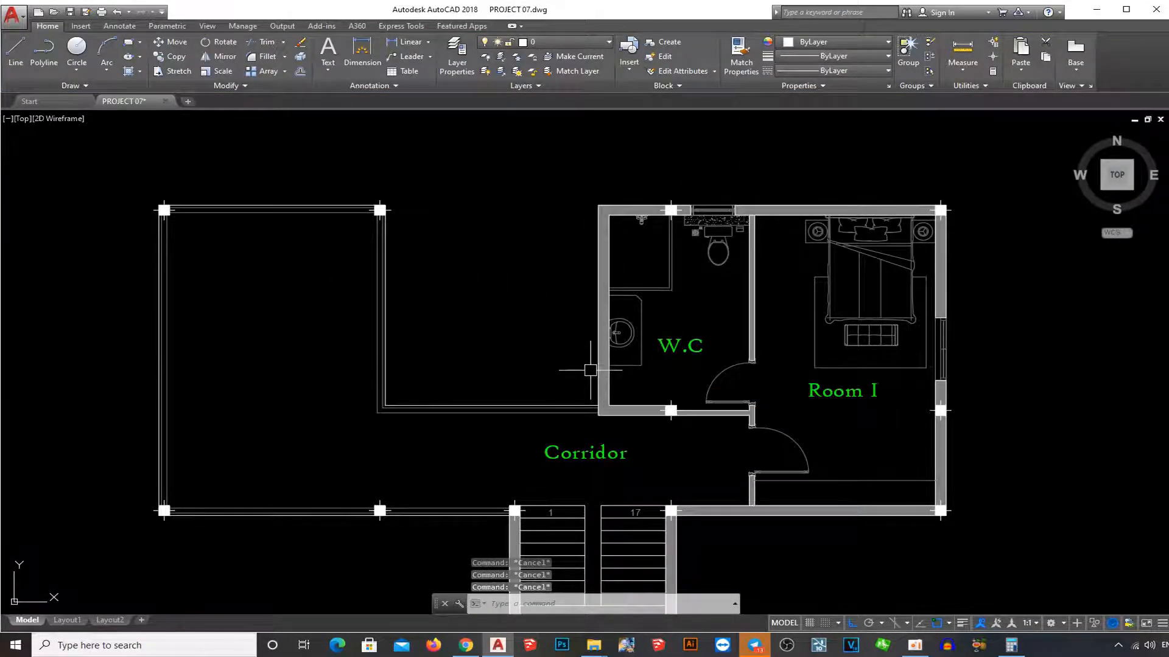
pyautogui.write('c')
pyautogui.press('Return')
pyautogui.press('Escape')
# - Draw a rectangle around the left block, from the outer corner of its upper-right column to that of its lower-left column
pyautogui.scroll(4, 396, 216)
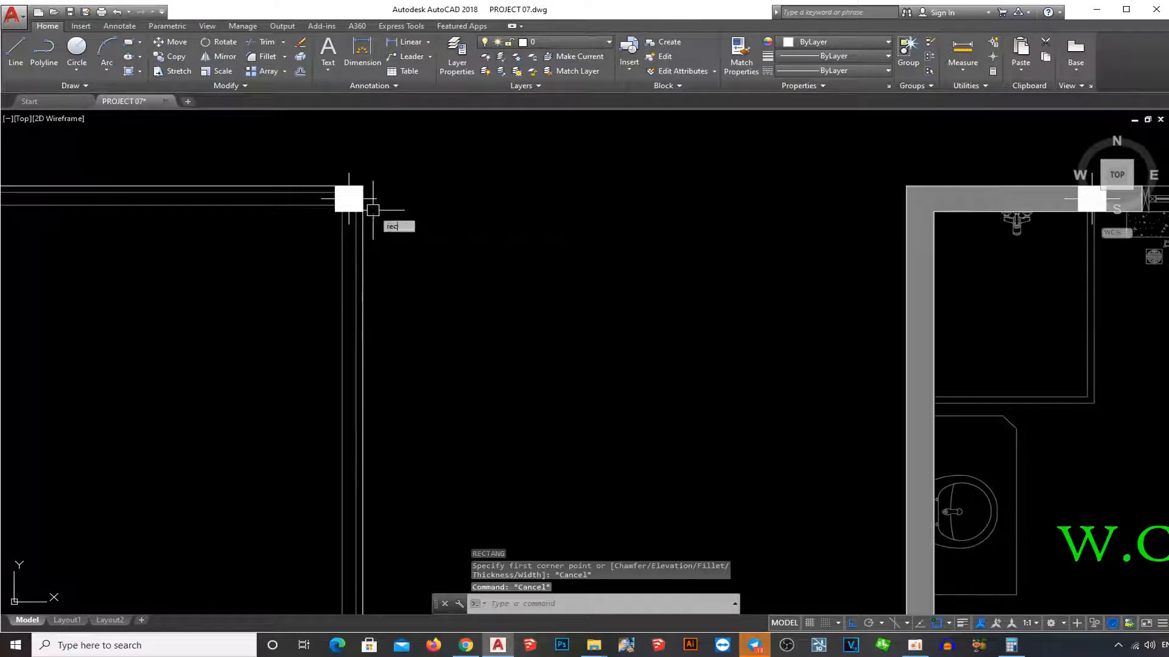
pyautogui.press('Return')
pyautogui.moveTo(370, 190); pyautogui.dragTo(397, 213, button='middle')
pyautogui.scroll(4, 397, 213)
pyautogui.click(378, 203)
pyautogui.scroll(-8, 406, 283)
pyautogui.moveTo(405, 283); pyautogui.dragTo(736, 152, button='middle')
pyautogui.scroll(2, 542, 460)
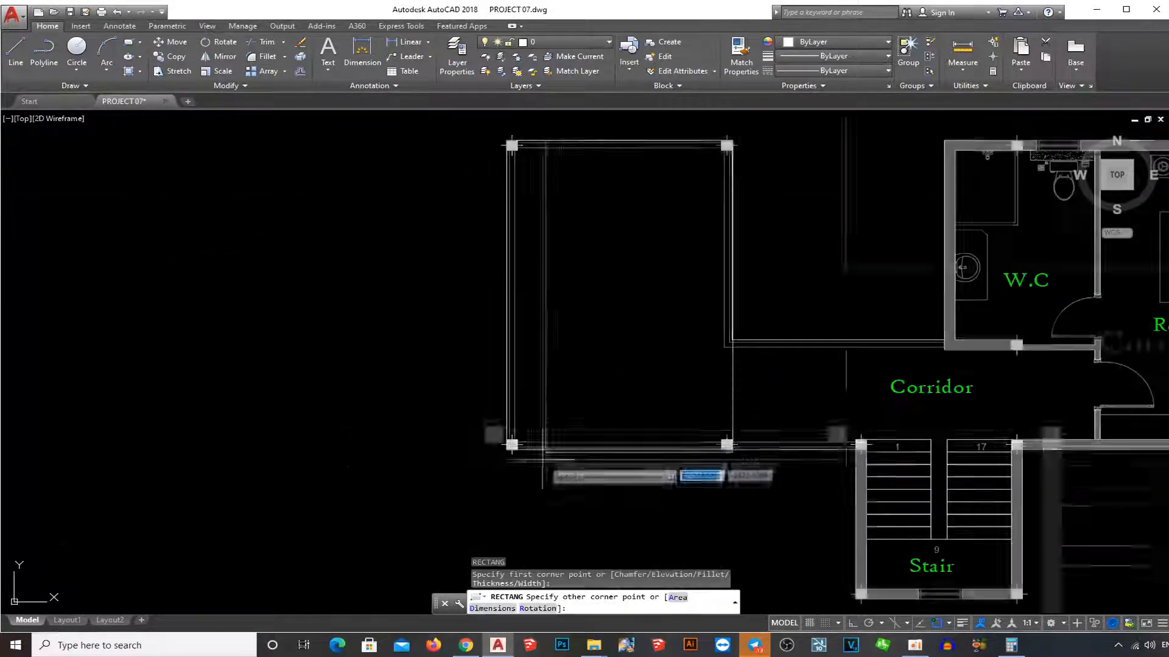
pyautogui.scroll(5, 501, 350)
pyautogui.press('Escape')
pyautogui.press('Escape')
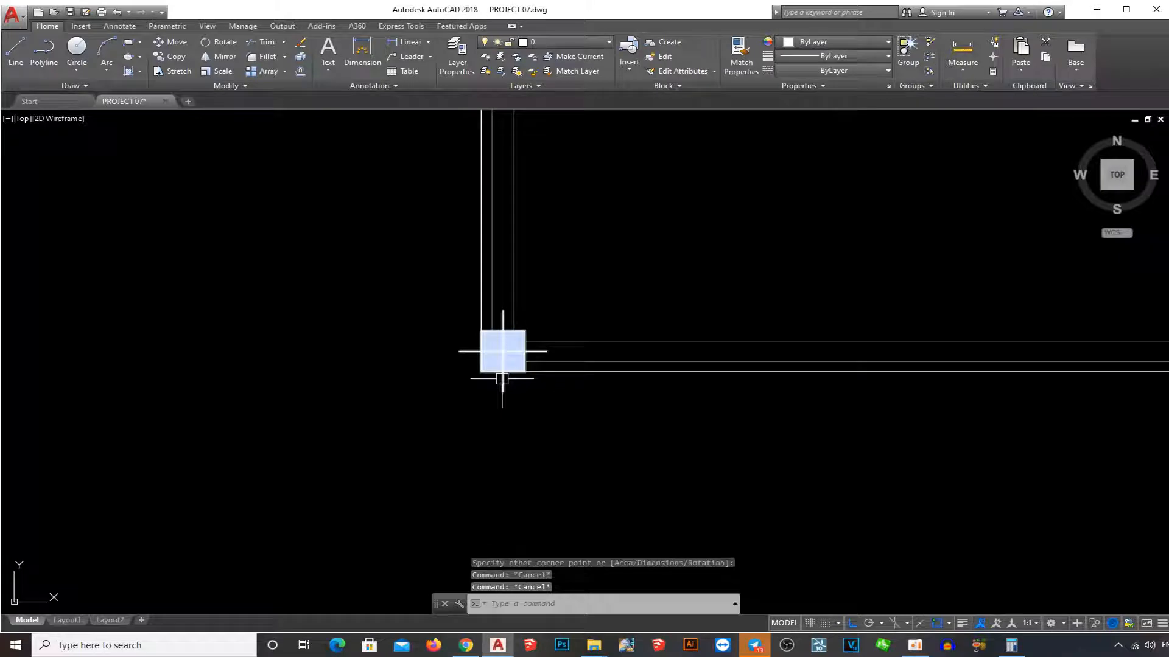
# - Offset the left block's rectangle outward by 700
pyautogui.write('o')
pyautogui.press('Return')
pyautogui.write('700')
pyautogui.press('Return')
pyautogui.click(503, 372)
pyautogui.click(550, 427)
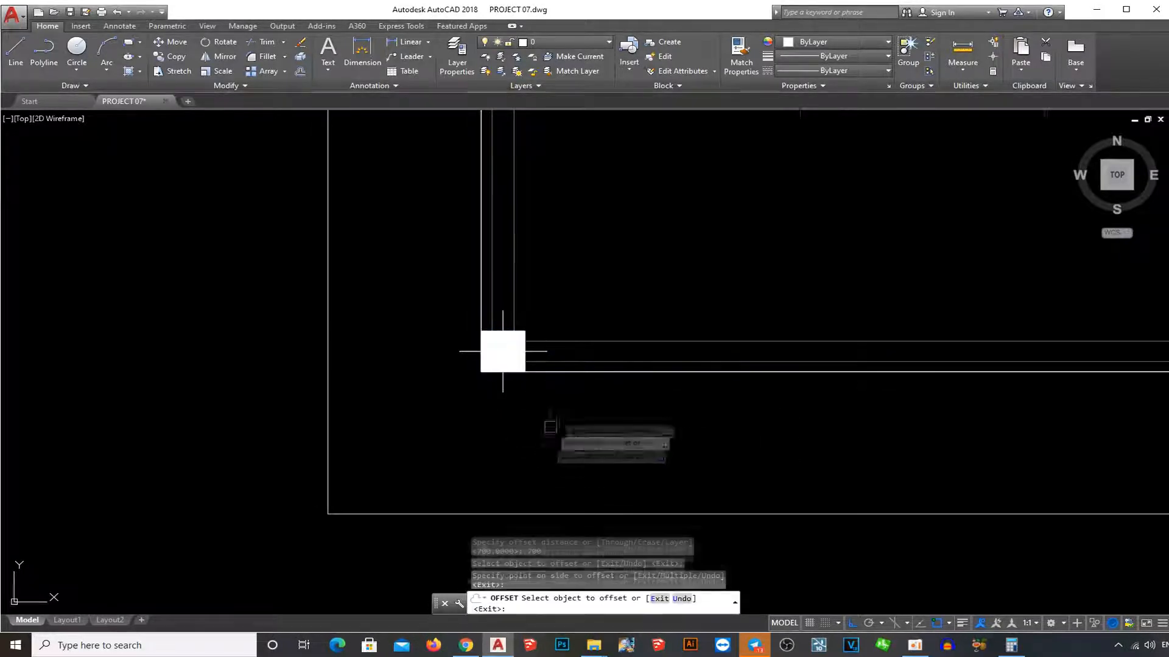
pyautogui.press('Escape')
pyautogui.press('Escape')
pyautogui.press('Escape')
# - Draw a rectangle around the stairwell, from its upper-right column's outer corner to its lower-left column's outer corner
pyautogui.scroll(-5, 503, 351)
pyautogui.scroll(4, 710, 386)
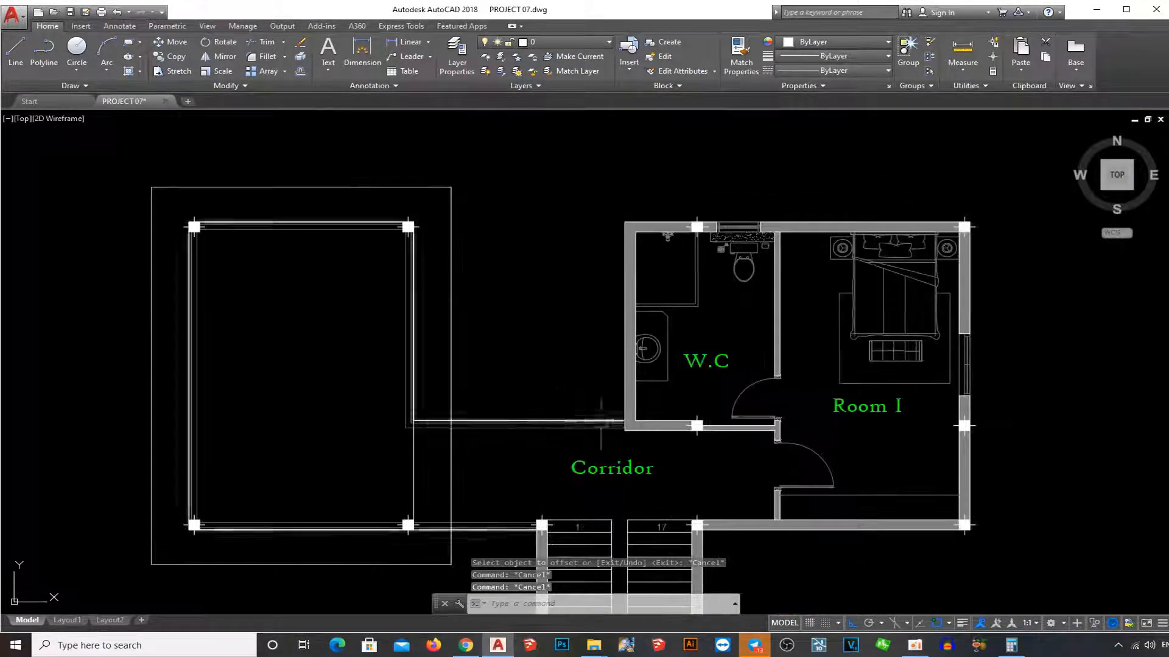
pyautogui.moveTo(600, 422); pyautogui.dragTo(476, 416, button='middle')
pyautogui.scroll(4, 577, 409)
pyautogui.write('rec')
pyautogui.press('Return')
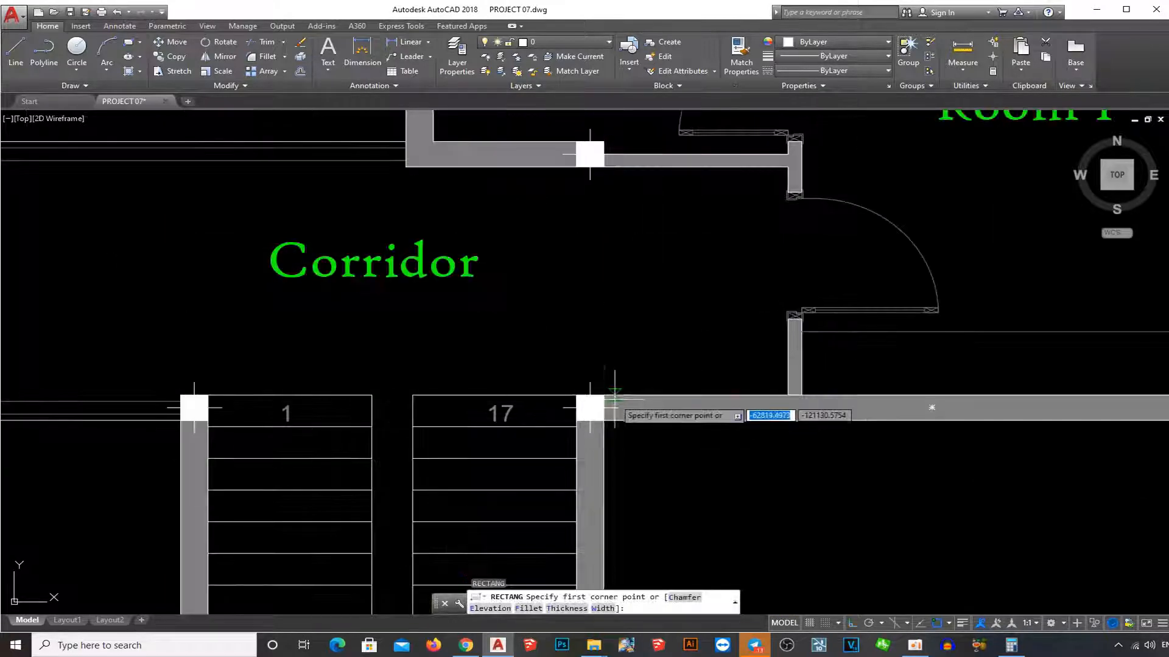
pyautogui.click(604, 395)
pyautogui.scroll(-4, 713, 171)
pyautogui.scroll(4, 520, 409)
pyautogui.click(481, 431)
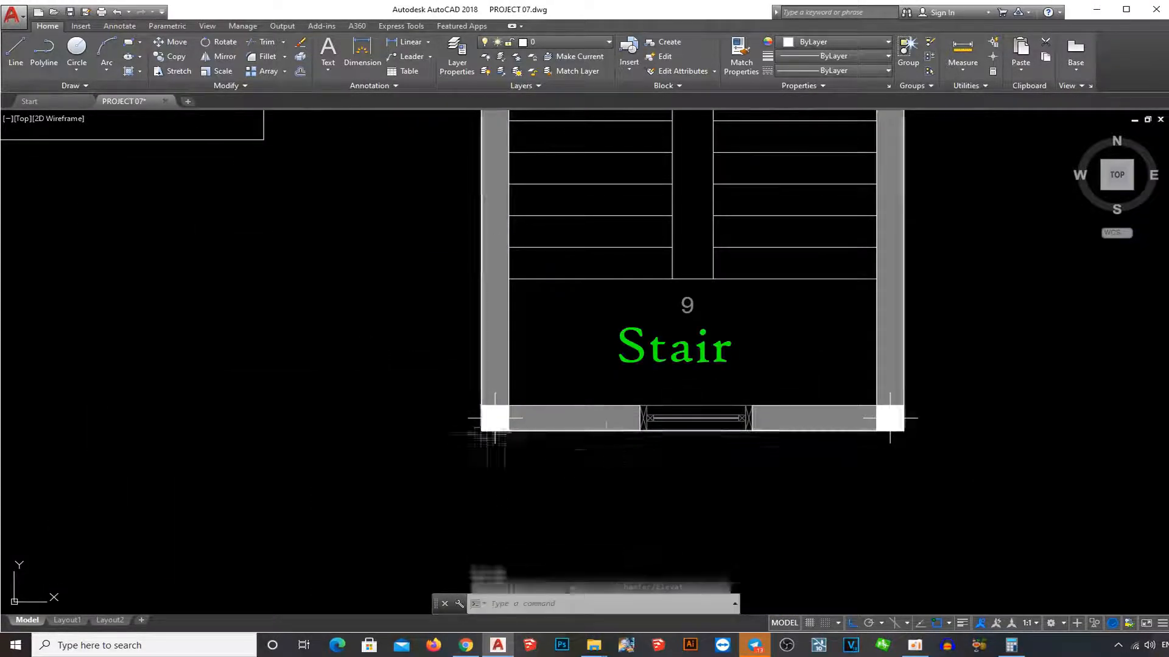
pyautogui.press('Escape')
pyautogui.press('Escape')
# - Offset the stairwell rectangle outward by 700
pyautogui.write('o')
pyautogui.press('Return')
pyautogui.write('700')
pyautogui.press('Return')
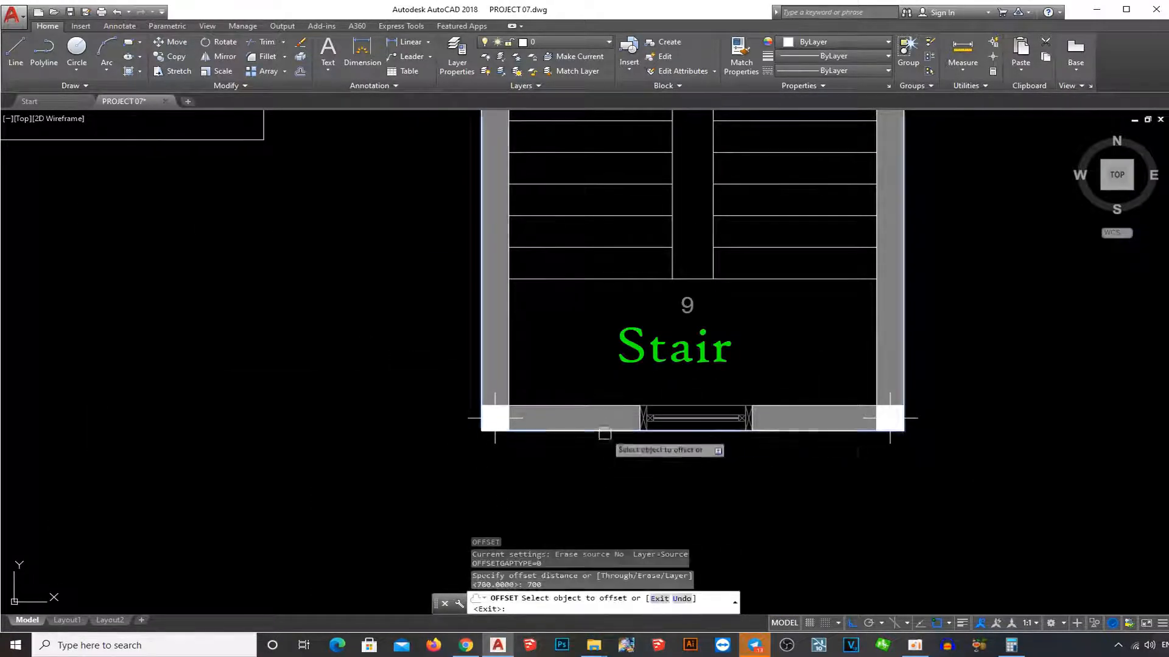
pyautogui.click(604, 433)
pyautogui.click(609, 456)
pyautogui.press('Escape')
pyautogui.press('Escape')
# - Stretch the top edge of the stairwell's offset outline down to the upper edge of the stairs
pyautogui.scroll(-4, 604, 438)
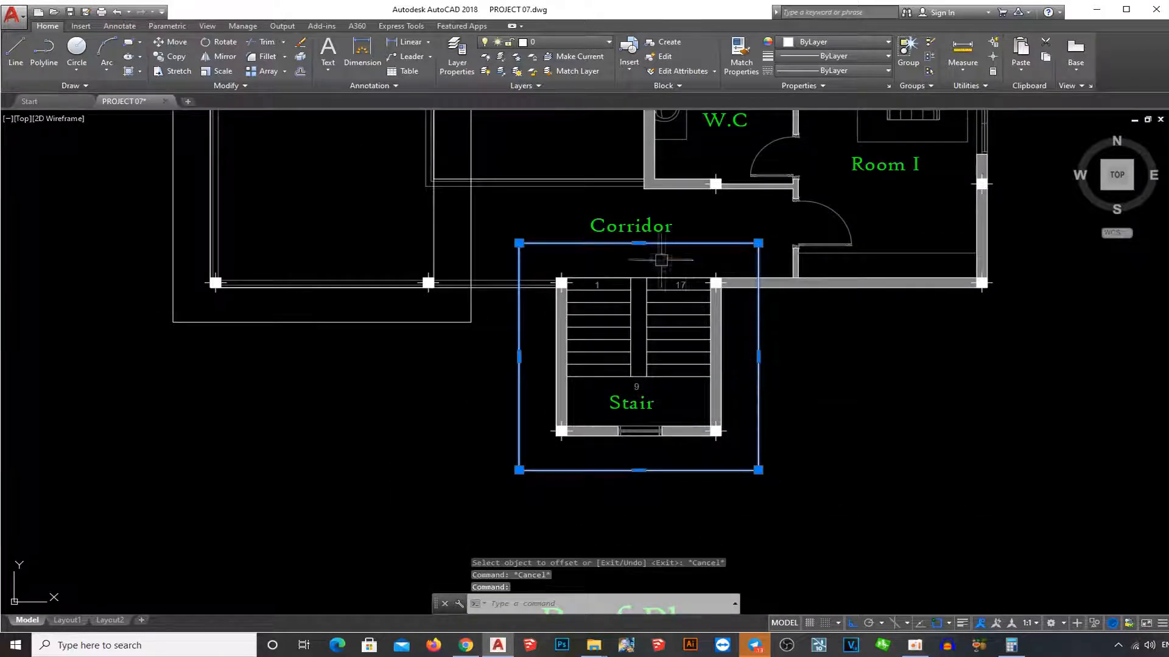
pyautogui.scroll(2, 661, 260)
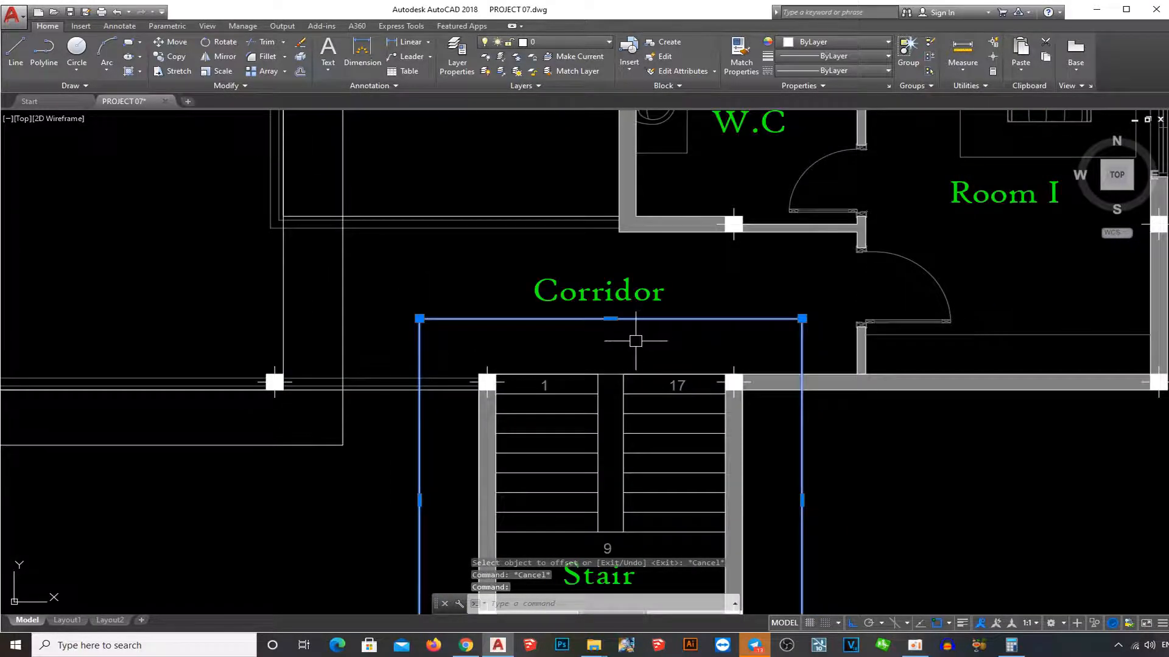
pyautogui.scroll(2, 617, 339)
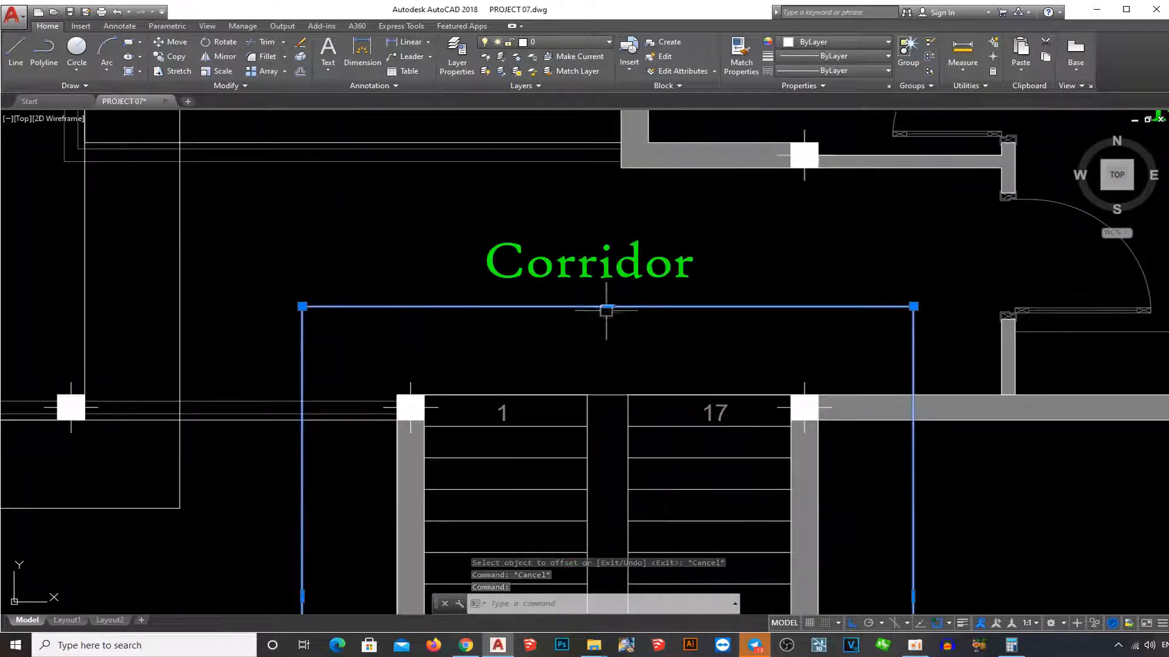
pyautogui.click(607, 395)
pyautogui.press('Escape')
pyautogui.press('Escape')
# - Draw a rectangle around the right block, from its lower-right outer corner to its upper-left outer corner
pyautogui.scroll(-3, 620, 424)
pyautogui.write('rec')
pyautogui.press('Return')
pyautogui.scroll(3, 832, 423)
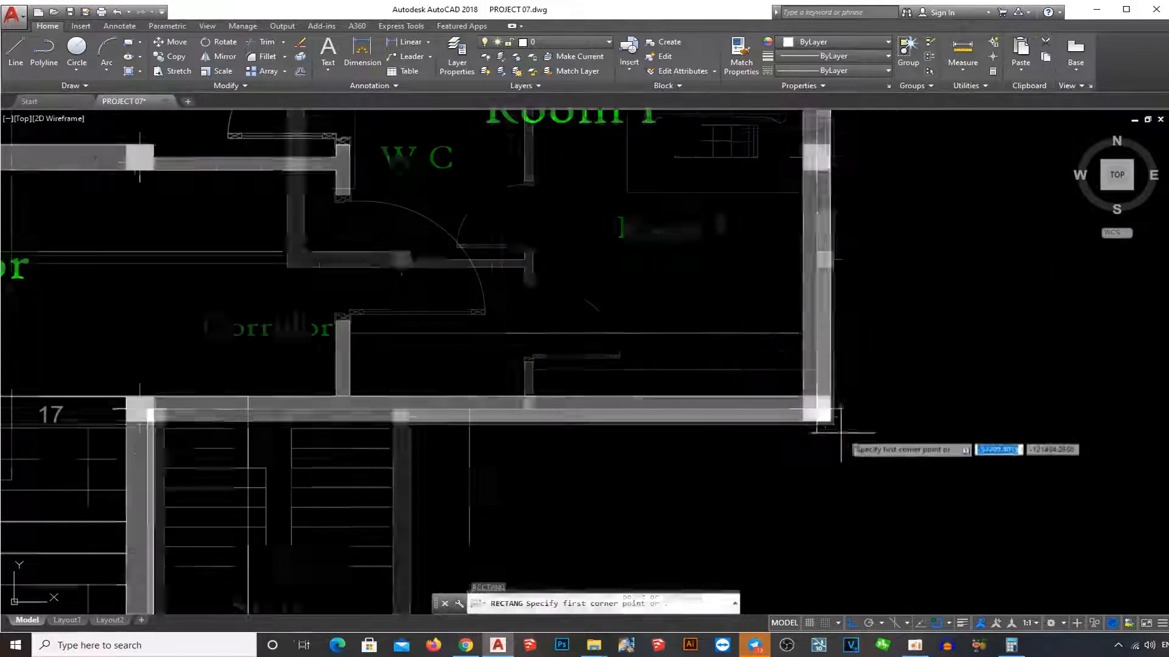
pyautogui.click(830, 422)
pyautogui.scroll(-3, 771, 450)
pyautogui.scroll(3, 586, 266)
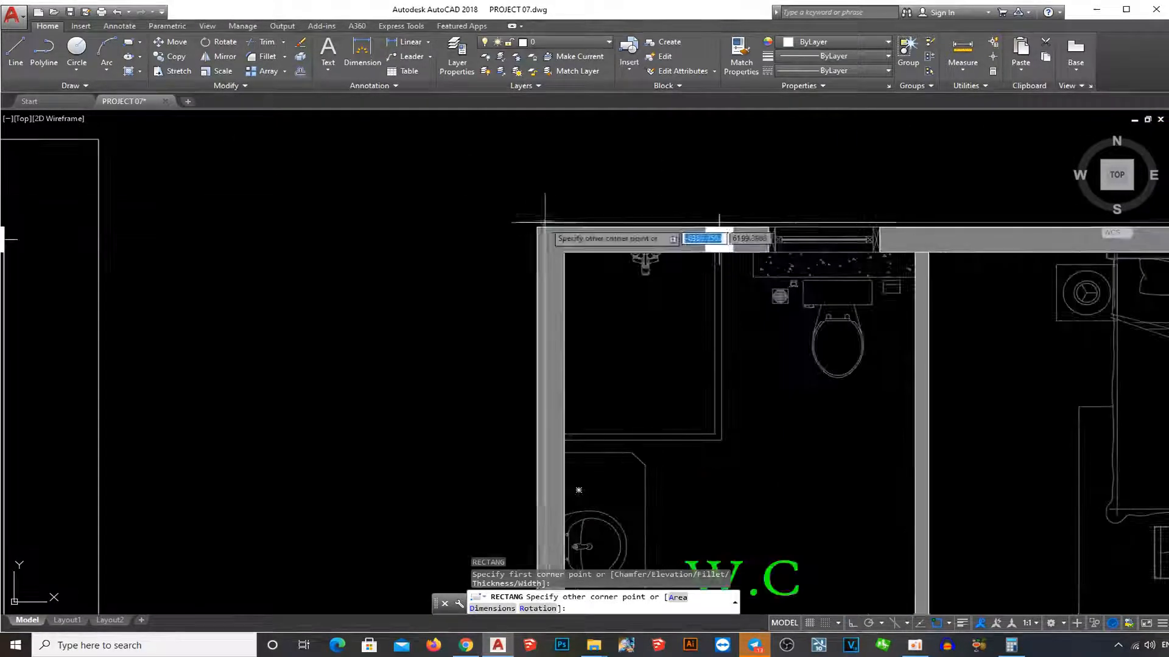
pyautogui.click(537, 227)
# - Offset the right block's rectangle outward by 700
pyautogui.write('7')
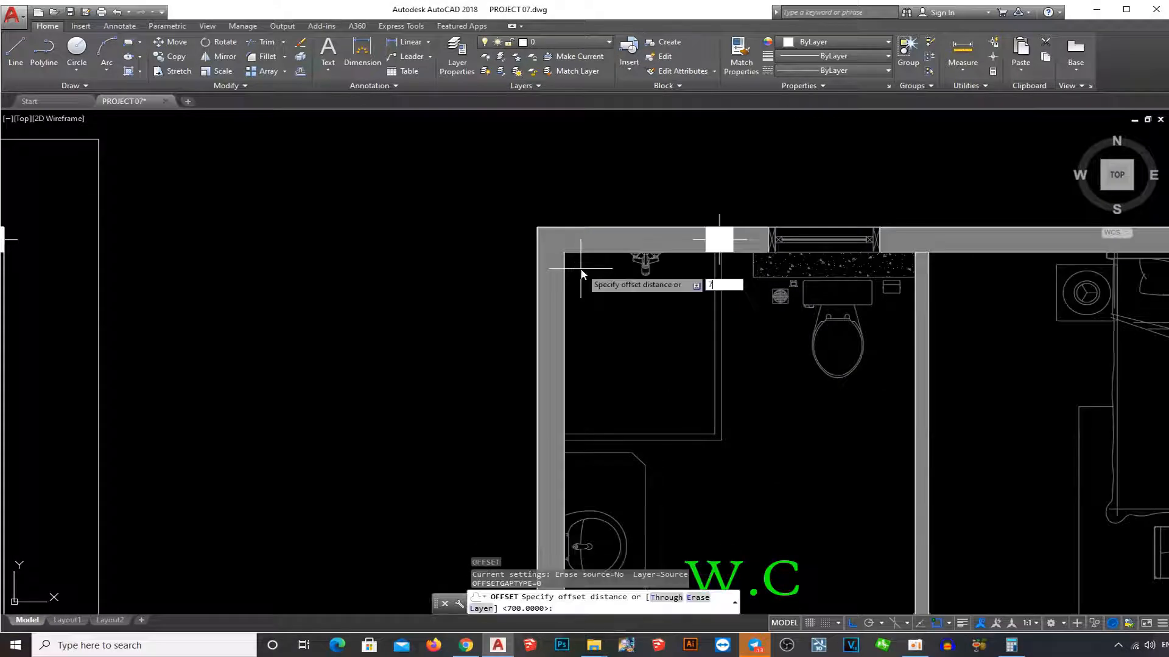
pyautogui.write('00')
pyautogui.press('Return')
pyautogui.click(595, 227)
pyautogui.click(625, 217)
pyautogui.press('Return')
pyautogui.press('Escape')
# - Erase the Room I label and the bedroom furniture from the right block
pyautogui.scroll(-3, 582, 266)
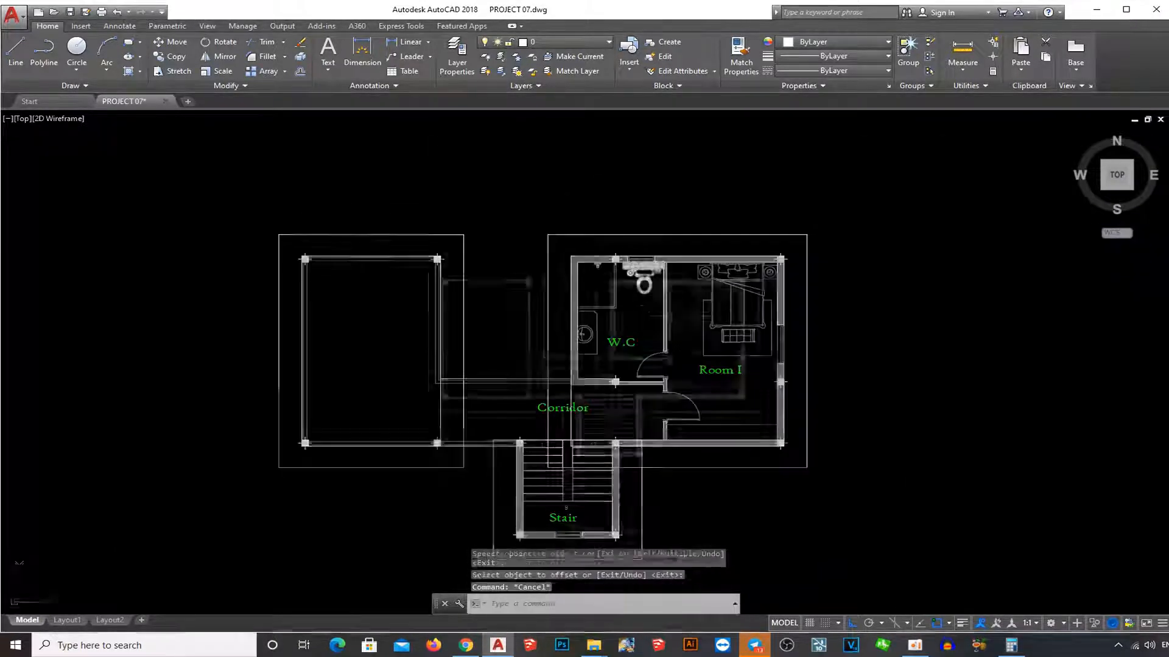
pyautogui.scroll(4, 633, 517)
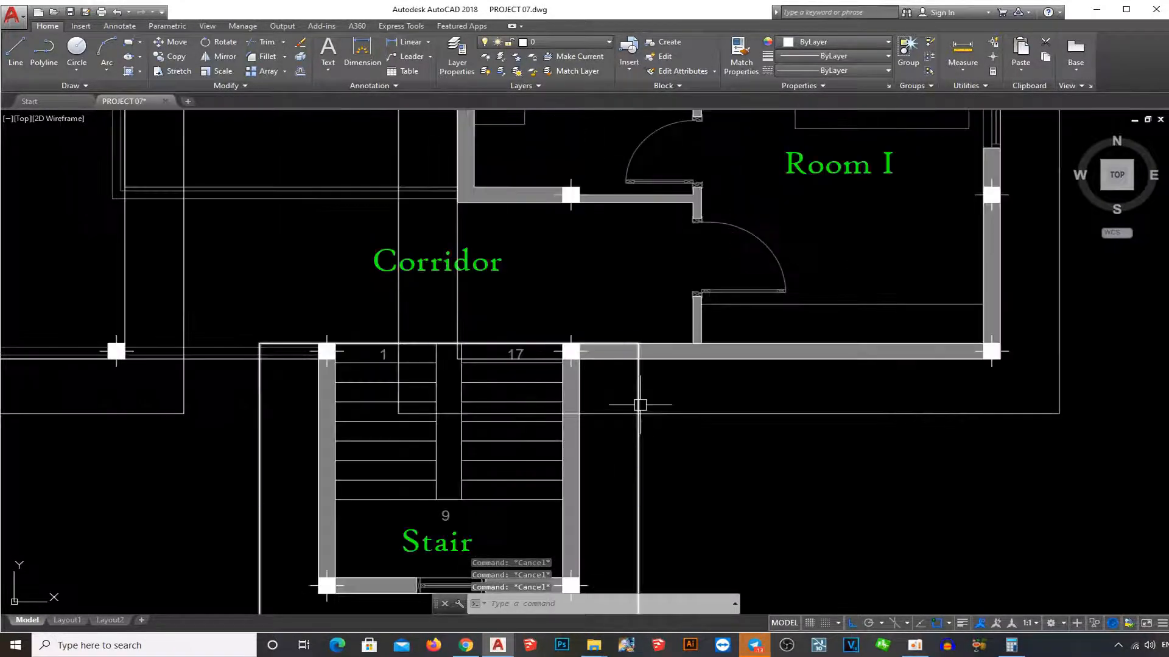
pyautogui.scroll(-2, 683, 378)
pyautogui.scroll(1, 852, 316)
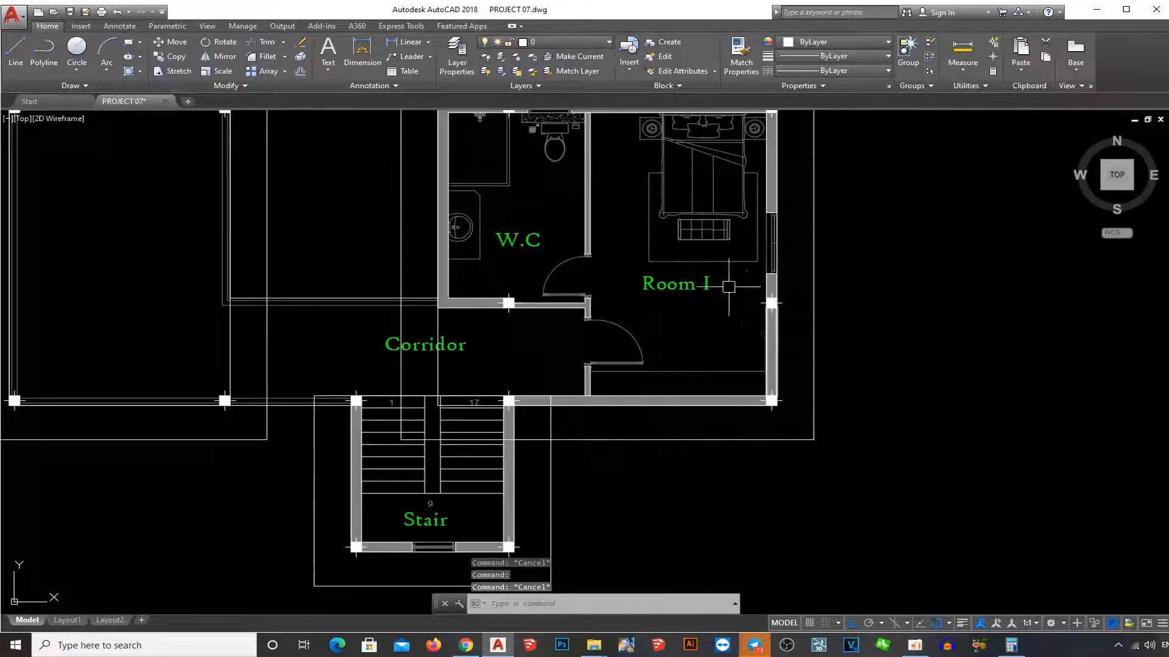
pyautogui.click(740, 313)
pyautogui.click(668, 213)
pyautogui.write('e')
pyautogui.press('Return')
# - Erase the grey hatch that fills the walls
pyautogui.moveTo(631, 232); pyautogui.dragTo(635, 299, button='middle')
pyautogui.scroll(5, 635, 299)
pyautogui.click(626, 316)
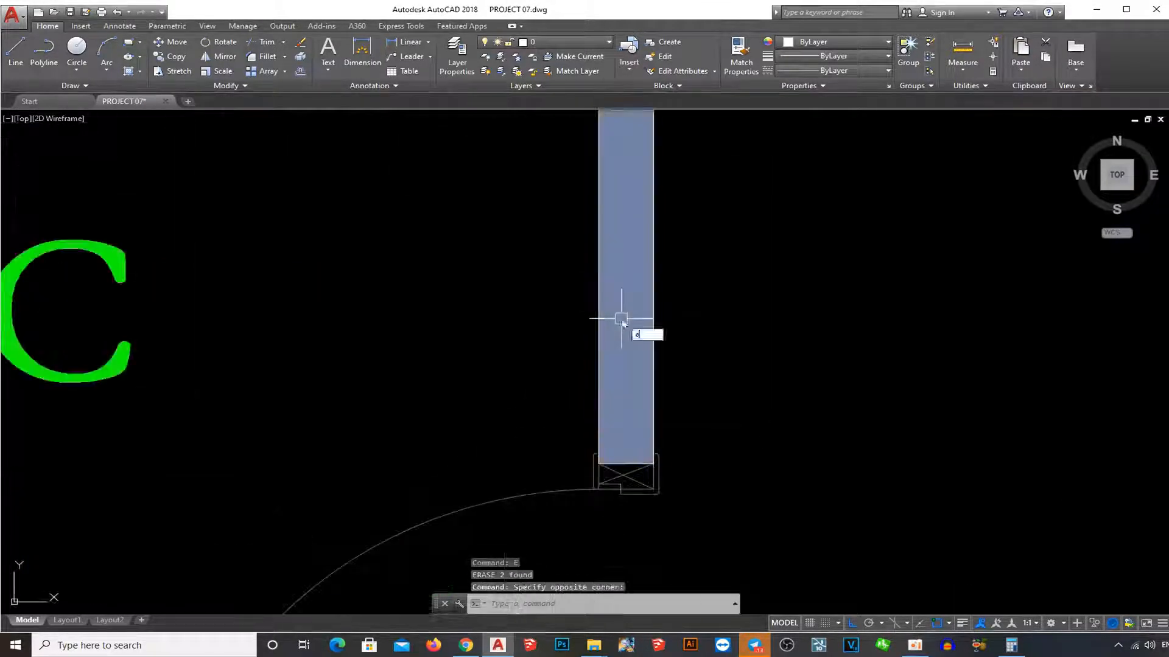
pyautogui.write('E')
pyautogui.press('Return')
# - Erase the bathroom's toilet and shower enclosure, the W.C label and the partition wall beside Room I
pyautogui.scroll(-5, 627, 317)
pyautogui.click(721, 433)
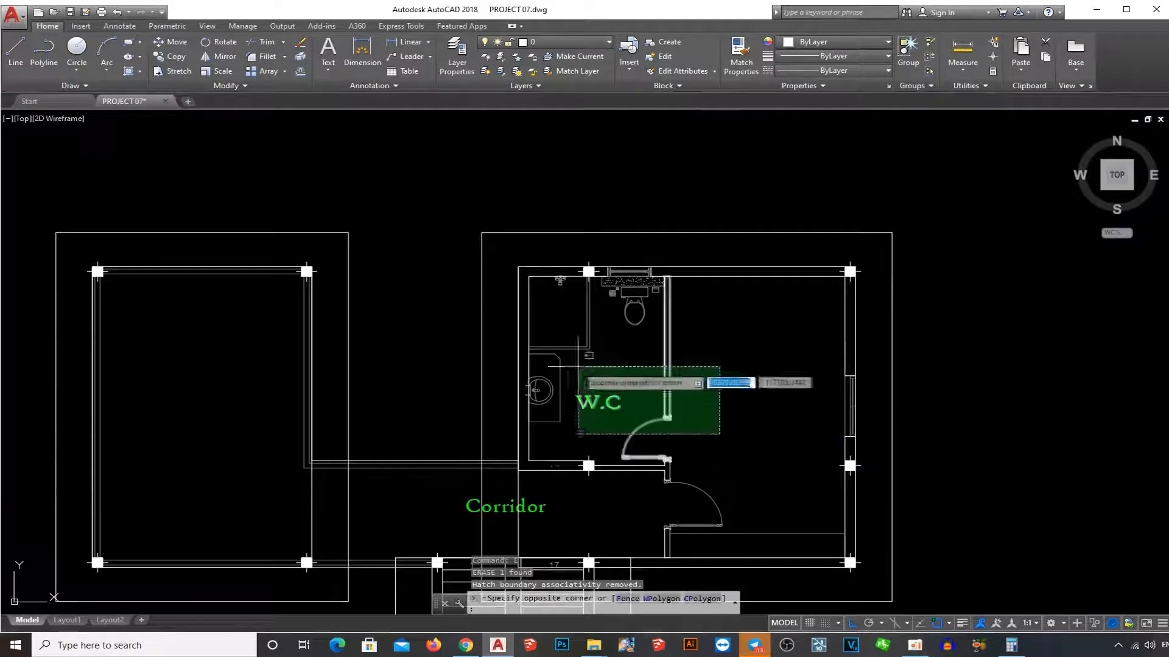
pyautogui.press('Escape')
pyautogui.click(634, 368)
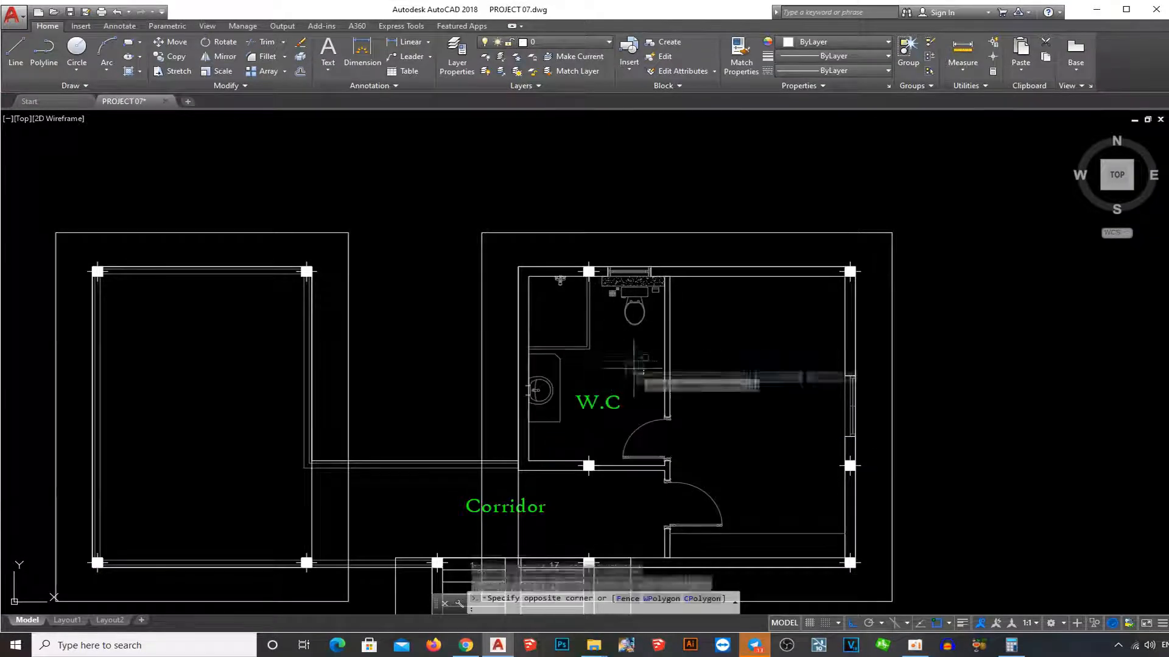
pyautogui.click(566, 308)
pyautogui.write('e')
pyautogui.press('Return')
pyautogui.click(597, 402)
pyautogui.click(667, 378)
pyautogui.write('e')
pyautogui.press('space')
# - Erase the washbasin and its counter from the bathroom
pyautogui.scroll(1, 613, 412)
pyautogui.click(639, 409)
pyautogui.click(502, 364)
pyautogui.write('e')
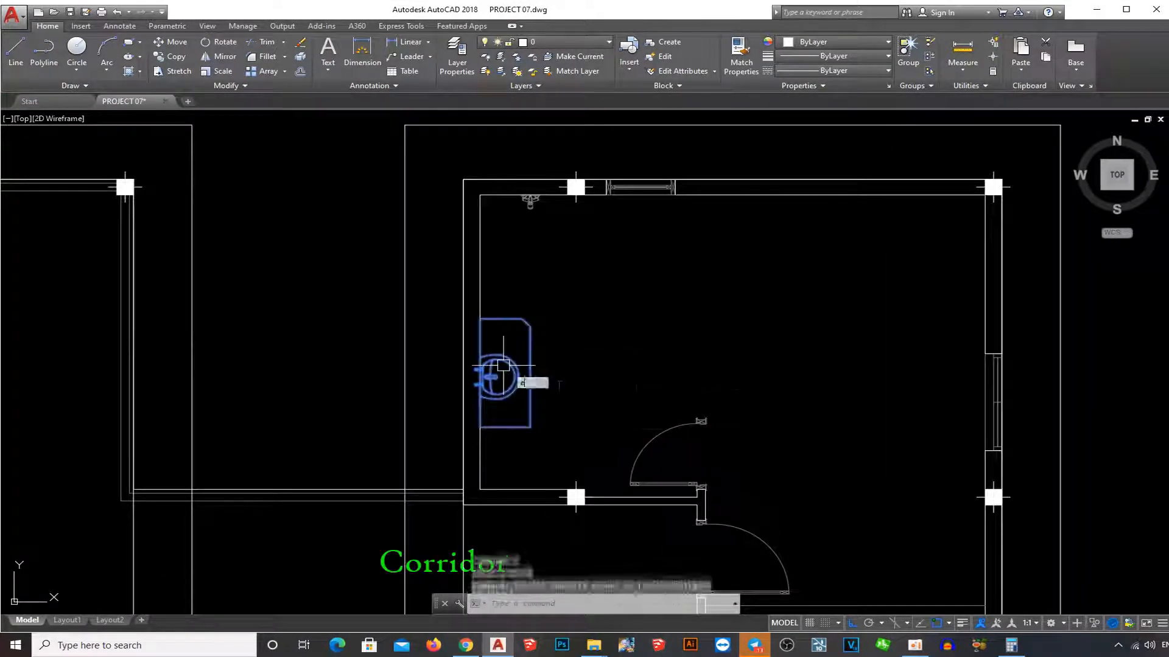
# - Erase the doors, the remaining partition walls and the thin line along the bedroom's lower wall
pyautogui.click(696, 420)
pyautogui.write('e')
pyautogui.moveTo(806, 588); pyautogui.dragTo(798, 424, button='middle')
pyautogui.click(800, 461)
pyautogui.click(607, 341)
pyautogui.write('e')
pyautogui.click(789, 459)
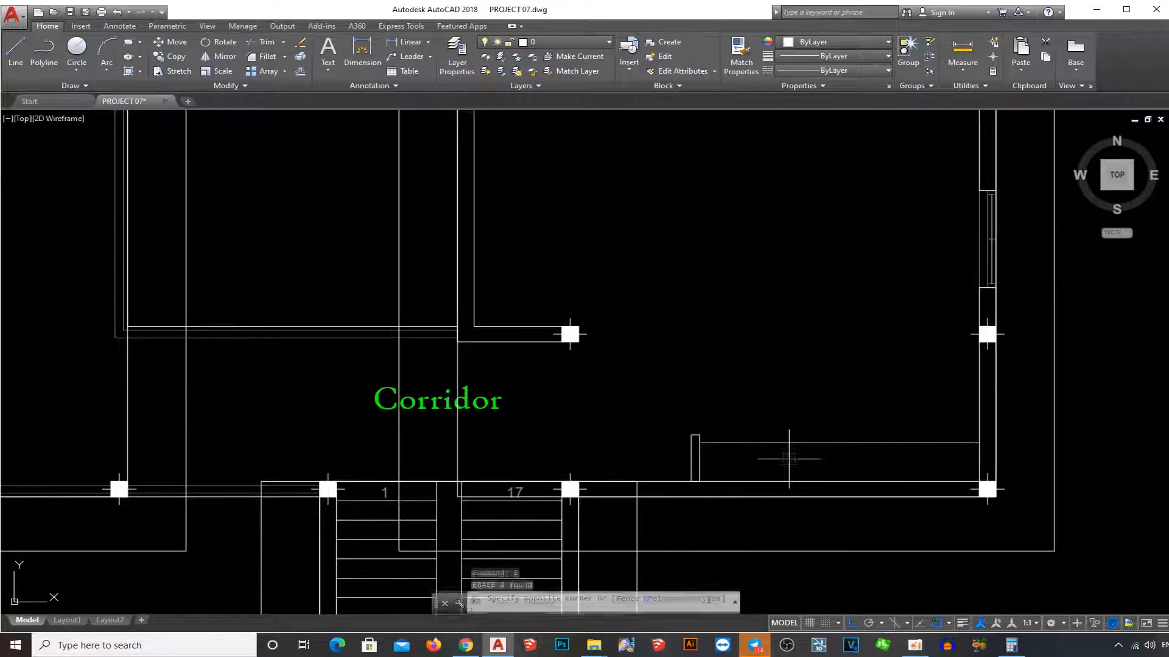
pyautogui.scroll(-5, 572, 357)
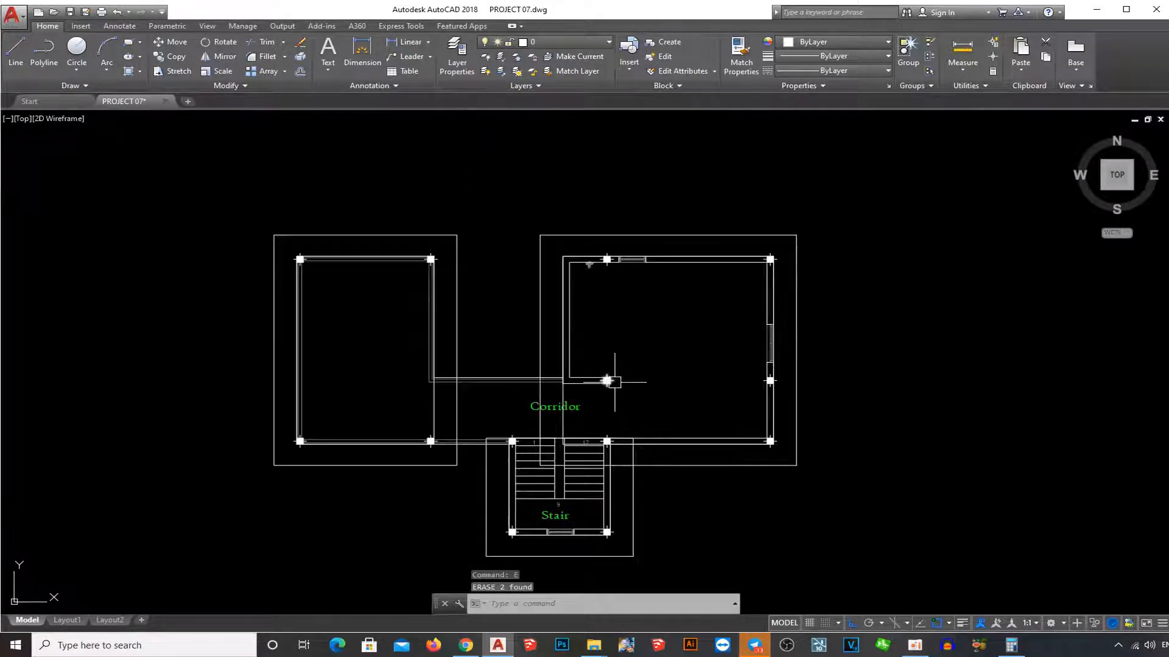
# - Erase the leftover shower fixture on the right block's upper wall
pyautogui.scroll(5, 576, 267)
pyautogui.click(617, 264)
pyautogui.click(611, 276)
pyautogui.write('e')
pyautogui.scroll(-5, 706, 247)
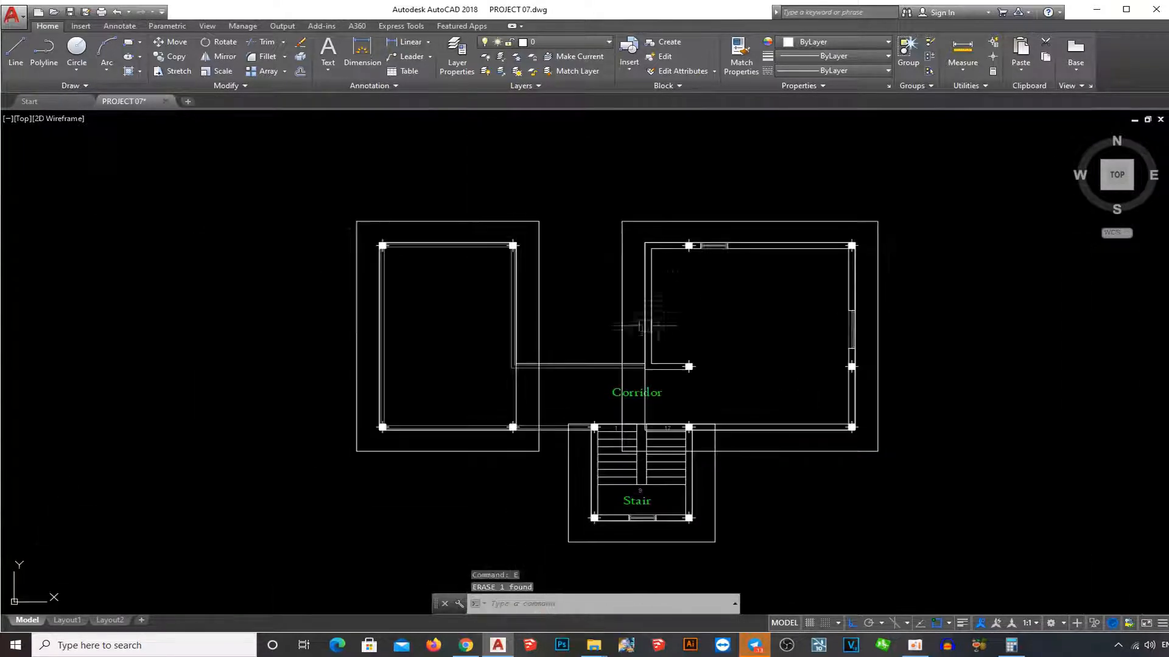
pyautogui.moveTo(680, 407); pyautogui.dragTo(650, 390, button='middle')
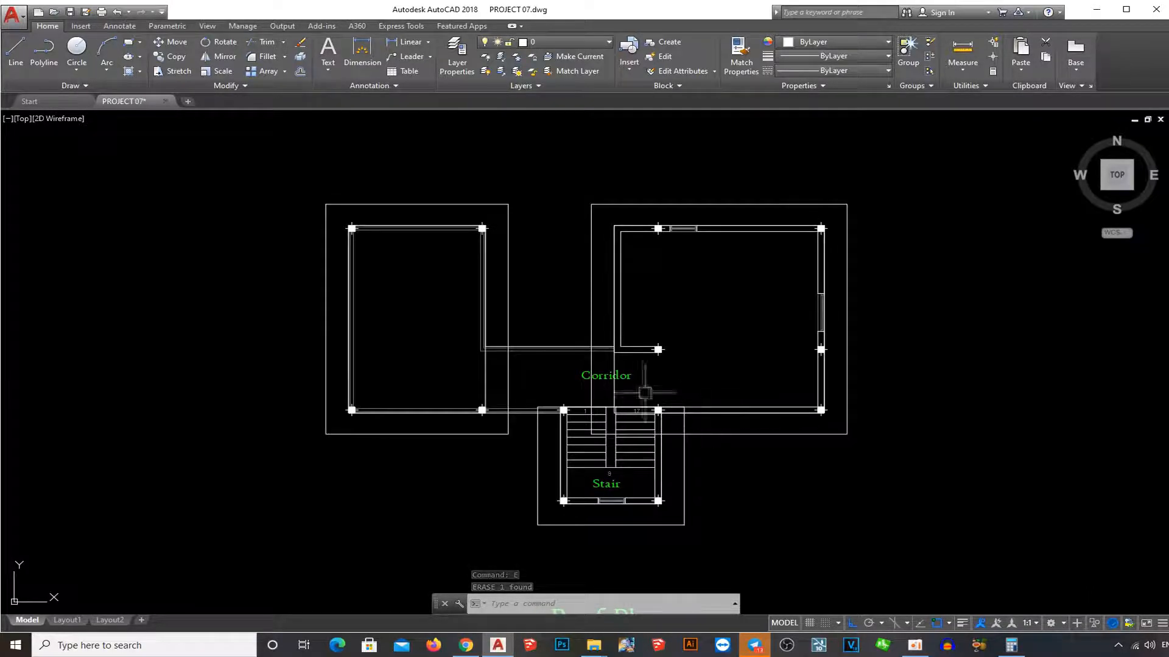
# - Draw a polyline along the corridor's upper outer edge between the right and left offset outlines
pyautogui.press('Escape')
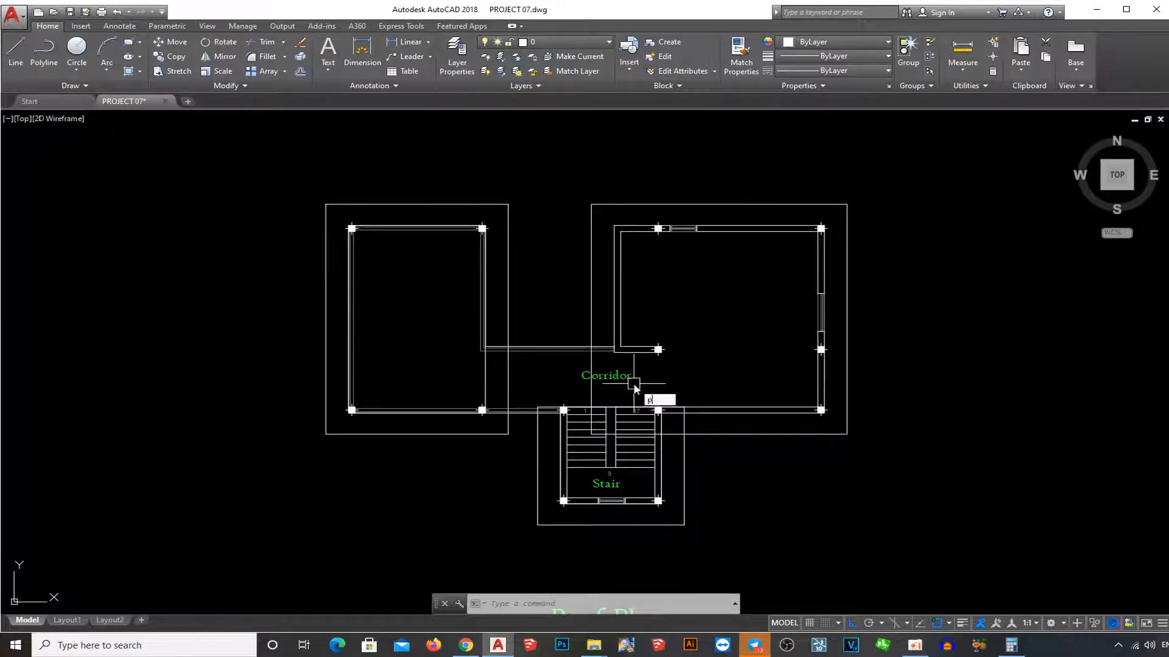
pyautogui.write('l')
pyautogui.press('Return')
pyautogui.scroll(8, 639, 395)
pyautogui.click(631, 411)
pyautogui.scroll(-5, 632, 411)
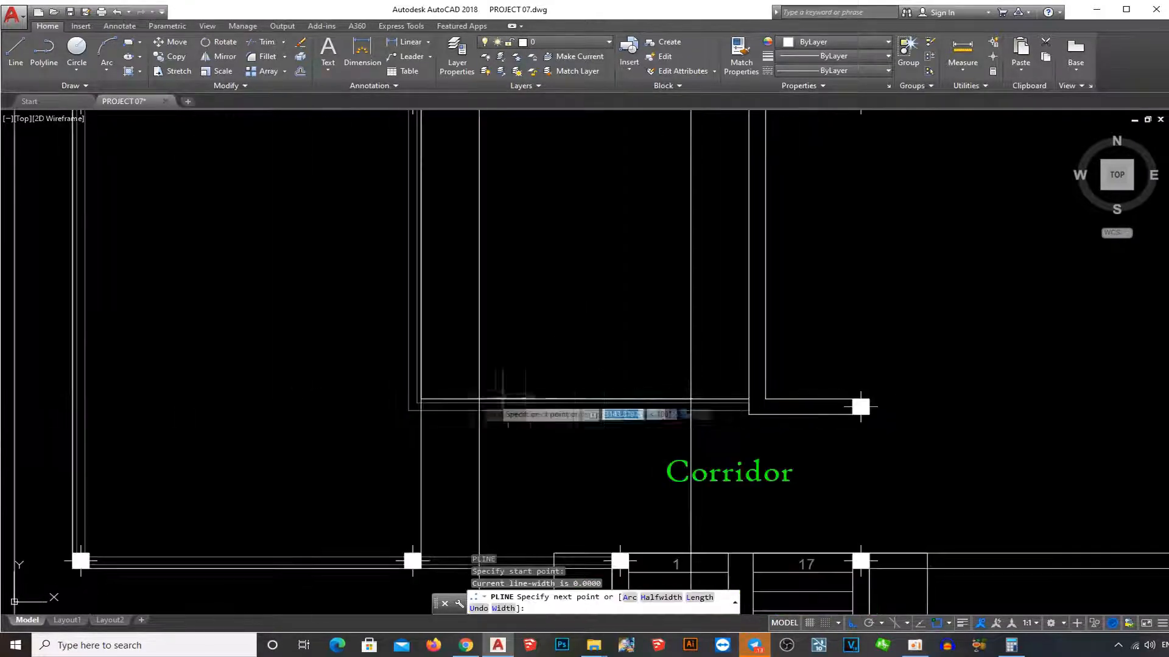
pyautogui.scroll(5, 490, 394)
pyautogui.click(460, 408)
pyautogui.press('Escape')
pyautogui.press('Escape')
# - Offset the corridor's upper edge line outward, away from the corridor, by 700
pyautogui.write('o')
pyautogui.press('Return')
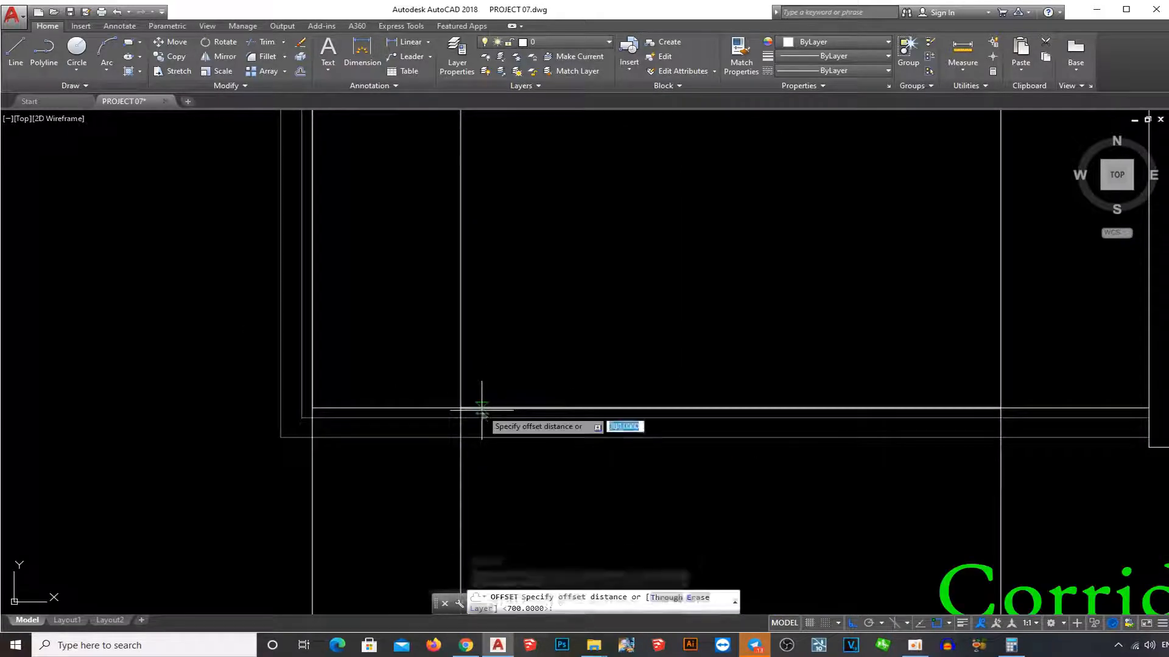
pyautogui.write('700')
pyautogui.press('Return')
pyautogui.click(484, 408)
pyautogui.click(547, 302)
pyautogui.scroll(-6, 556, 344)
pyautogui.press('Escape')
pyautogui.moveTo(642, 380); pyautogui.dragTo(649, 321, button='middle')
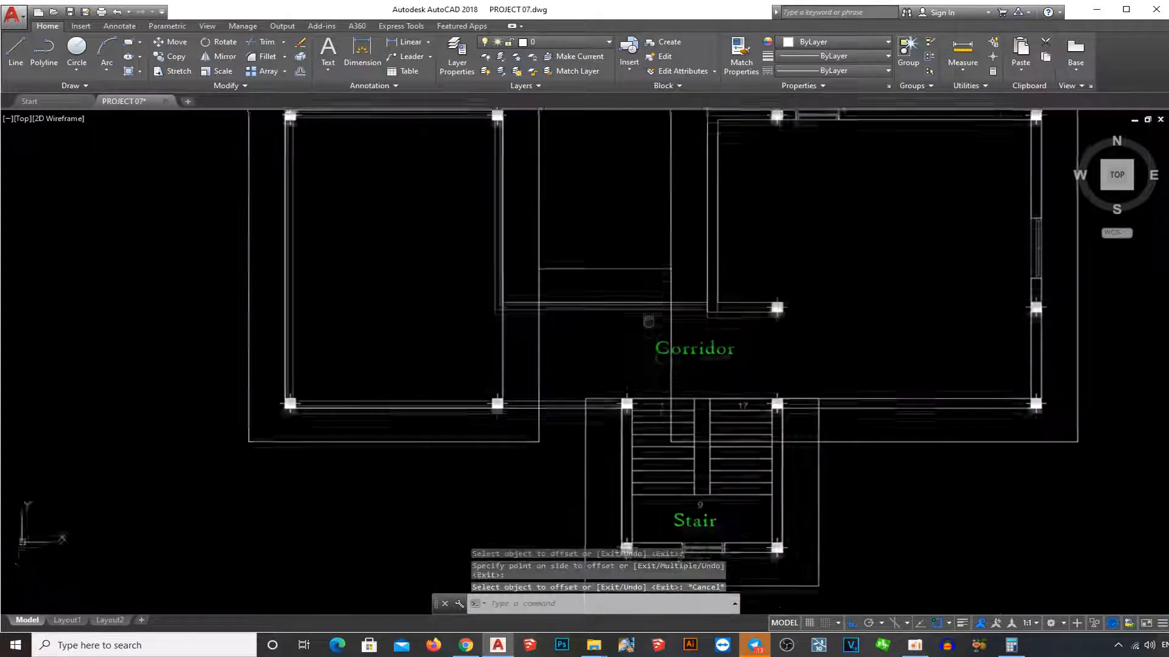
# - Draw a polyline between the lower corners of the right and left offset outlines, across the upper part of the stair
pyautogui.scroll(2, 648, 429)
pyautogui.scroll(-5, 647, 434)
pyautogui.scroll(4, 658, 484)
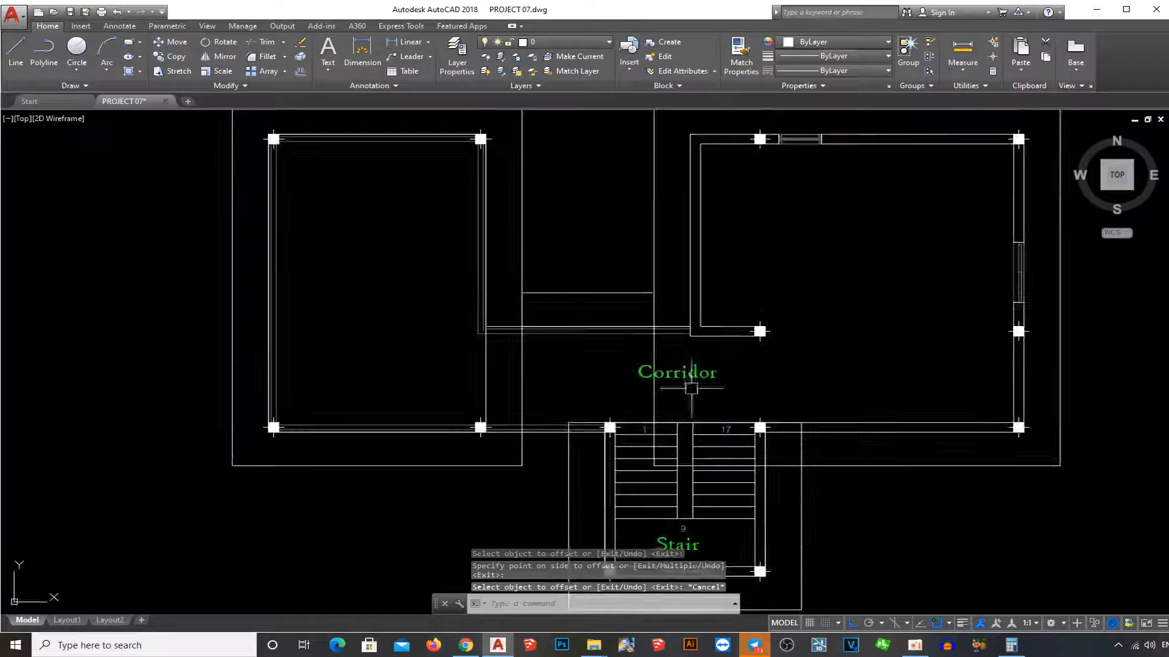
pyautogui.press('Escape')
pyautogui.press('Escape')
pyautogui.write('pl')
pyautogui.scroll(4, 658, 484)
pyautogui.press('Return')
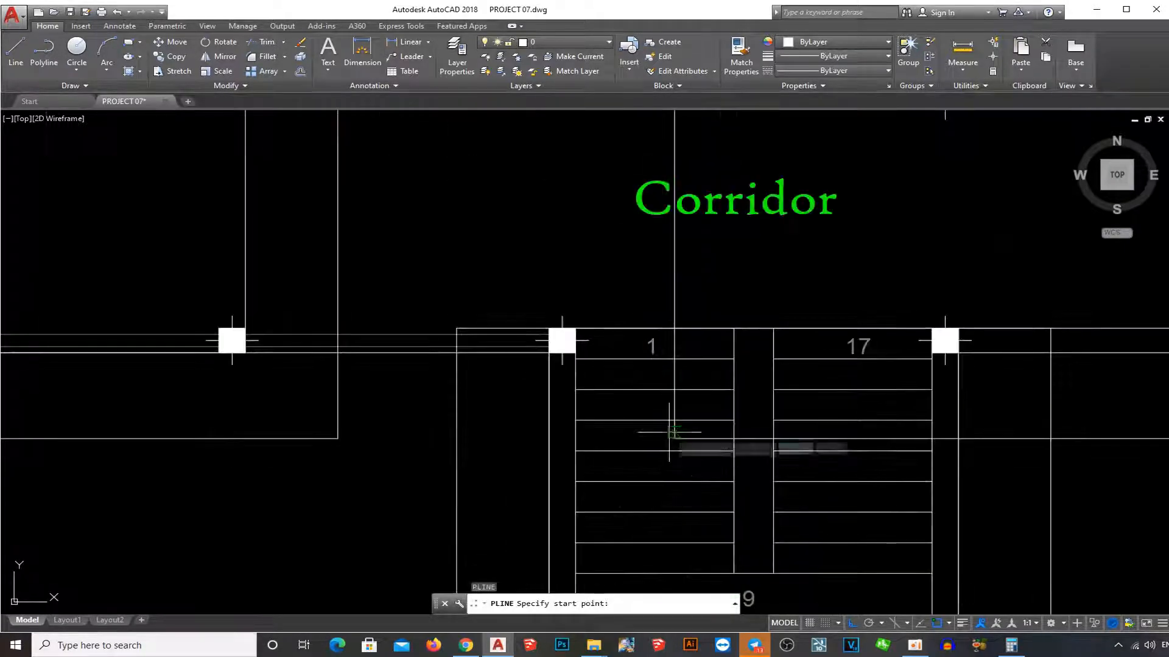
pyautogui.click(674, 439)
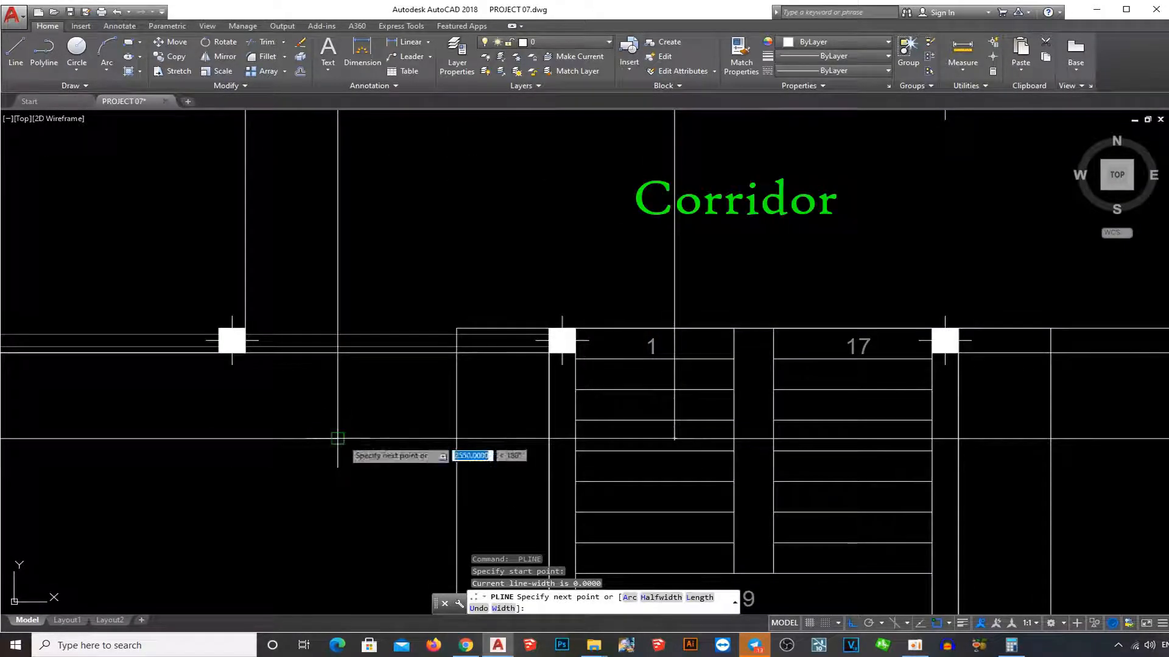
pyautogui.click(337, 438)
pyautogui.press('Escape')
pyautogui.press('Escape')
pyautogui.press('Escape')
# - Fillet the left offset outline with the corridor's upper overhang line into a square corner
pyautogui.scroll(-6, 350, 438)
pyautogui.scroll(2, 470, 410)
pyautogui.write('tr')
pyautogui.press('Return')
pyautogui.press('Return')
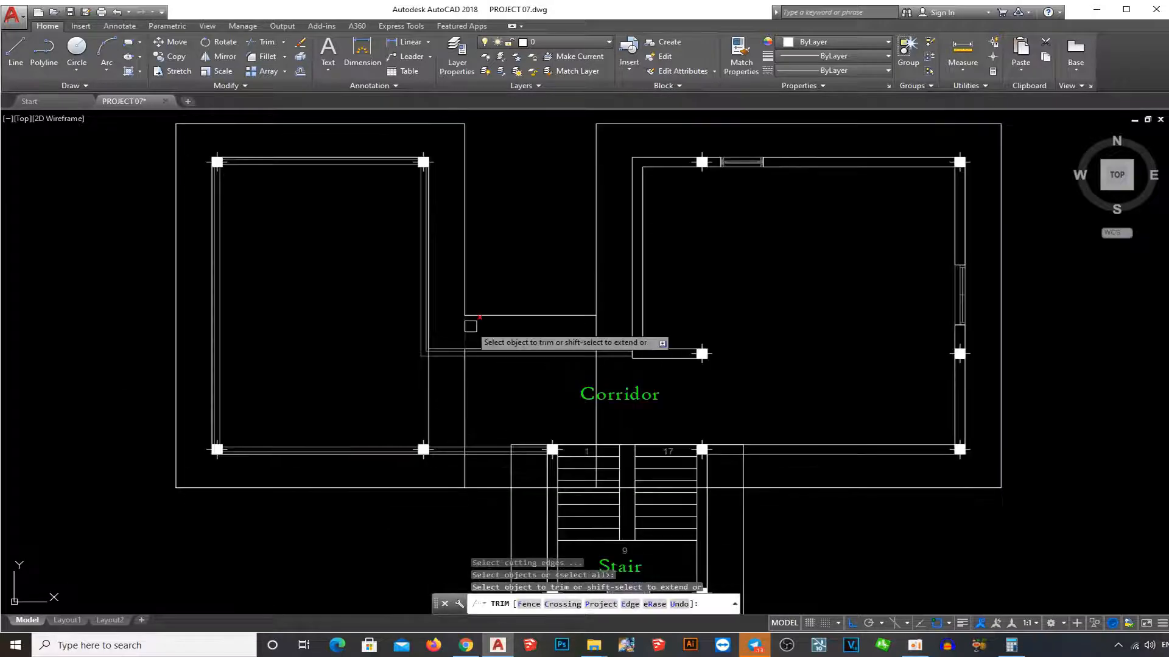
pyautogui.click(470, 326)
pyautogui.press('Escape')
pyautogui.write('tr')
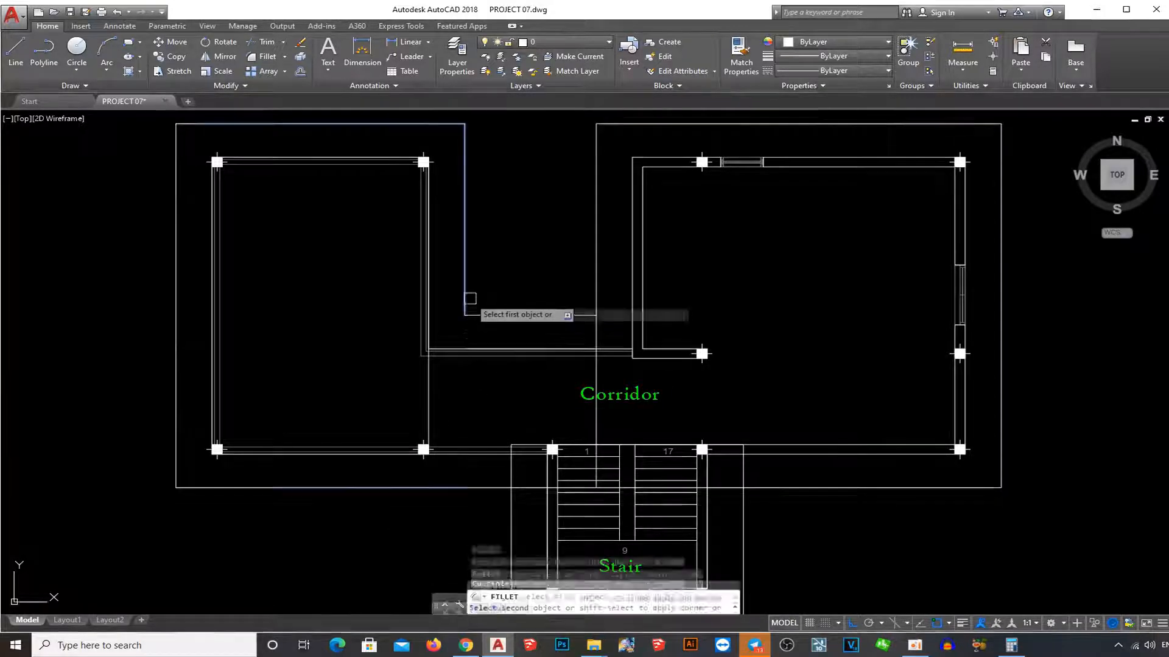
pyautogui.press('Return')
pyautogui.press('Return')
pyautogui.scroll(4, 596, 481)
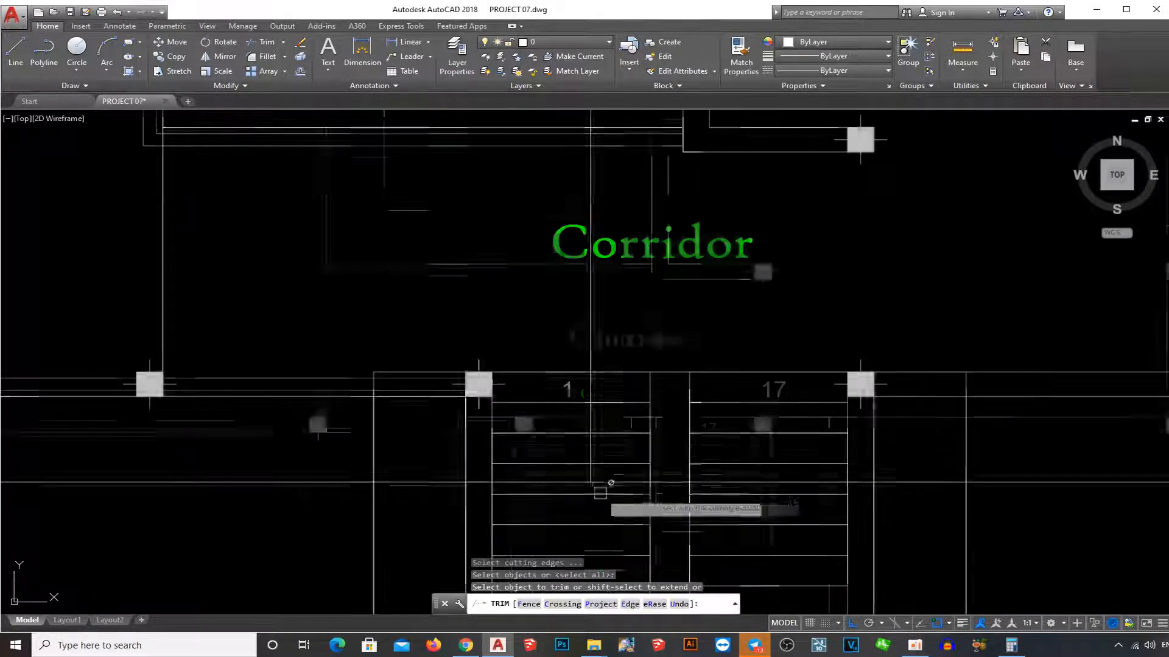
# - Trim the right outline's vertical segment across the stair treads and undo the erasure of the whole right outline
pyautogui.press('Escape')
pyautogui.click(591, 452)
pyautogui.write('e')
pyautogui.press('Return')
pyautogui.scroll(-2, 618, 456)
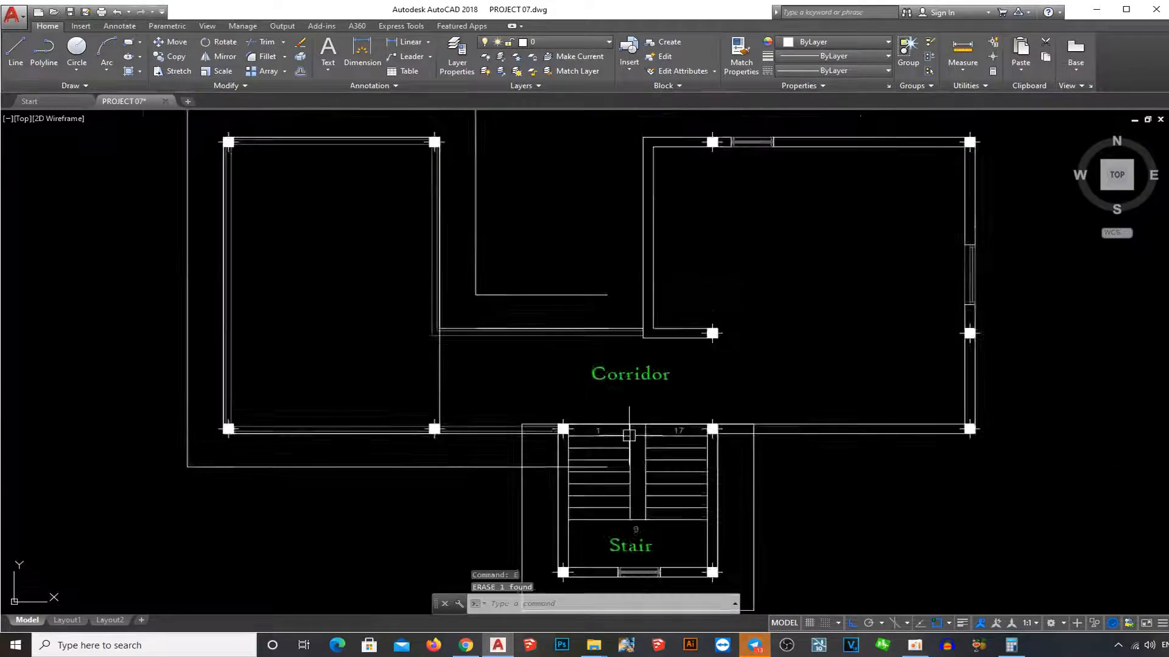
pyautogui.hotkey('ctrl', 'z')
pyautogui.hotkey('ctrl', 'z')
pyautogui.press('Escape')
pyautogui.scroll(1, 594, 473)
pyautogui.write('e')
pyautogui.press('Return')
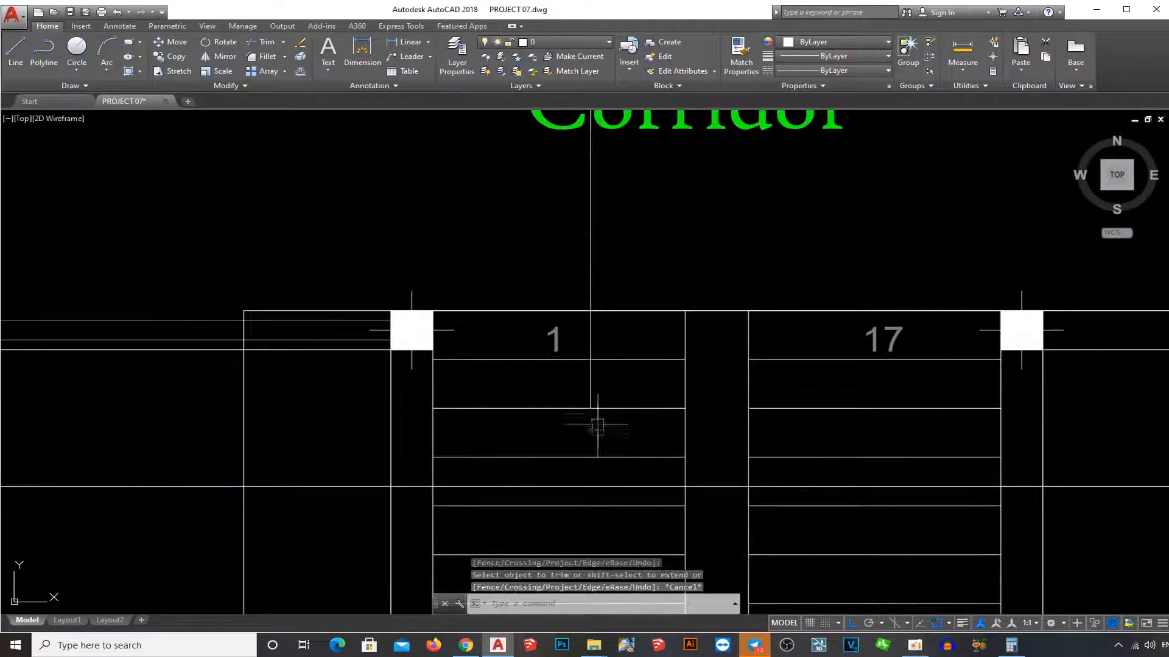
pyautogui.click(590, 399)
pyautogui.press('Return')
pyautogui.scroll(-3, 599, 477)
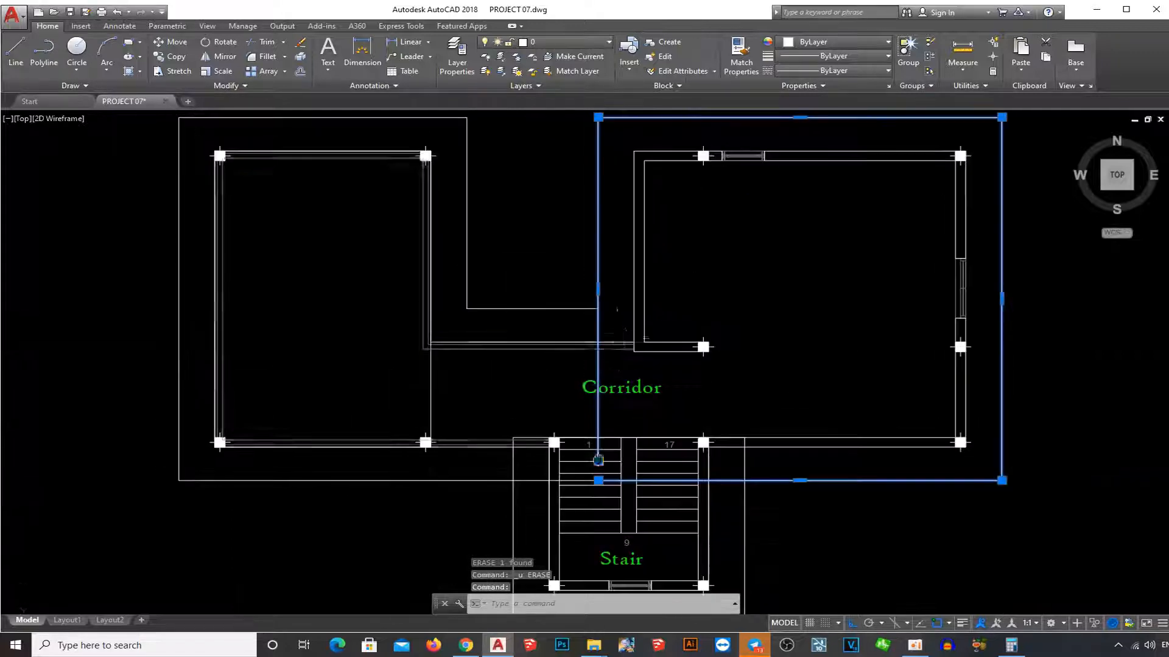
# - Fillet the corridor's upper overhang line with the right offset outline into a square corner
pyautogui.scroll(2, 588, 314)
pyautogui.press('Escape')
pyautogui.write('f')
pyautogui.press('Return')
pyautogui.click(595, 295)
pyautogui.click(617, 274)
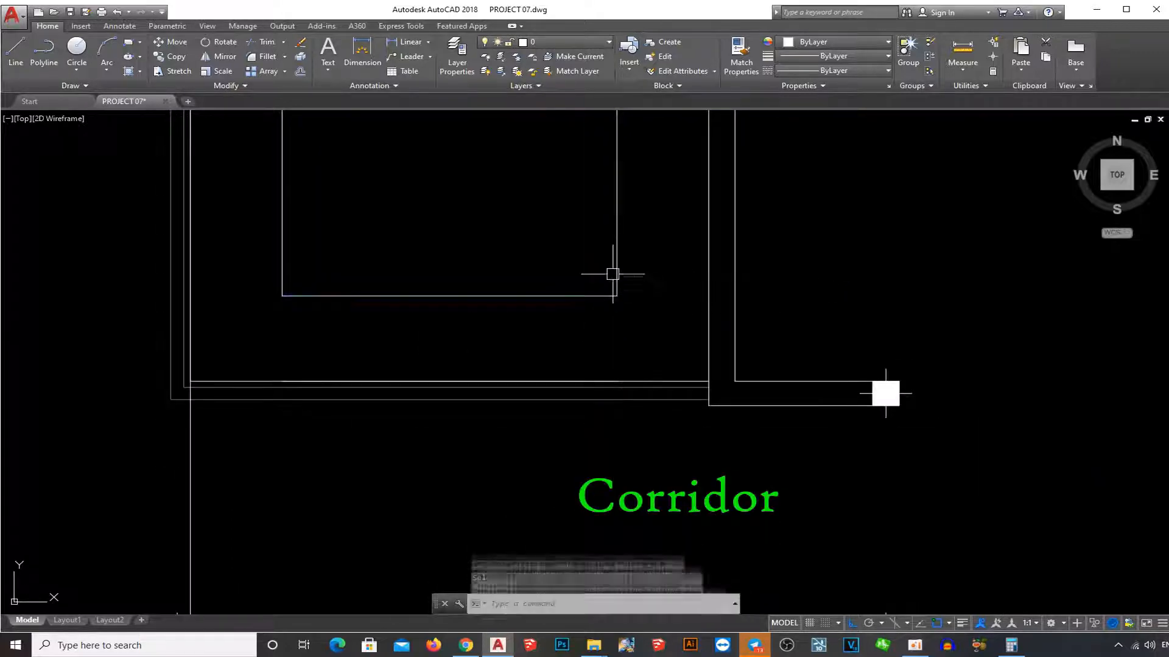
pyautogui.scroll(-2, 630, 339)
pyautogui.press('Escape')
pyautogui.press('Escape')
pyautogui.click(627, 324)
pyautogui.press('Escape')
# - Try to fillet the left outline's lower edge with the right outline
pyautogui.write('f')
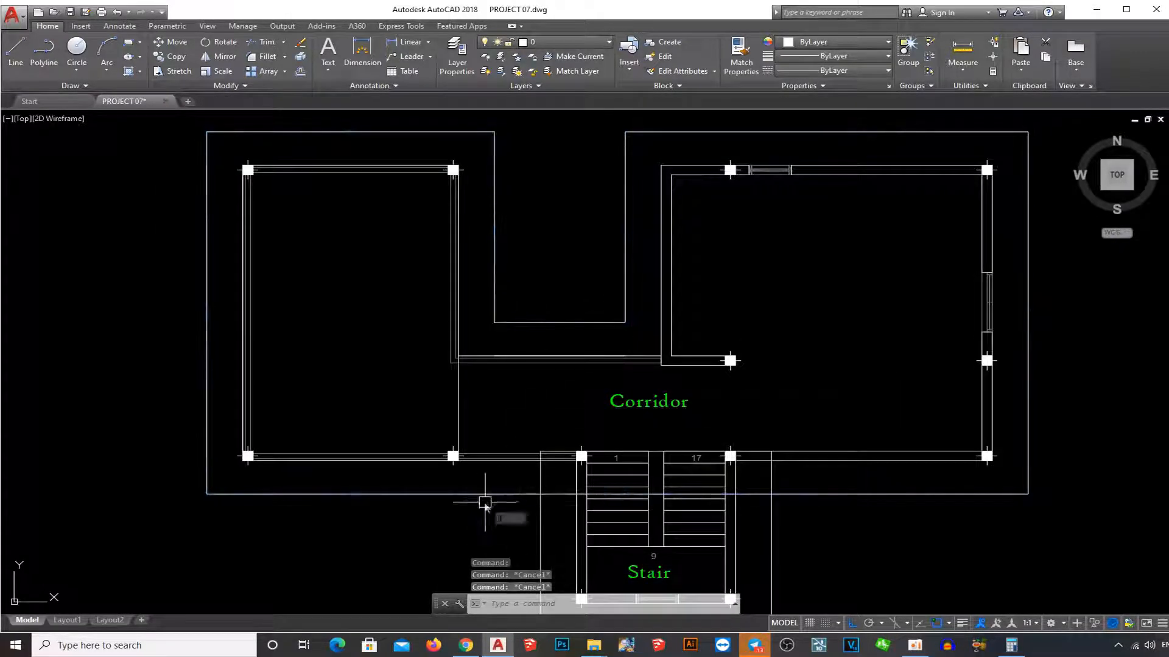
pyautogui.press('Return')
pyautogui.click(478, 494)
pyautogui.click(1028, 445)
pyautogui.press('Escape')
# - Erase the short polyline bridging the lower edges and stretch the outline's open end across the gap to close it
pyautogui.click(535, 482)
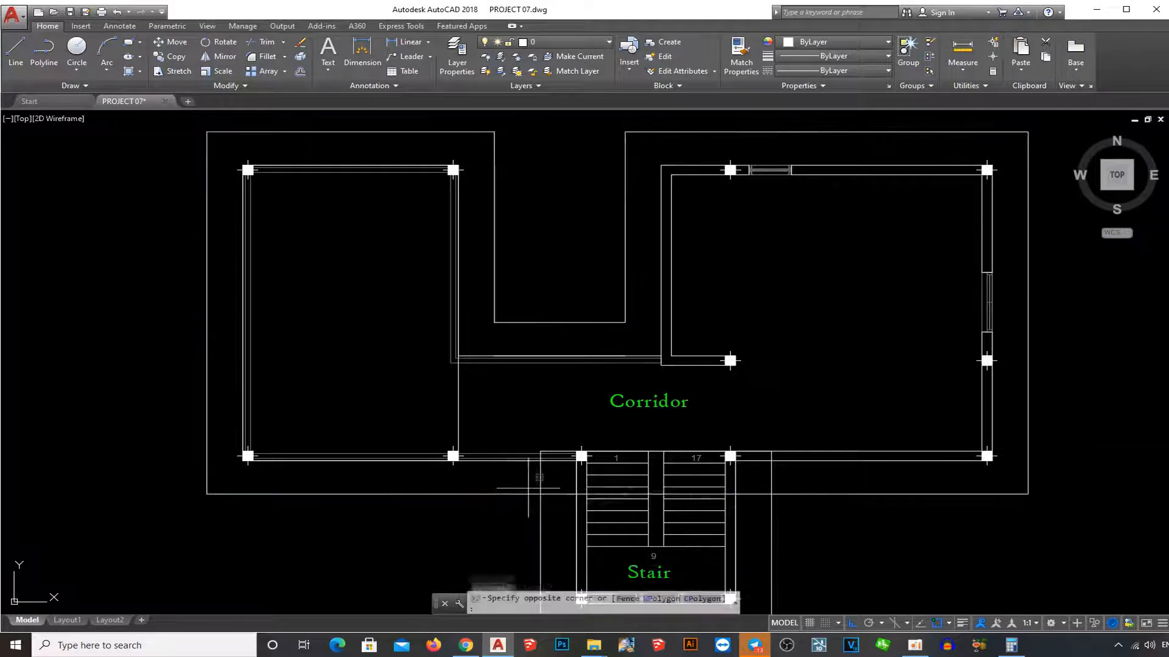
pyautogui.write('e')
pyautogui.press('Return')
pyautogui.click(474, 494)
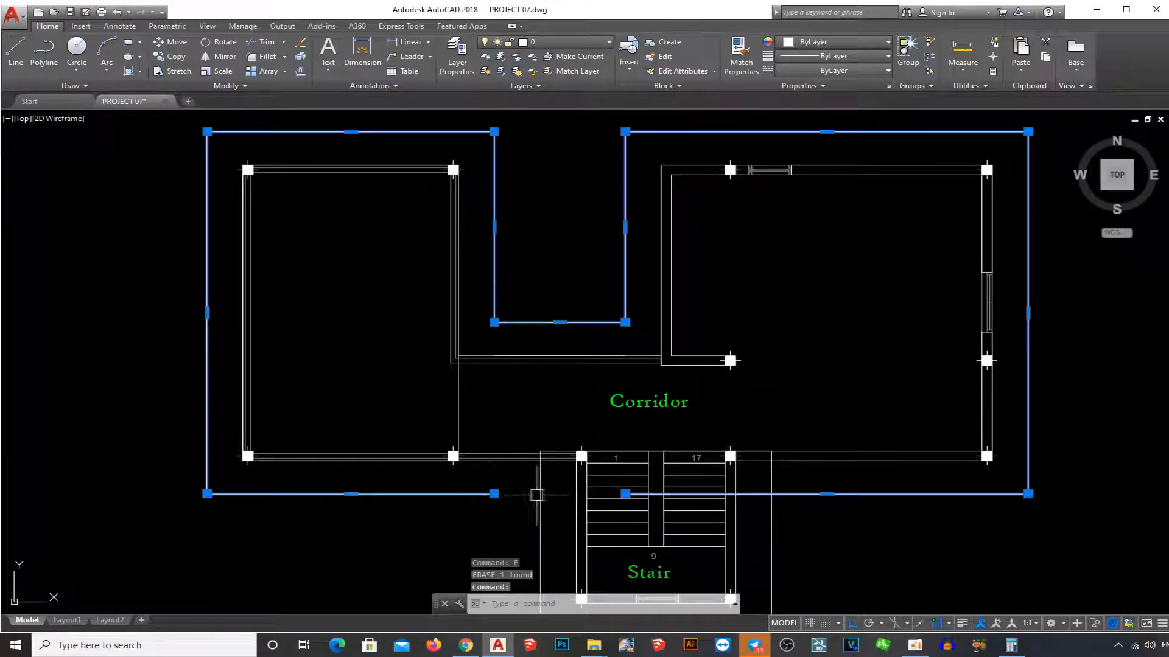
pyautogui.press('Escape')
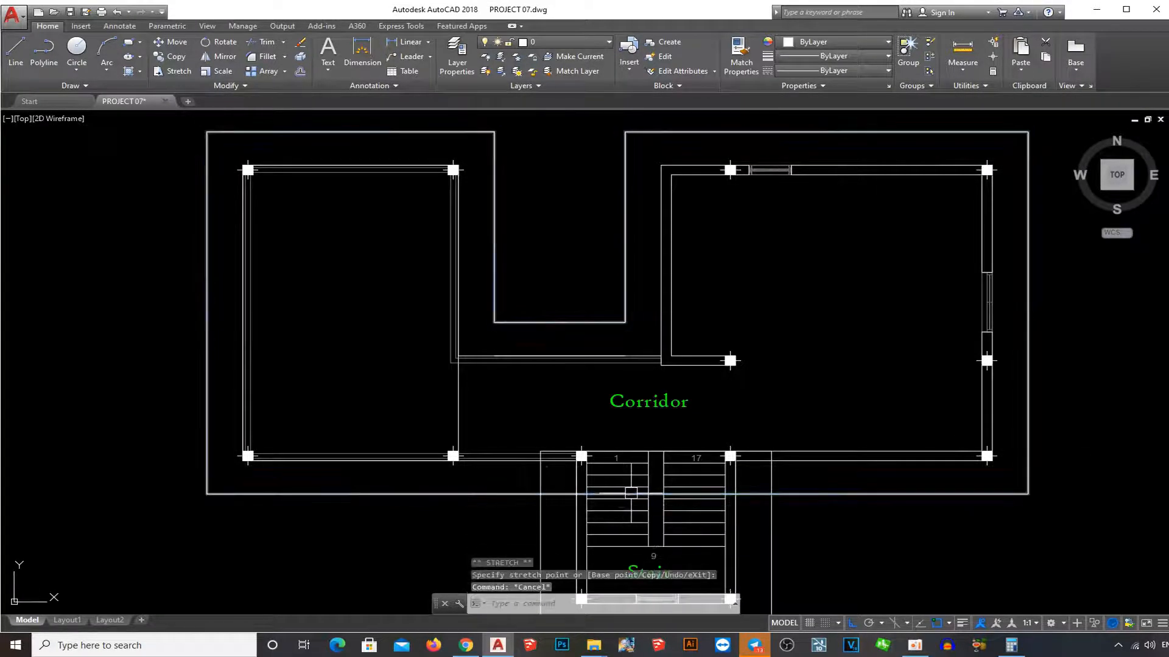
pyautogui.press('Escape')
# - Erase the vertical line separating the left block from the corridor
pyautogui.scroll(-2, 633, 393)
pyautogui.click(541, 416)
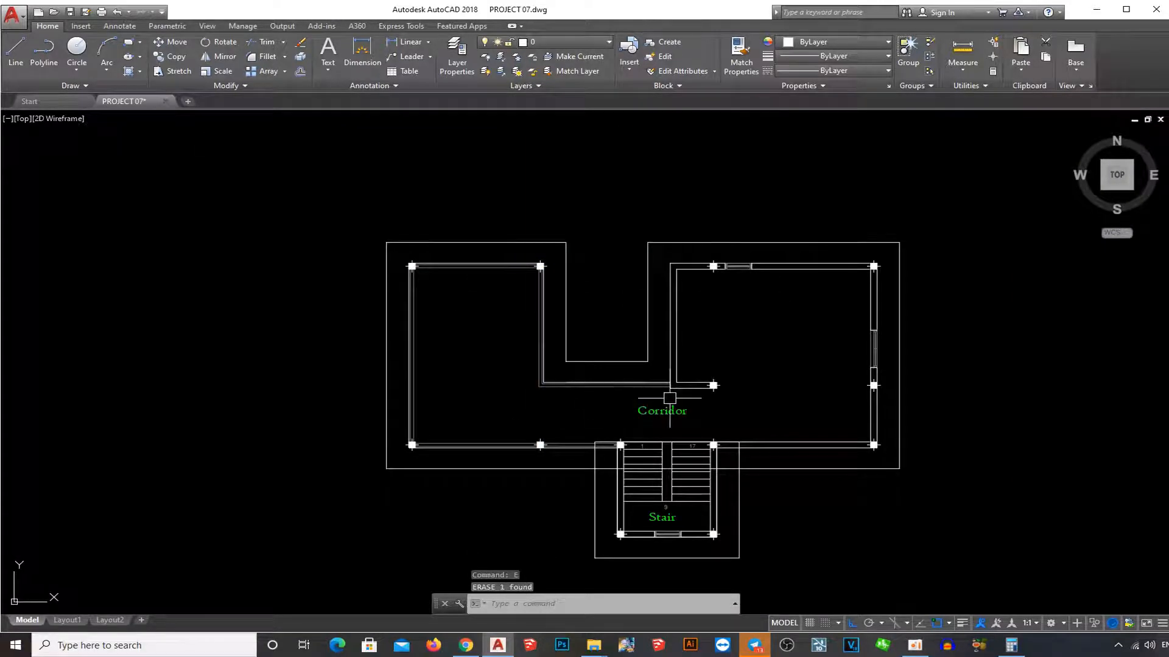
pyautogui.scroll(-2, 669, 398)
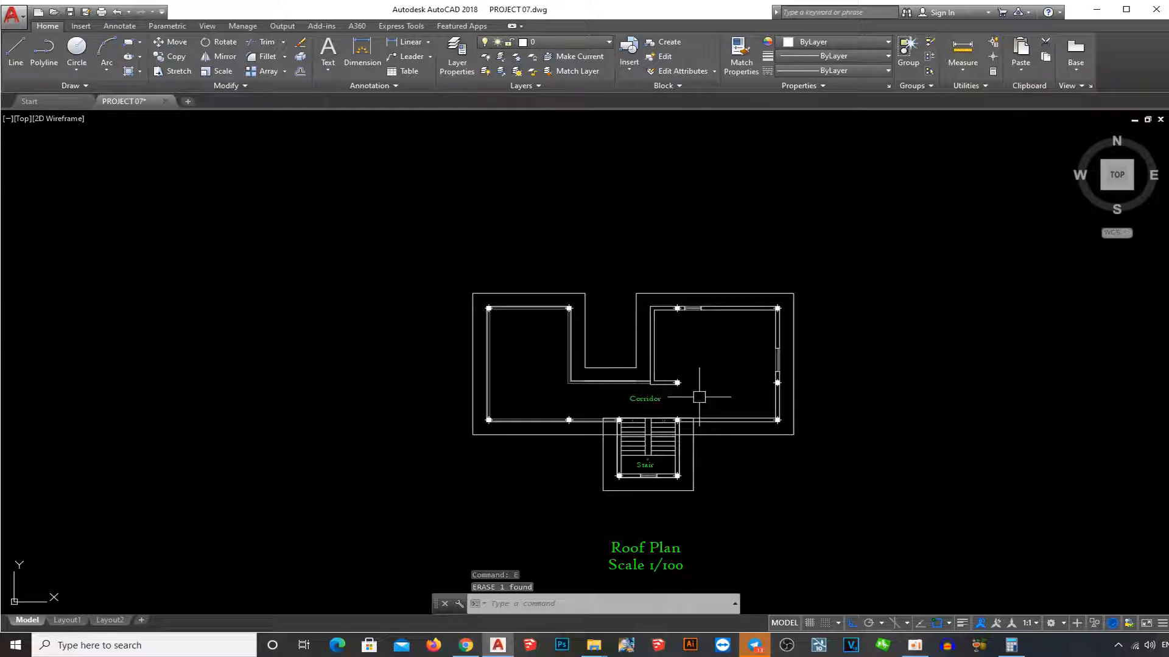
# - Undo the outline edits back through the polyline that bridges the two outlines' lower corners
pyautogui.hotkey('ctrl', 'z')
pyautogui.hotkey('ctrl', 'z')
pyautogui.hotkey('ctrl', 'z')
pyautogui.hotkey('ctrl', 'z')
pyautogui.hotkey('ctrl', 'z')
pyautogui.hotkey('ctrl', 'z')
pyautogui.hotkey('ctrl', 'z')
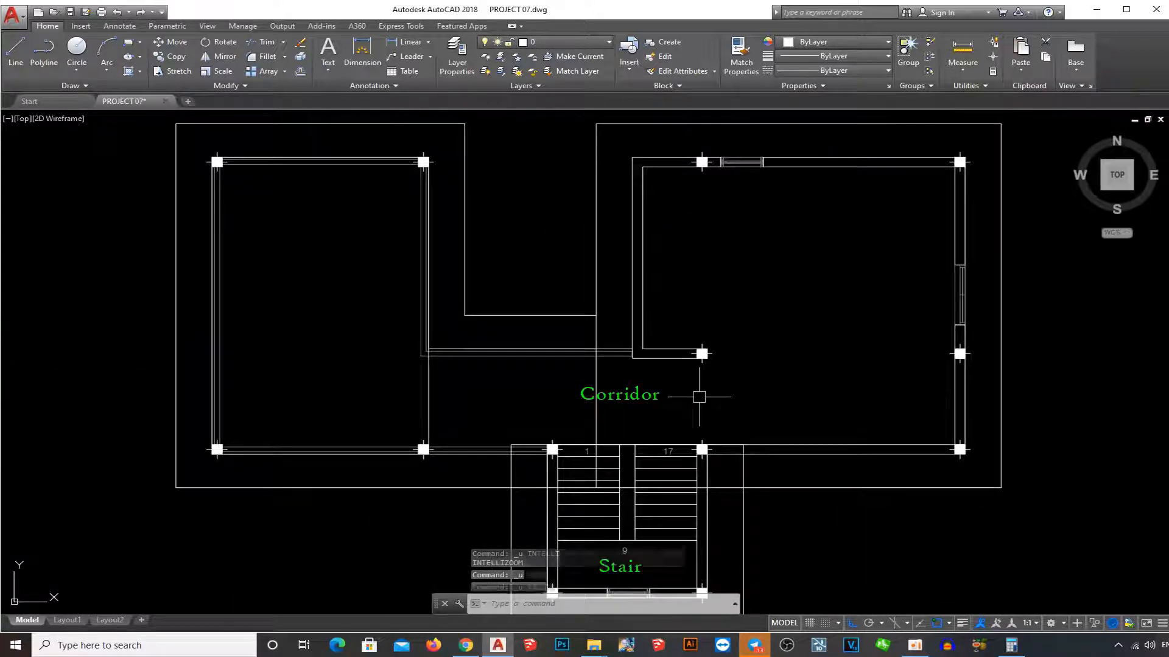
pyautogui.hotkey('ctrl', 'z')
pyautogui.hotkey('ctrl', 'z')
pyautogui.hotkey('ctrl', 'z')
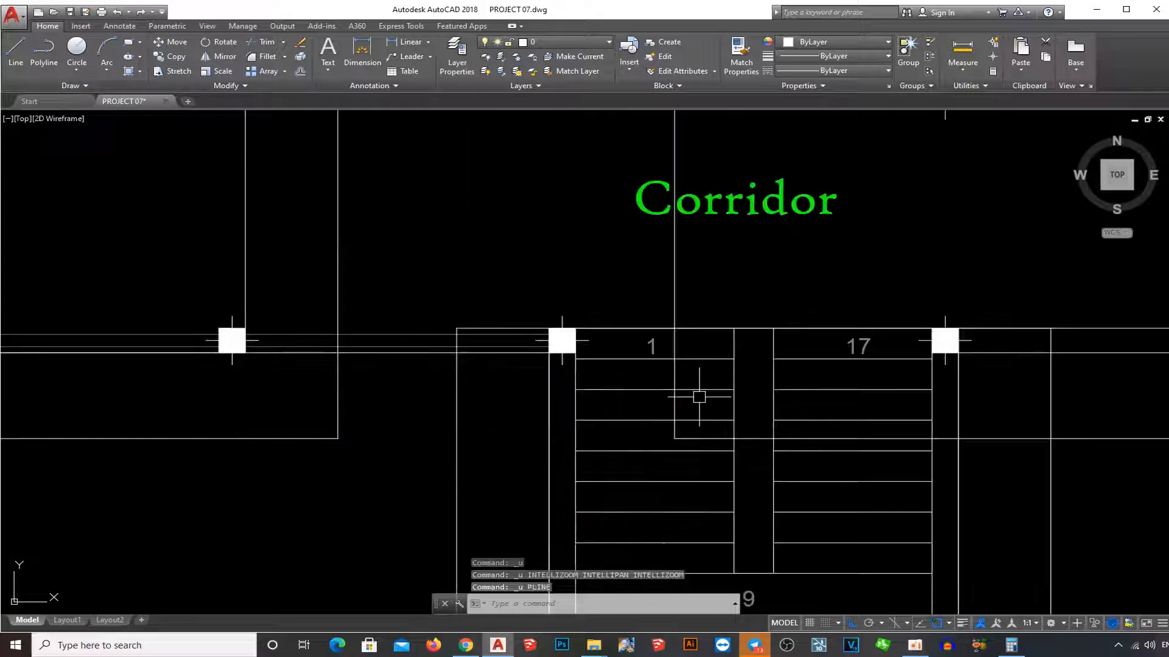
# - Undo the offset of the corridor's upper edge line and the polyline it was made from
pyautogui.hotkey('ctrl', 'z')
pyautogui.hotkey('ctrl', 'z')
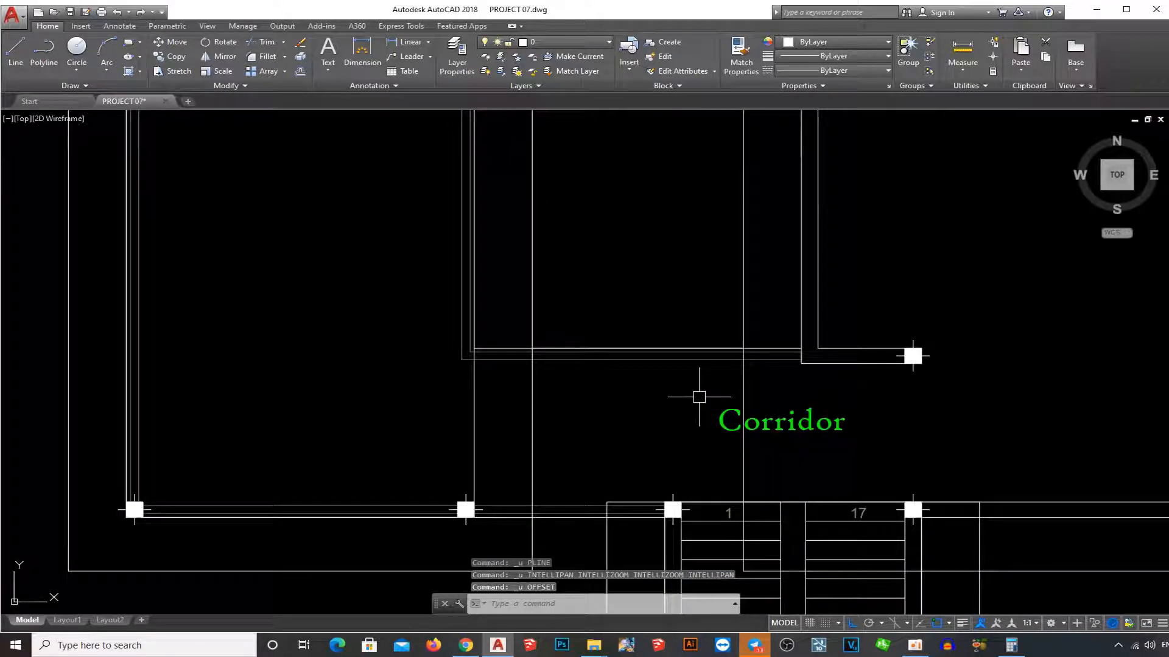
pyautogui.hotkey('ctrl', 'z')
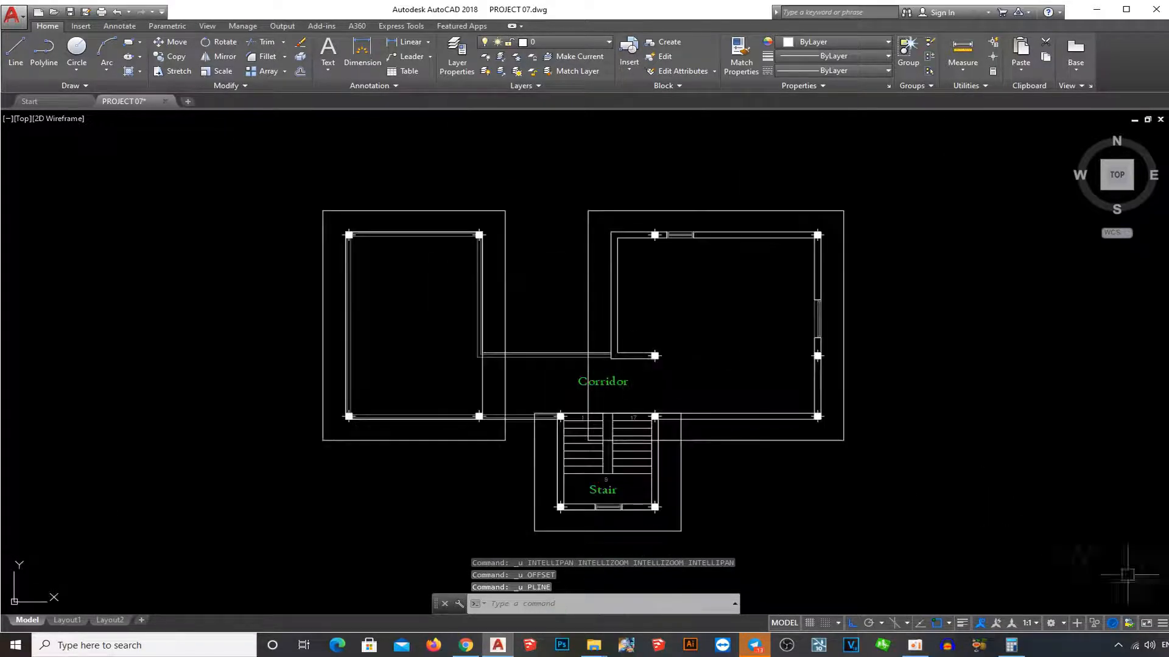
# - Erase the vertical line between the left block and the corridor, above the lower-right column
pyautogui.scroll(2, 487, 373)
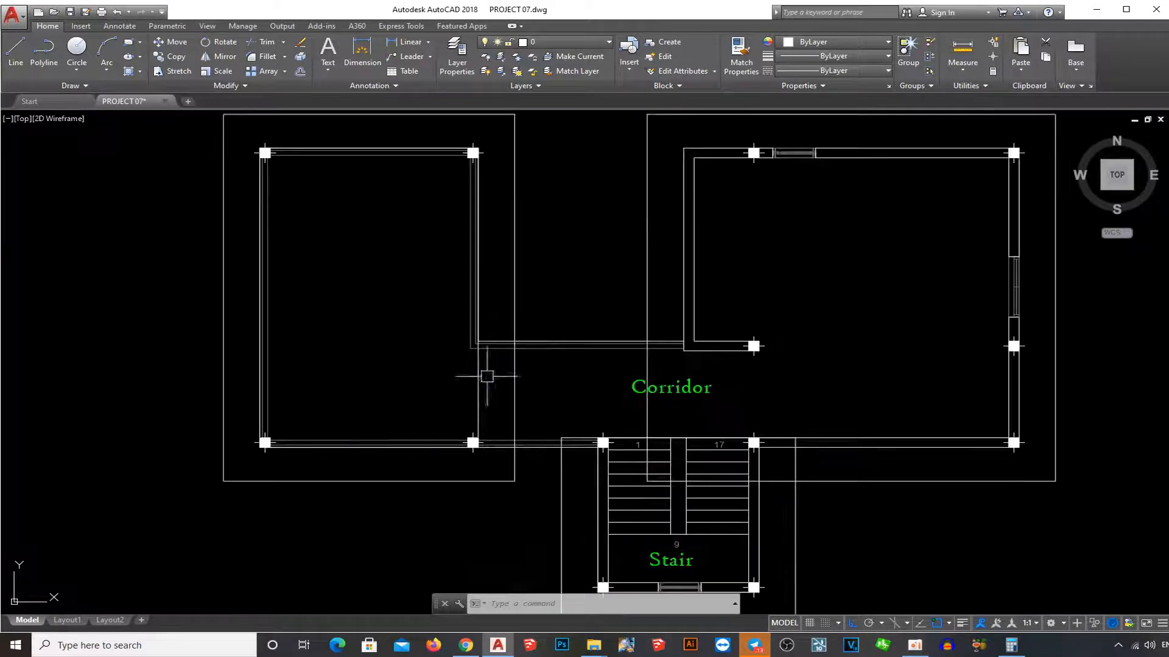
pyautogui.scroll(-5, 565, 365)
pyautogui.scroll(5, 556, 386)
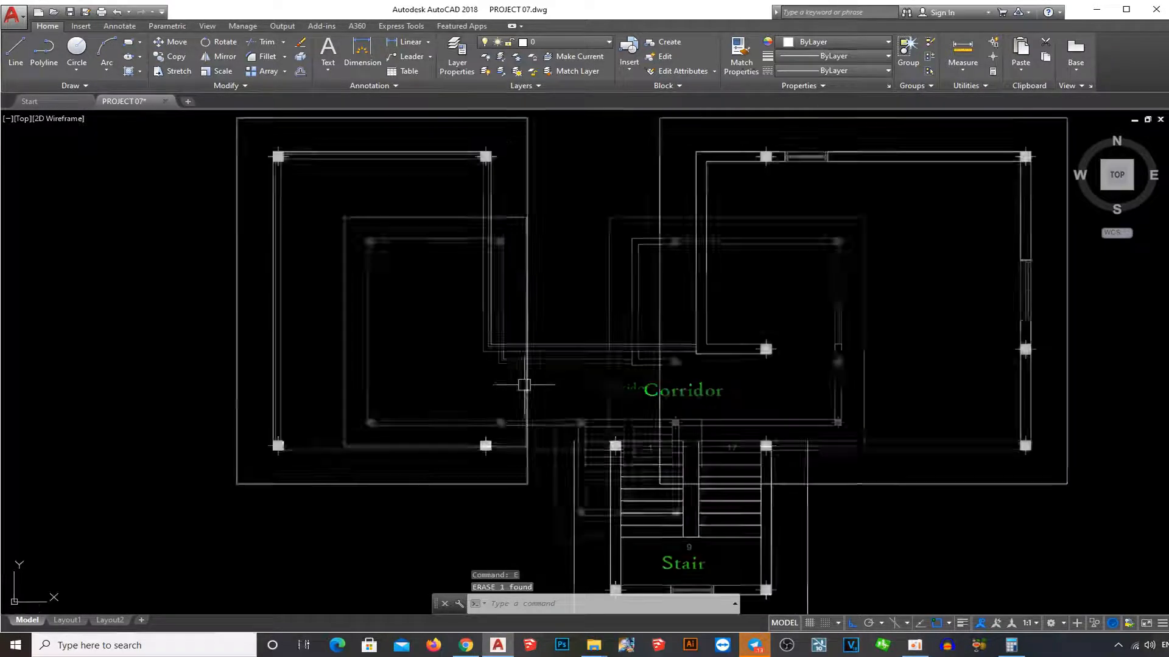
# - Trim the corridor wall lines that lie between the left block's wall and its offset outline
pyautogui.moveTo(527, 381); pyautogui.dragTo(648, 438, button='middle')
pyautogui.scroll(3, 642, 416)
pyautogui.write('tr')
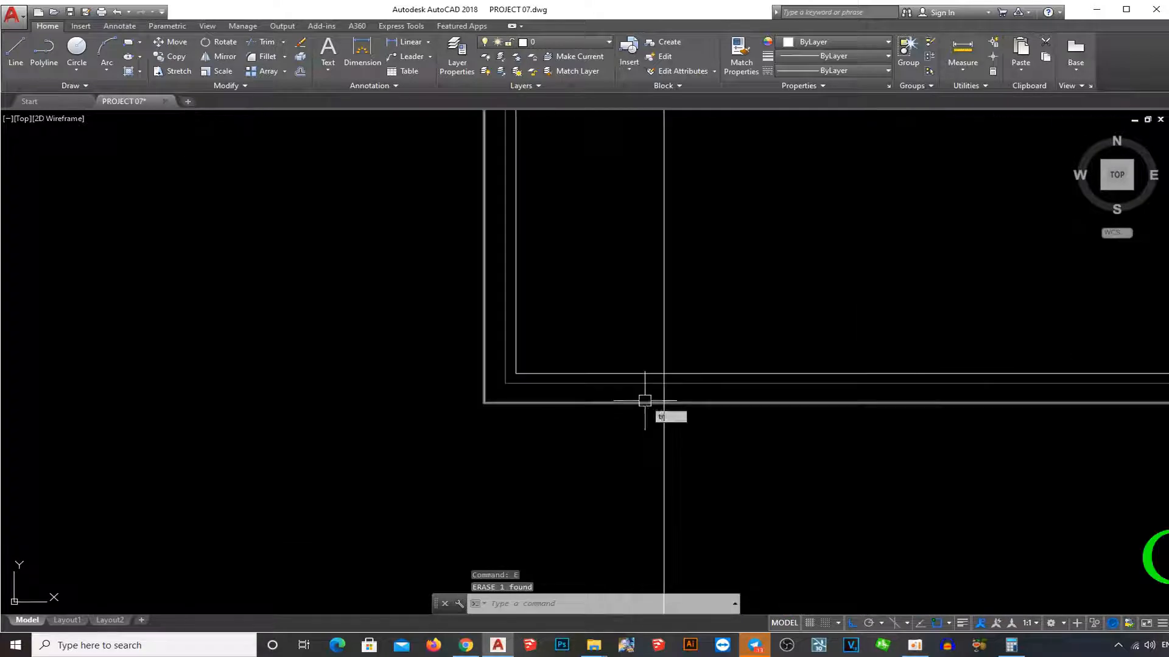
pyautogui.press('space')
pyautogui.press('space')
pyautogui.scroll(-6, 615, 322)
pyautogui.scroll(4, 654, 373)
pyautogui.click(660, 399)
pyautogui.click(631, 508)
pyautogui.press('Escape')
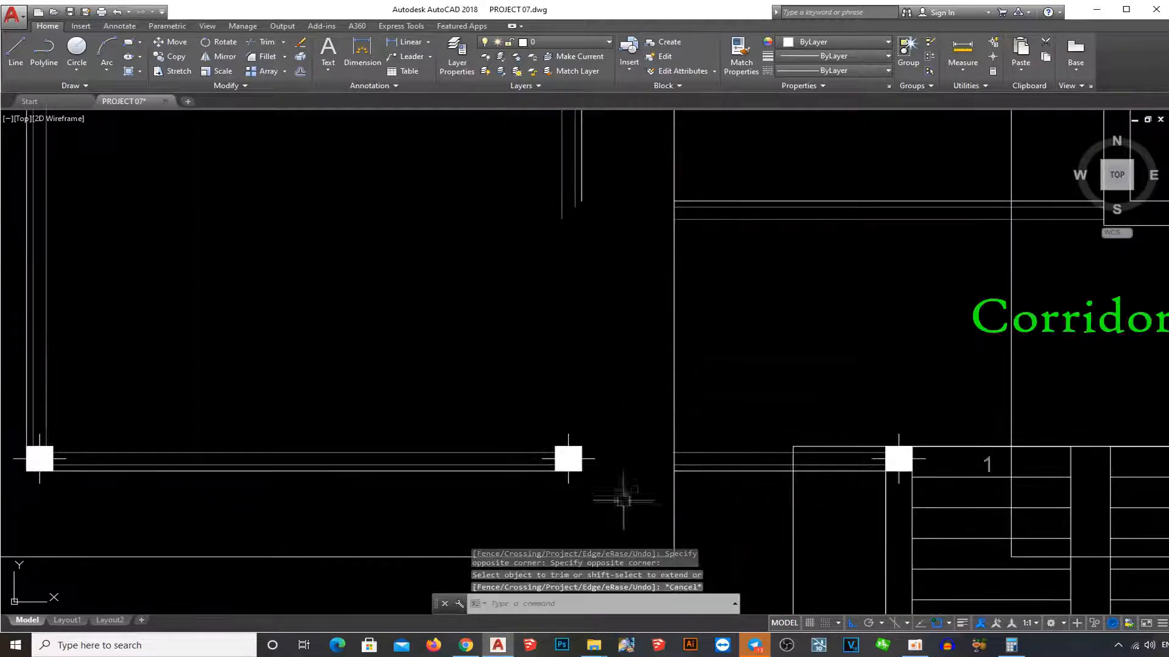
pyautogui.click(622, 499)
pyautogui.scroll(-4, 618, 475)
pyautogui.press('Escape')
pyautogui.press('Escape')
pyautogui.press('Escape')
pyautogui.scroll(-3, 556, 339)
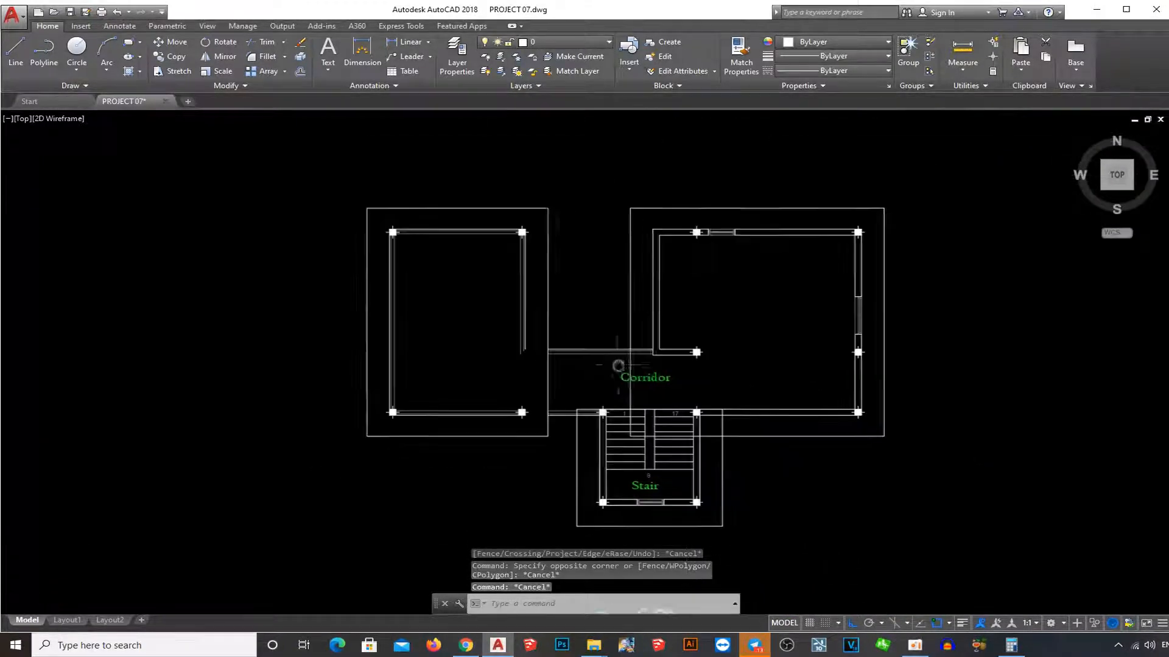
pyautogui.write('xl')
pyautogui.press('space')
pyautogui.press('Escape')
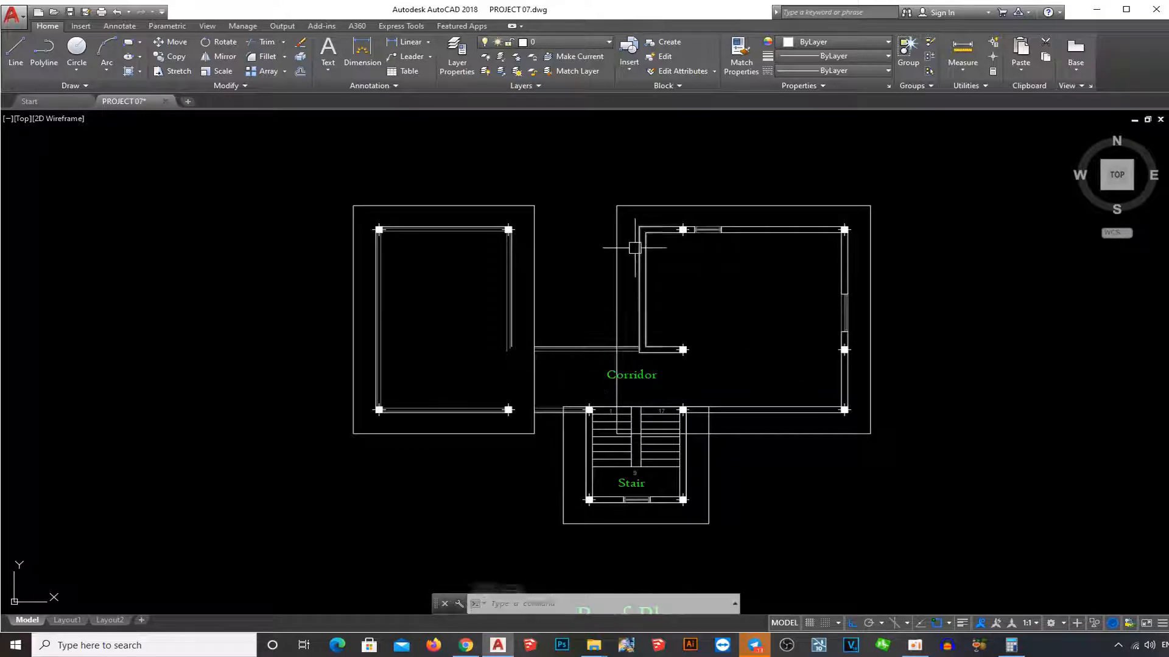
# - Draw two horizontal construction lines across the drawing, one above the building and one between the stair and the plan title
pyautogui.write('xl')
pyautogui.press('Return')
pyautogui.write('h')
pyautogui.press('Return')
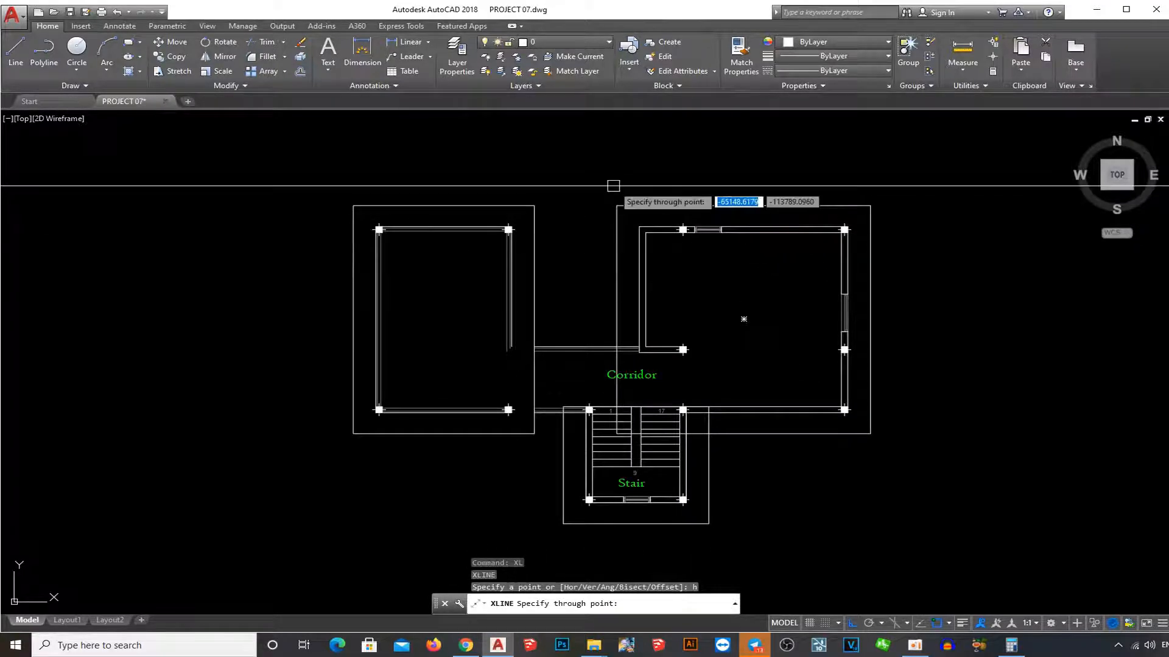
pyautogui.click(615, 185)
pyautogui.moveTo(801, 518); pyautogui.dragTo(801, 488, button='middle')
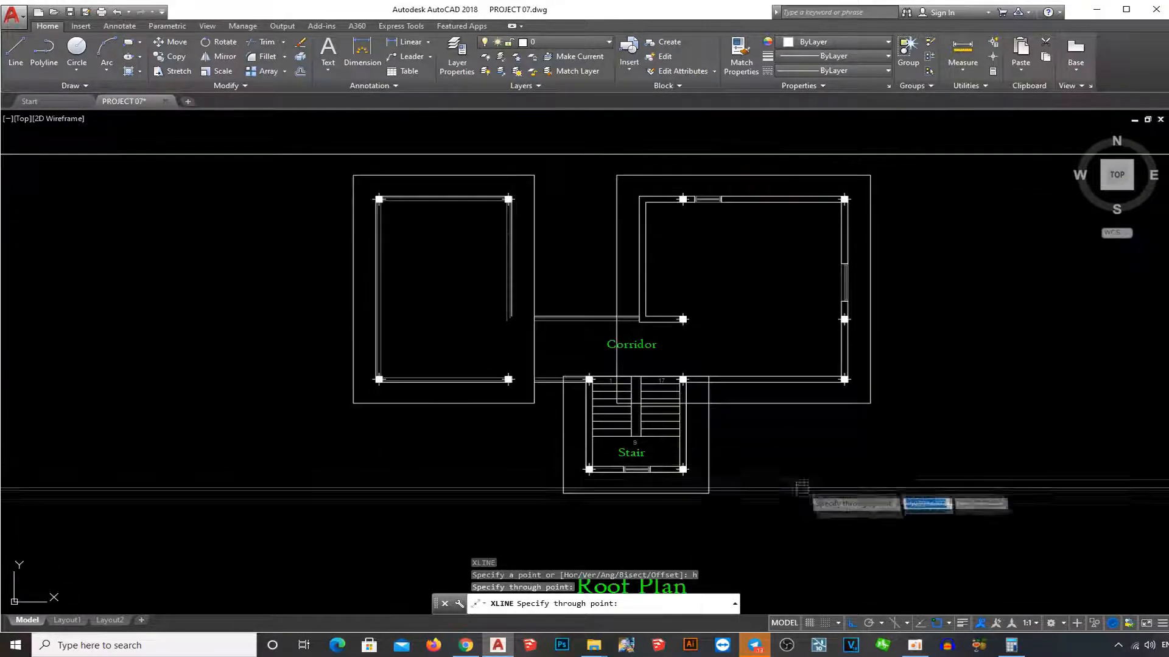
pyautogui.click(807, 516)
pyautogui.press('Escape')
# - Draw a vertical polyline from the left block's lower-left column down to the lower construction line
pyautogui.write('p')
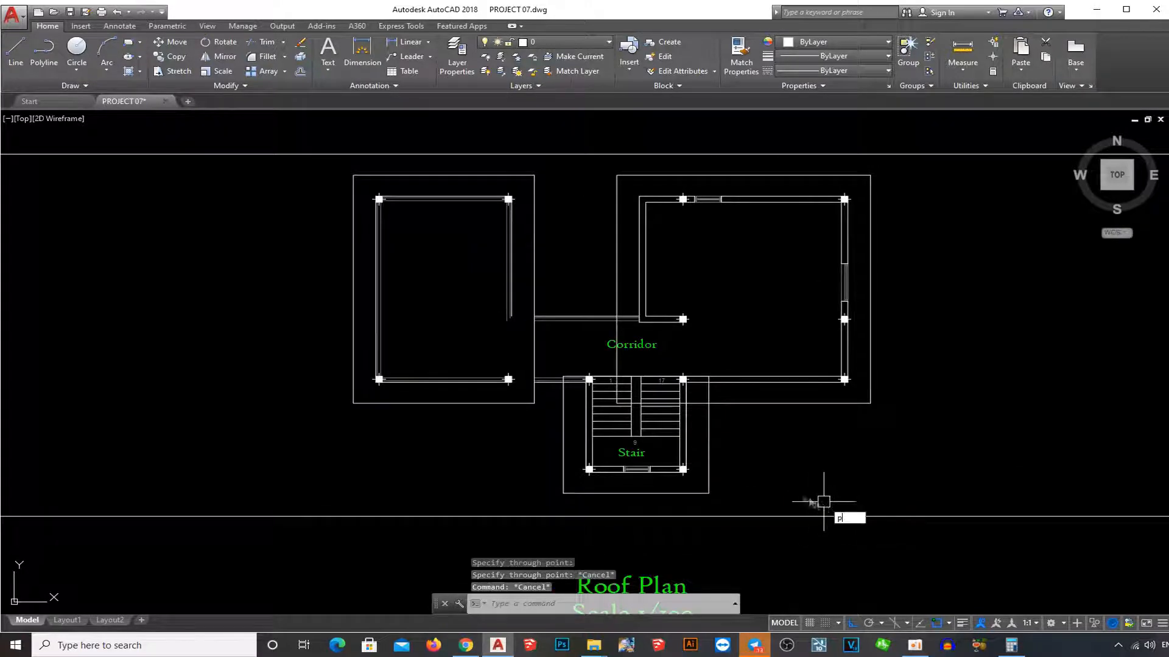
pyautogui.write('l')
pyautogui.press('Return')
pyautogui.scroll(2, 352, 397)
pyautogui.click(420, 364)
pyautogui.scroll(-1, 440, 412)
pyautogui.moveTo(440, 412); pyautogui.dragTo(506, 346, button='middle')
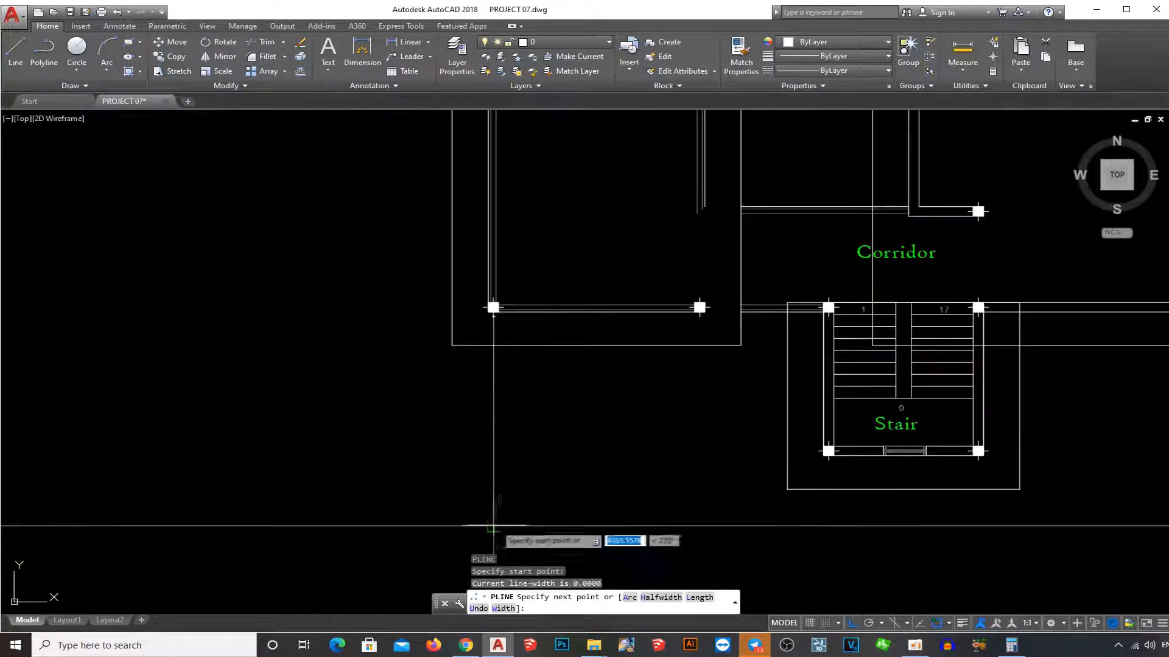
pyautogui.click(492, 527)
pyautogui.press('Return')
# - Stretch the vertical polyline's upper end up to the construction line above the building
pyautogui.click(491, 504)
pyautogui.click(493, 307)
pyautogui.scroll(-4, 515, 522)
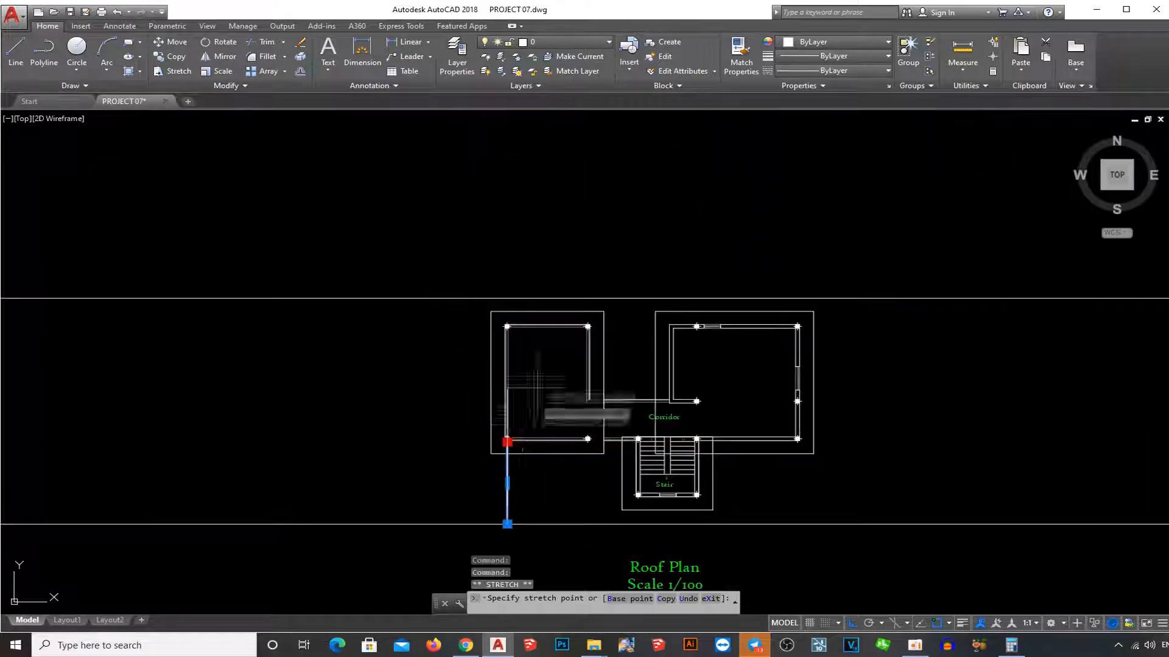
pyautogui.scroll(4, 524, 316)
pyautogui.press('Escape')
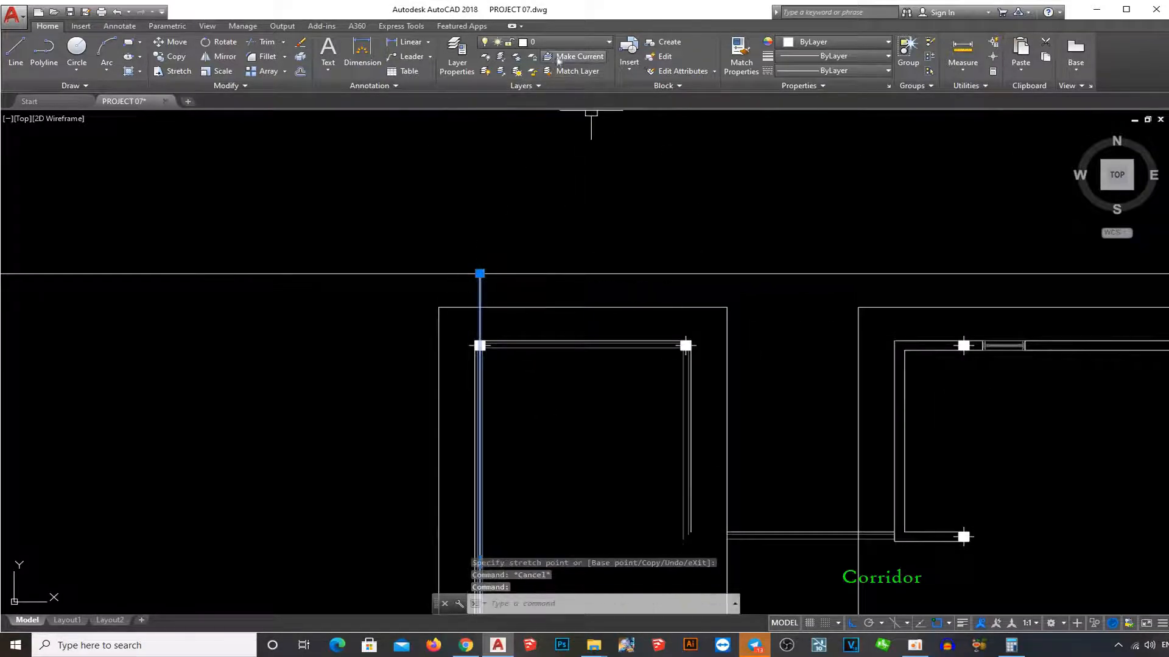
# - Assign the vertical line to layer A-0-SCRN
pyautogui.click(572, 42)
pyautogui.click(592, 154)
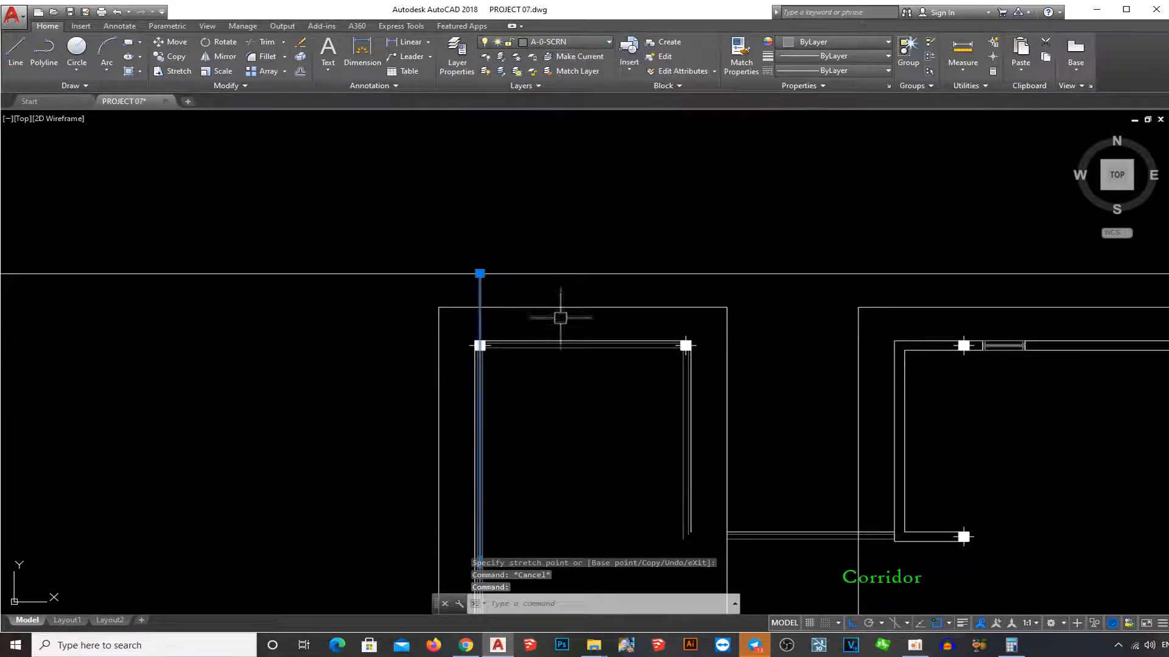
pyautogui.press('Escape')
# - Copy the vertical axis line from the left block's upper-left column to its upper-right column
pyautogui.moveTo(548, 316); pyautogui.dragTo(563, 294, button='middle')
pyautogui.write('co')
pyautogui.press('Return')
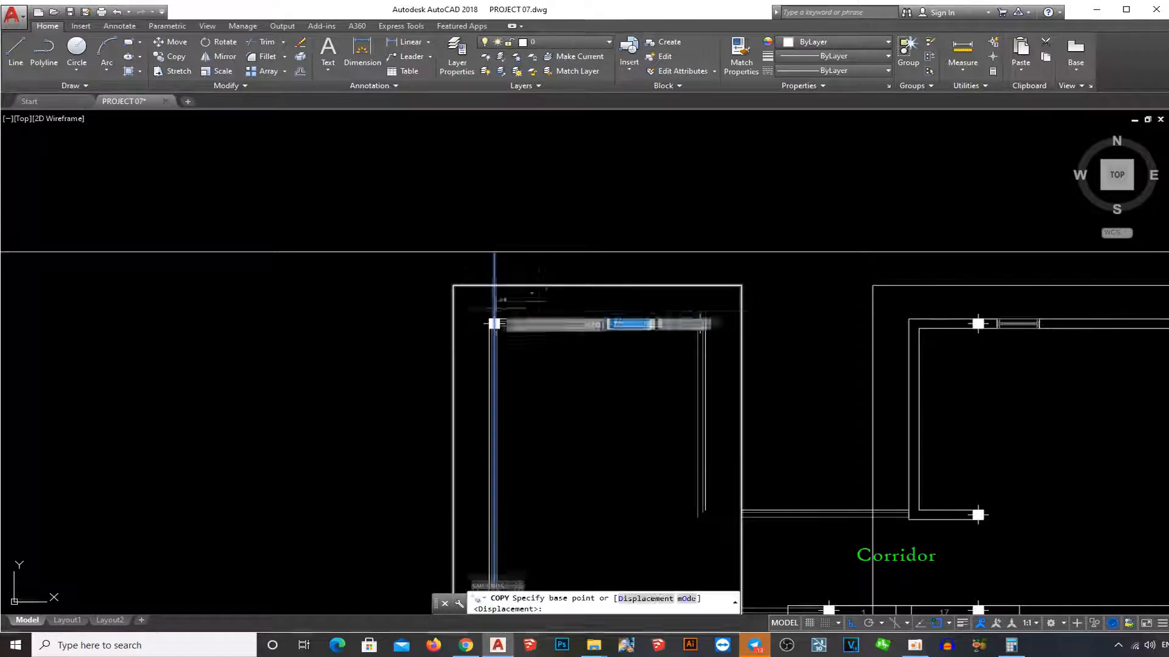
pyautogui.scroll(3, 493, 311)
pyautogui.click(499, 344)
pyautogui.scroll(-4, 563, 346)
pyautogui.scroll(3, 675, 346)
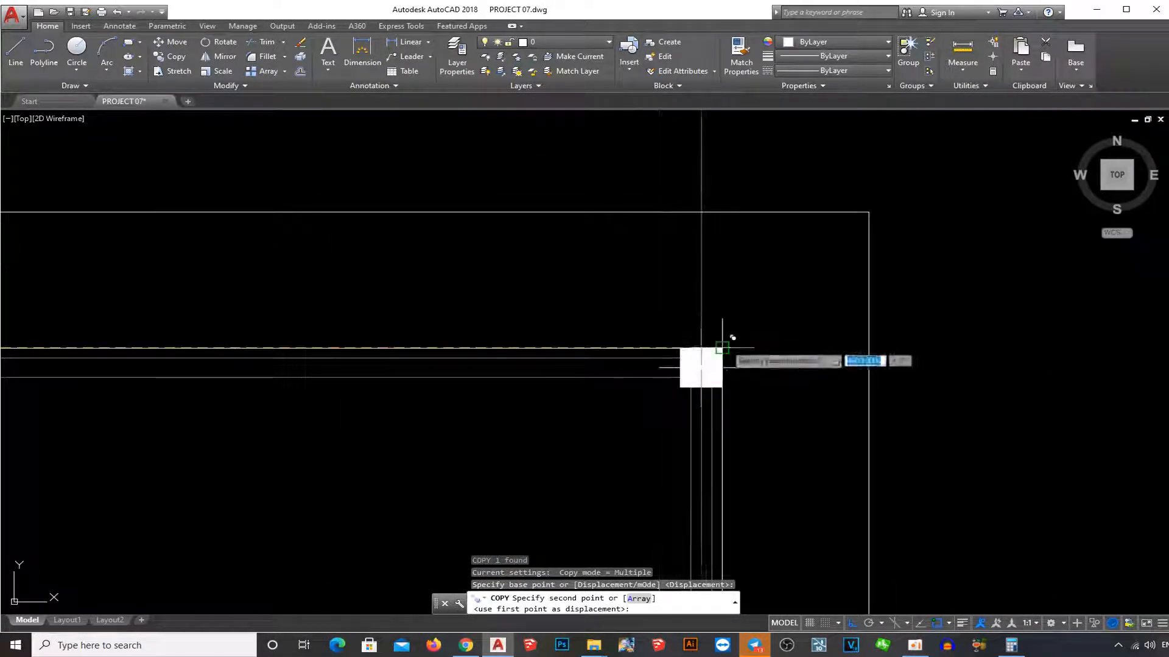
pyautogui.click(722, 347)
# - Place further copies of the vertical axis line through the right block's two upper columns
pyautogui.scroll(-4, 726, 347)
pyautogui.moveTo(851, 346); pyautogui.dragTo(676, 349, button='middle')
pyautogui.scroll(3, 700, 352)
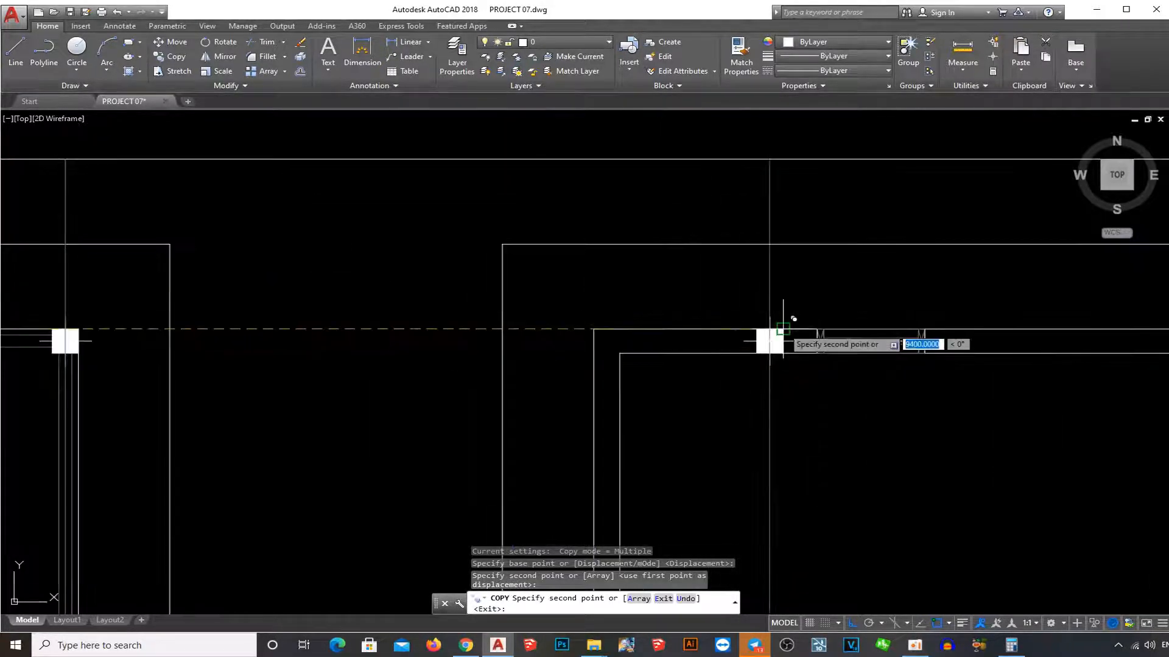
pyautogui.click(782, 329)
pyautogui.scroll(-3, 782, 329)
pyautogui.moveTo(835, 328); pyautogui.dragTo(504, 308, button='middle')
pyautogui.scroll(4, 695, 306)
pyautogui.press('Escape')
pyautogui.press('Escape')
pyautogui.scroll(-3, 738, 315)
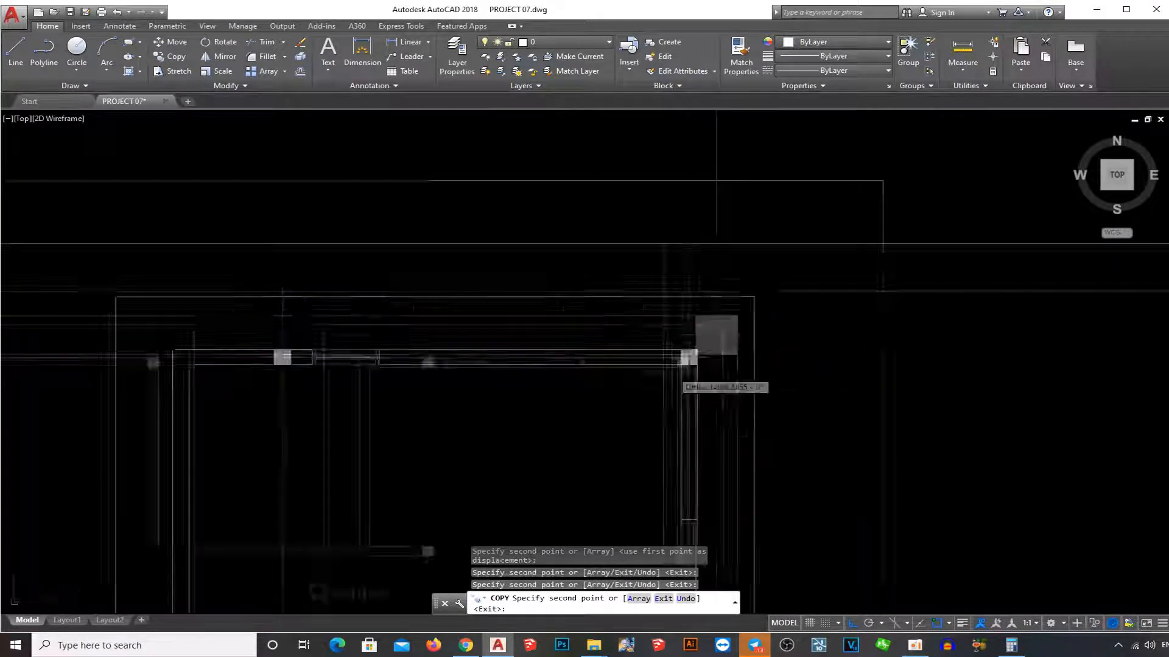
# - Copy the vertical axis line through the stair's right columns to the stair's left columns
pyautogui.scroll(4, 631, 447)
pyautogui.write('c')
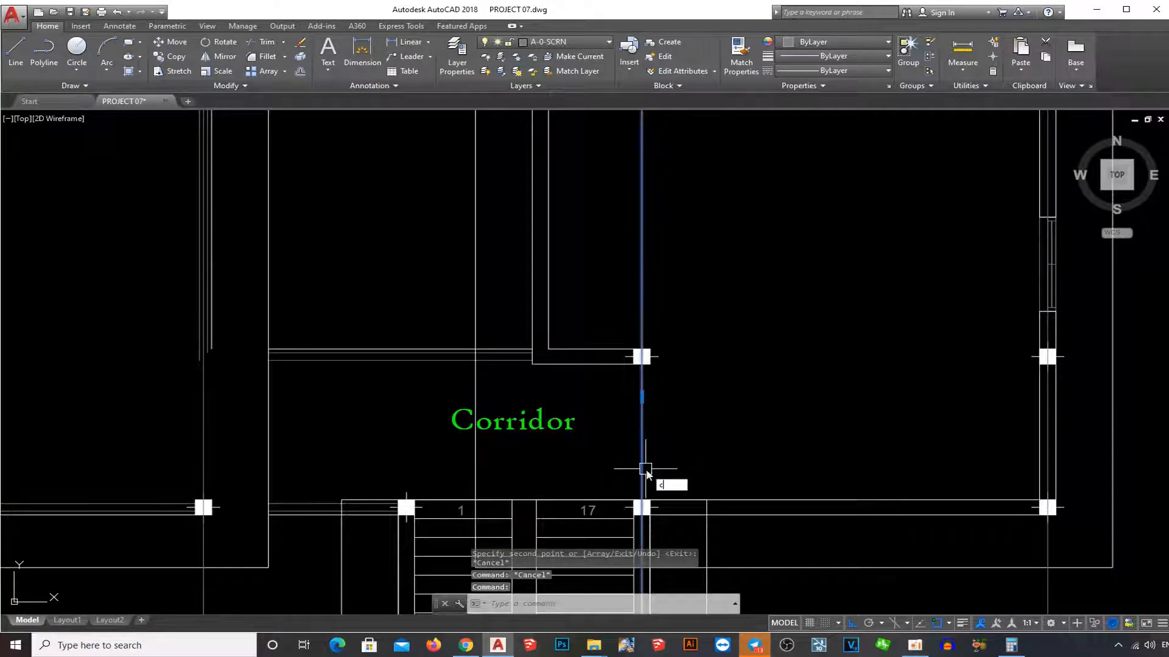
pyautogui.write('o')
pyautogui.press('Return')
pyautogui.scroll(4, 634, 501)
pyautogui.click(633, 496)
pyautogui.scroll(-2, 633, 496)
pyautogui.moveTo(560, 501); pyautogui.dragTo(744, 449, button='middle')
pyautogui.scroll(4, 450, 447)
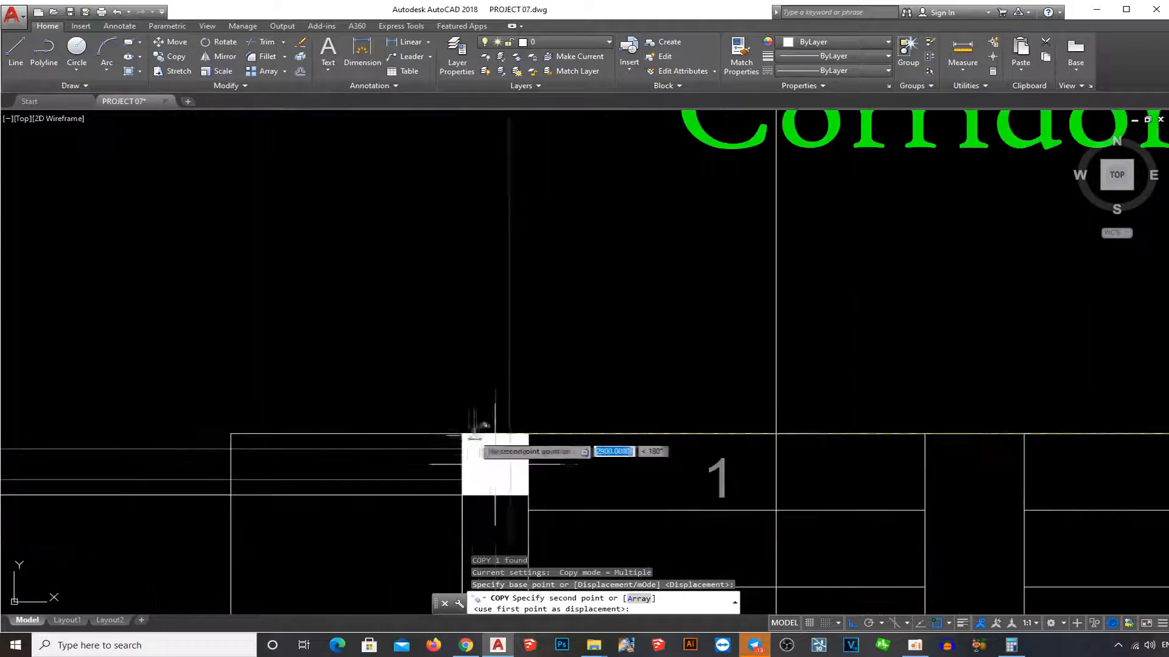
pyautogui.click(461, 434)
pyautogui.scroll(-5, 461, 434)
pyautogui.press('Escape')
pyautogui.press('Escape')
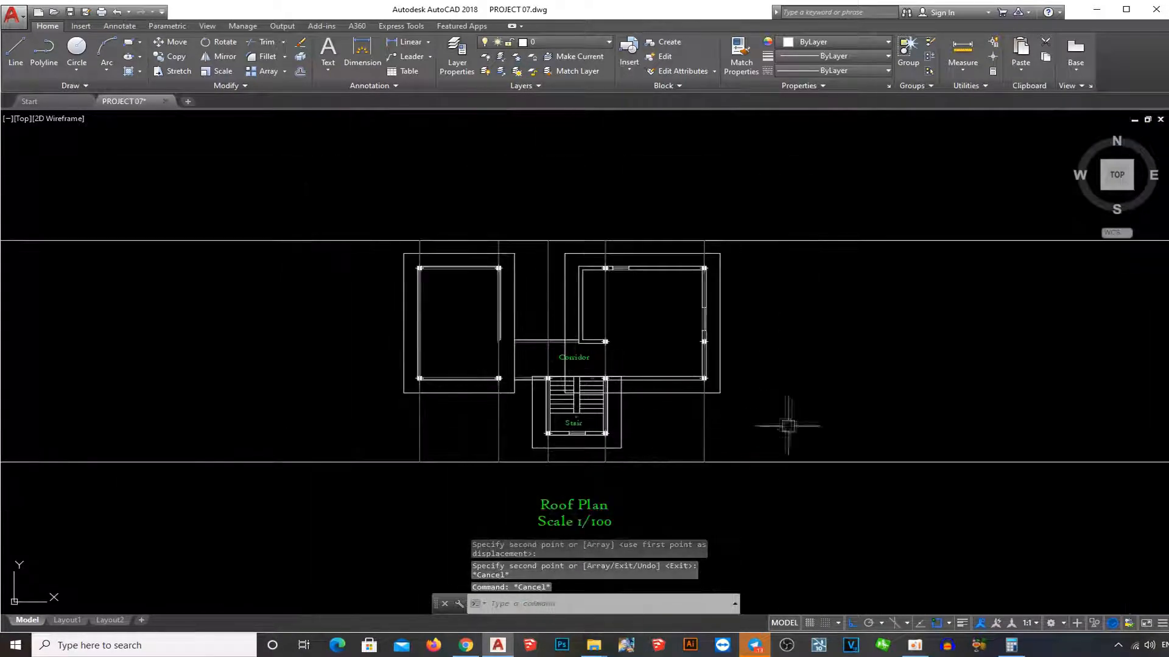
# - Erase the two horizontal construction lines above and below the building
pyautogui.click(885, 367)
pyautogui.click(855, 234)
pyautogui.click(894, 513)
pyautogui.click(838, 430)
pyautogui.write('e')
pyautogui.press('Return')
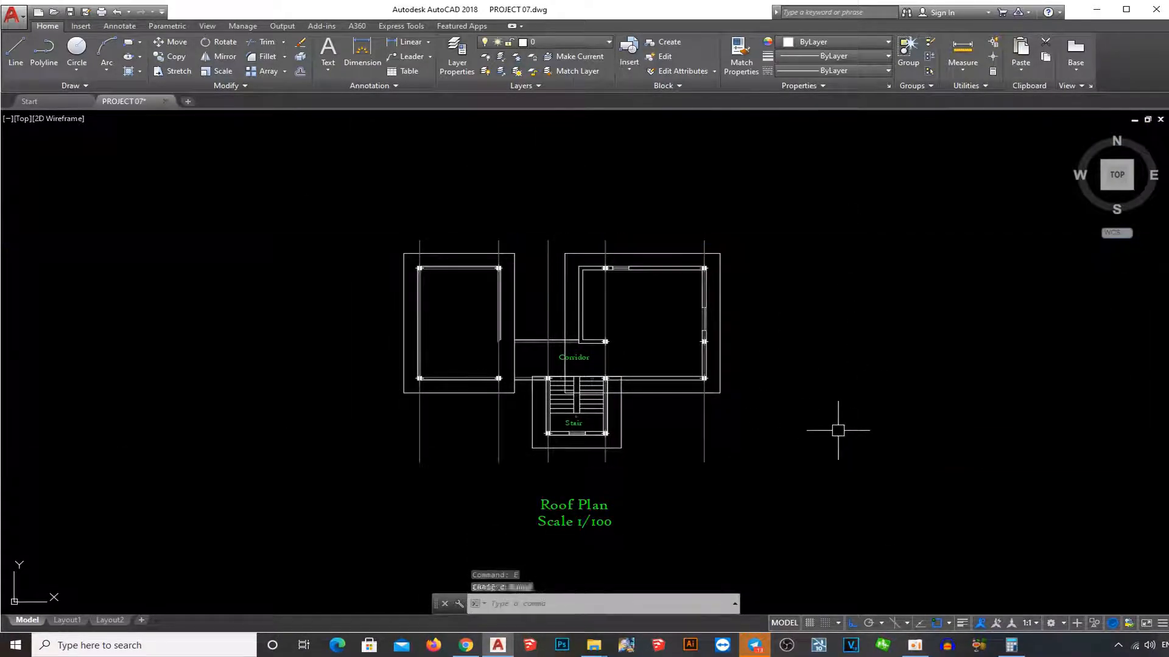
# - Draw two vertical construction lines, one on each outer side of the building beyond the overhang outlines
pyautogui.write('x;')
pyautogui.press('Return')
pyautogui.write('xl')
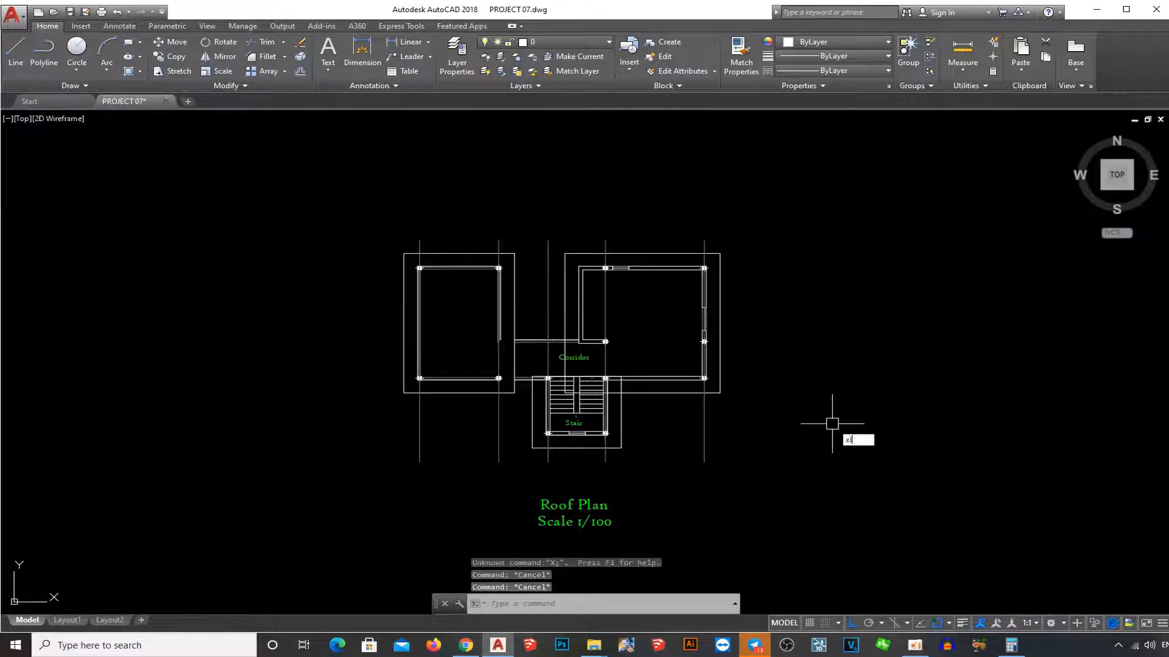
pyautogui.press('Return')
pyautogui.write('v')
pyautogui.press('Return')
pyautogui.scroll(3, 733, 342)
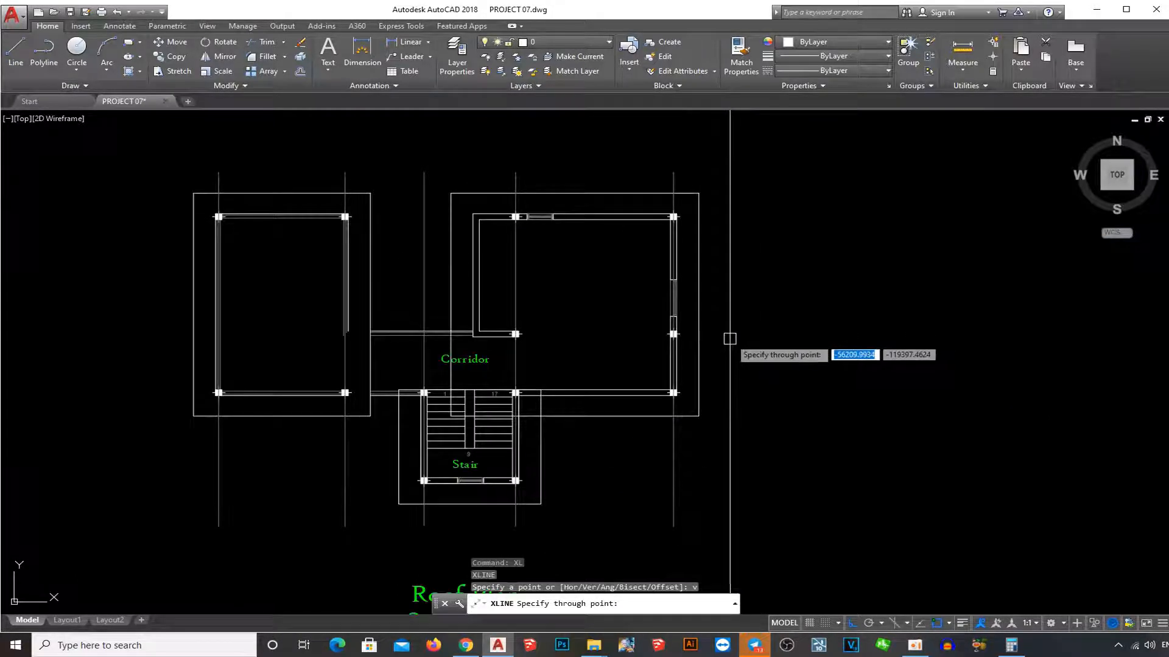
pyautogui.click(729, 338)
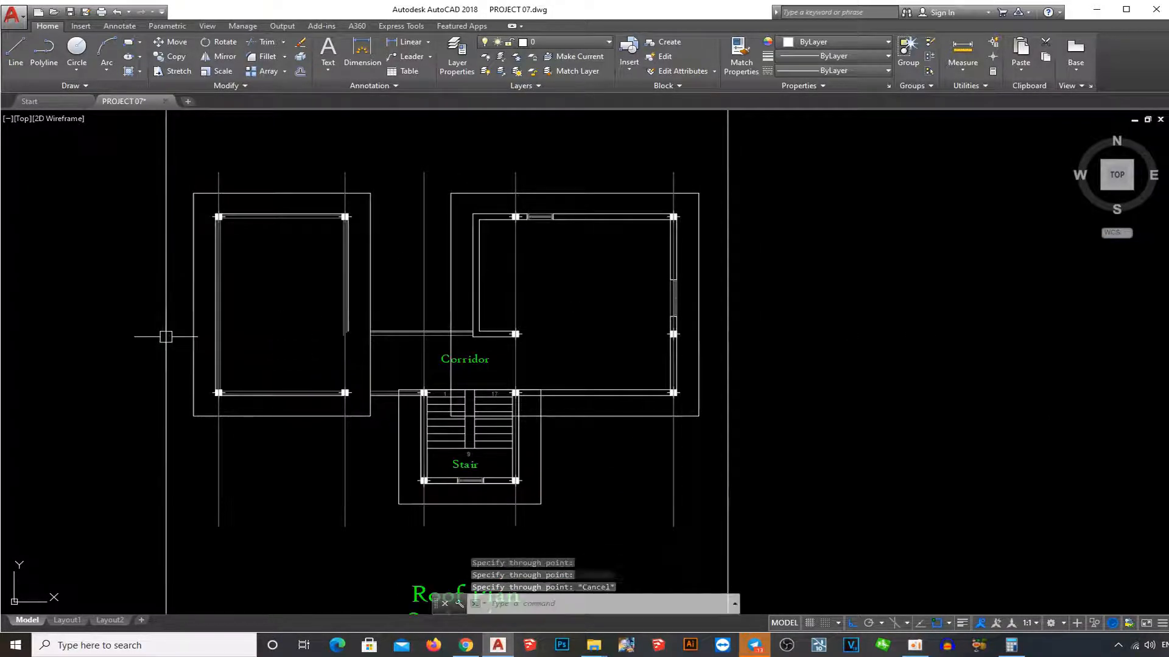
# - Draw a horizontal polyline between the right block's upper-right column and the right construction line, and stretch its inner end to the left construction line
pyautogui.write('l')
pyautogui.press('Return')
pyautogui.scroll(4, 677, 206)
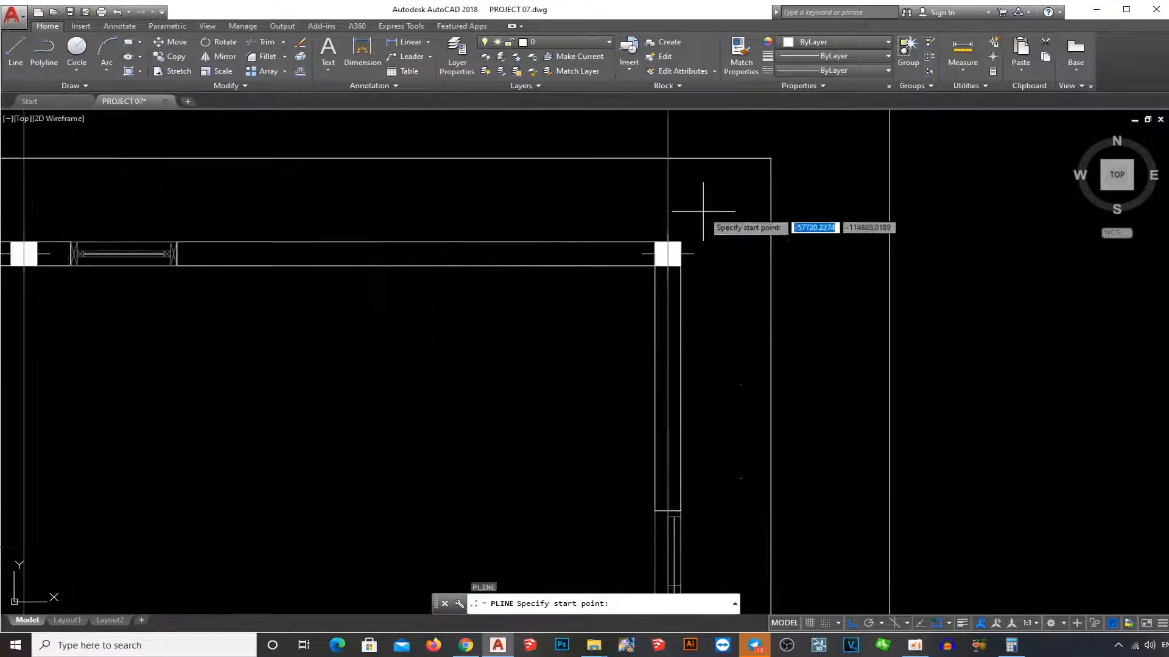
pyautogui.press('Escape')
pyautogui.click(689, 254)
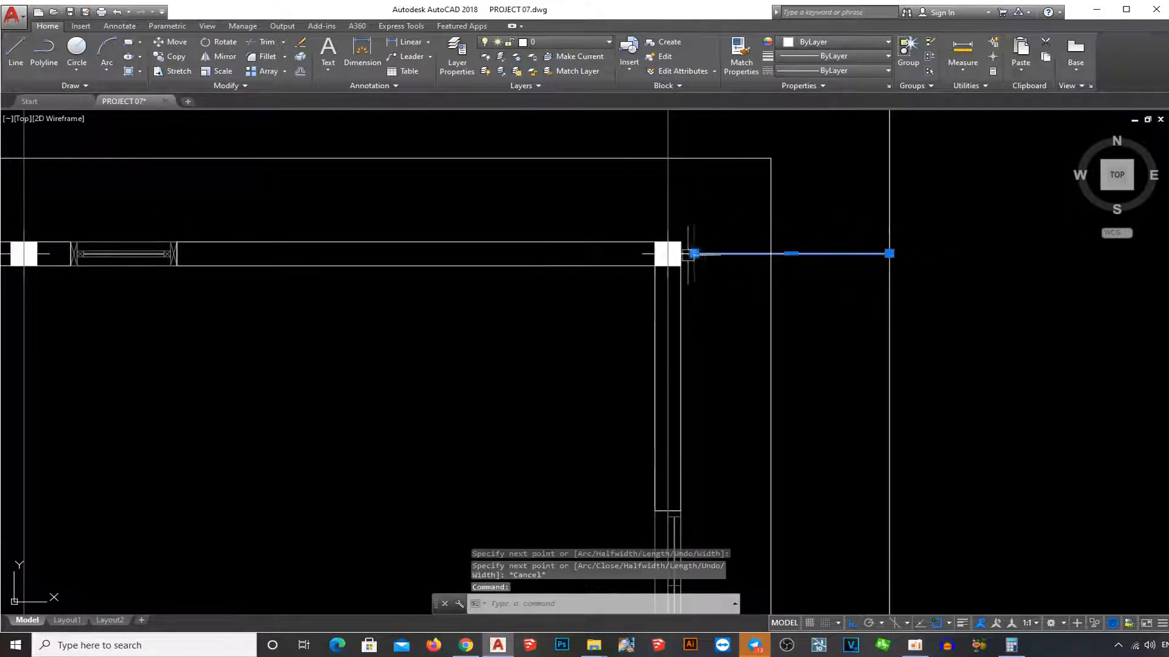
pyautogui.click(694, 254)
pyautogui.scroll(-5, 816, 304)
pyautogui.scroll(2, 299, 306)
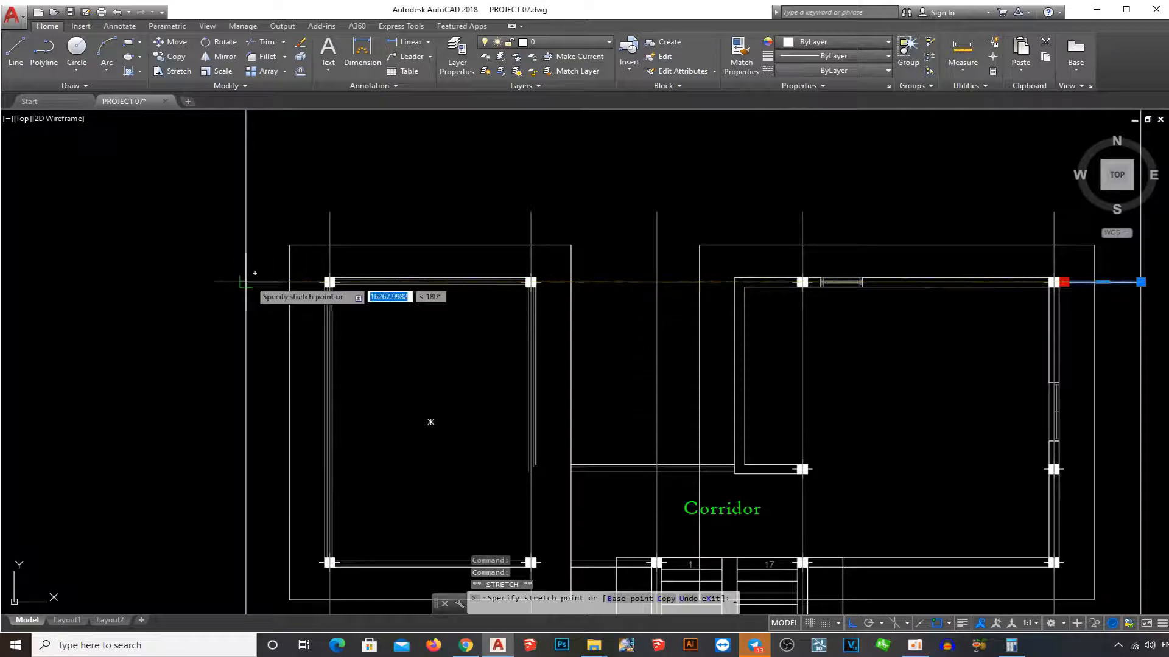
# - Match the properties of the left vertical axis line onto the new horizontal line through the upper columns
pyautogui.press('Escape')
pyautogui.write('ma')
pyautogui.press('space')
pyautogui.click(330, 226)
pyautogui.click(308, 282)
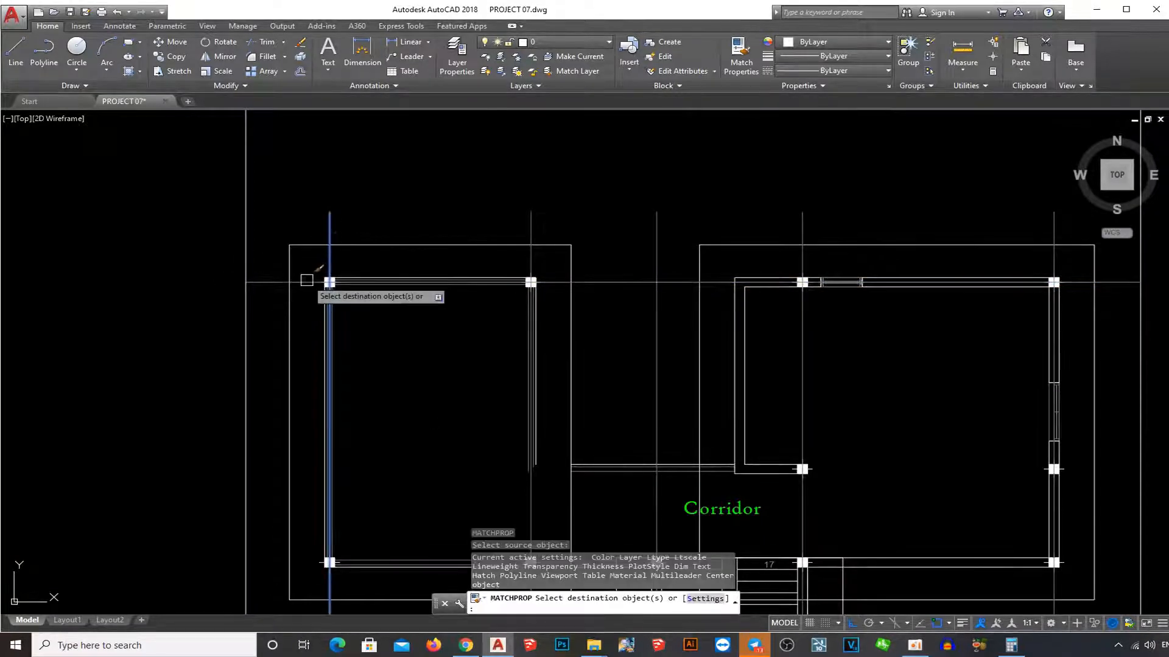
pyautogui.press('space')
# - Copy the horizontal axis line from the left block's upper-left column down to its lower-left column
pyautogui.click(308, 281)
pyautogui.write('co')
pyautogui.press('space')
pyautogui.scroll(4, 325, 296)
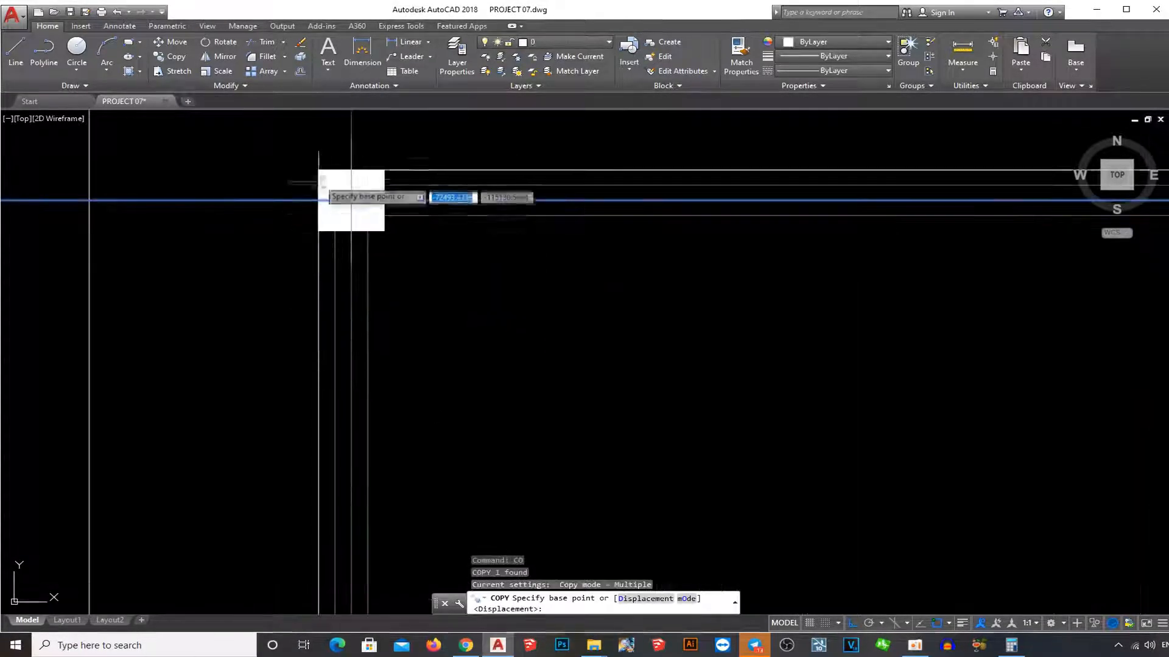
pyautogui.click(319, 176)
pyautogui.scroll(-5, 403, 215)
pyautogui.scroll(8, 414, 214)
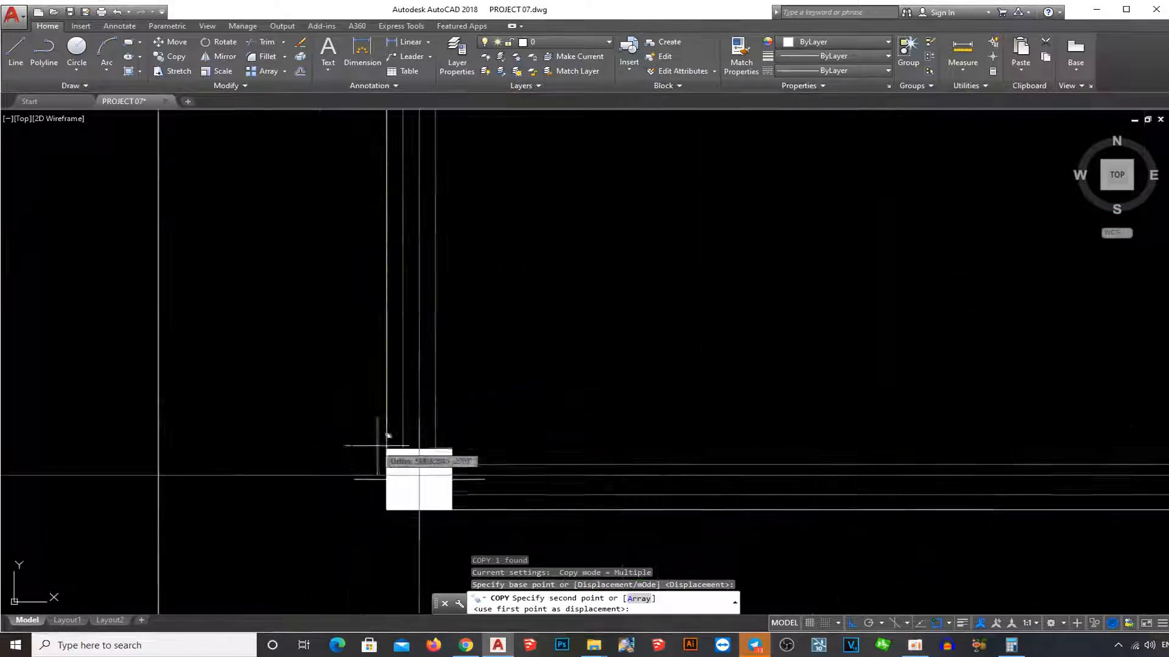
pyautogui.click(395, 442)
pyautogui.press('Escape')
pyautogui.scroll(-6, 522, 449)
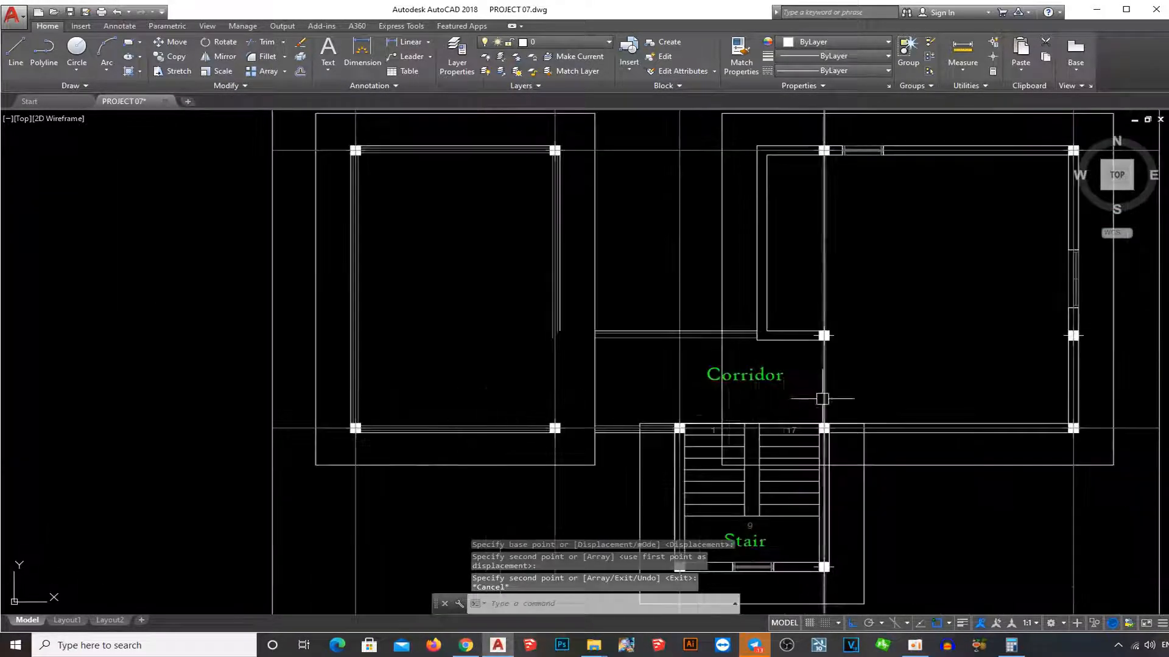
# - Copy the lower horizontal axis line from the right block's lower-right column up to the column above the corridor
pyautogui.scroll(6, 899, 466)
pyautogui.click(874, 470)
pyautogui.scroll(6, 874, 473)
pyautogui.write('c')
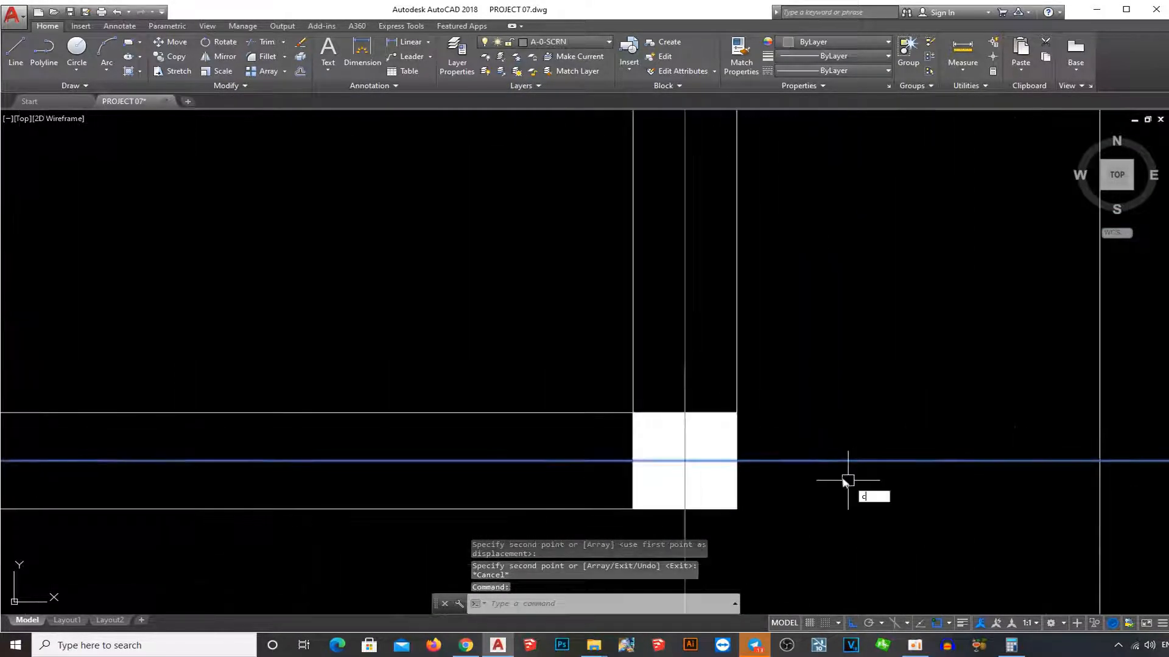
pyautogui.write('o')
pyautogui.press('space')
pyautogui.click(736, 413)
pyautogui.scroll(-8, 769, 341)
pyautogui.scroll(4, 776, 177)
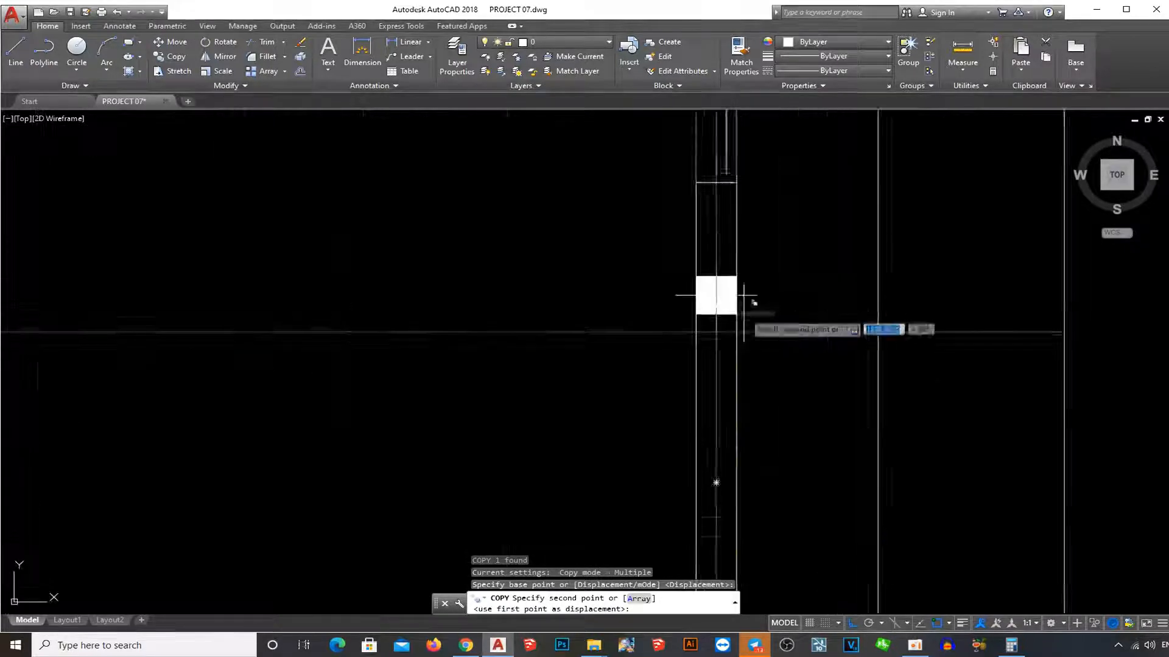
pyautogui.scroll(2, 744, 297)
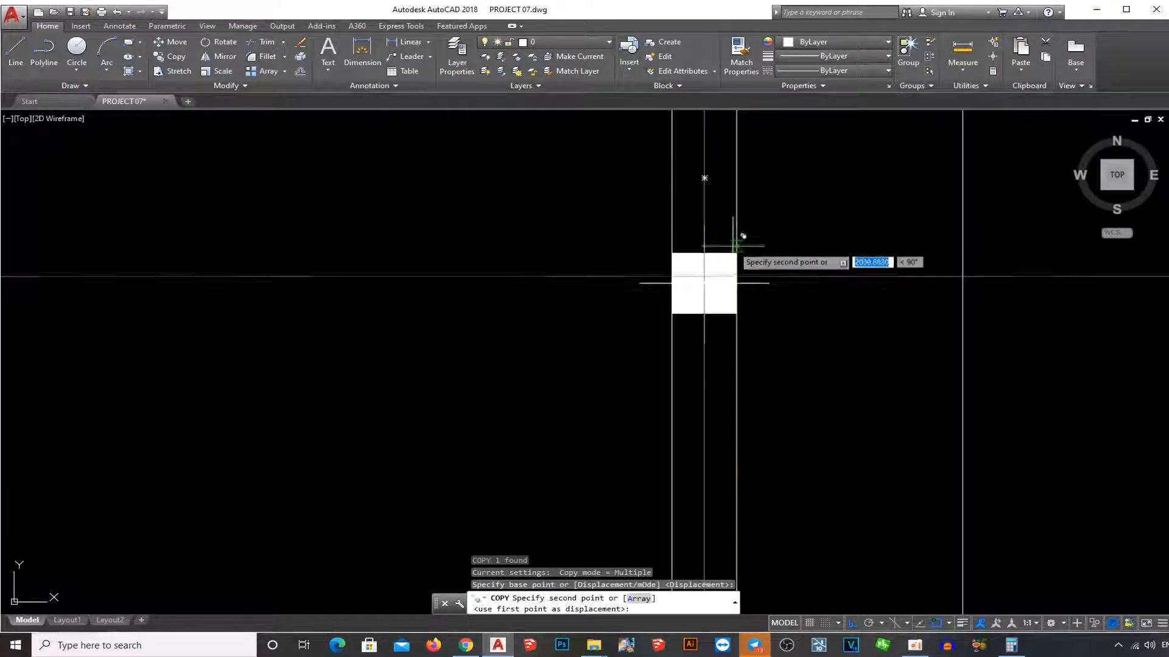
pyautogui.click(736, 252)
pyautogui.scroll(-5, 734, 253)
pyautogui.moveTo(734, 253); pyautogui.dragTo(688, 302, button='middle')
pyautogui.press('Escape')
pyautogui.press('Escape')
# - Erase the two vertical construction lines on either side of the building
pyautogui.click(782, 450)
pyautogui.click(726, 471)
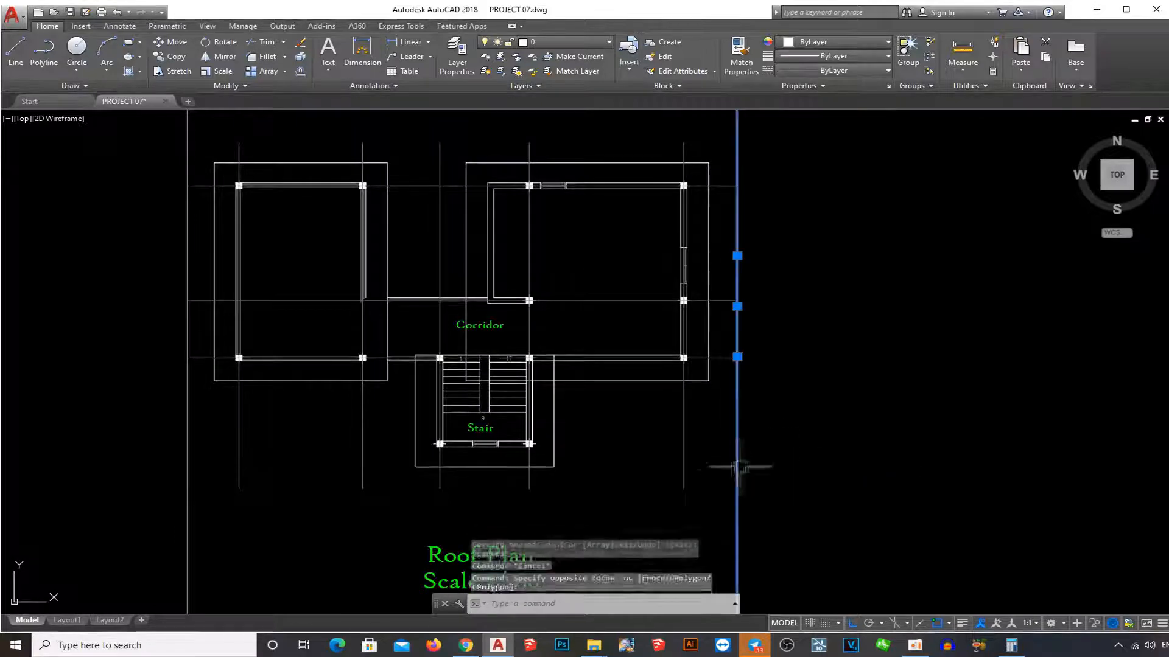
pyautogui.press('Escape')
pyautogui.scroll(-2, 747, 454)
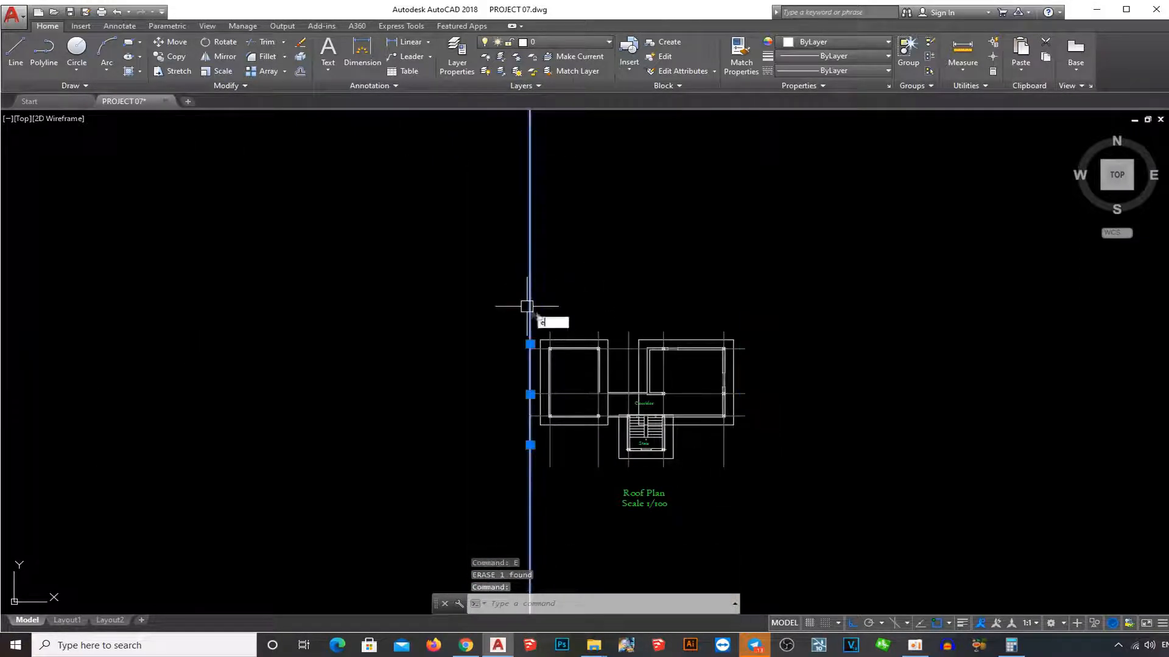
pyautogui.press('Return')
pyautogui.scroll(4, 661, 447)
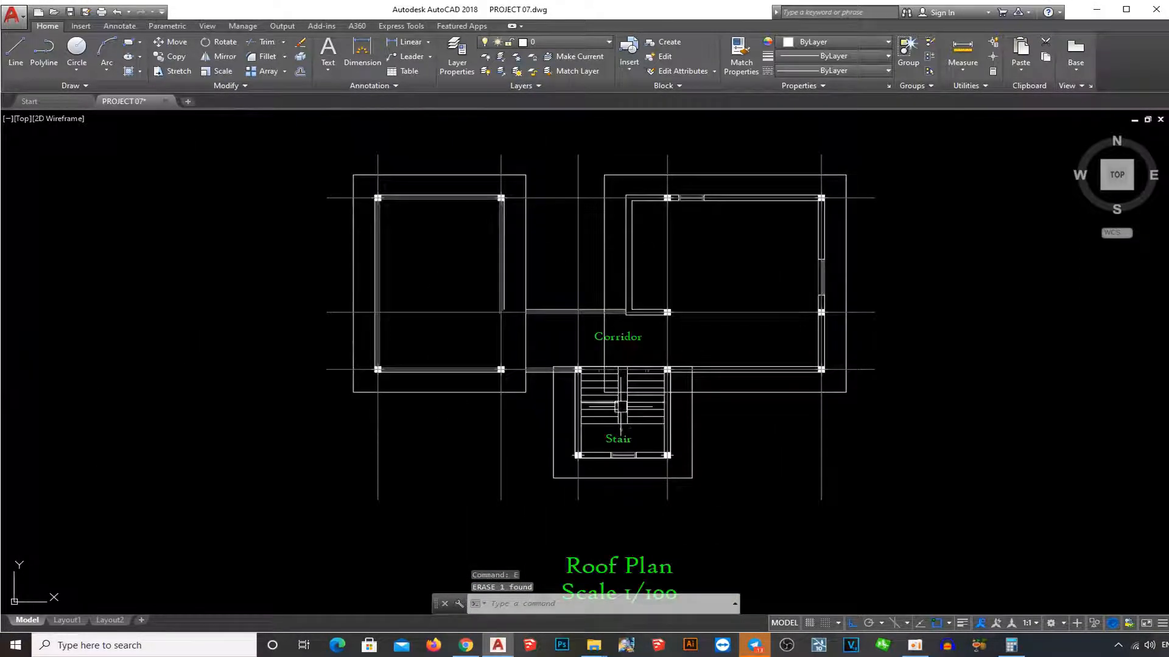
pyautogui.write('dal')
pyautogui.press('Return')
pyautogui.click(378, 498)
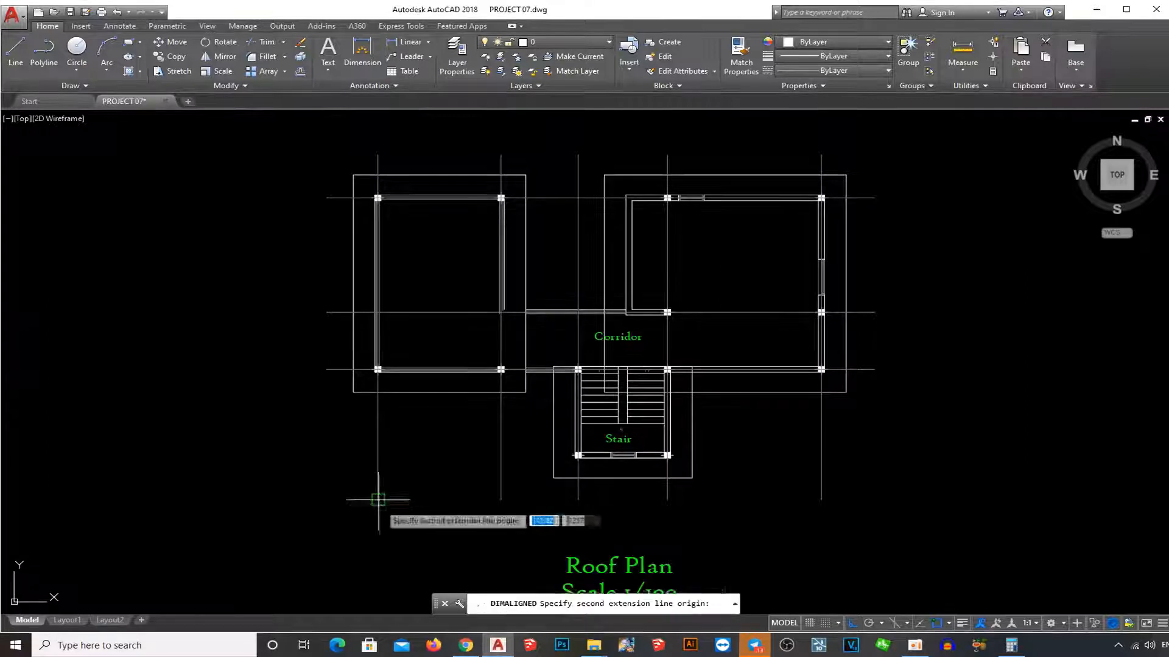
pyautogui.click(501, 499)
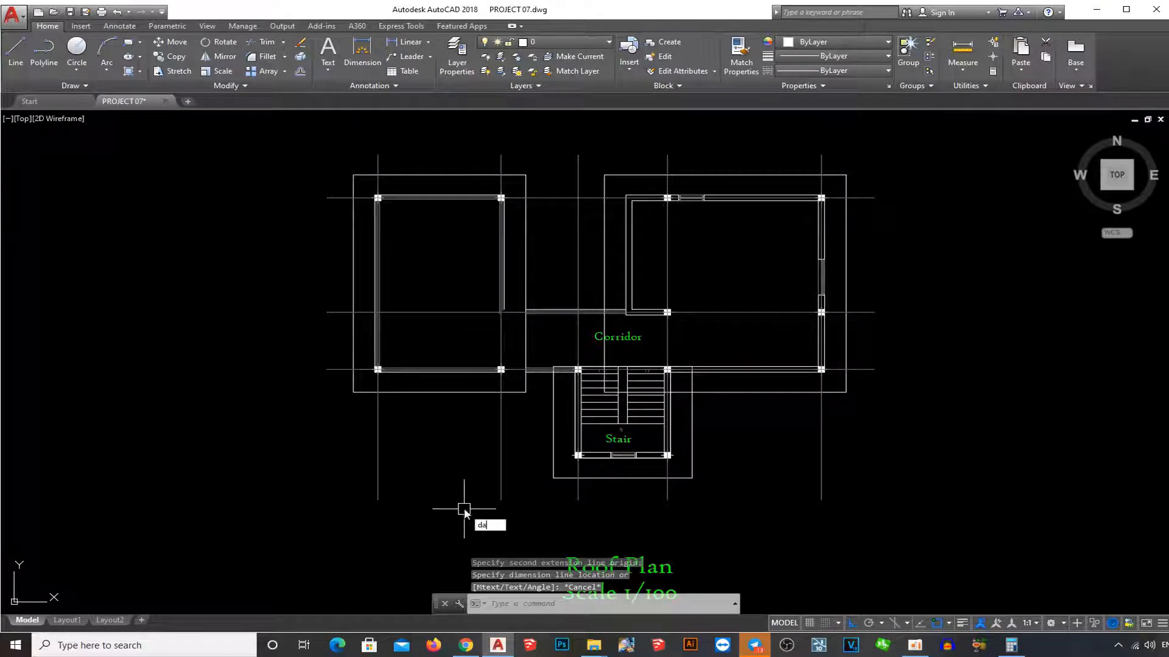
# - Add an aligned dimension between the lower ends of the left block's two vertical axis lines, placed just below them
pyautogui.press('Return')
pyautogui.click(377, 500)
pyautogui.click(501, 500)
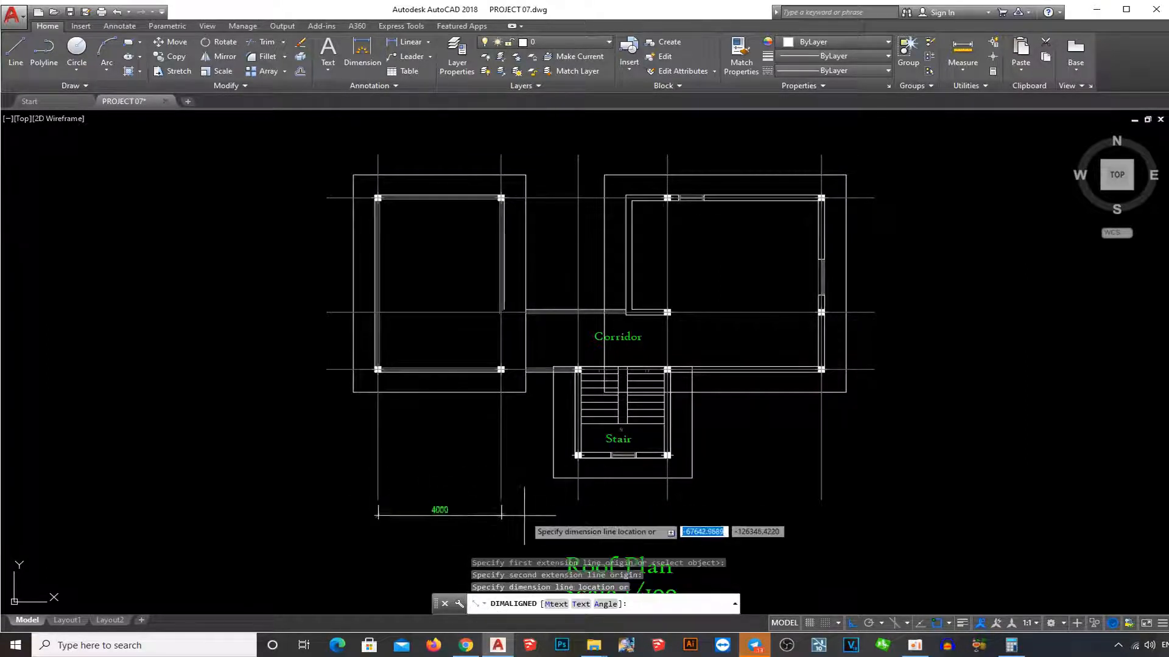
pyautogui.click(523, 517)
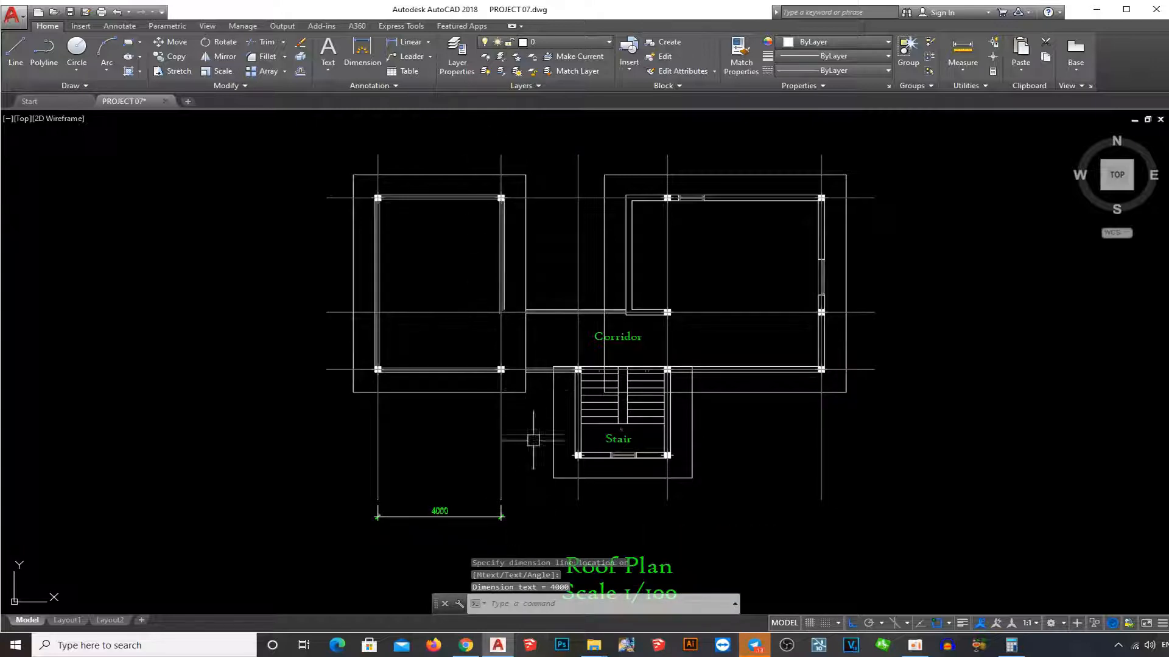
# - Continue the dimension chain below the plan across the two stair axes to the far-right vertical axis
pyautogui.click(120, 26)
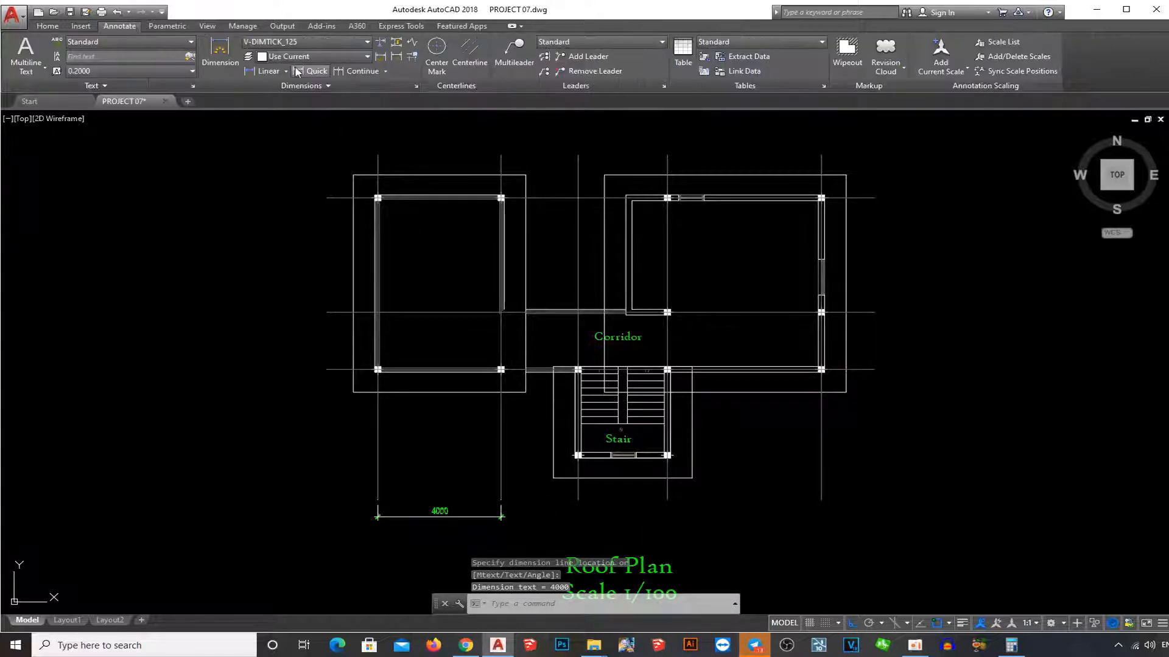
pyautogui.click(344, 74)
pyautogui.scroll(3, 592, 462)
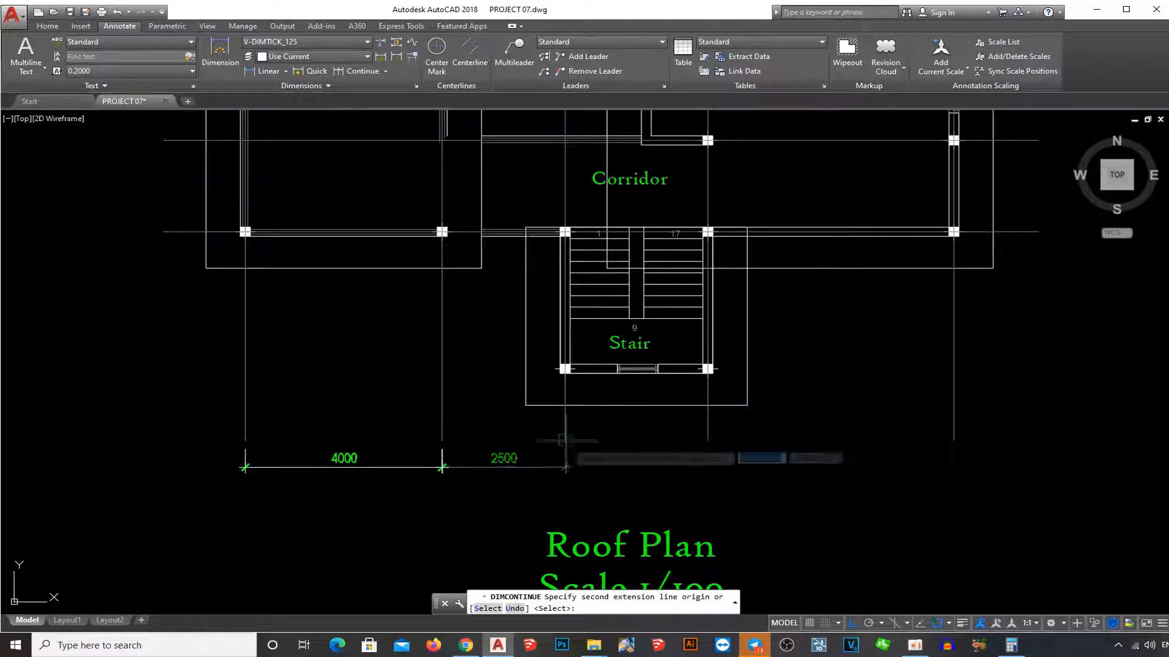
pyautogui.click(565, 439)
pyautogui.click(707, 438)
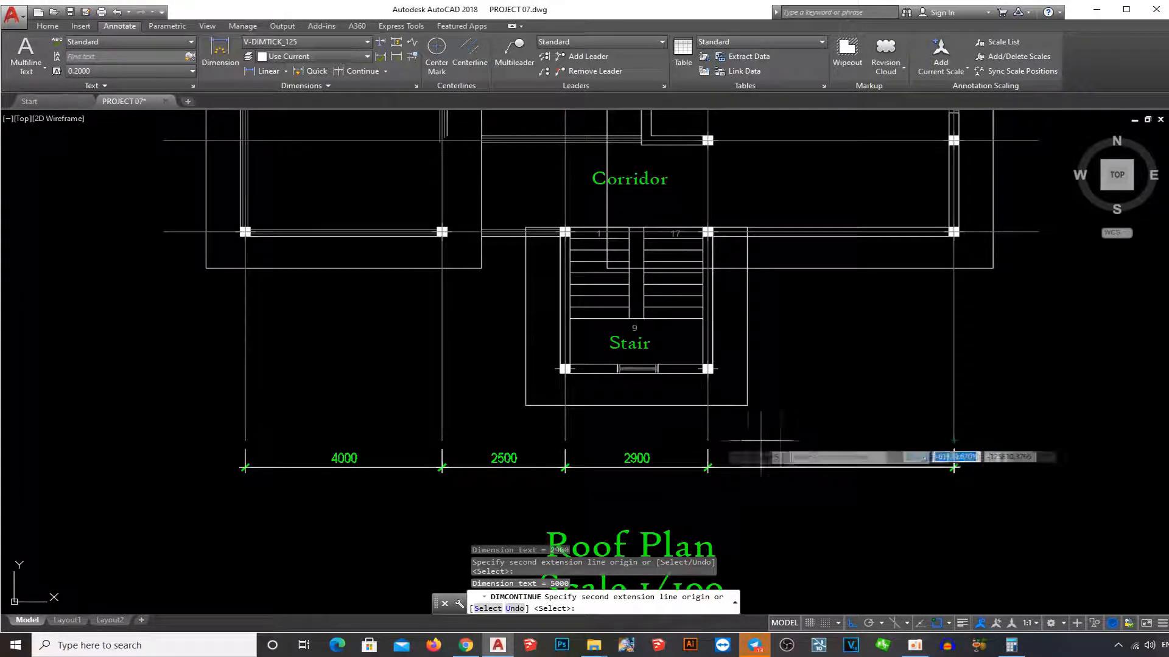
pyautogui.press('Return')
pyautogui.press('Escape')
pyautogui.press('Escape')
pyautogui.press('Escape')
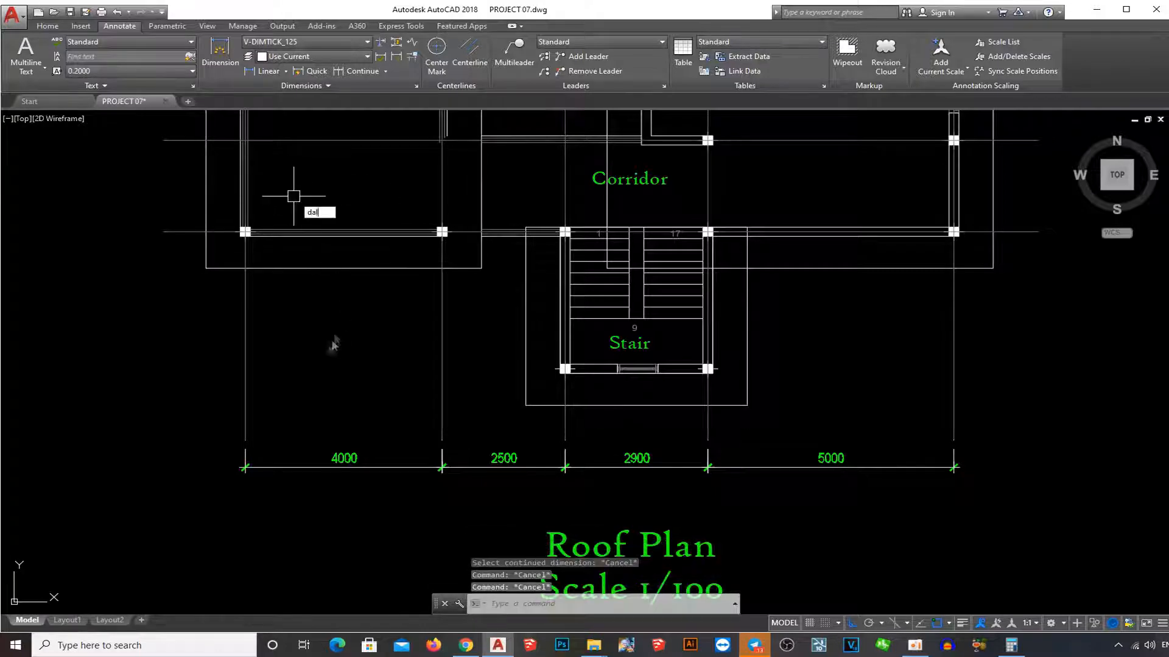
# - Add an overall aligned dimension from the far-left to the far-right vertical axis, below the dimension chain
pyautogui.write('dal')
pyautogui.press('Return')
pyautogui.click(245, 439)
pyautogui.click(953, 439)
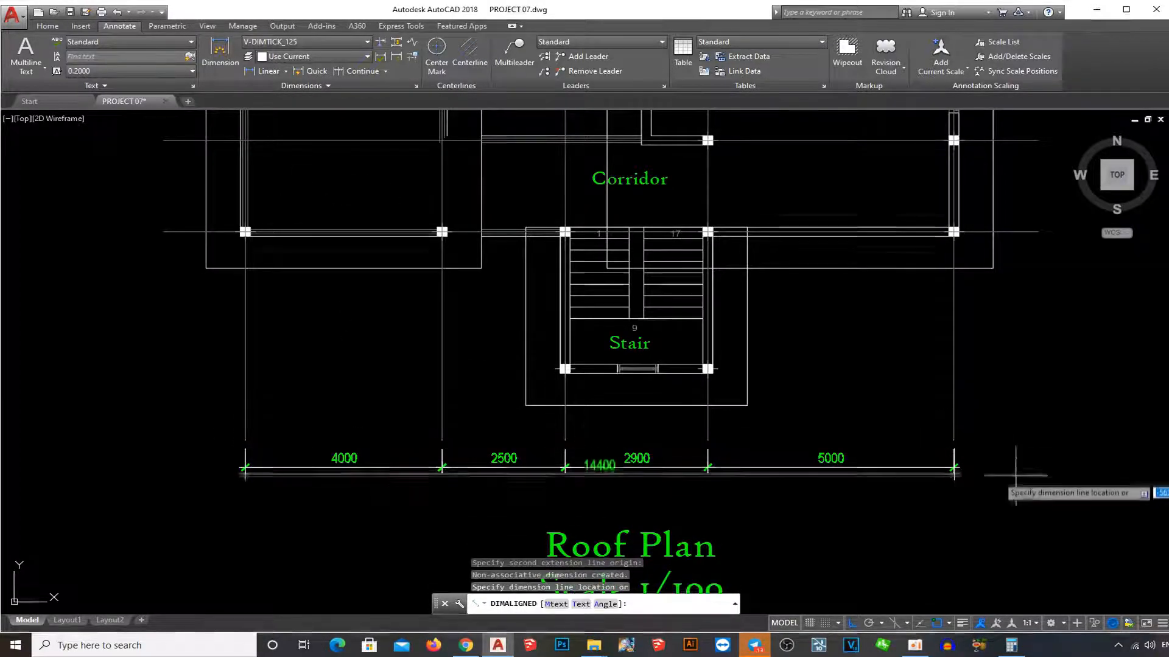
pyautogui.click(1013, 487)
# - Add an aligned dimension between the right ends of the lower and middle horizontal axis lines, placed beside the right block
pyautogui.scroll(-2, 633, 444)
pyautogui.scroll(2, 713, 325)
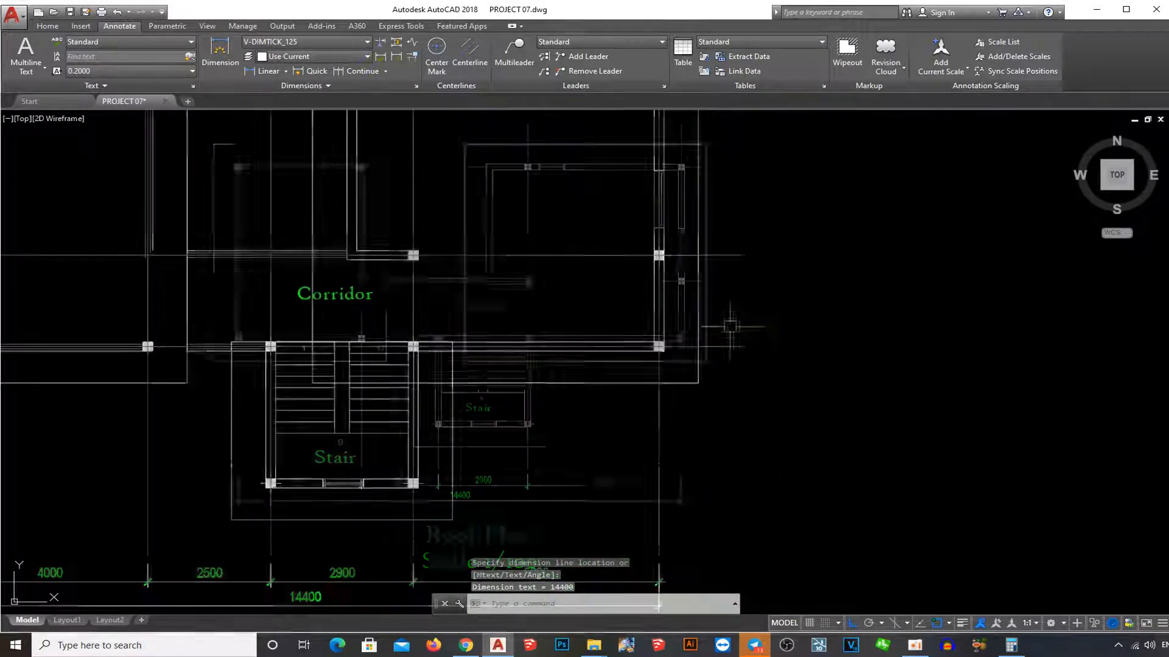
pyautogui.press('Return')
pyautogui.click(746, 347)
pyautogui.click(745, 255)
pyautogui.click(776, 259)
pyautogui.press('Return')
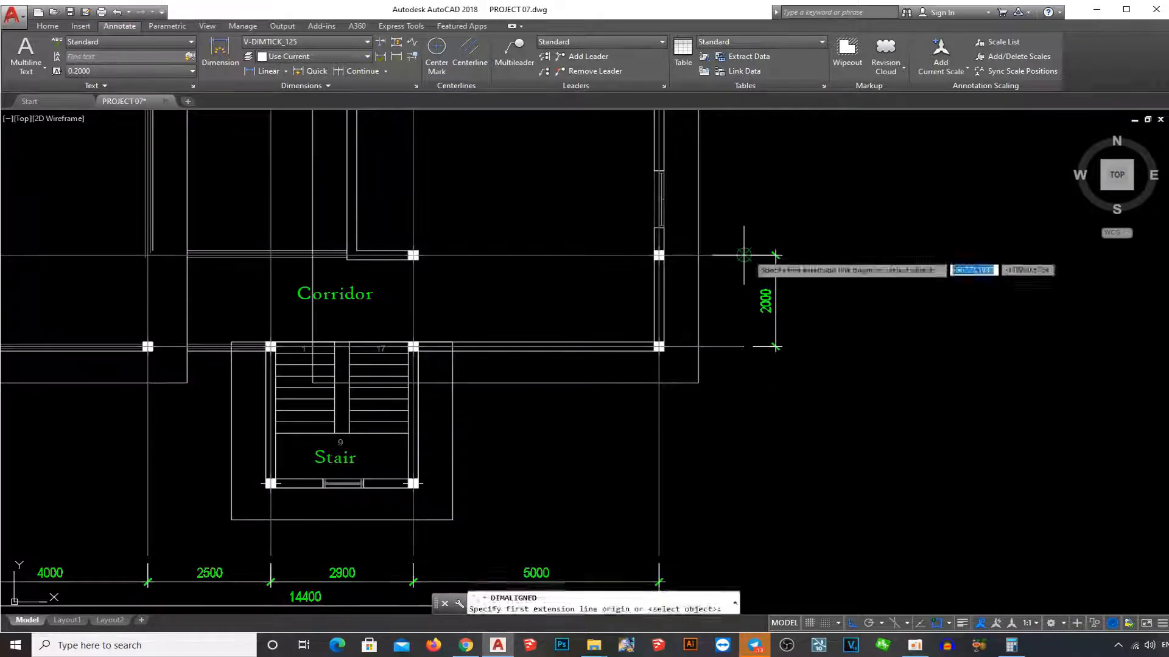
# - Add an aligned dimension between the right ends of the middle and upper horizontal axis lines, in line with the existing vertical dimension
pyautogui.click(743, 255)
pyautogui.moveTo(772, 193); pyautogui.dragTo(688, 334, button='middle')
pyautogui.click(661, 213)
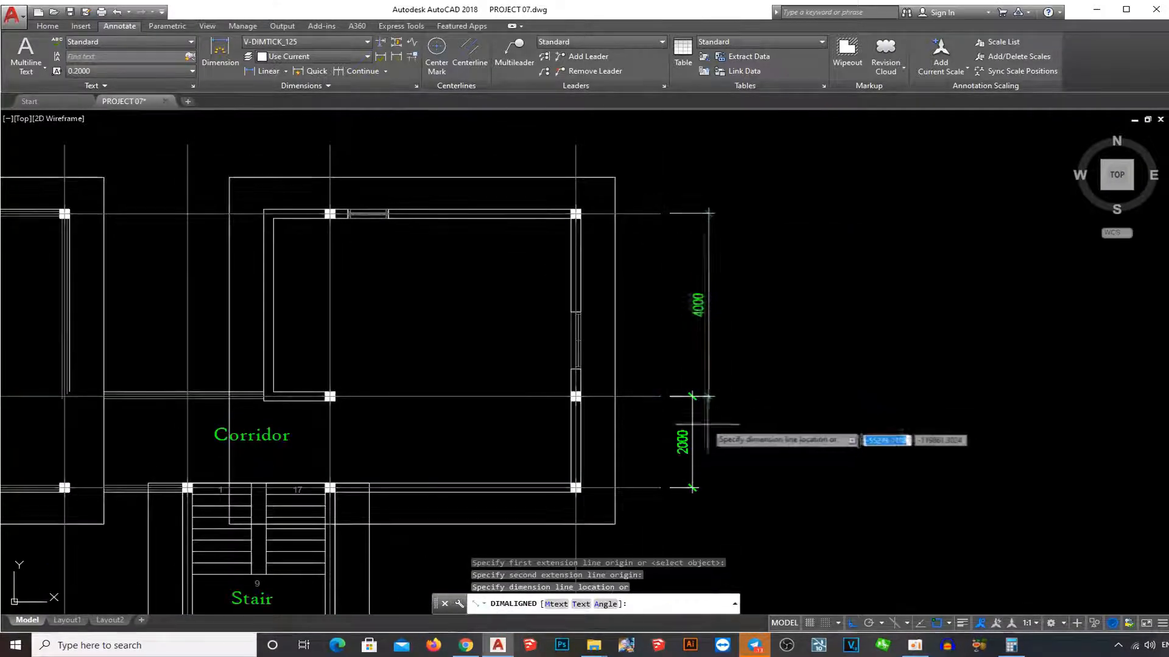
pyautogui.click(692, 405)
pyautogui.press('Escape')
# - Copy the lower horizontal axis line from the stair's upper column centre down to its bottom column centre
pyautogui.moveTo(609, 523); pyautogui.dragTo(657, 342, button='middle')
pyautogui.press('Escape')
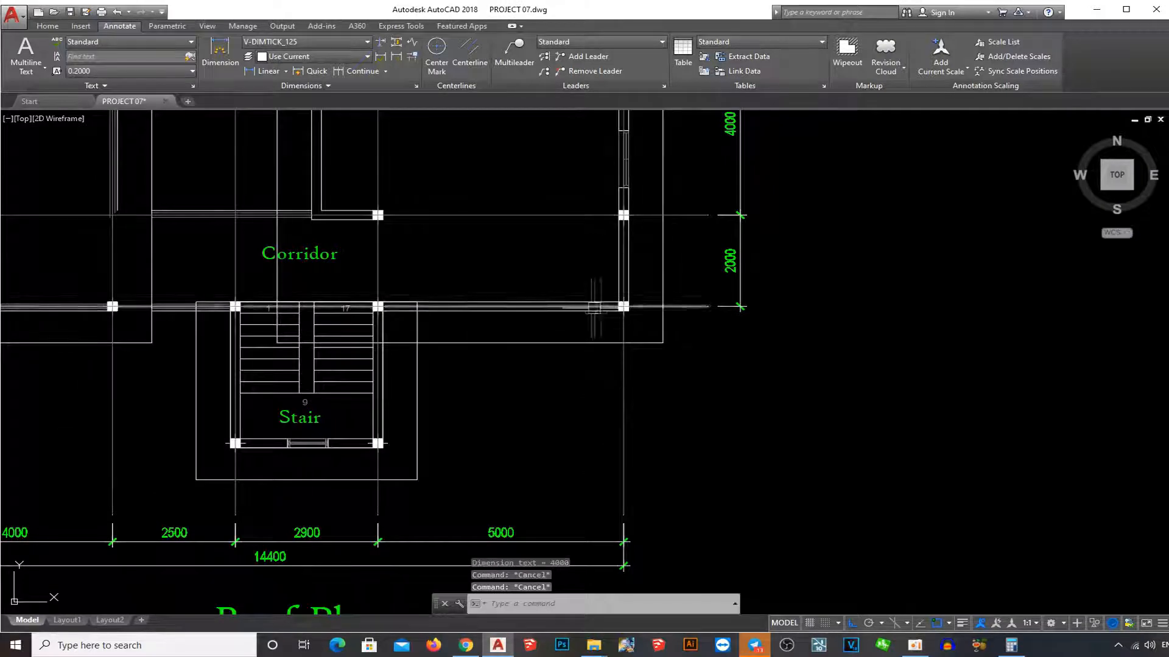
pyautogui.write('o')
pyautogui.press('Return')
pyautogui.scroll(6, 378, 306)
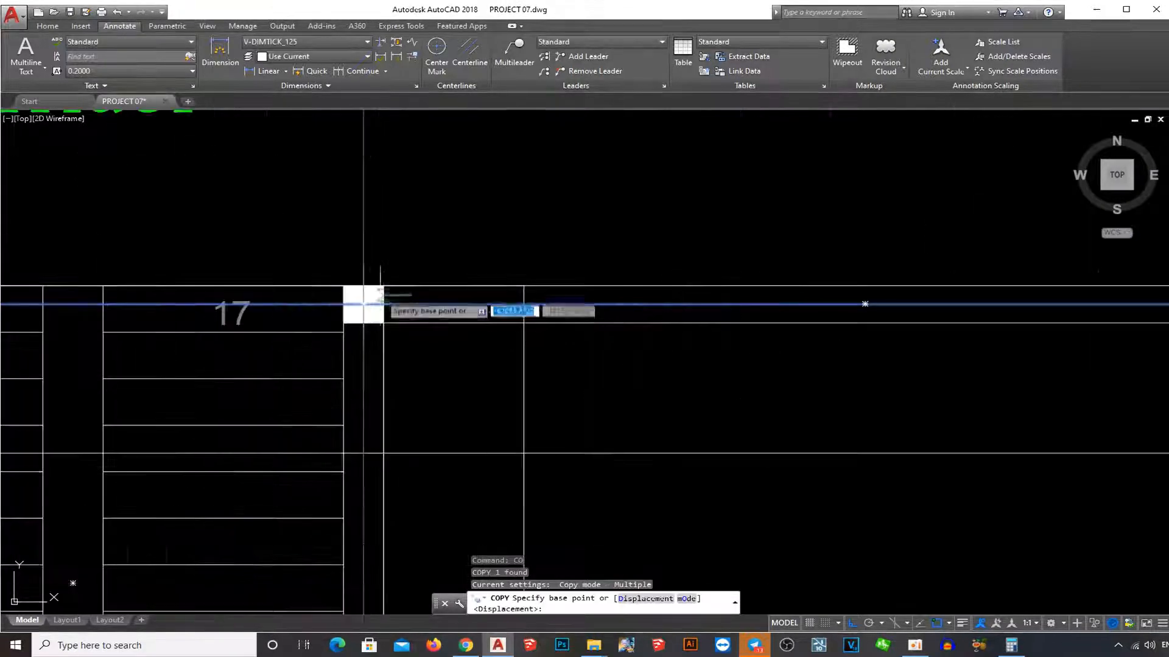
pyautogui.click(363, 306)
pyautogui.scroll(-6, 392, 269)
pyautogui.scroll(5, 450, 390)
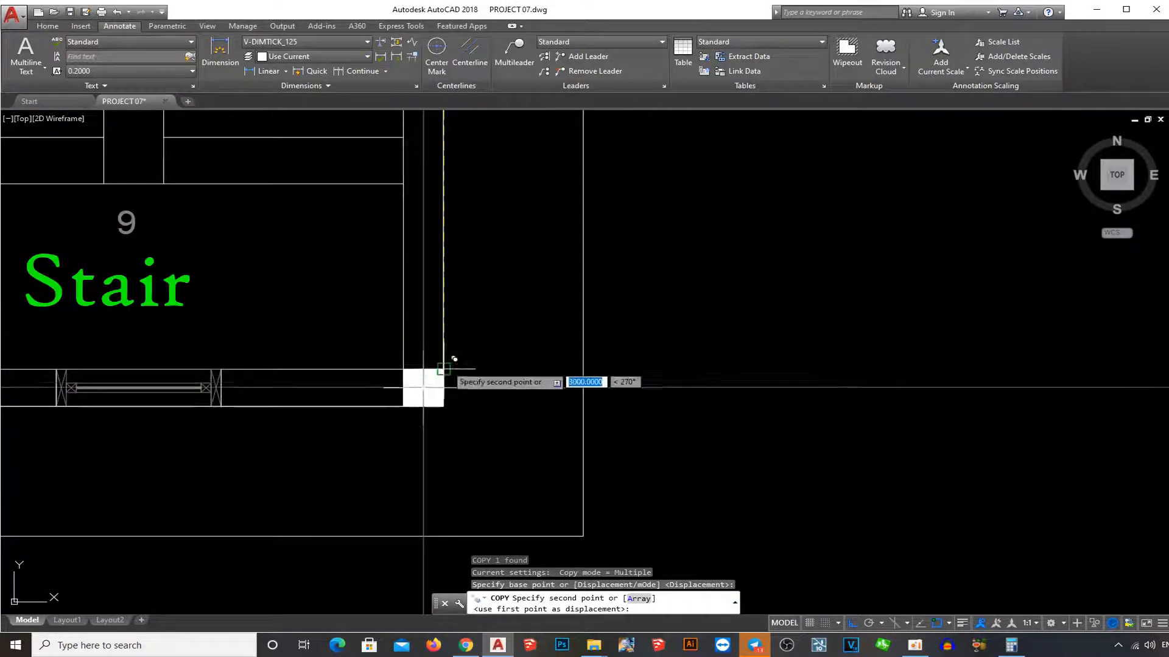
pyautogui.click(422, 386)
pyautogui.scroll(-5, 422, 386)
pyautogui.press('Escape')
# - Add an aligned dimension between the right ends of the block's lower axis and the stair's bottom axis, in line with the chain
pyautogui.scroll(2, 633, 336)
pyautogui.write('dal')
pyautogui.press('Return')
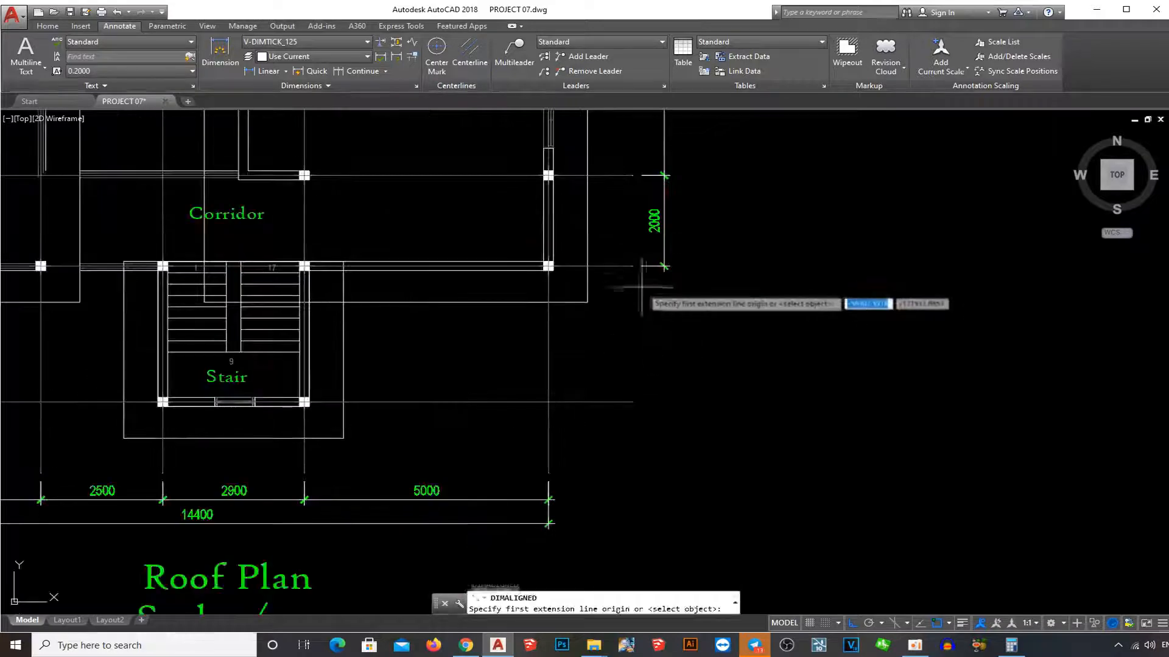
pyautogui.click(633, 292)
pyautogui.click(632, 402)
pyautogui.click(665, 259)
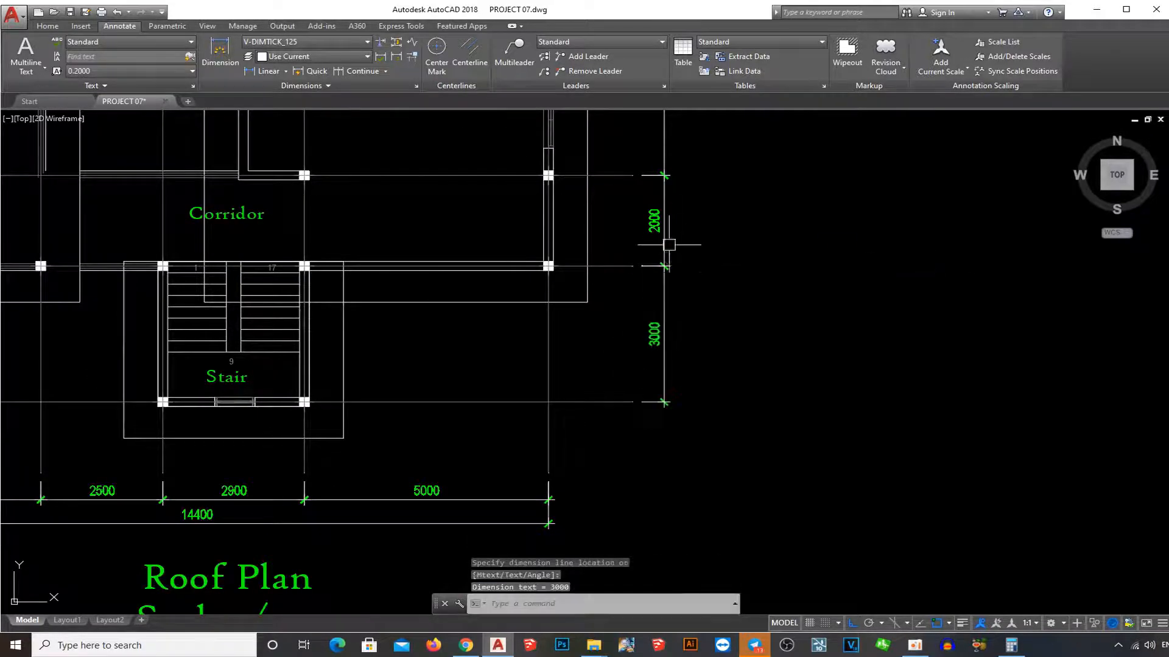
# - Add an overall aligned dimension from the bottom to the top horizontal axis, placed outside the vertical dimension chain
pyautogui.write('dal')
pyautogui.press('Return')
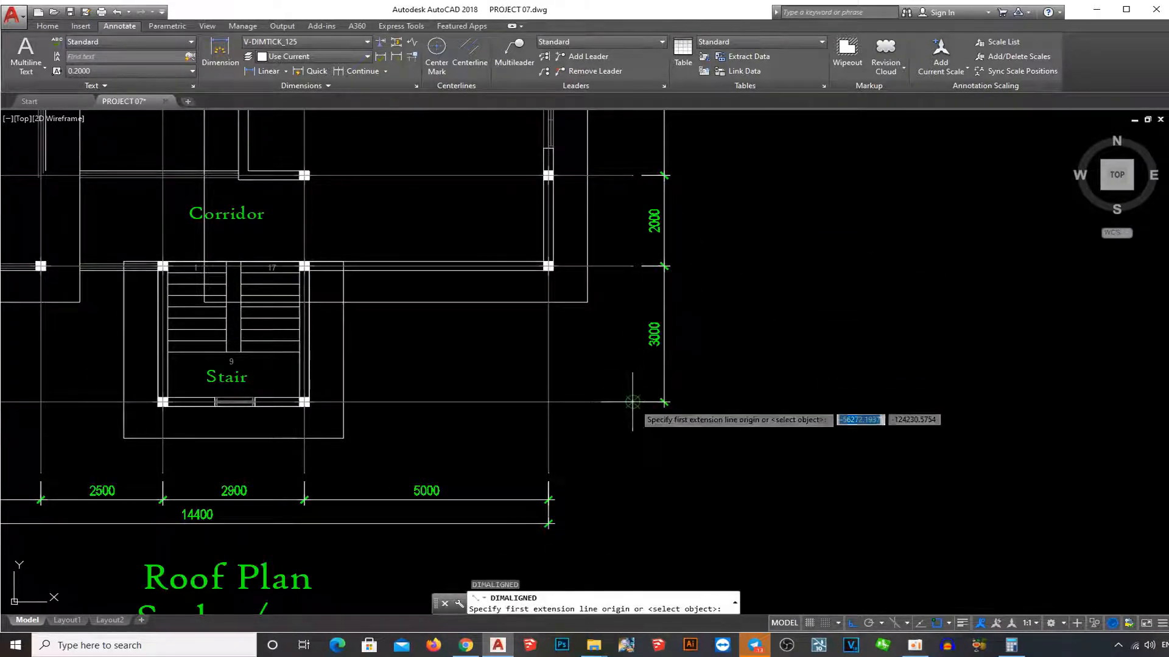
pyautogui.scroll(-5, 645, 402)
pyautogui.scroll(3, 655, 237)
pyautogui.click(656, 234)
pyautogui.scroll(1, 625, 235)
pyautogui.click(642, 235)
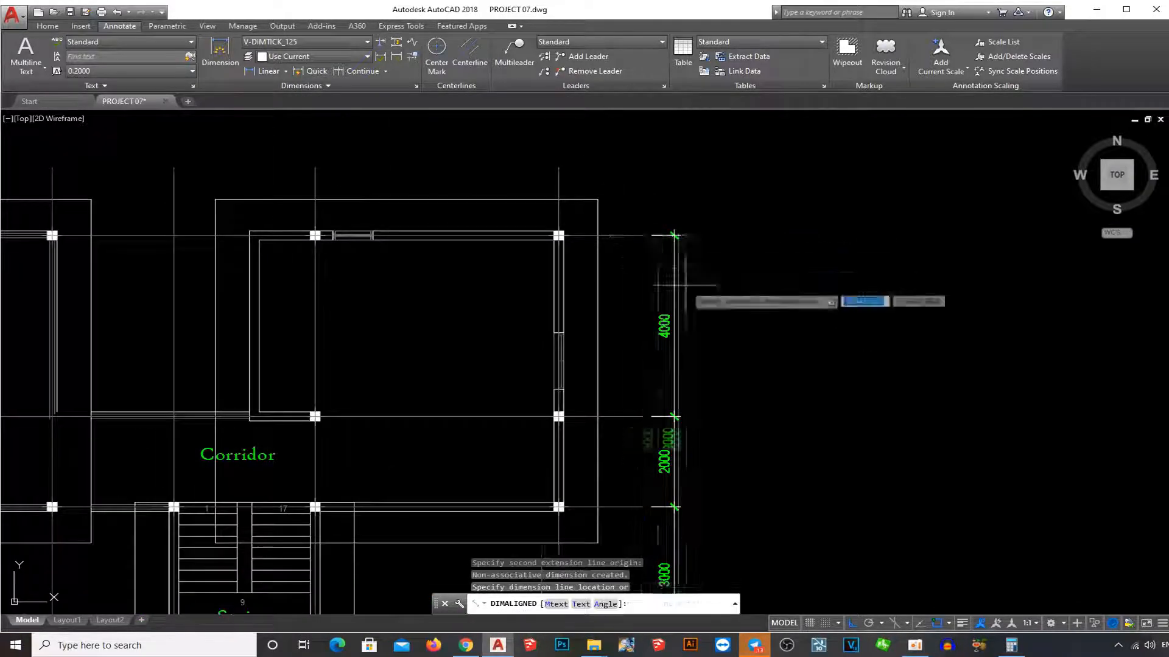
pyautogui.scroll(1, 704, 261)
pyautogui.click(677, 271)
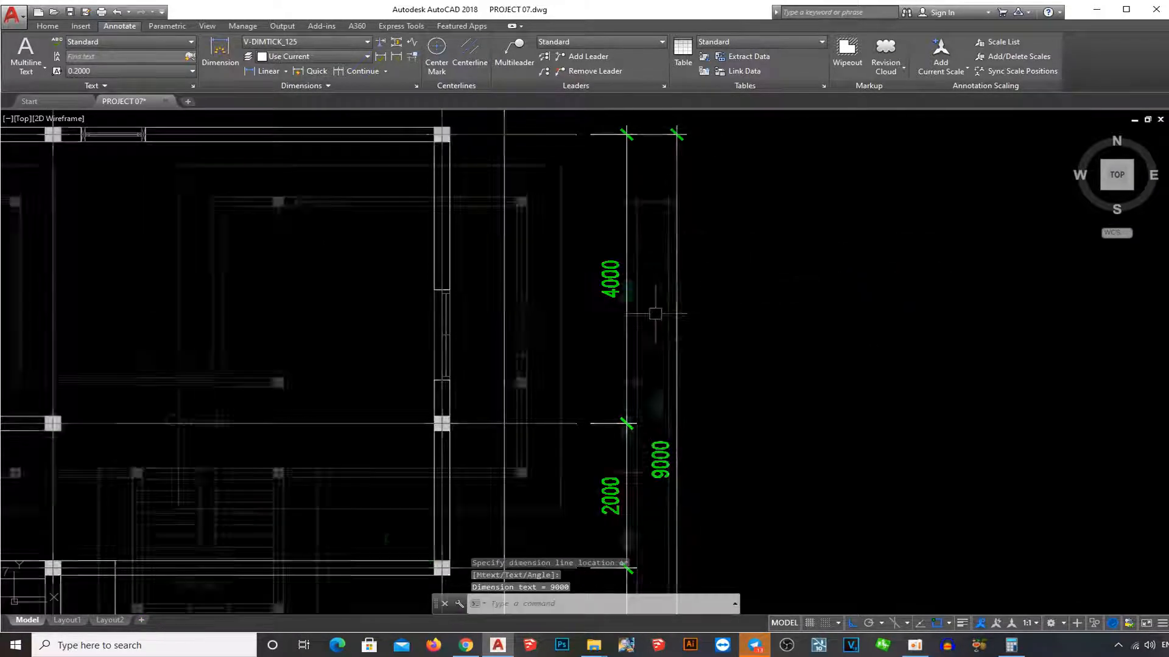
pyautogui.scroll(-5, 657, 316)
pyautogui.scroll(-2, 687, 335)
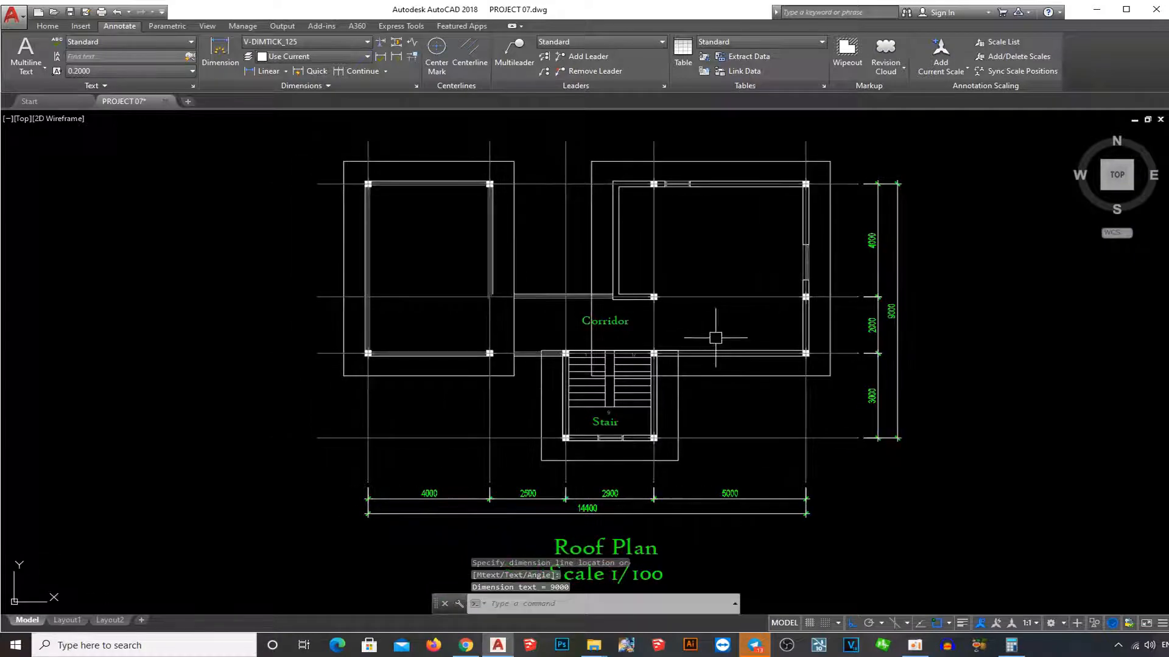
# - Move the Roof Plan title and its Scale 1/100 text slightly further down from the overall dimension
pyautogui.scroll(2, 717, 332)
pyautogui.scroll(-2, 762, 368)
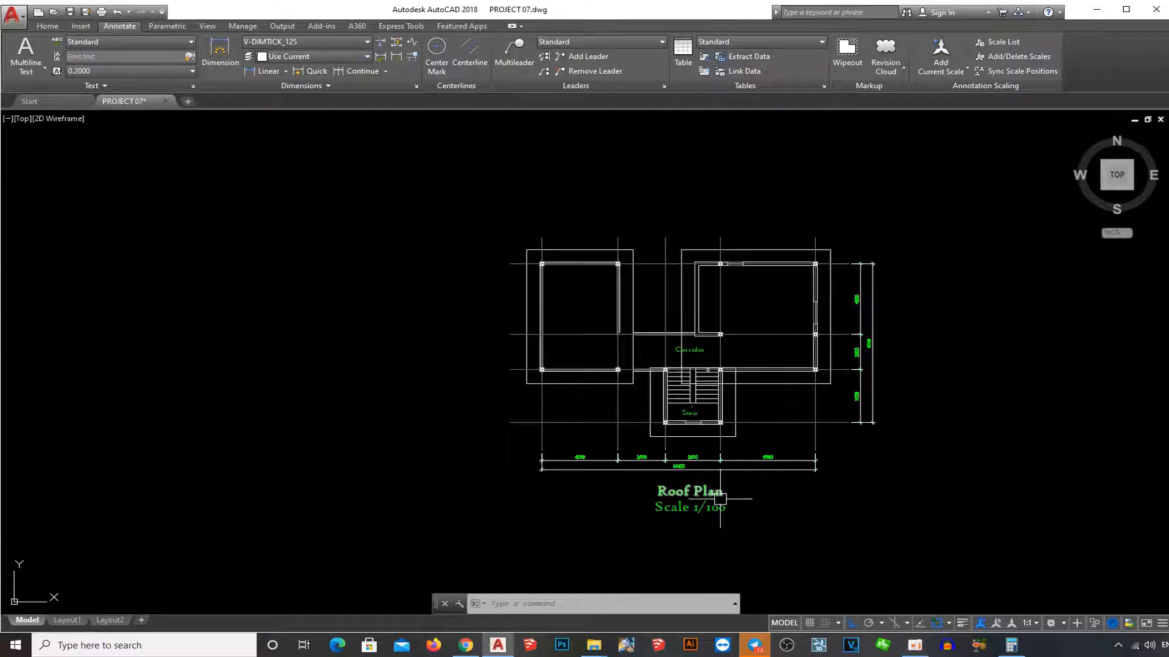
pyautogui.scroll(2, 721, 499)
pyautogui.click(607, 478)
pyautogui.write('m')
pyautogui.press('space')
pyautogui.click(822, 500)
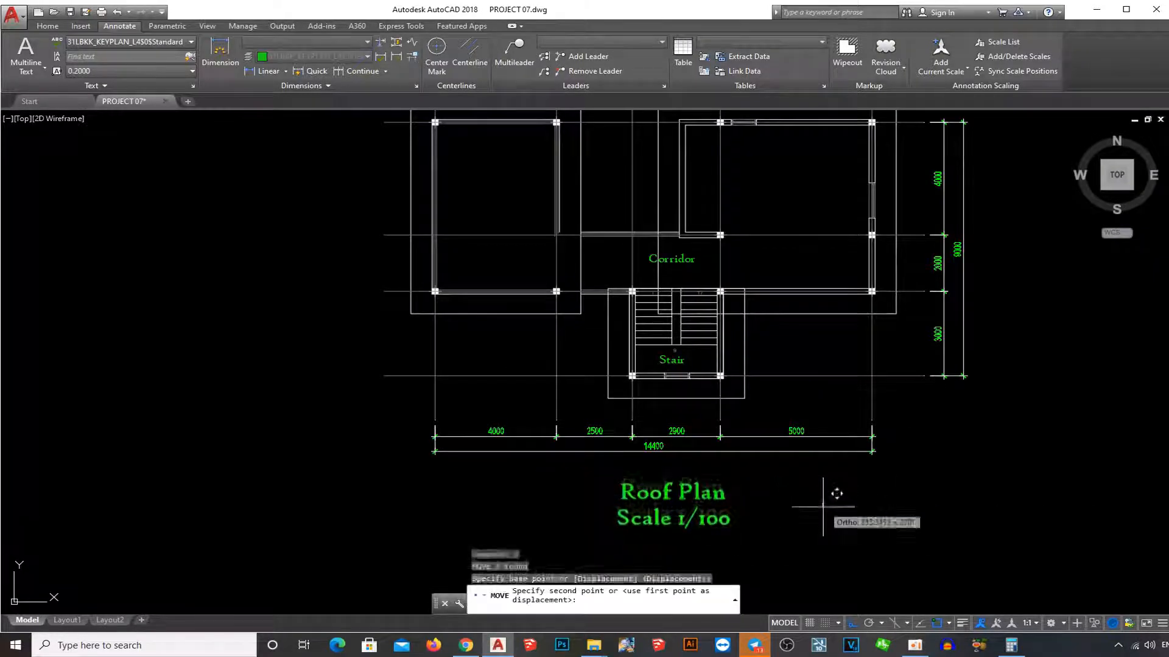
pyautogui.click(822, 506)
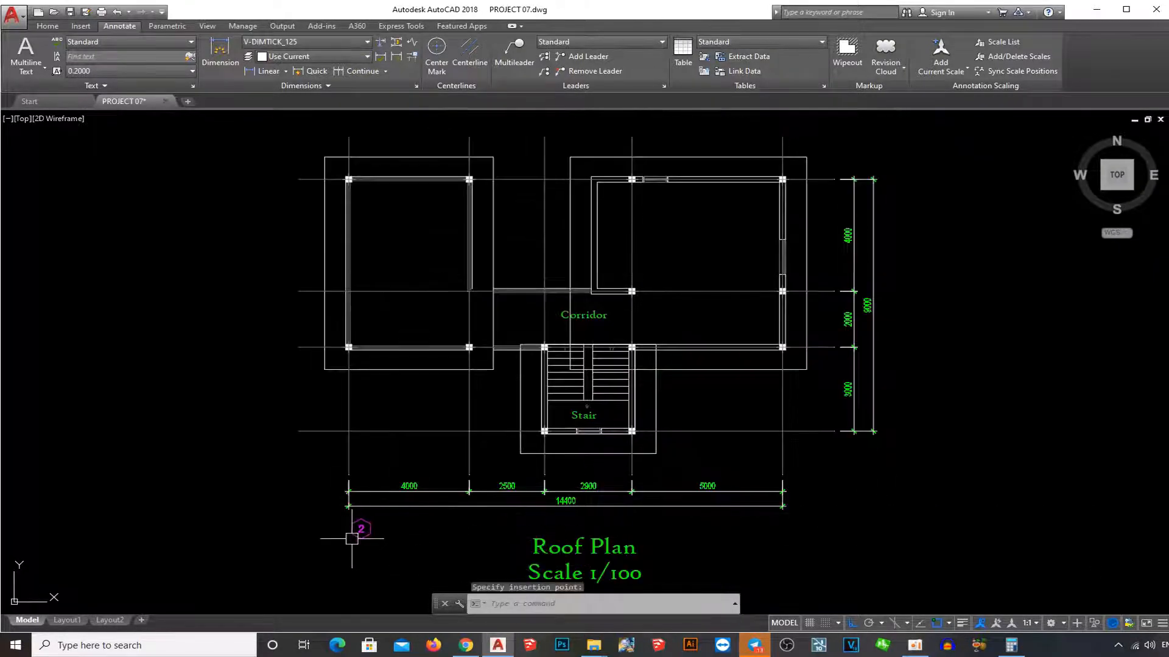
# - Move the number 2 grid bubble so its top corner meets the far-left axis's extension line below the overall dimension
pyautogui.scroll(6, 365, 520)
pyautogui.write('m')
pyautogui.press('Return')
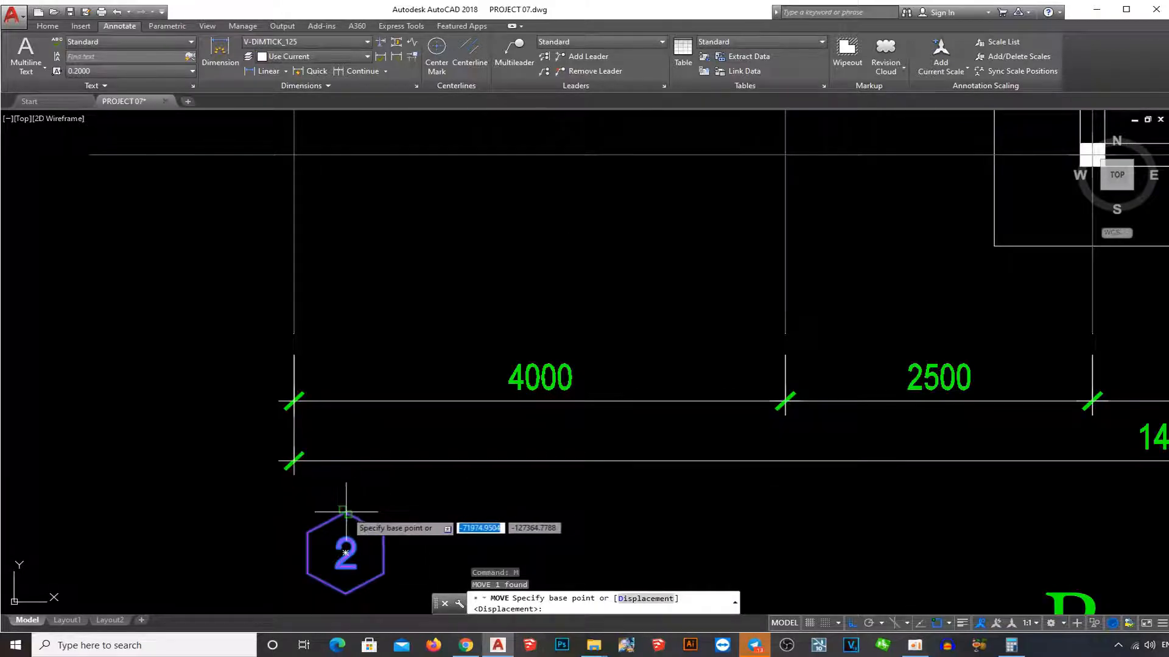
pyautogui.click(345, 511)
pyautogui.click(294, 482)
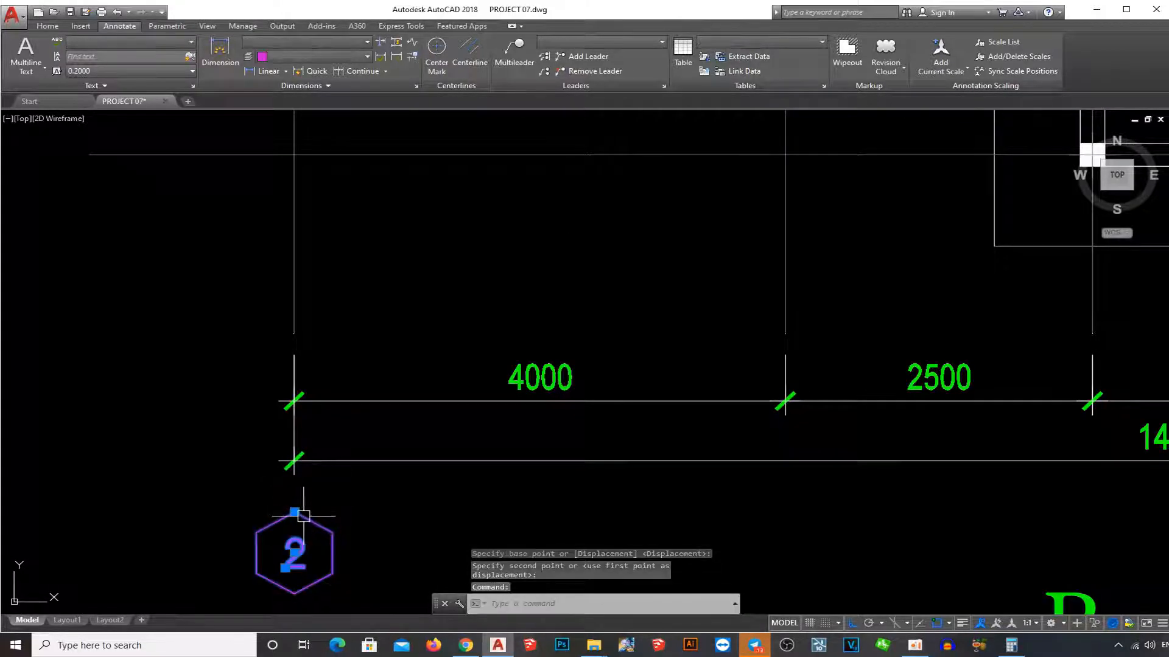
# - Copy the far-left grid bubble to the second and third vertical axes, using the axis line's lower end as base point
pyautogui.scroll(2, 303, 516)
pyautogui.click(303, 464)
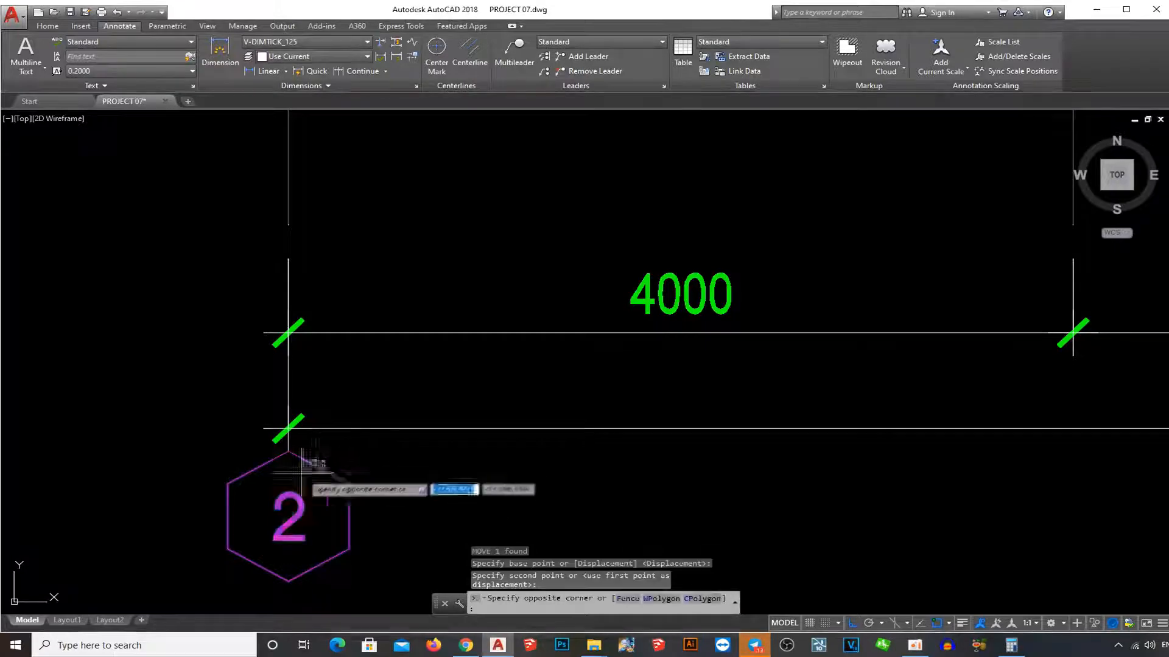
pyautogui.click(321, 469)
pyautogui.write('co')
pyautogui.press('Return')
pyautogui.click(289, 225)
pyautogui.scroll(-4, 307, 288)
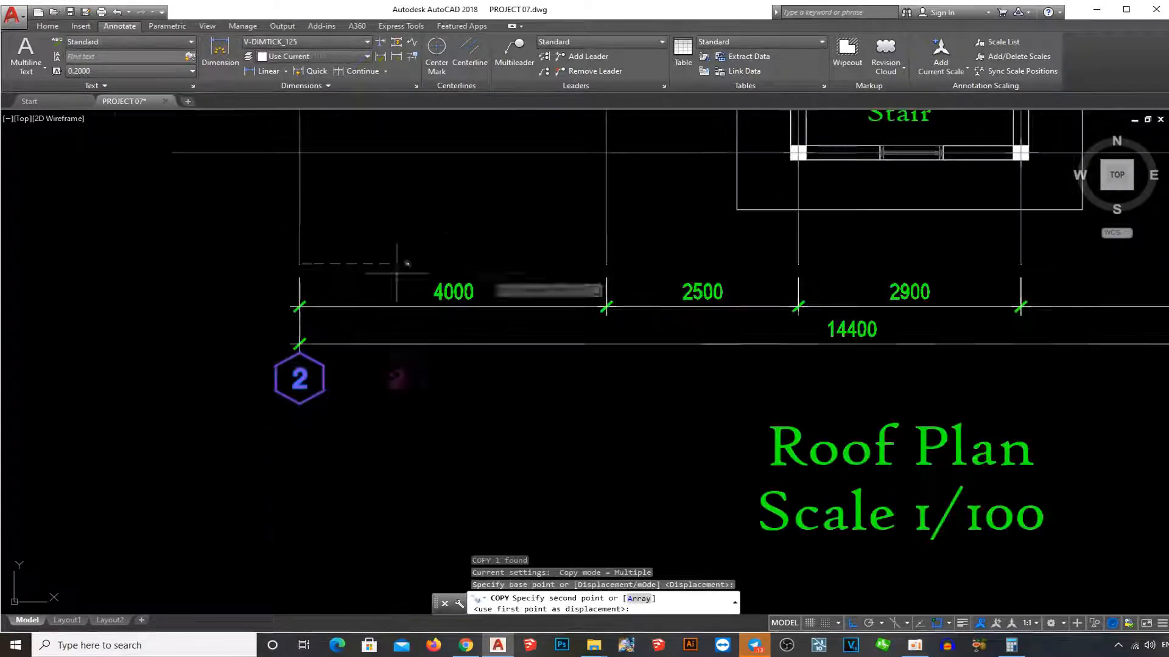
pyautogui.scroll(2, 609, 268)
pyautogui.click(606, 253)
pyautogui.click(912, 251)
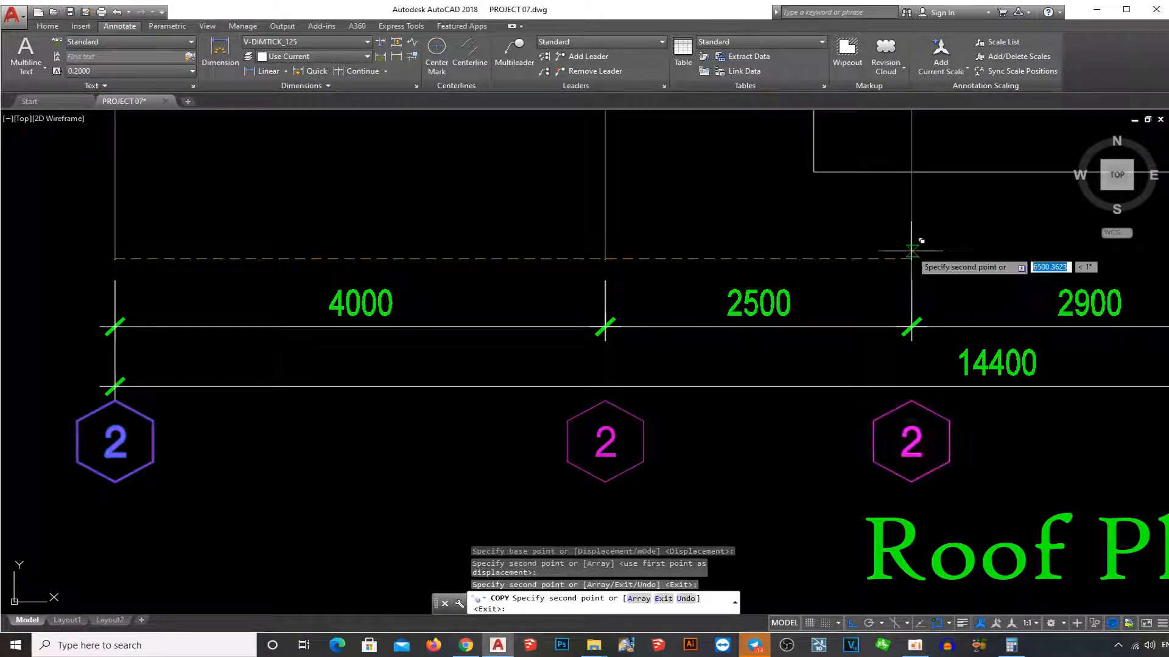
# - Place further copies of the grid bubble at the fourth and far-right vertical axes
pyautogui.scroll(-2, 889, 263)
pyautogui.scroll(1, 1092, 255)
pyautogui.moveTo(1022, 259); pyautogui.dragTo(832, 268, button='middle')
pyautogui.click(803, 271)
pyautogui.moveTo(1017, 282); pyautogui.dragTo(861, 340, button='middle')
pyautogui.click(823, 323)
pyautogui.scroll(-2, 712, 339)
pyautogui.press('Escape')
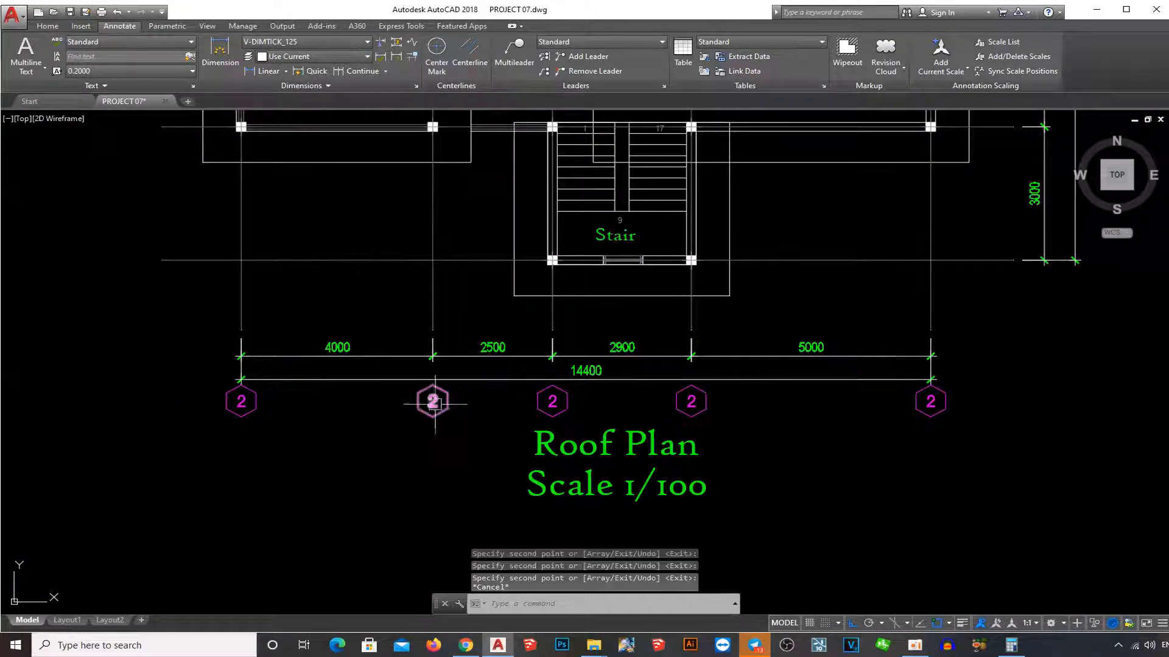
# - Set the grid line number to 3 in the second bubble and to 4 in the third bubble below the plan
pyautogui.doubleClick(434, 403)
pyautogui.write('3')
pyautogui.click(706, 389)
pyautogui.click(546, 399)
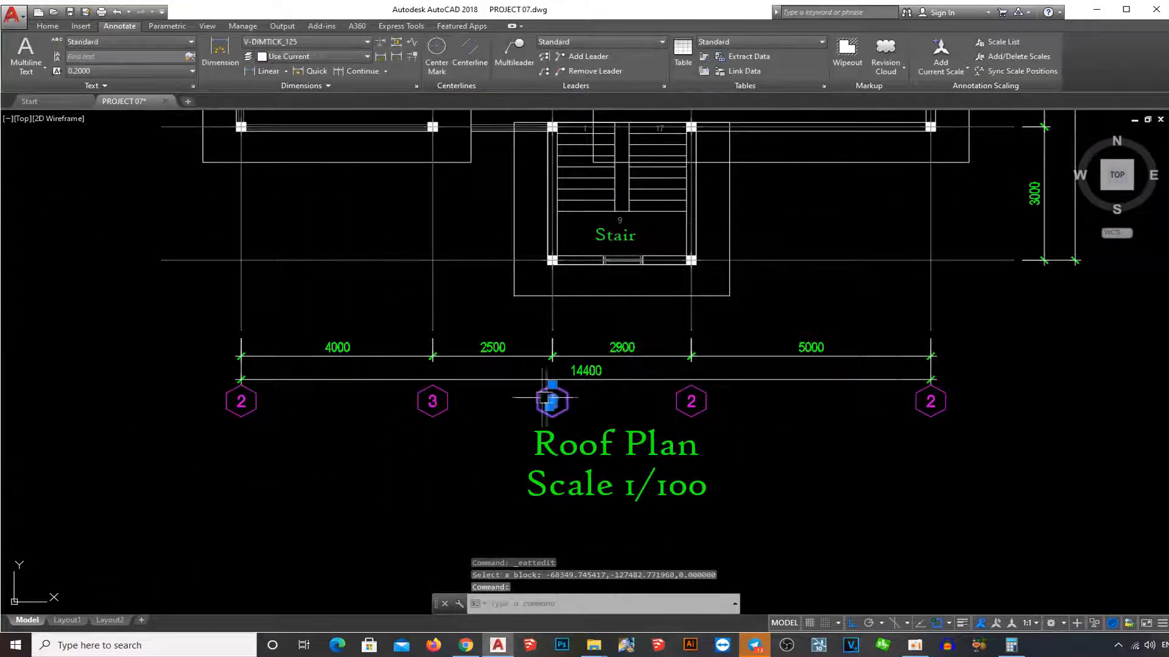
pyautogui.doubleClick(552, 402)
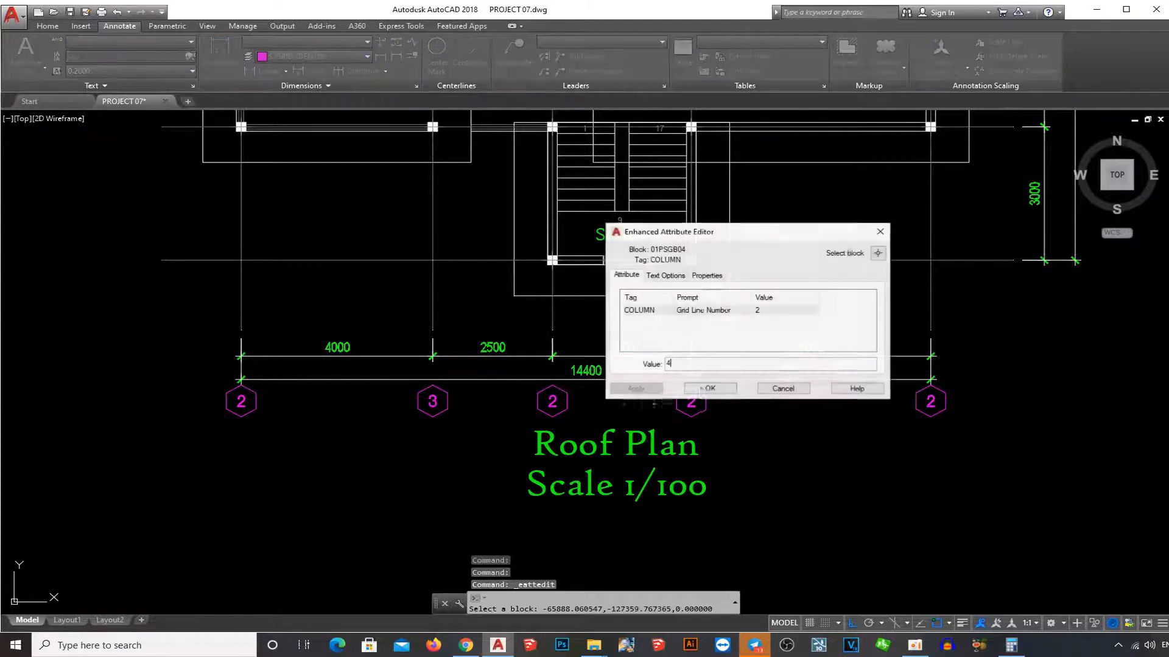
pyautogui.write('4')
pyautogui.click(692, 385)
# - Set the grid line number to 5 in the fourth bubble and to 6 in the far-right bubble
pyautogui.doubleClick(691, 400)
pyautogui.write('5')
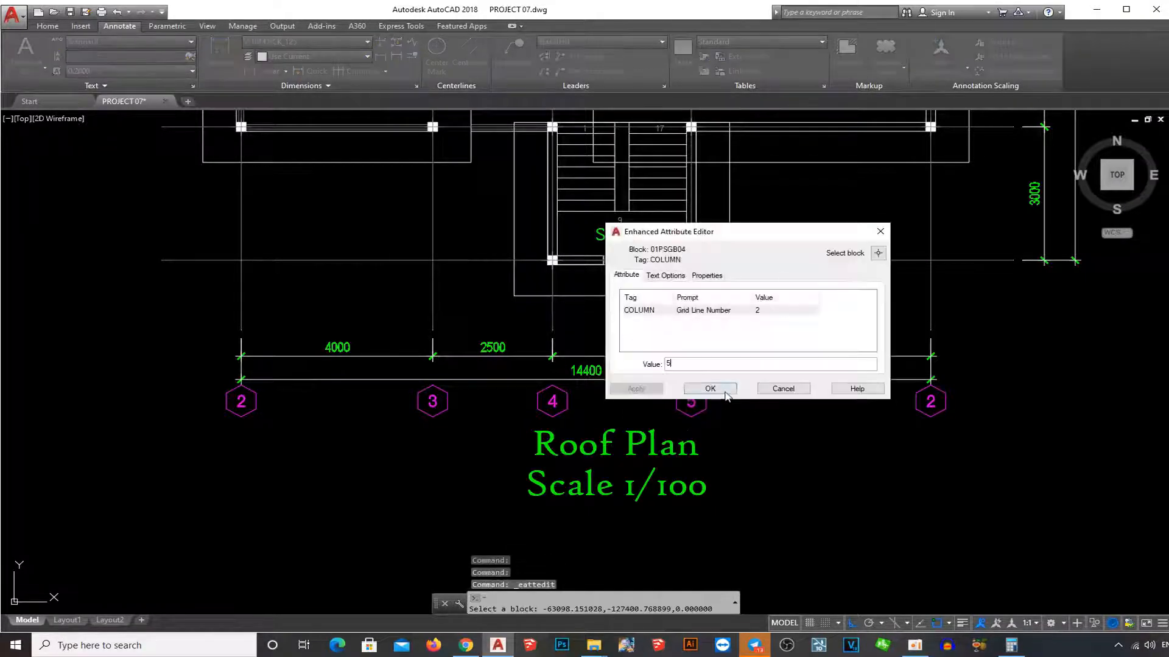
pyautogui.click(710, 388)
pyautogui.doubleClick(930, 402)
pyautogui.write('6')
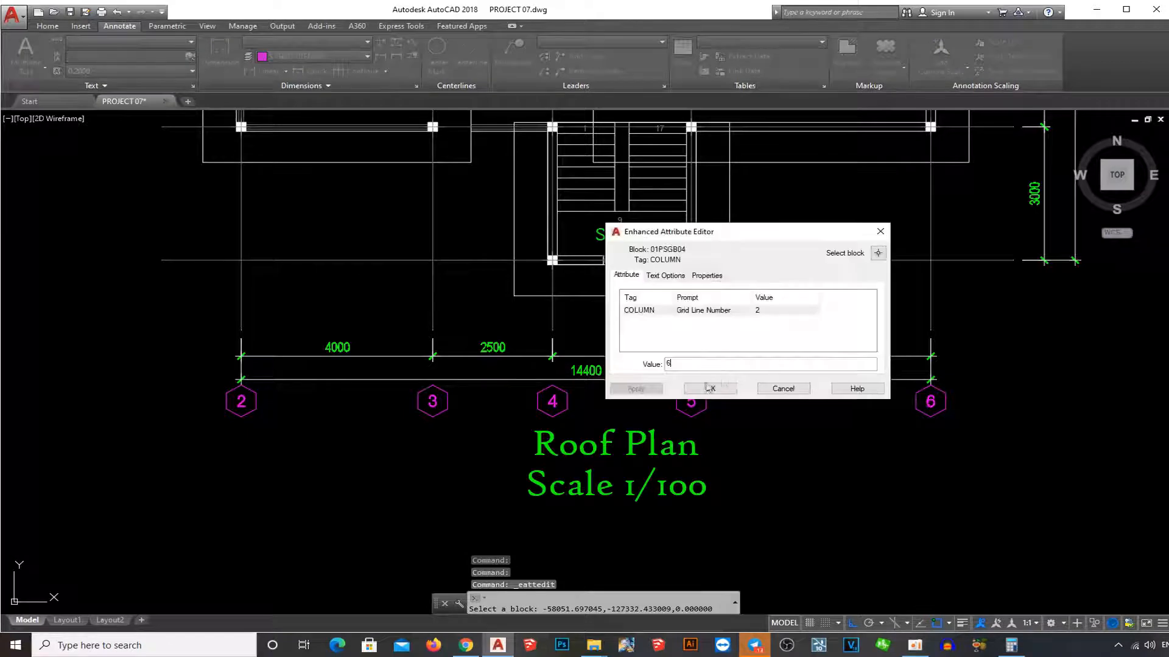
pyautogui.click(708, 388)
# - Paste the letter B grid bubble beside the plan and move its left corner to the bottom axis's end at the overall dimension
pyautogui.scroll(-5, 753, 399)
pyautogui.press('Escape')
pyautogui.scroll(2, 778, 414)
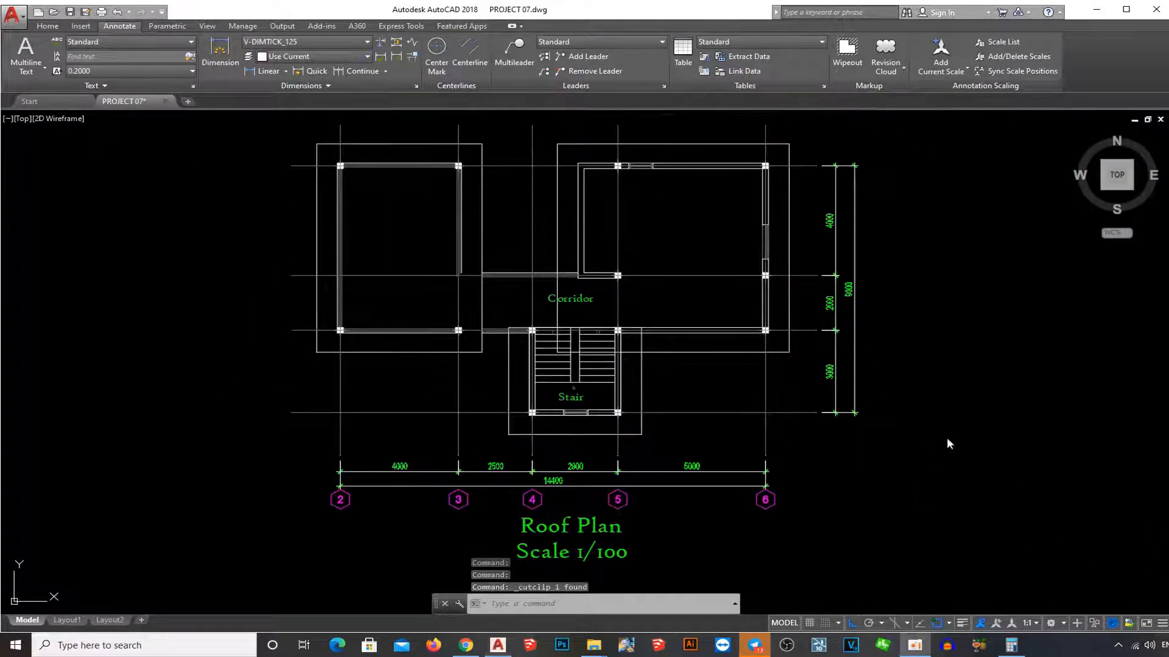
pyautogui.hotkey('ctrl', 'v')
pyautogui.scroll(2, 889, 404)
pyautogui.click(889, 404)
pyautogui.write('m')
pyautogui.press('Return')
pyautogui.scroll(5, 883, 404)
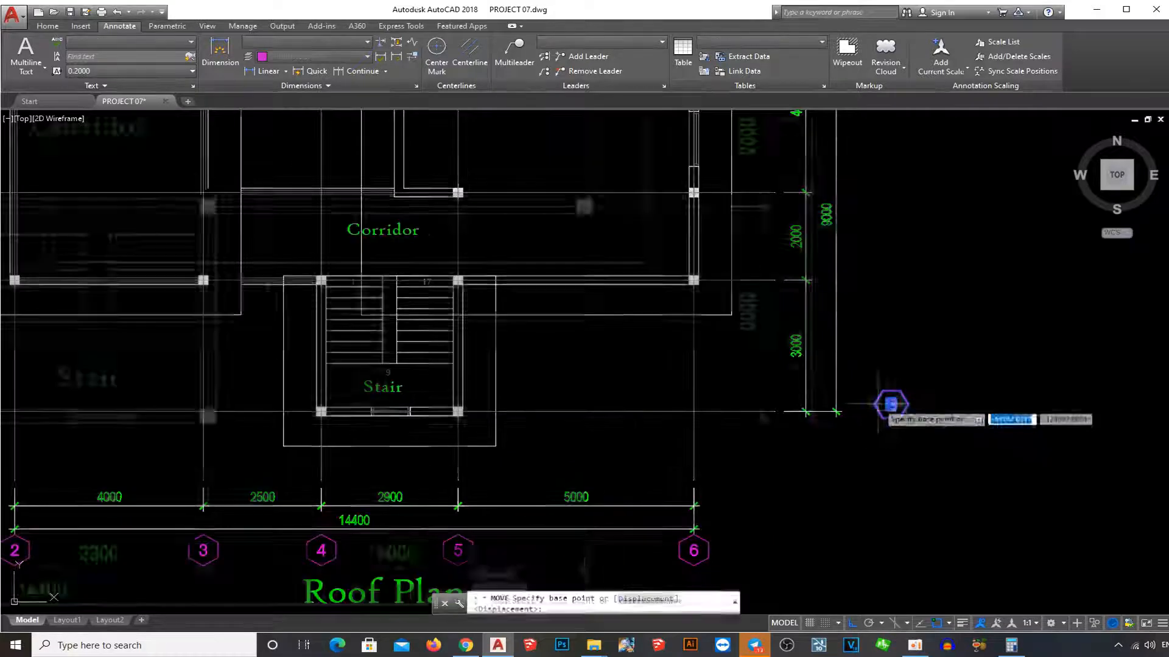
pyautogui.click(870, 407)
pyautogui.scroll(2, 791, 424)
pyautogui.click(791, 423)
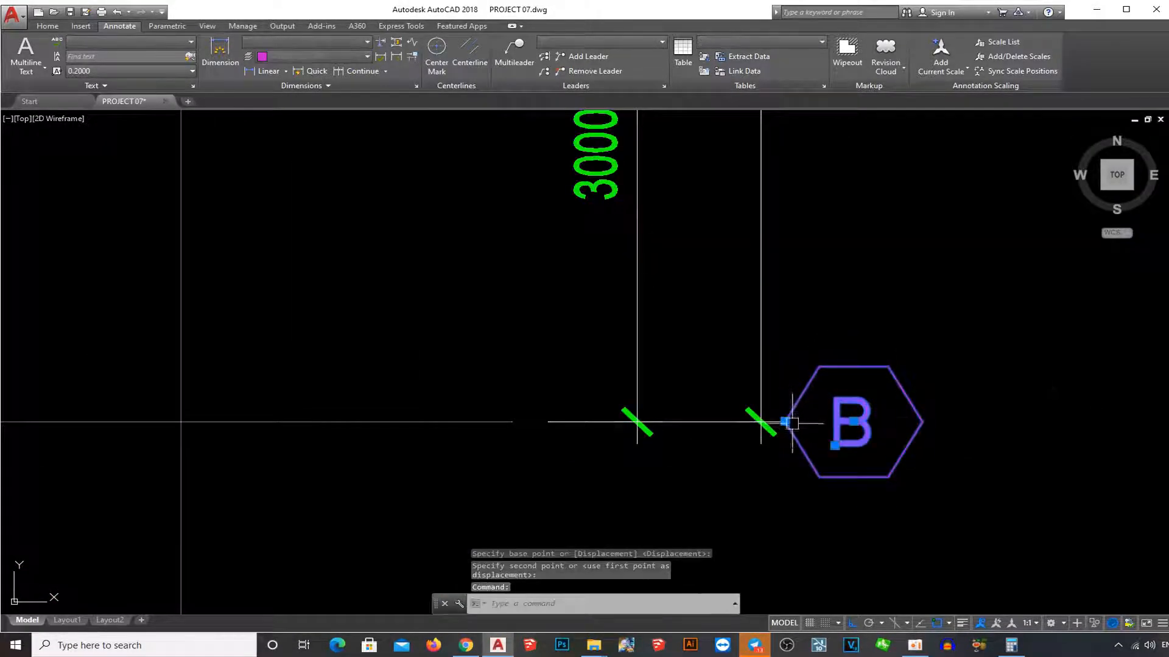
# - Copy the B grid bubble to the three horizontal axes above, using the bottom axis line's right end as base point
pyautogui.write('co')
pyautogui.press('Return')
pyautogui.click(514, 422)
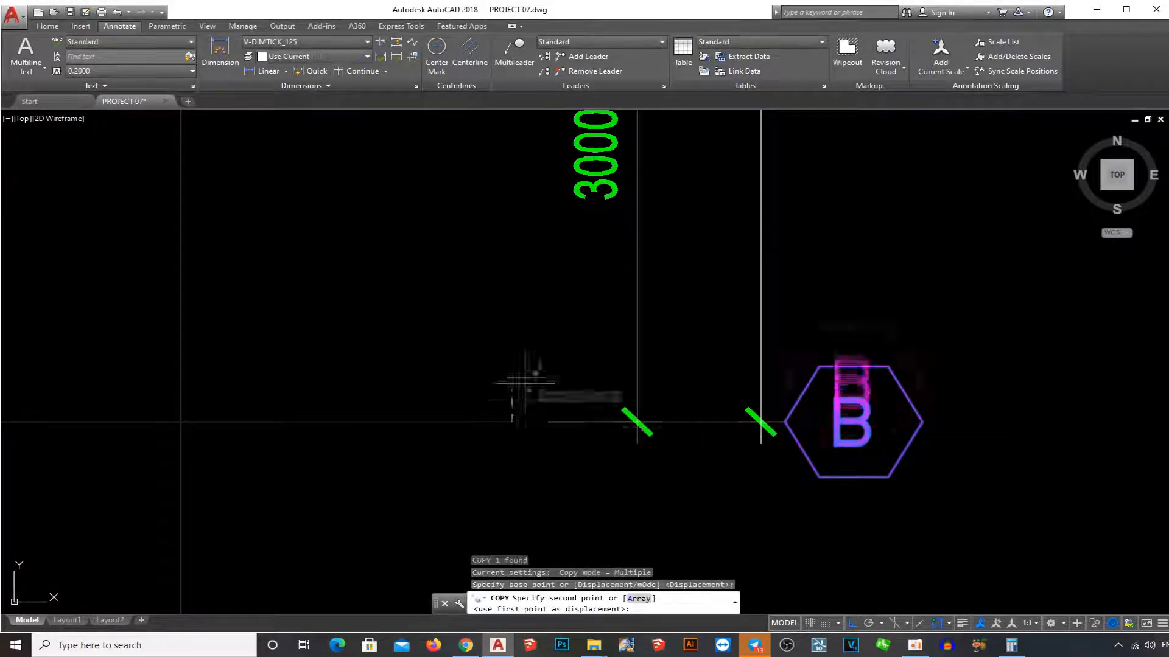
pyautogui.scroll(-7, 551, 389)
pyautogui.moveTo(551, 390); pyautogui.dragTo(597, 430, button='middle')
pyautogui.scroll(4, 610, 346)
pyautogui.click(659, 370)
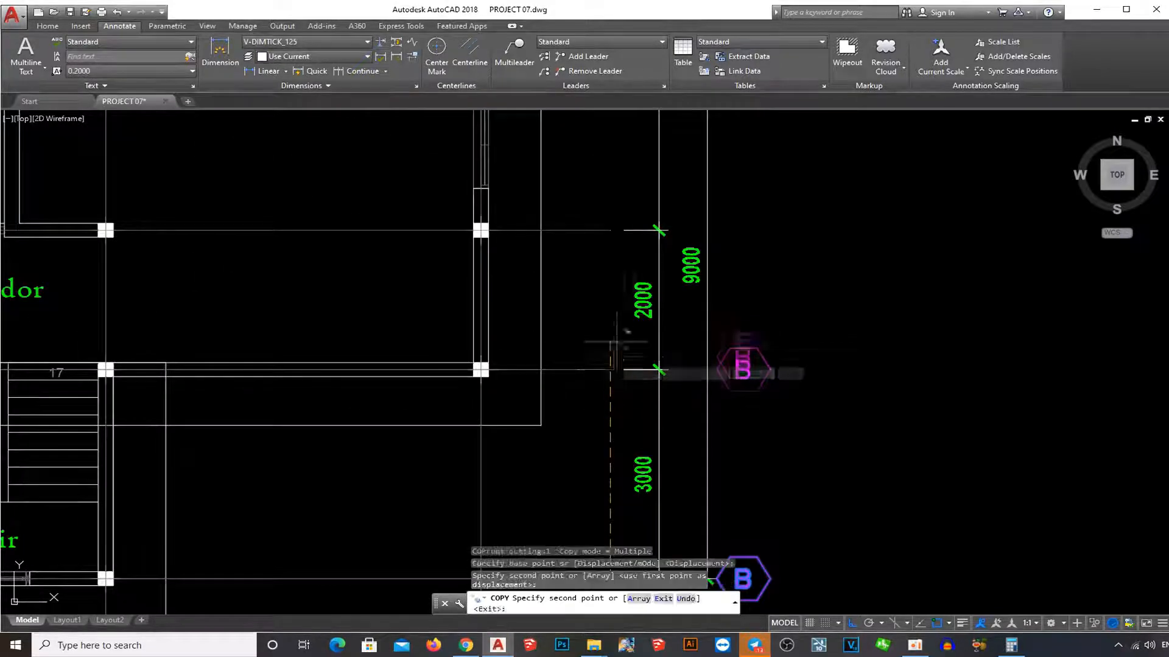
pyautogui.scroll(-5, 627, 236)
pyautogui.scroll(4, 627, 253)
pyautogui.click(649, 160)
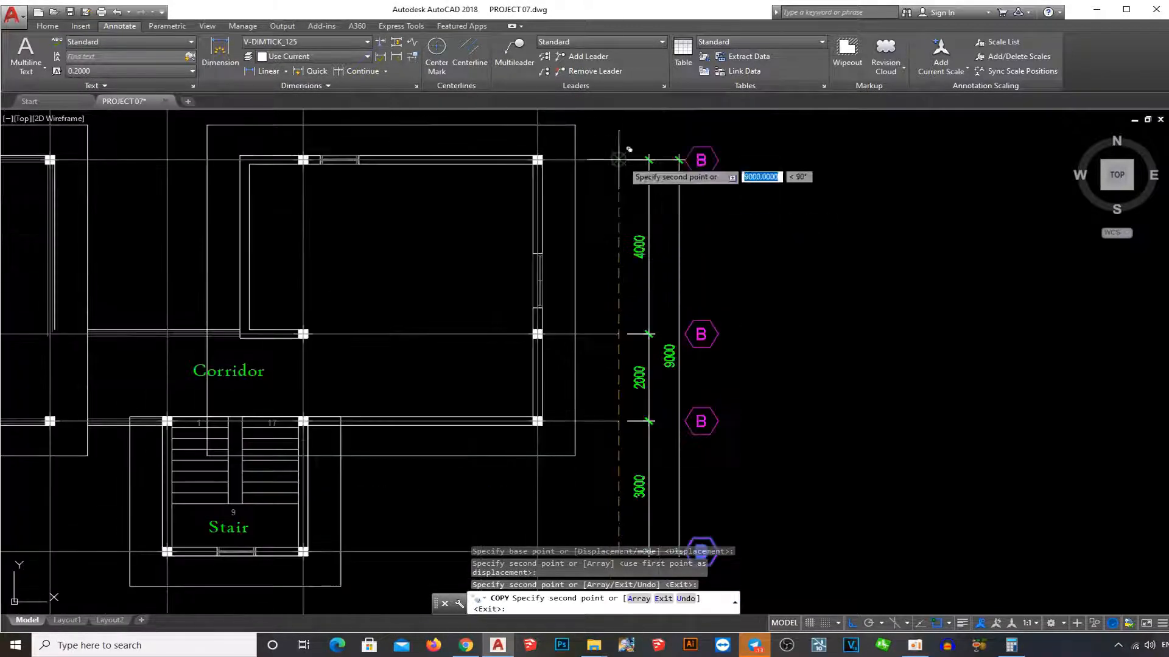
pyautogui.scroll(-5, 633, 203)
pyautogui.scroll(5, 744, 407)
pyautogui.press('Escape')
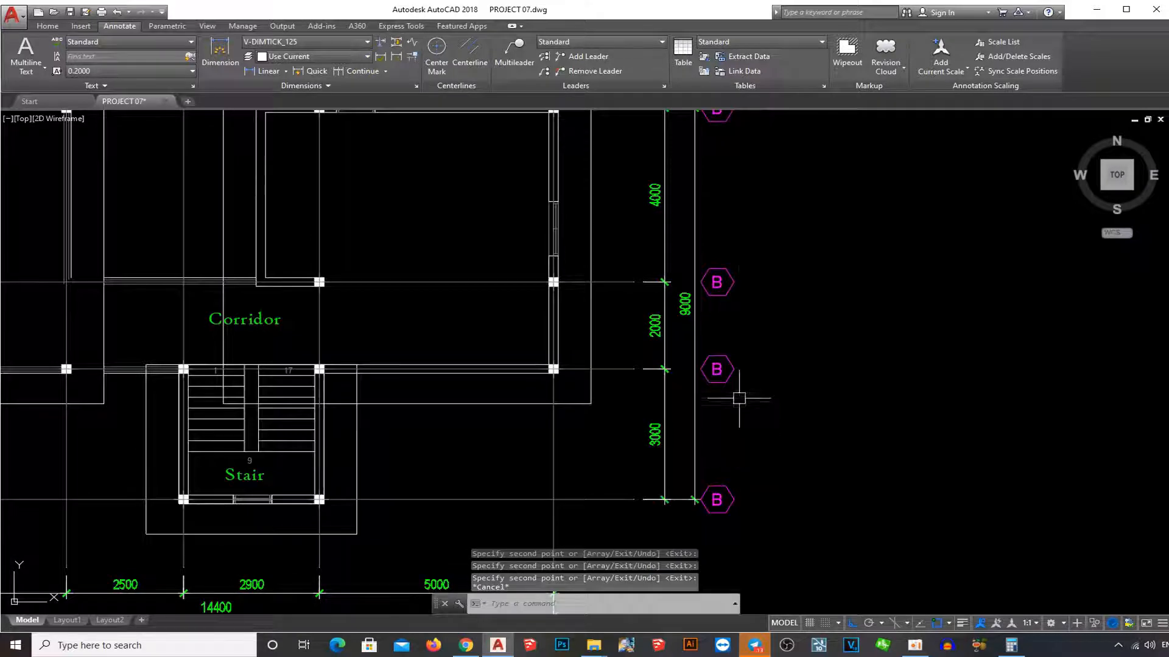
# - Set the grid line value to C in the second bubble from the bottom and to D in the third one
pyautogui.moveTo(737, 284)
pyautogui.mouseDown(button='middle')
pyautogui.moveTo(738, 326)
pyautogui.moveTo(813, 309)
pyautogui.mouseUp(button='middle')
pyautogui.scroll(-5, 782, 404)
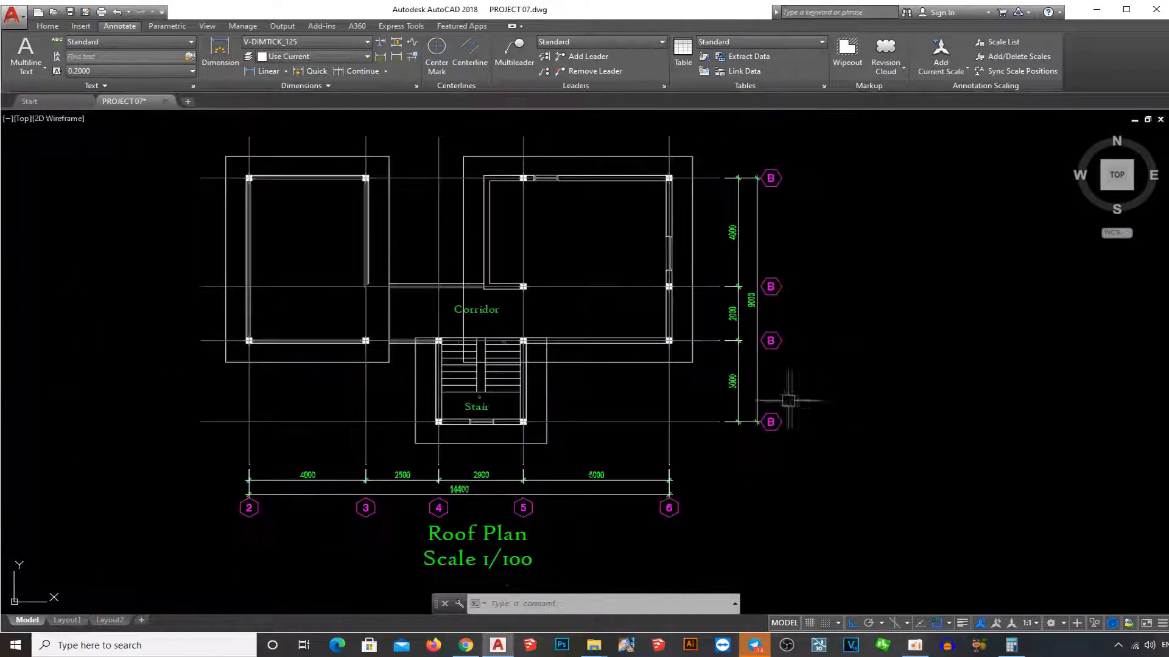
pyautogui.scroll(6, 771, 337)
pyautogui.doubleClick(764, 278)
pyautogui.write('C')
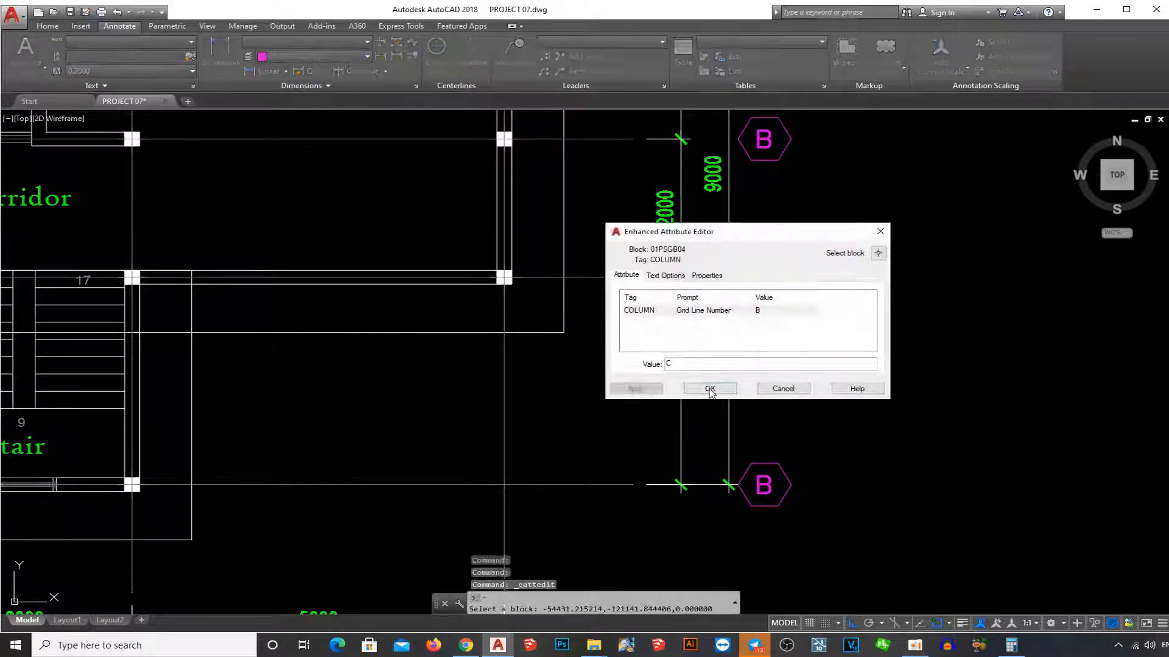
pyautogui.click(710, 386)
pyautogui.scroll(-5, 777, 345)
pyautogui.scroll(5, 777, 345)
pyautogui.doubleClick(770, 348)
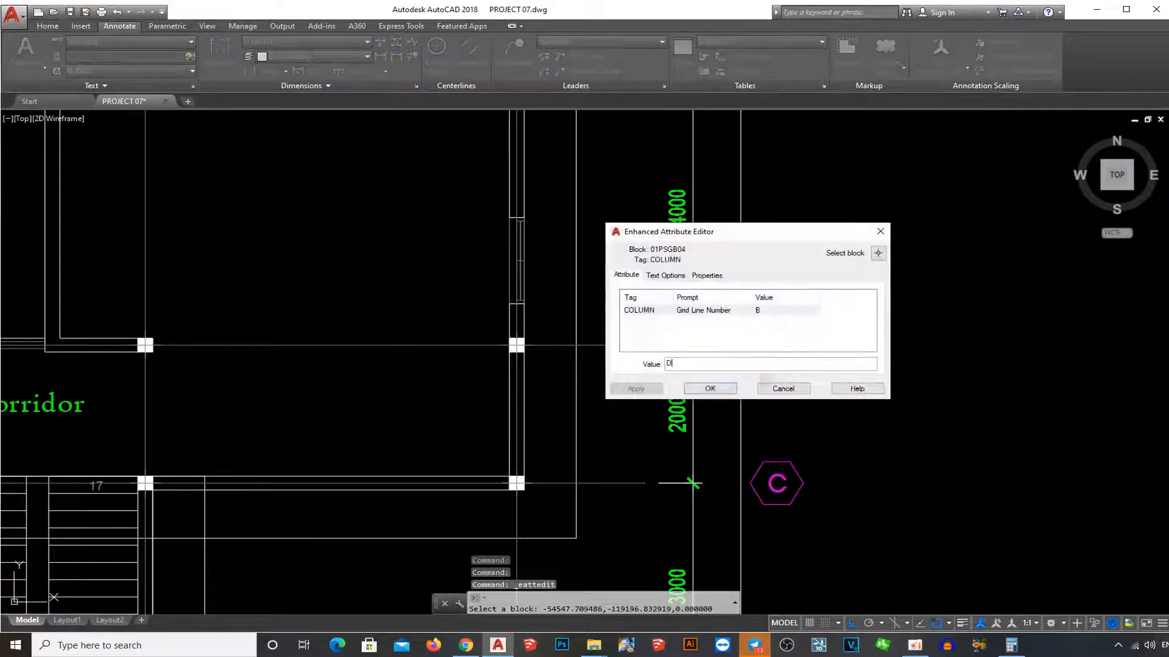
pyautogui.write('D')
pyautogui.click(722, 389)
# - Set the grid line value to E in the bubble on the top horizontal axis
pyautogui.scroll(-5, 782, 453)
pyautogui.scroll(7, 799, 303)
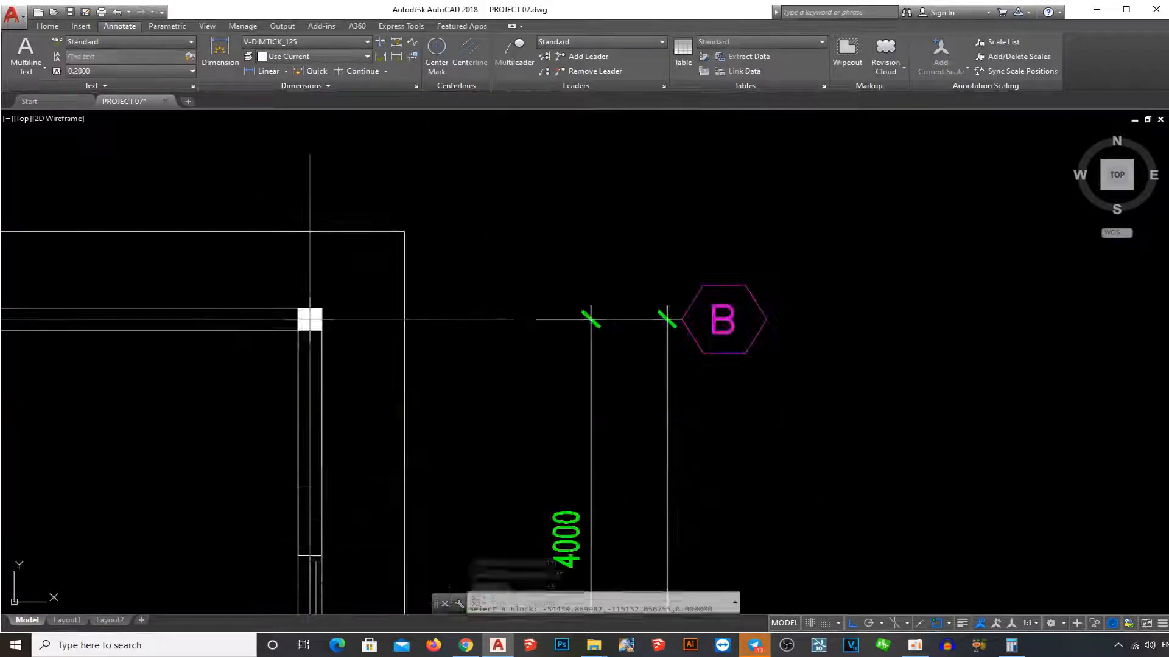
pyautogui.doubleClick(731, 313)
pyautogui.write('E')
pyautogui.click(706, 386)
# - Move the Roof Plan title and its Scale 1/100 text slightly lower beneath the bottom row of grid bubbles
pyautogui.scroll(-5, 826, 314)
pyautogui.moveTo(717, 368); pyautogui.dragTo(838, 258, button='middle')
pyautogui.moveTo(801, 391); pyautogui.dragTo(819, 344, button='middle')
pyautogui.click(723, 542)
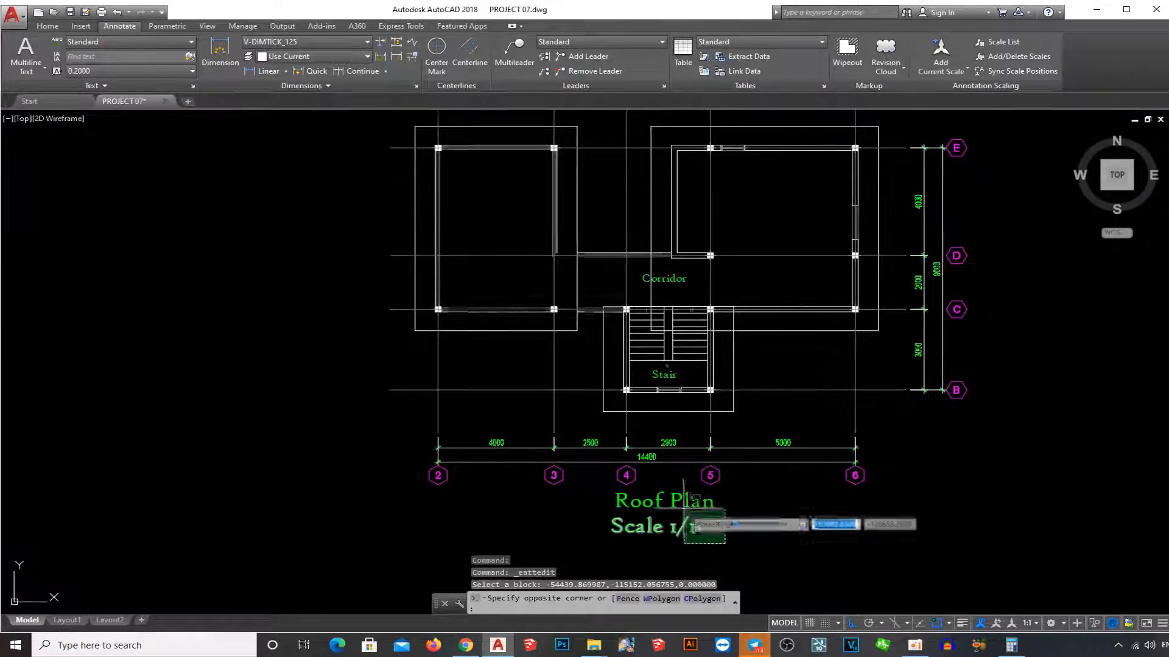
pyautogui.click(679, 503)
pyautogui.write('m')
pyautogui.press('space')
pyautogui.click(790, 504)
pyautogui.scroll(-1, 785, 502)
pyautogui.moveTo(774, 445); pyautogui.dragTo(718, 416, button='middle')
pyautogui.scroll(1, 746, 423)
pyautogui.scroll(-1, 776, 406)
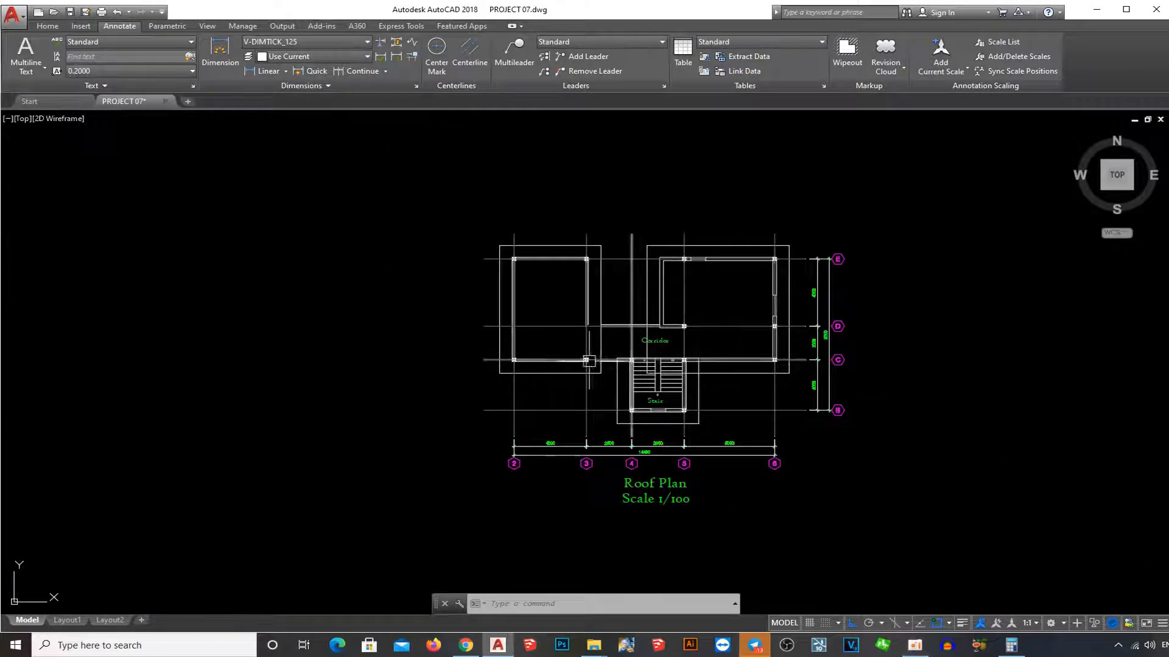
# - Erase the columns at the two lower corners of the left block on axis C
pyautogui.scroll(6, 605, 354)
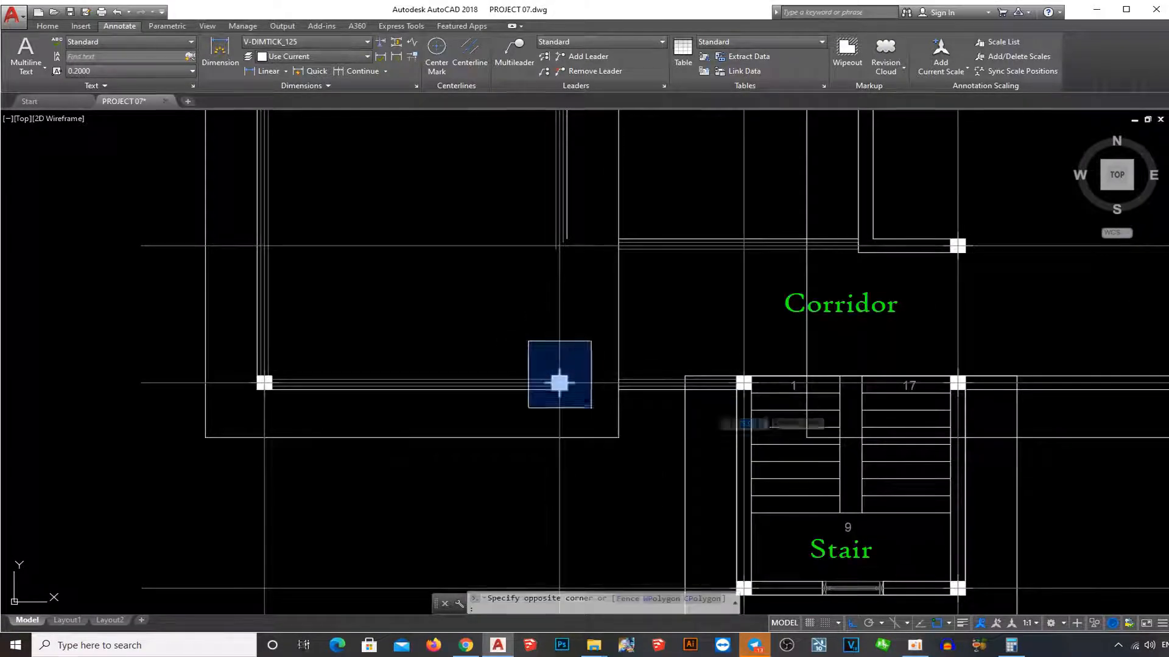
pyautogui.press('e')
pyautogui.press('Return')
pyautogui.click(234, 360)
pyautogui.click(582, 424)
pyautogui.write('e')
# - Erase the remaining wall lines inside the left block's roof outline
pyautogui.scroll(-3, 493, 457)
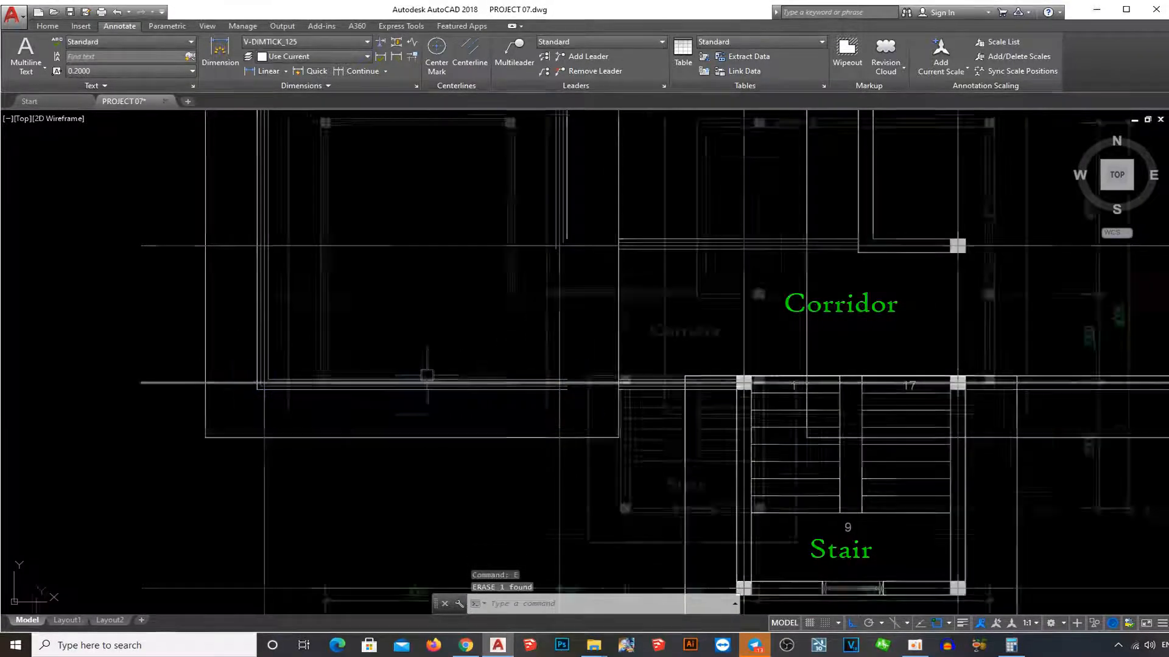
pyautogui.click(332, 137)
pyautogui.click(556, 406)
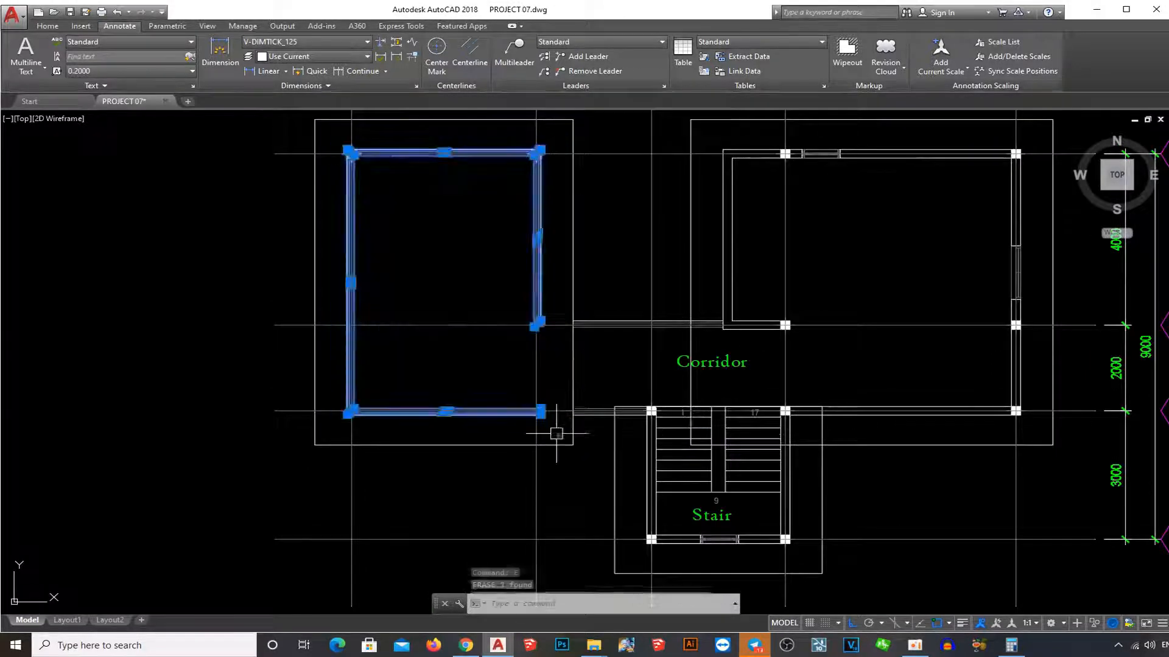
pyautogui.press('Return')
# - Trim the corridor wall lines along axis D where they run inside the right block's roof outline
pyautogui.scroll(5, 638, 347)
pyautogui.scroll(2, 638, 347)
pyautogui.write('tr')
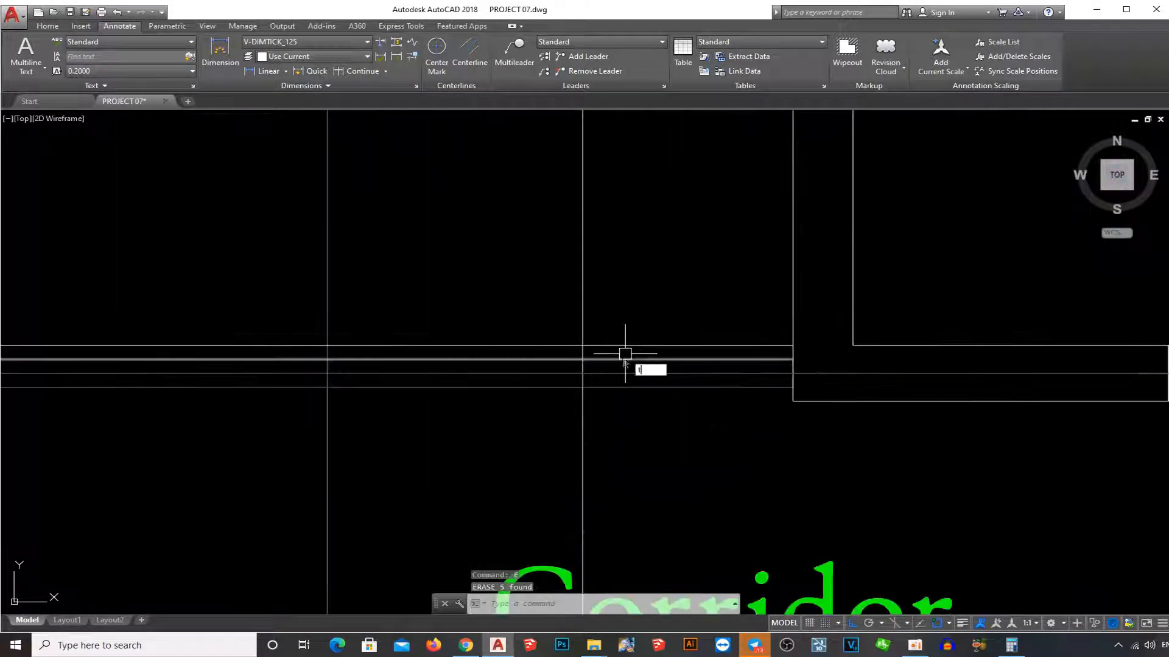
pyautogui.press('Return')
pyautogui.press('Return')
pyautogui.click(615, 387)
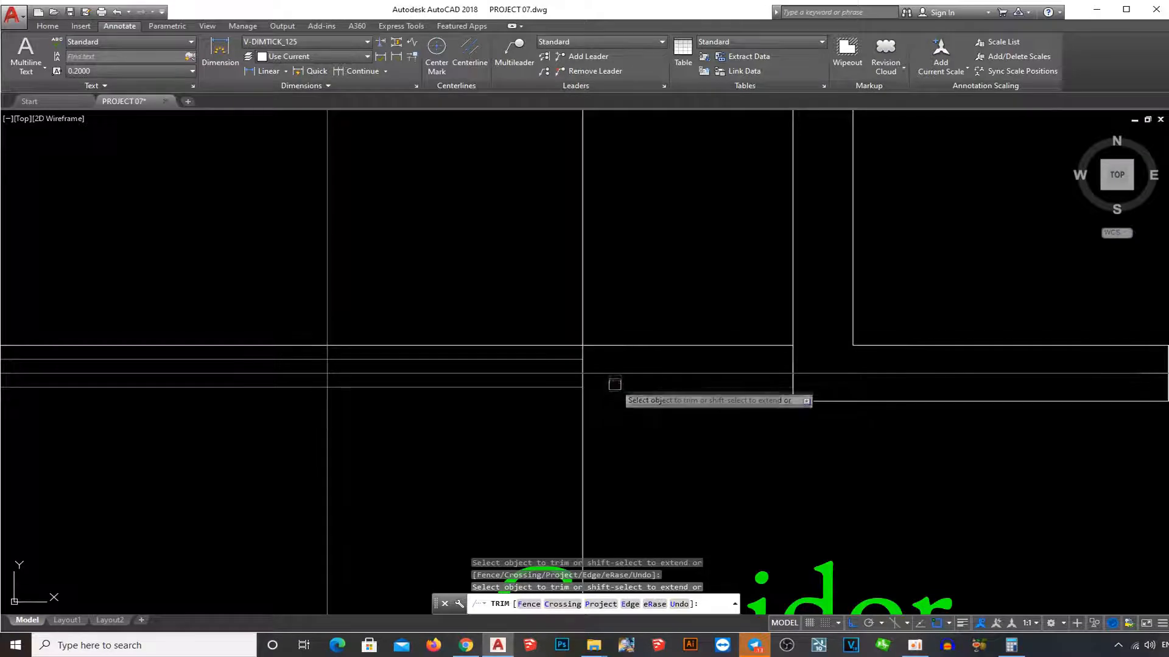
pyautogui.scroll(-6, 627, 321)
pyautogui.moveTo(636, 321)
pyautogui.mouseDown(button='middle')
pyautogui.moveTo(656, 386)
pyautogui.moveTo(633, 435)
pyautogui.mouseUp(button='middle')
pyautogui.press('Escape')
# - Erase the right block's left wall outline and its axis E wall with the window and end columns
pyautogui.click(672, 342)
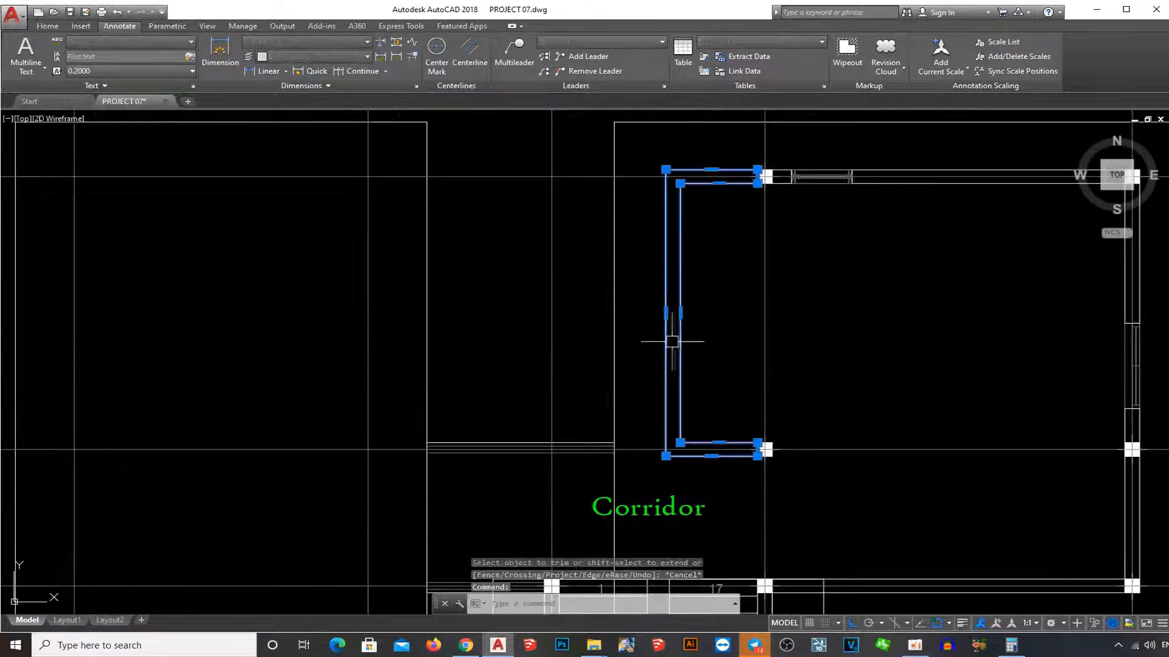
pyautogui.write('e')
pyautogui.press('Return')
pyautogui.moveTo(759, 225); pyautogui.dragTo(675, 288, button='middle')
pyautogui.moveTo(647, 213); pyautogui.dragTo(508, 243, button='middle')
pyautogui.click(514, 245)
pyautogui.click(922, 301)
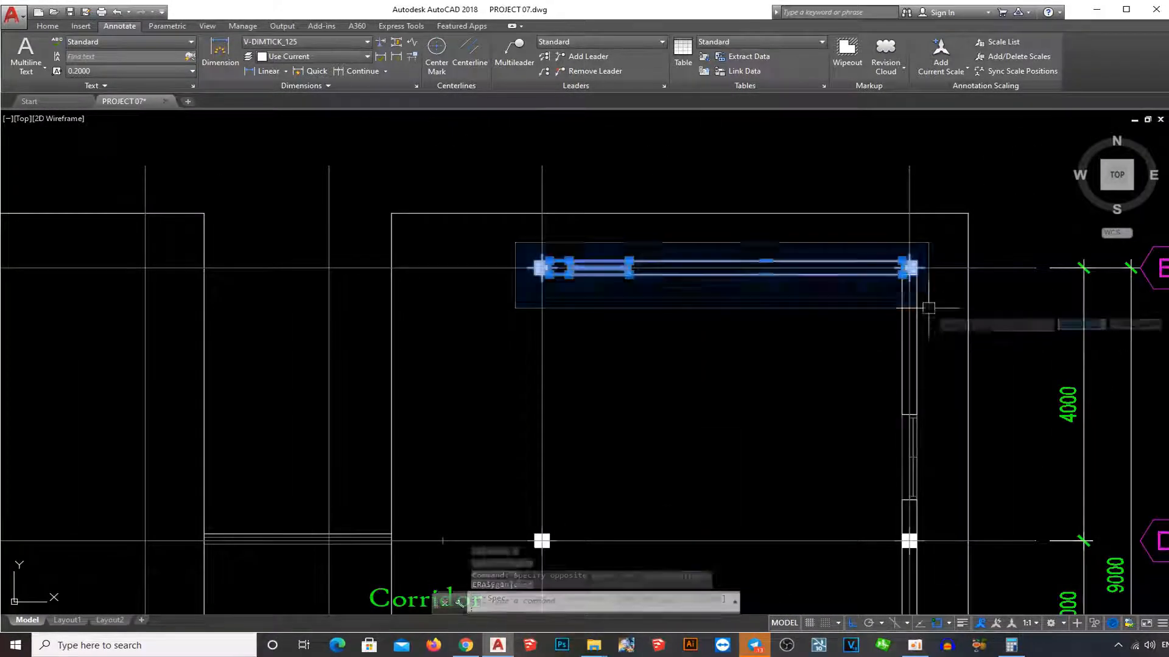
pyautogui.write('e')
pyautogui.press('Return')
# - Erase the right block's axis 6 wall with its window and columns, and the axis C wall between axes 5 and 6
pyautogui.click(860, 247)
pyautogui.scroll(-3, 907, 331)
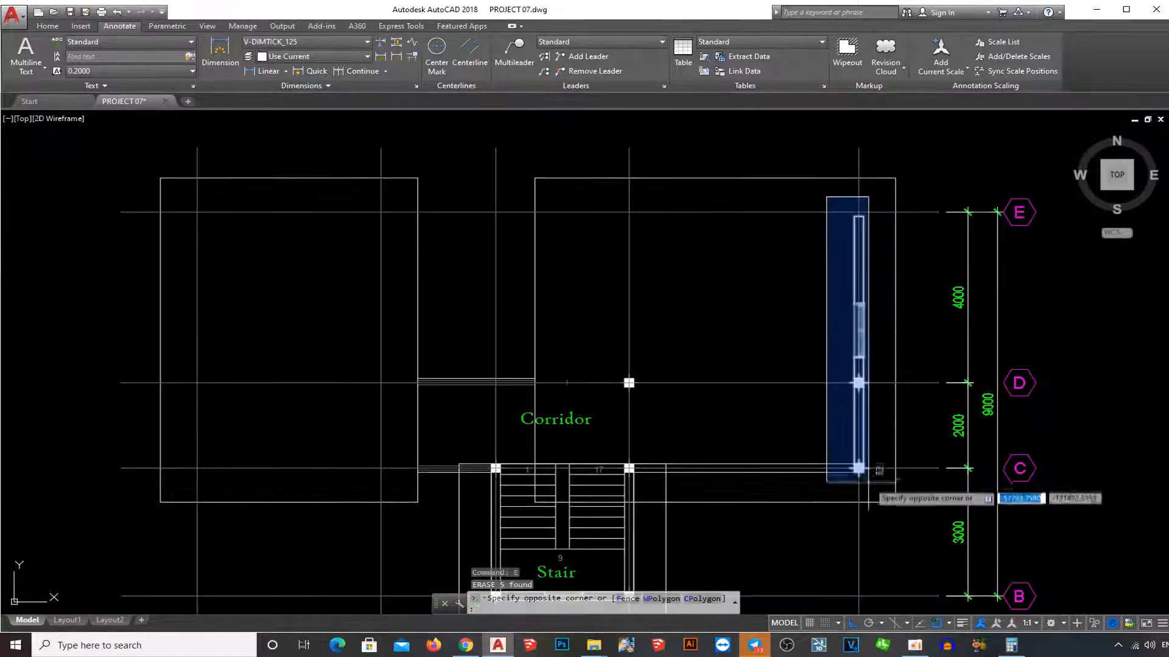
pyautogui.click(868, 484)
pyautogui.write('e')
pyautogui.press('Return')
pyautogui.scroll(2, 654, 458)
pyautogui.click(879, 478)
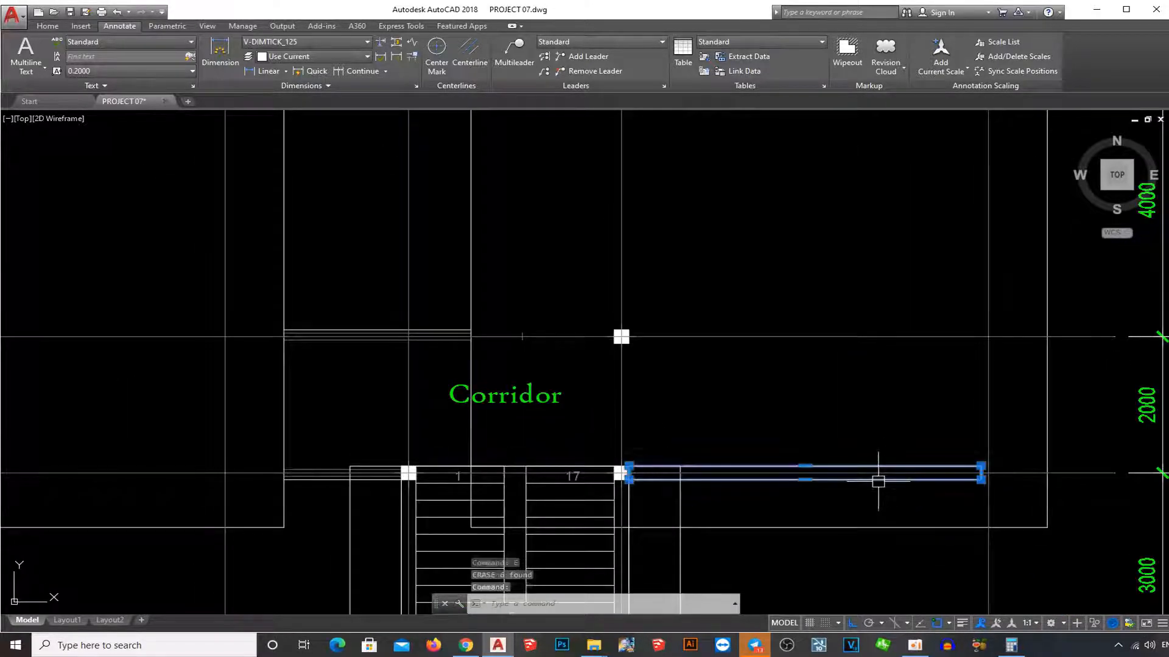
pyautogui.write('e')
pyautogui.press('Return')
# - Erase the small leftover line on axis D above the Corridor label
pyautogui.scroll(-2, 724, 435)
pyautogui.scroll(2, 713, 466)
pyautogui.scroll(-2, 785, 301)
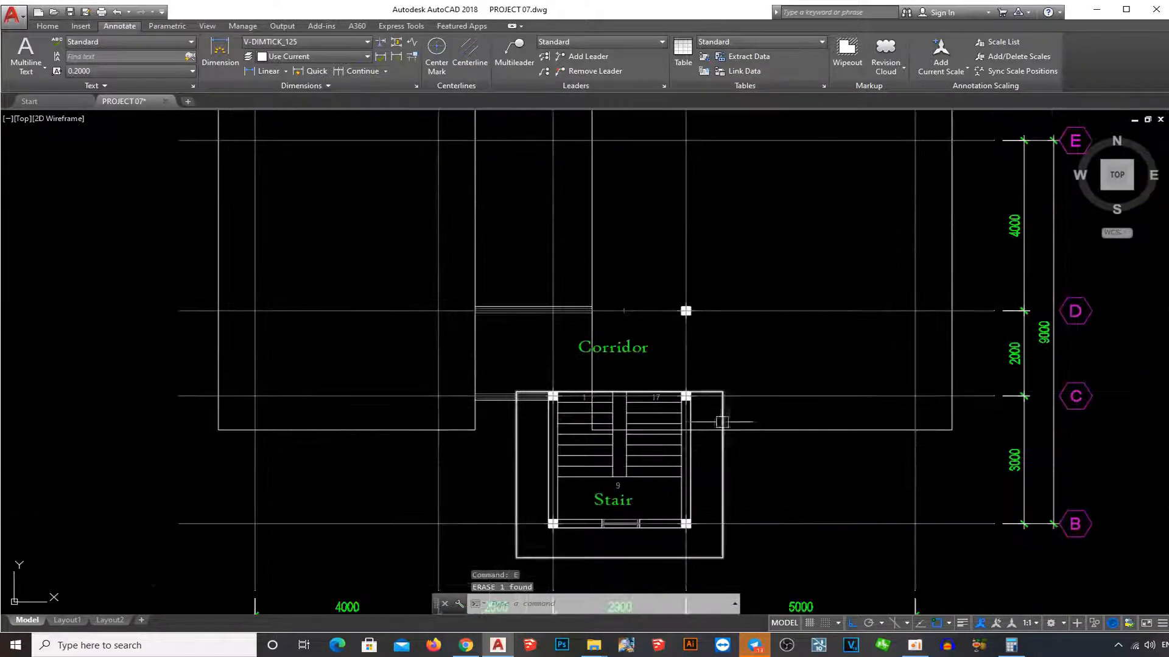
pyautogui.scroll(4, 600, 317)
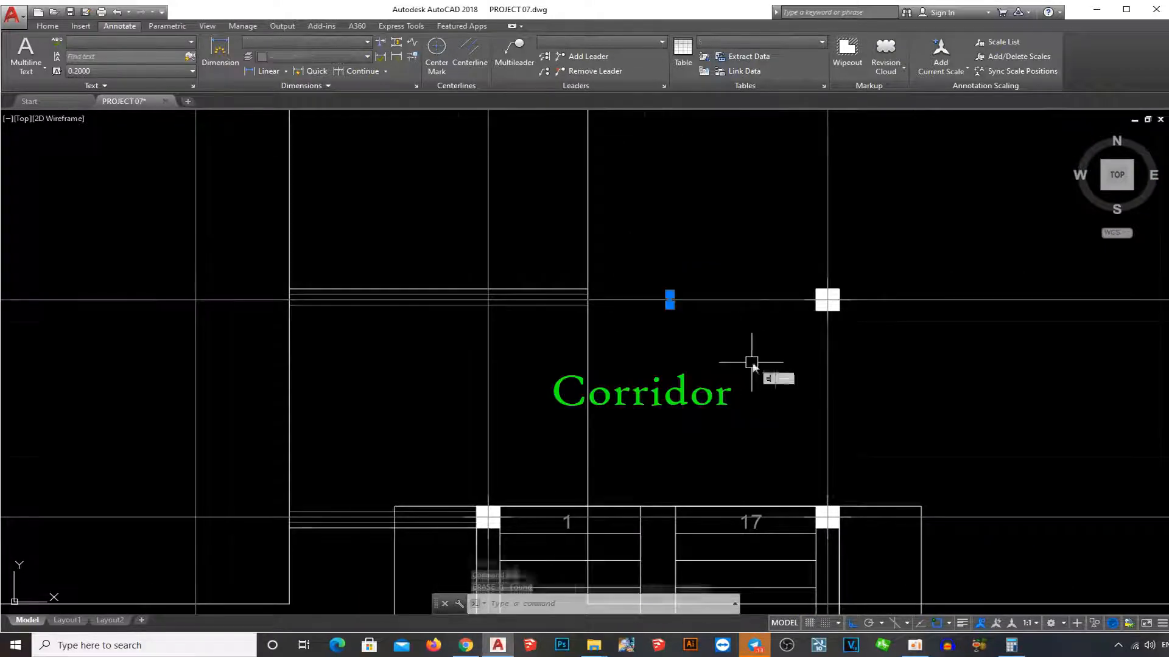
pyautogui.scroll(-2, 718, 365)
# - Trim the upper corridor wall lines along axis C where they run inside the stair's roof outline
pyautogui.scroll(5, 511, 411)
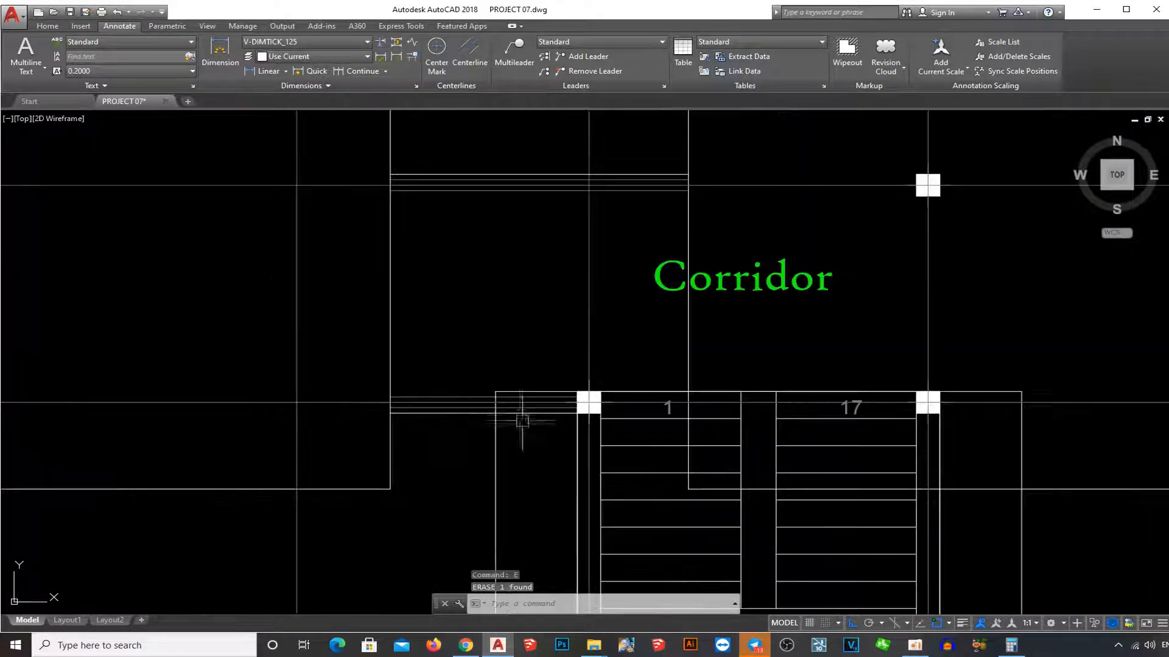
pyautogui.write('t')
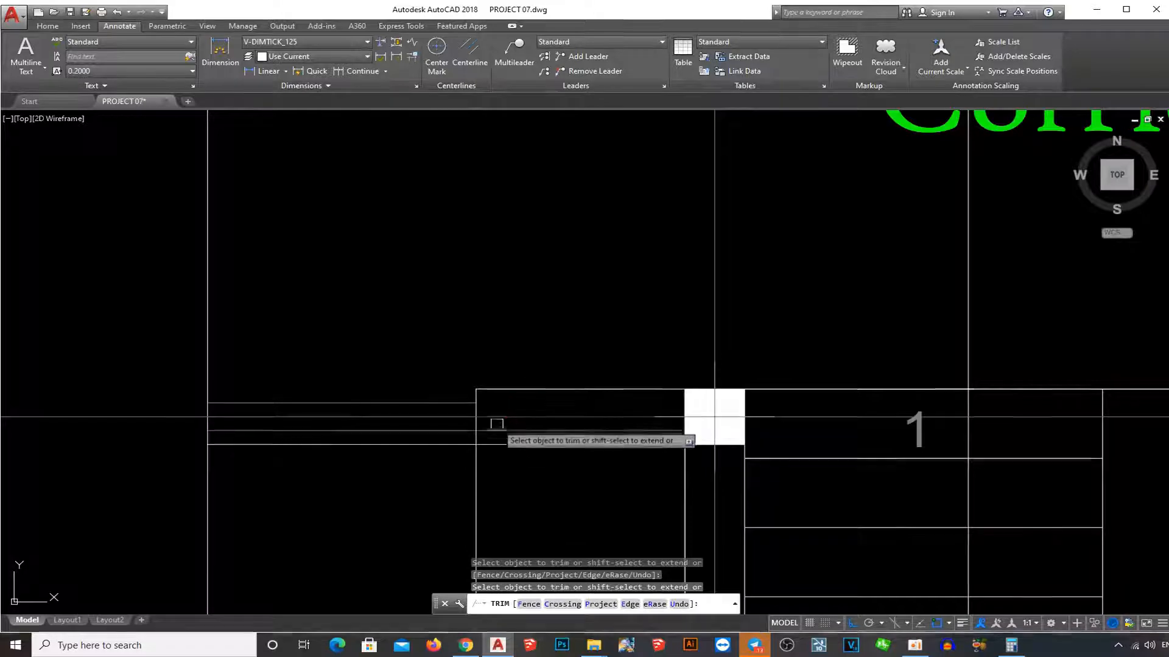
pyautogui.scroll(-4, 619, 426)
pyautogui.press('Escape')
pyautogui.press('Escape')
pyautogui.scroll(-2, 684, 418)
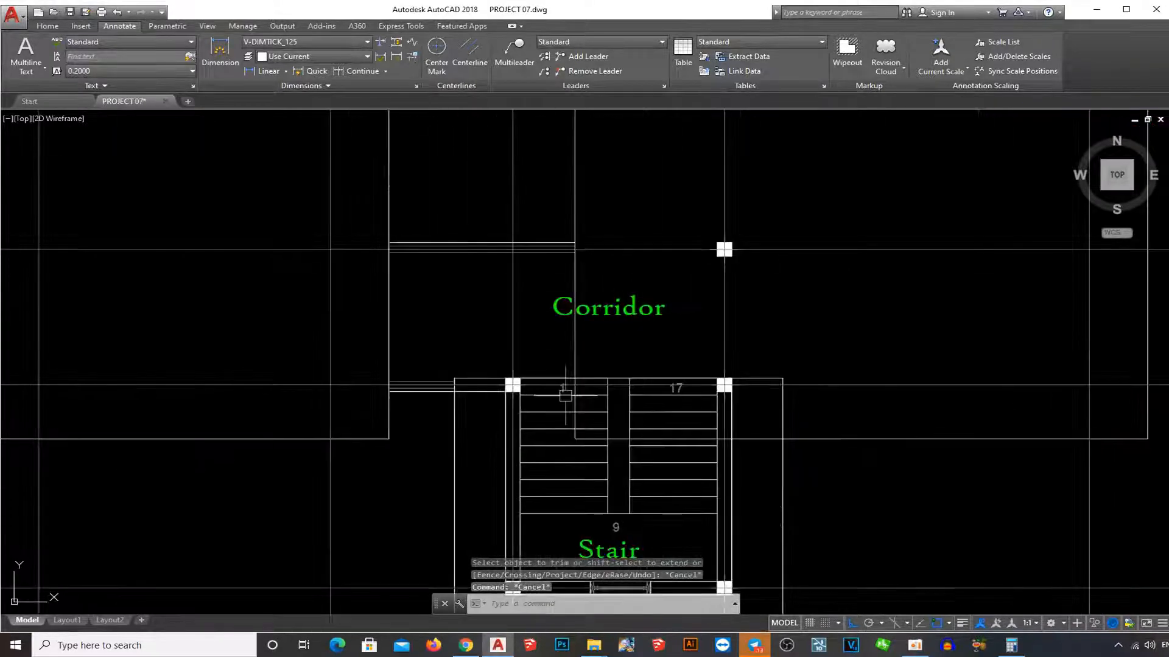
pyautogui.press('Escape')
# - Trim the lowest corridor wall line between the stair's roof outline and the column at axes 4 and C
pyautogui.scroll(4, 470, 395)
pyautogui.write('tr')
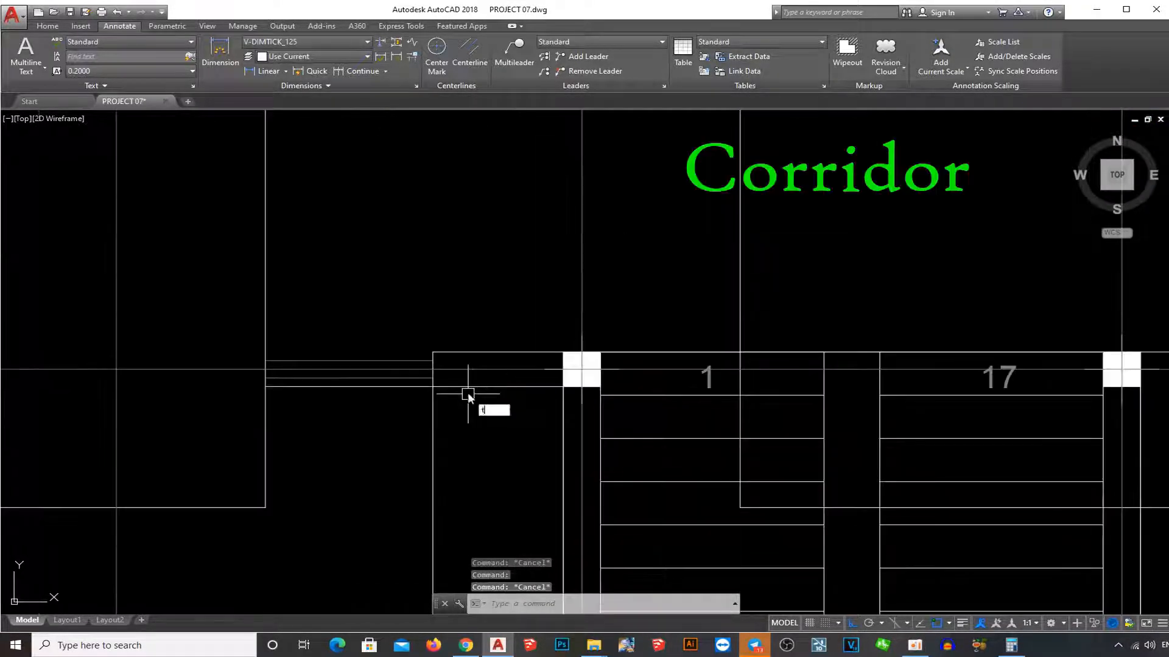
pyautogui.press('space')
pyautogui.press('space')
pyautogui.click(467, 388)
pyautogui.press('Escape')
pyautogui.scroll(-6, 519, 394)
pyautogui.scroll(2, 779, 477)
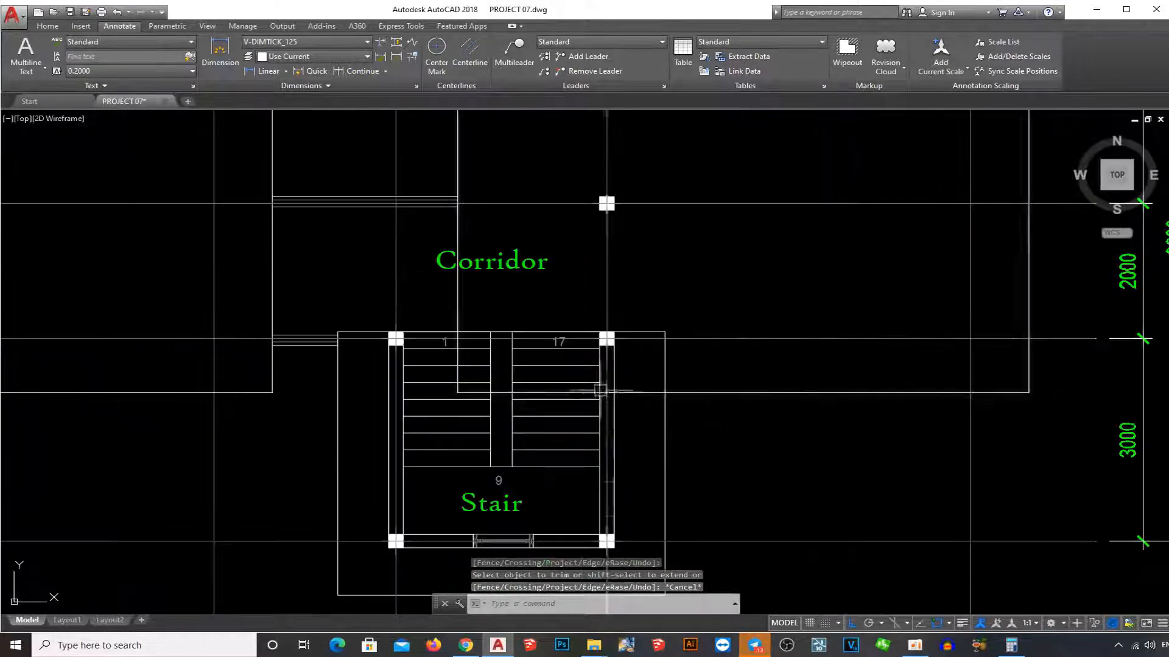
# - Trim the stair outline's right edge inside the right block's roof and erase the leftover corner piece above axis C
pyautogui.write('tr')
pyautogui.press('space')
pyautogui.press('space')
pyautogui.click(666, 380)
pyautogui.scroll(3, 498, 329)
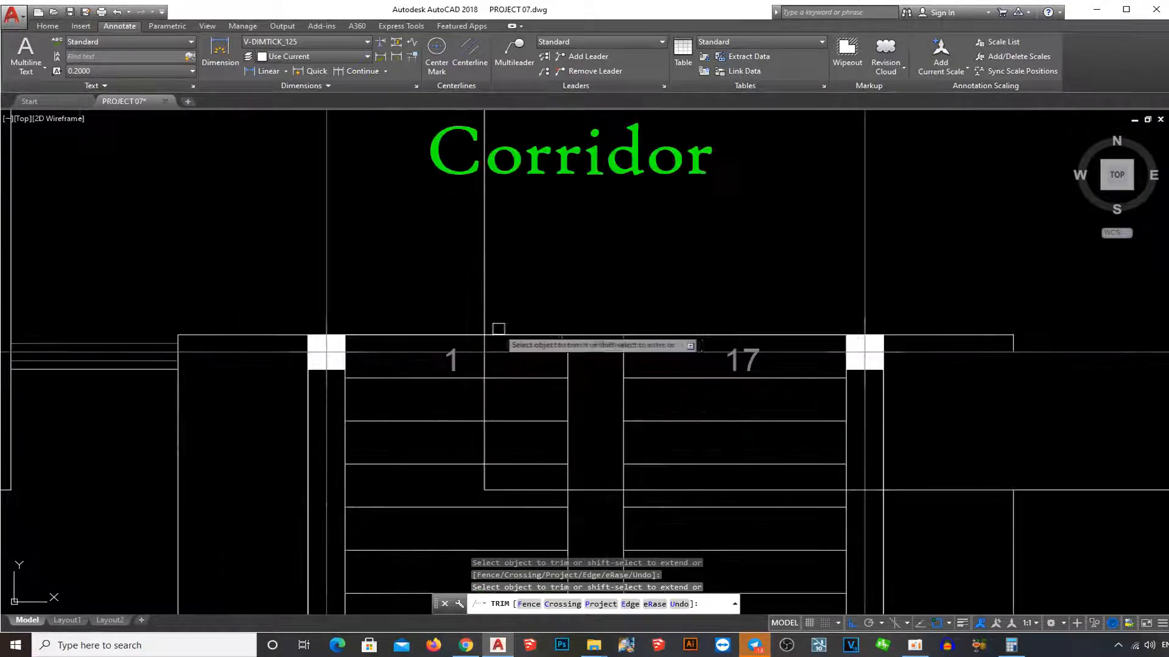
pyautogui.press('Escape')
pyautogui.press('Escape')
pyautogui.click(913, 335)
pyautogui.write('e')
pyautogui.press('space')
pyautogui.scroll(-3, 944, 343)
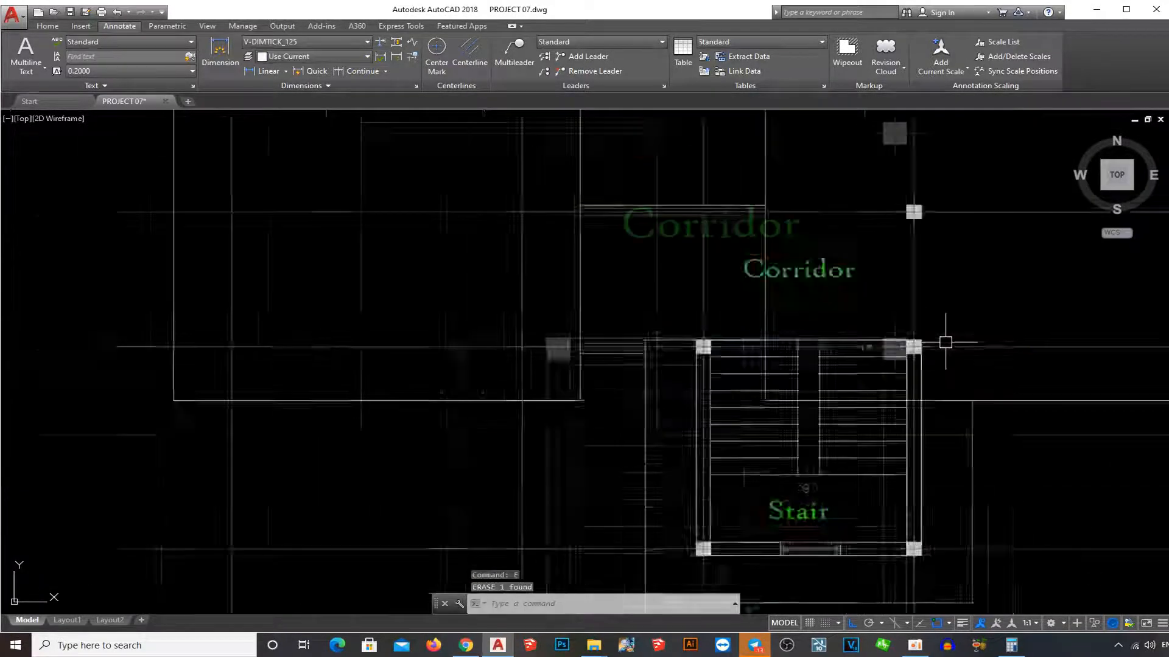
pyautogui.moveTo(946, 342); pyautogui.dragTo(847, 349, button='middle')
pyautogui.click(875, 462)
pyautogui.press('Escape')
pyautogui.scroll(-3, 700, 414)
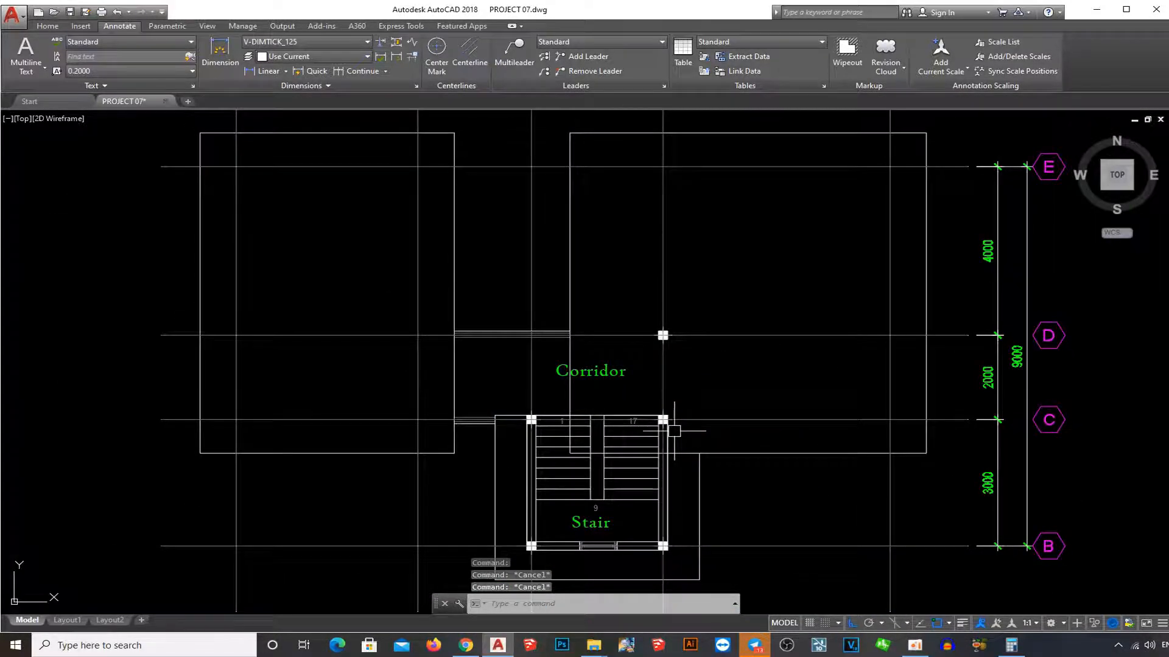
pyautogui.press('Escape')
pyautogui.scroll(3, 609, 445)
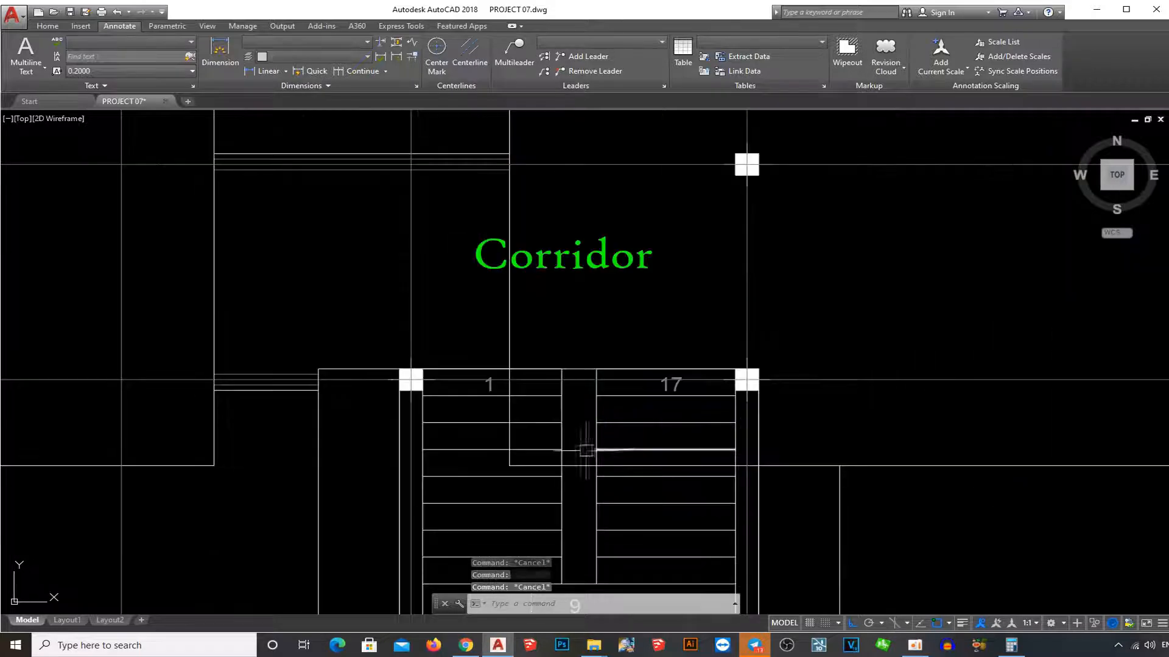
# - Erase the stair's axis B and axis 5 walls along with the window, landing line and Stair label
pyautogui.moveTo(577, 446)
pyautogui.mouseDown(button='middle')
pyautogui.moveTo(645, 334)
pyautogui.moveTo(661, 270)
pyautogui.mouseUp(button='middle')
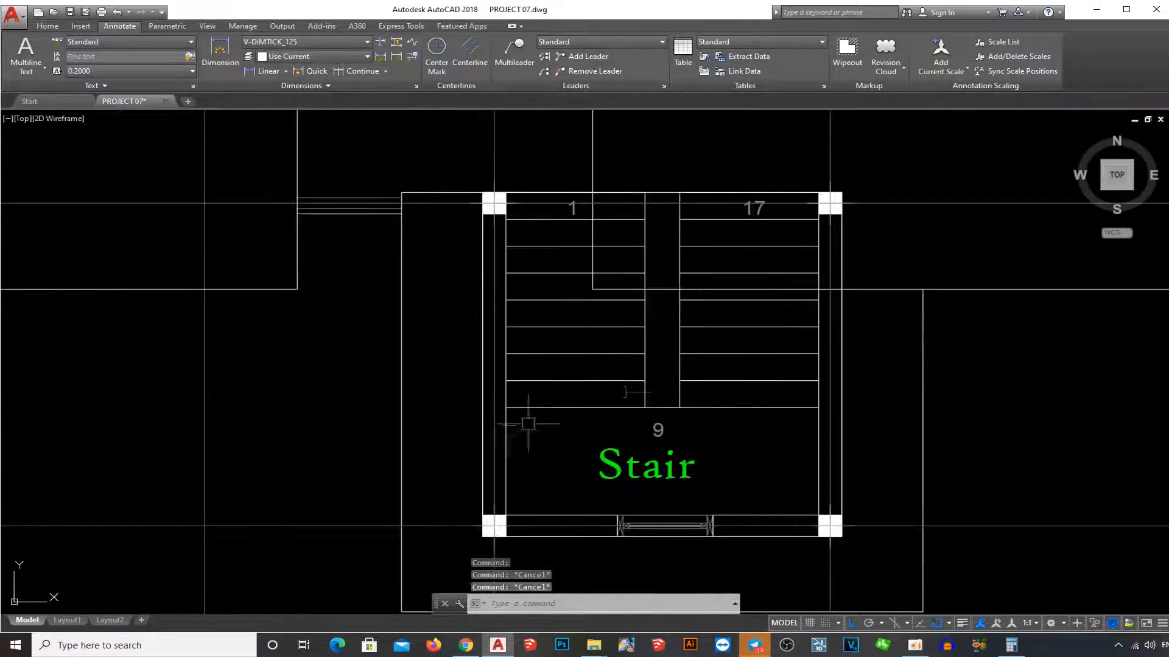
pyautogui.click(480, 454)
pyautogui.write('e')
pyautogui.press('space')
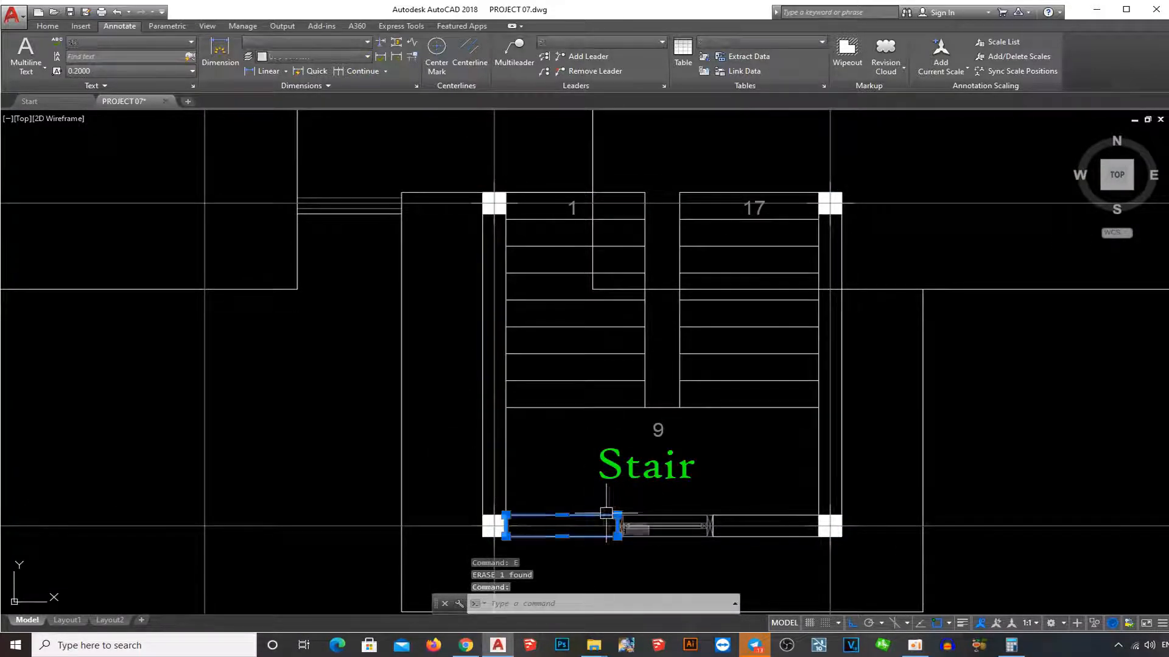
pyautogui.write('e')
pyautogui.press('space')
pyautogui.click(587, 495)
pyautogui.click(790, 572)
pyautogui.write('e')
pyautogui.press('space')
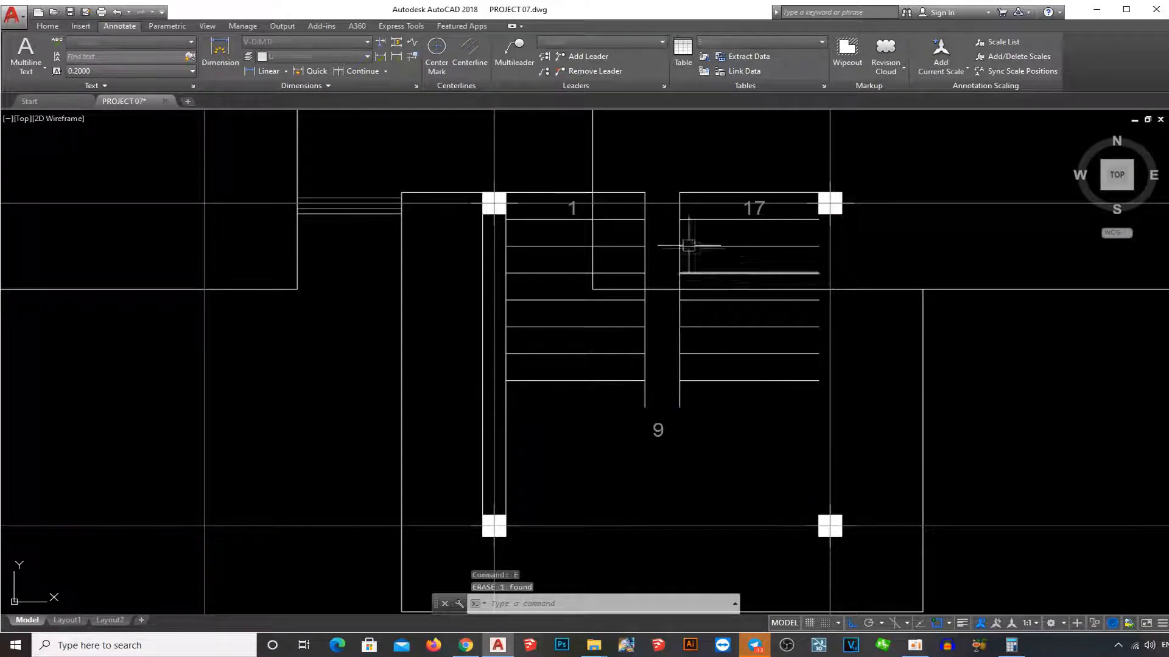
# - Erase both stair flights with their treads and step numbers
pyautogui.click(670, 167)
pyautogui.click(826, 409)
pyautogui.write('e')
pyautogui.press('Return')
pyautogui.moveTo(524, 180); pyautogui.dragTo(534, 205, button='middle')
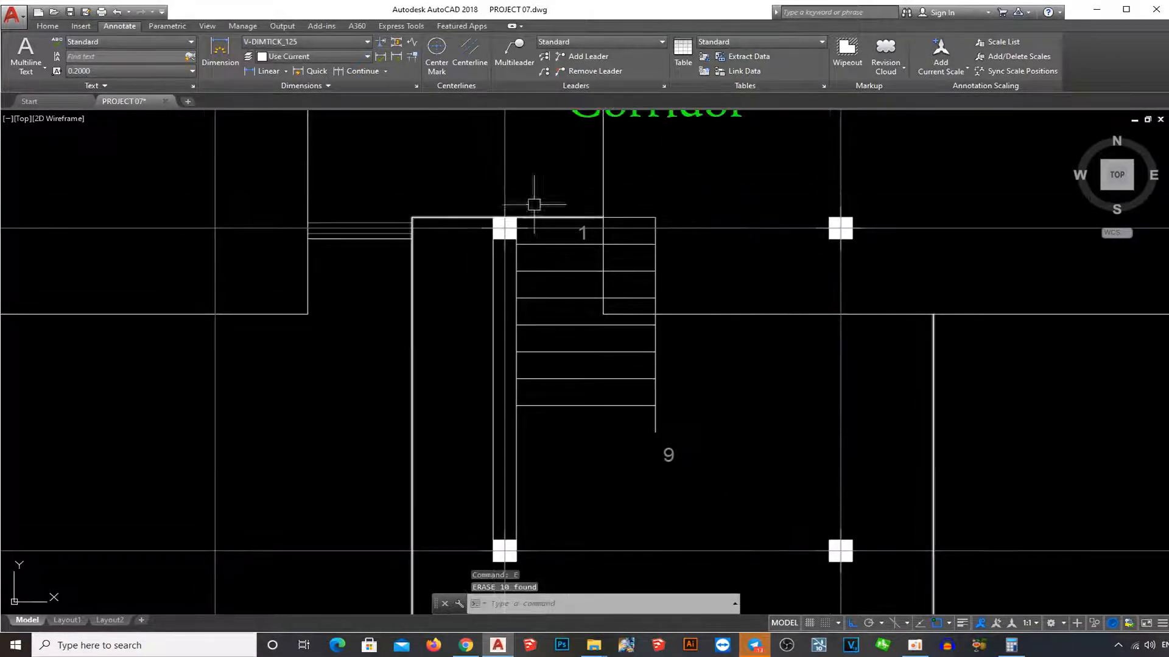
pyautogui.click(517, 196)
pyautogui.click(691, 469)
pyautogui.write('e')
pyautogui.press('Return')
# - Erase the stair's left wall along axis 4
pyautogui.scroll(-3, 626, 378)
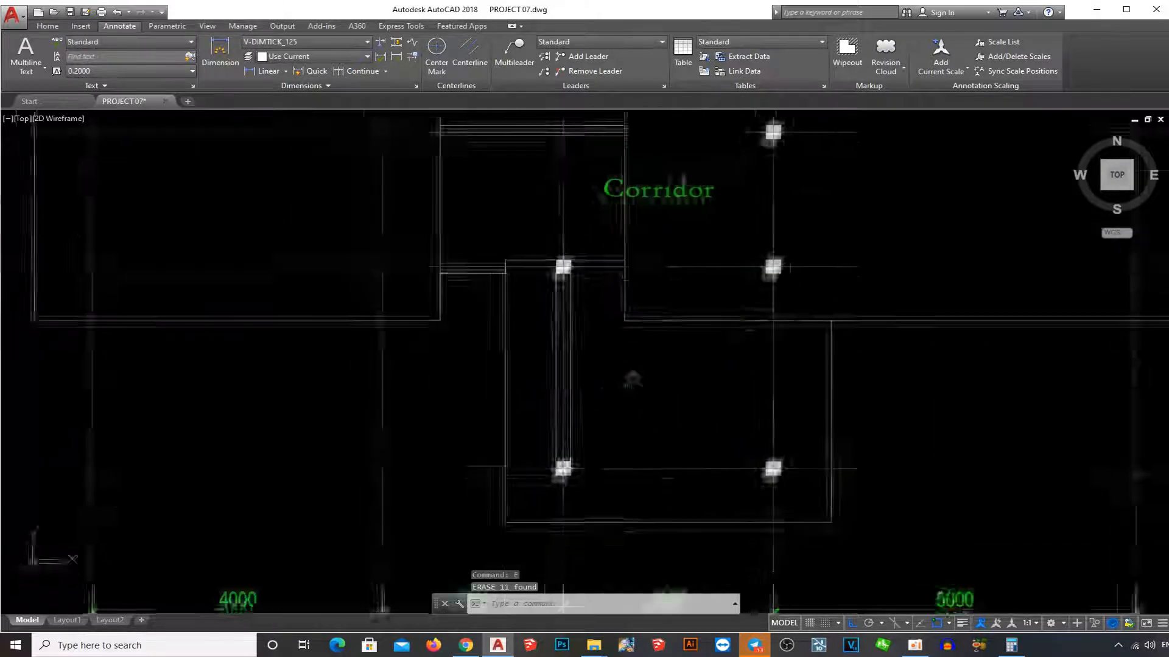
pyautogui.scroll(3, 561, 362)
pyautogui.scroll(-3, 556, 365)
pyautogui.scroll(4, 579, 379)
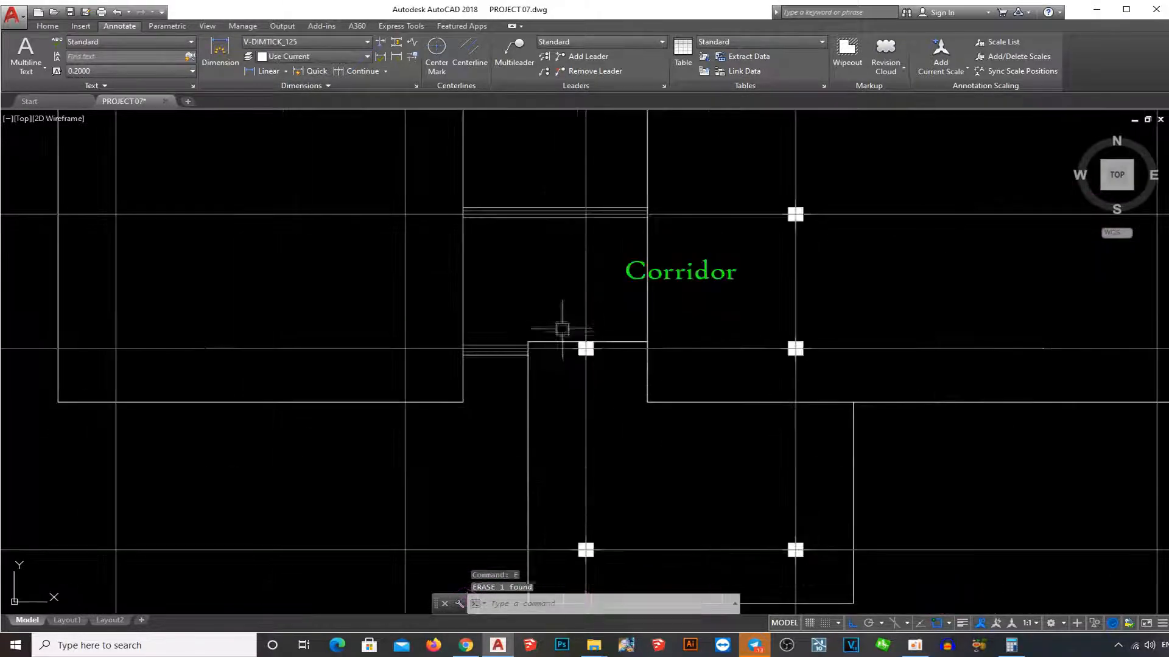
# - Erase the remaining columns on axes 4 and 5 and the Corridor label
pyautogui.click(560, 325)
pyautogui.click(630, 569)
pyautogui.click(725, 514)
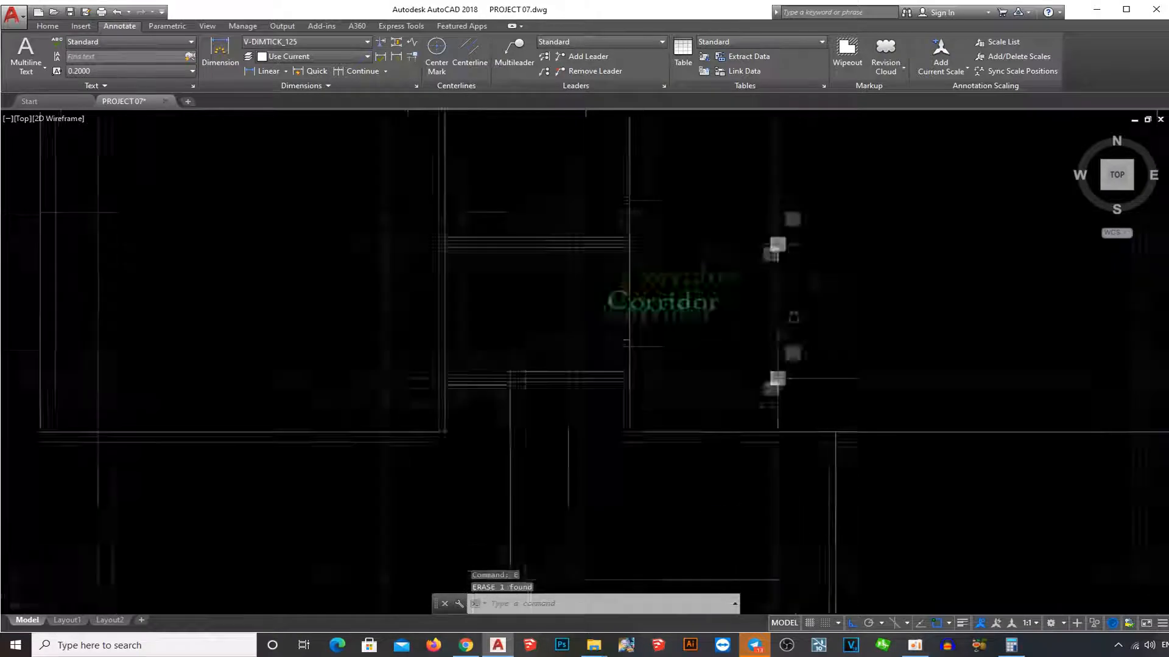
pyautogui.click(808, 482)
pyautogui.write('e')
pyautogui.press('Return')
pyautogui.scroll(-4, 655, 356)
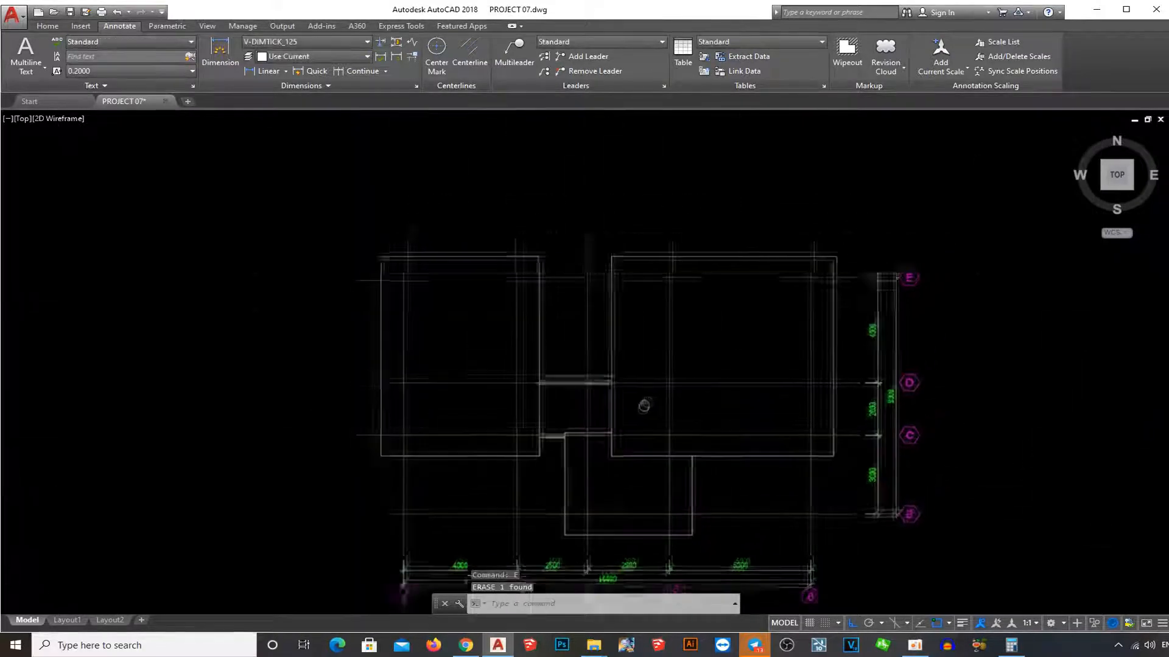
# - Use Match Properties to give the corridor's wall lines along axes D and C the same line properties
pyautogui.moveTo(684, 378)
pyautogui.mouseDown(button='middle')
pyautogui.moveTo(684, 341)
pyautogui.moveTo(677, 374)
pyautogui.mouseUp(button='middle')
pyautogui.scroll(2, 677, 357)
pyautogui.write('ma')
pyautogui.press('Return')
pyautogui.scroll(3, 592, 370)
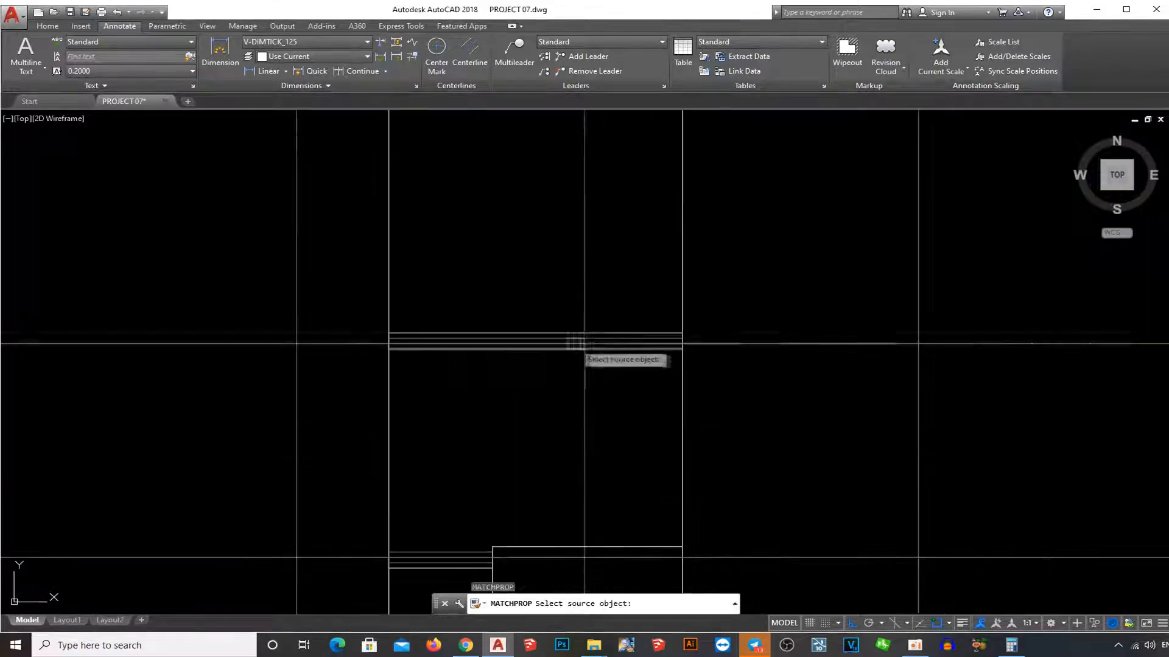
pyautogui.click(550, 334)
pyautogui.moveTo(460, 581); pyautogui.dragTo(555, 505, button='middle')
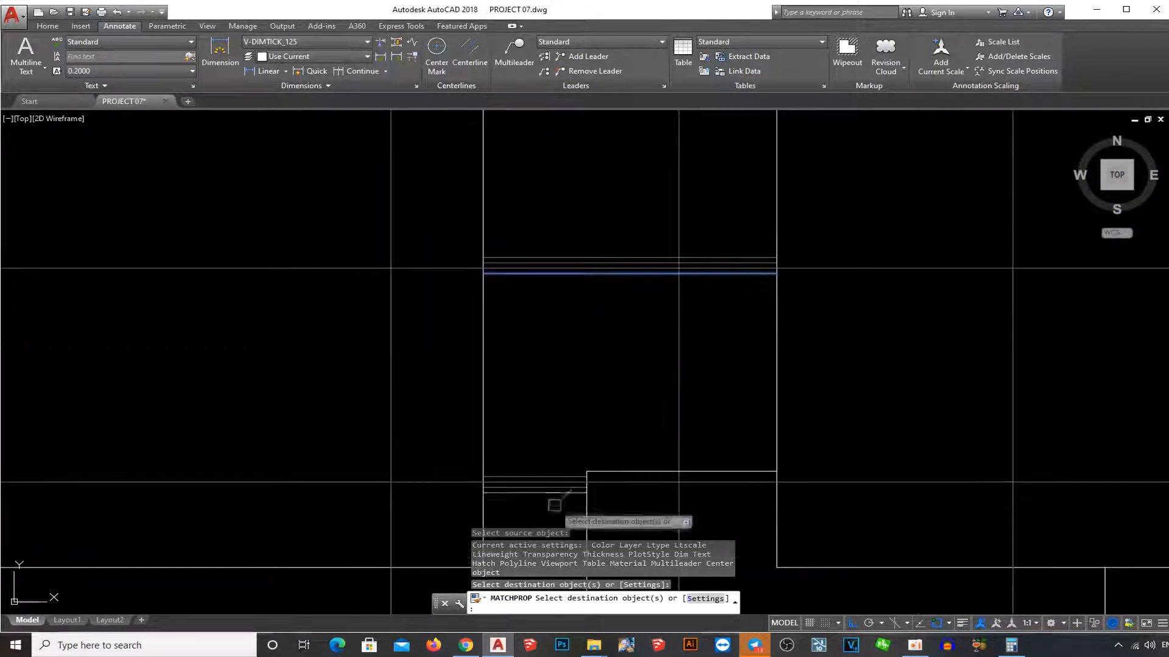
pyautogui.scroll(-3, 614, 385)
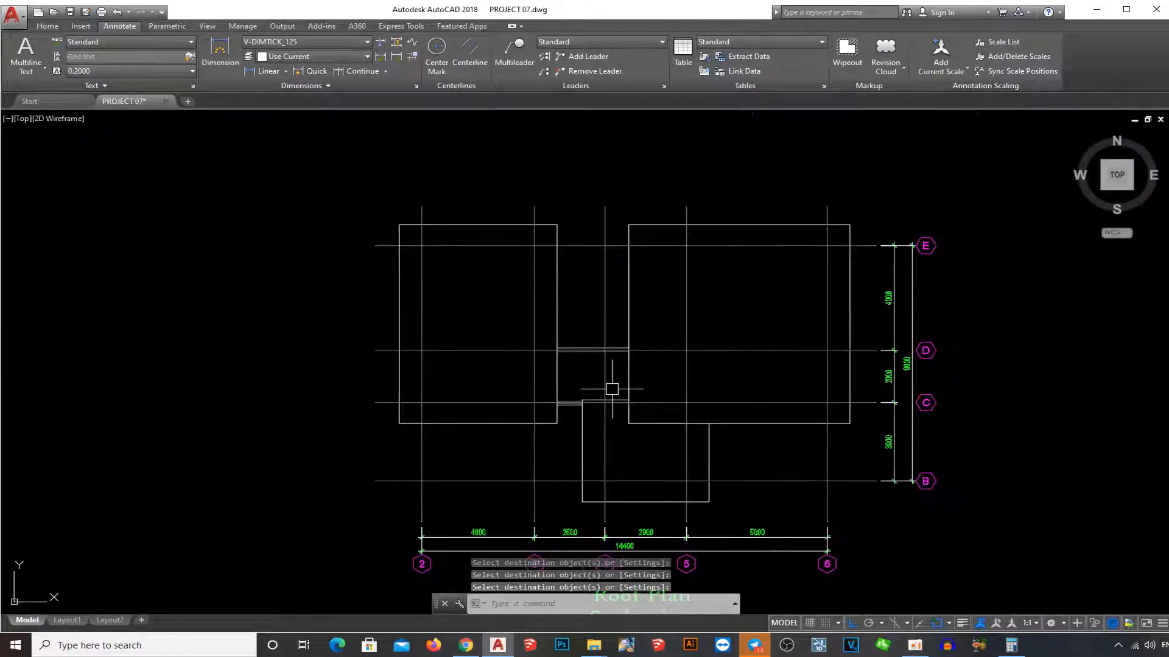
pyautogui.scroll(2, 614, 387)
pyautogui.scroll(-2, 621, 373)
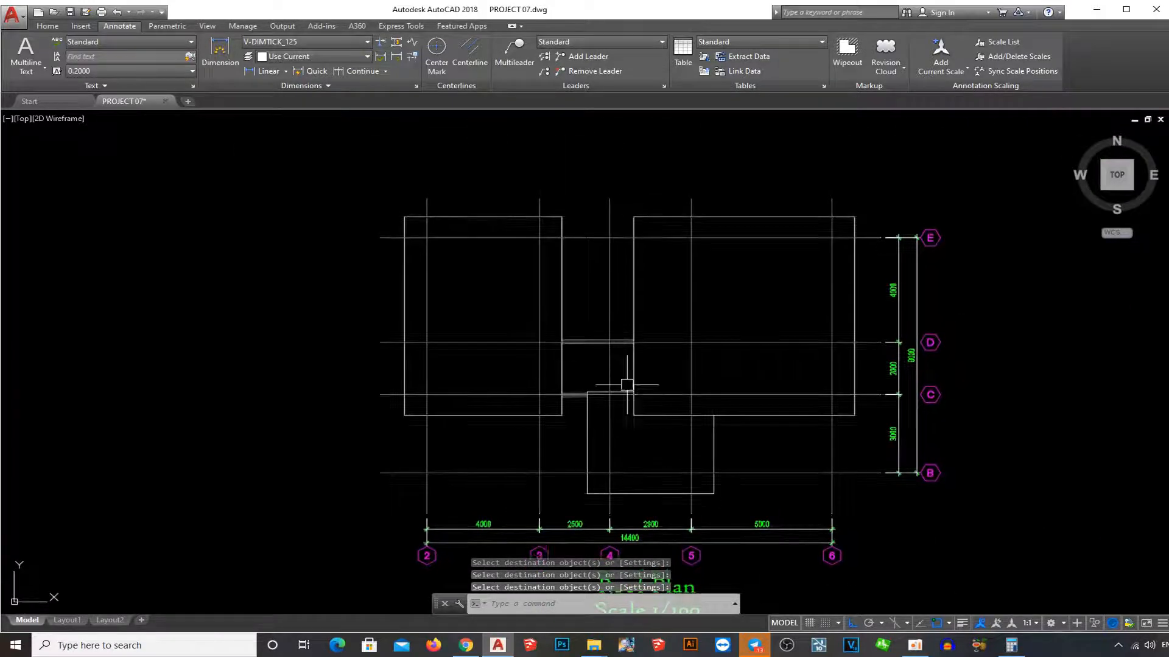
pyautogui.moveTo(635, 388); pyautogui.dragTo(640, 399, button='middle')
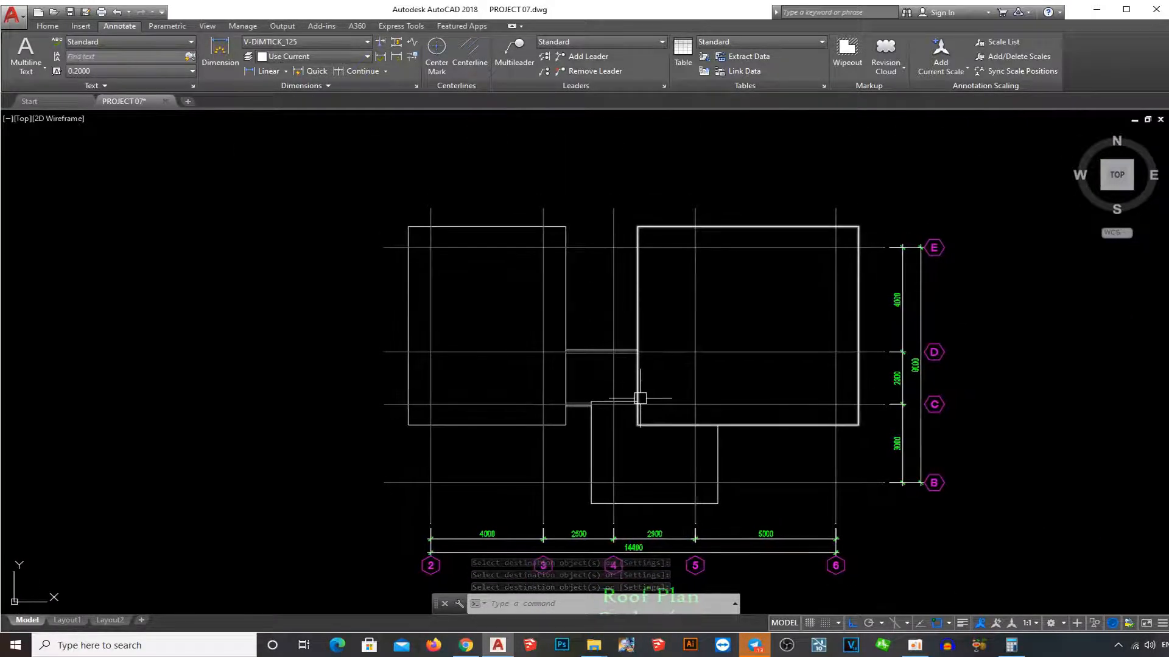
# - Offset the left roof outline inward three times in succession, by 100, 300 and 100
pyautogui.write('100')
pyautogui.press('Return')
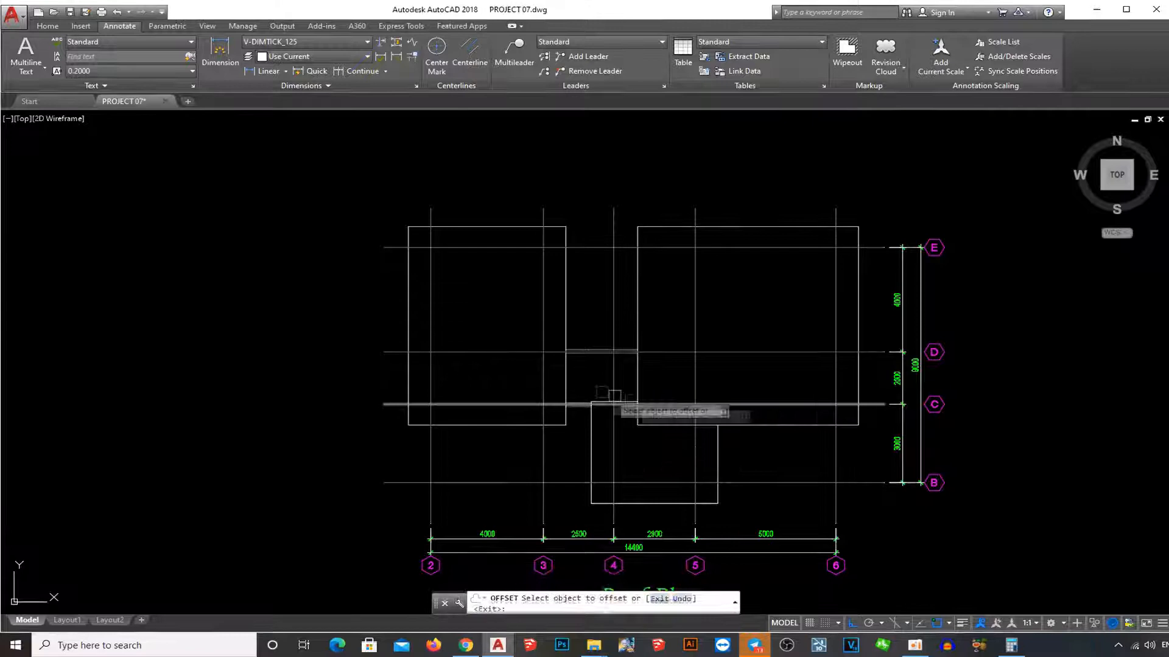
pyautogui.click(567, 376)
pyautogui.click(513, 378)
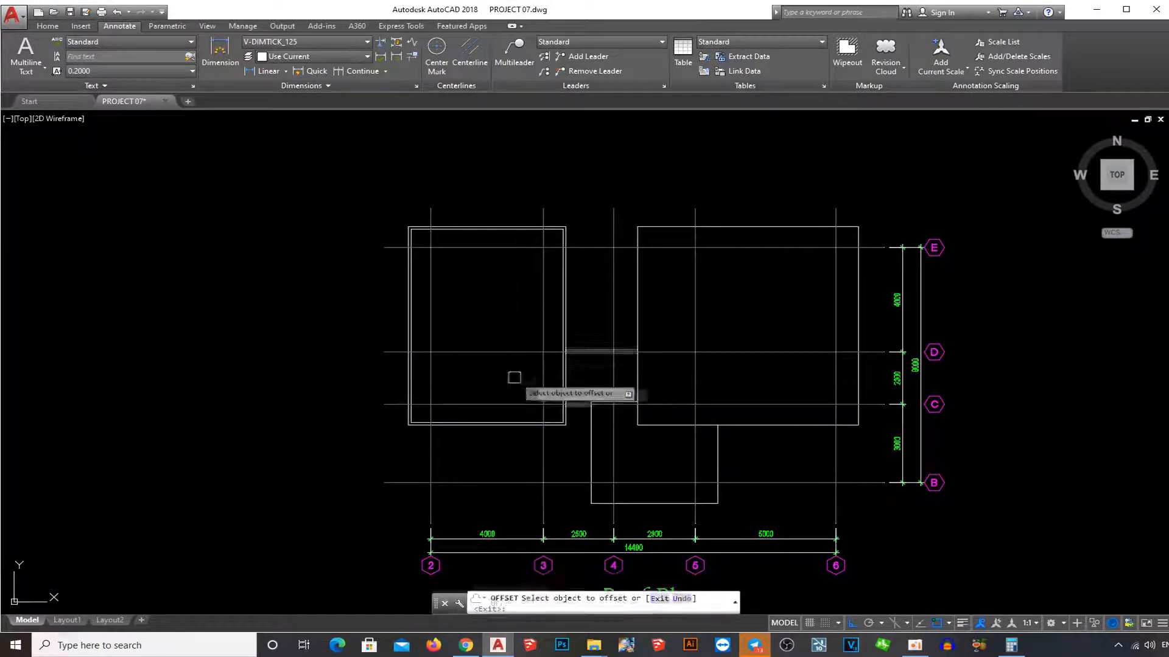
pyautogui.scroll(4, 514, 377)
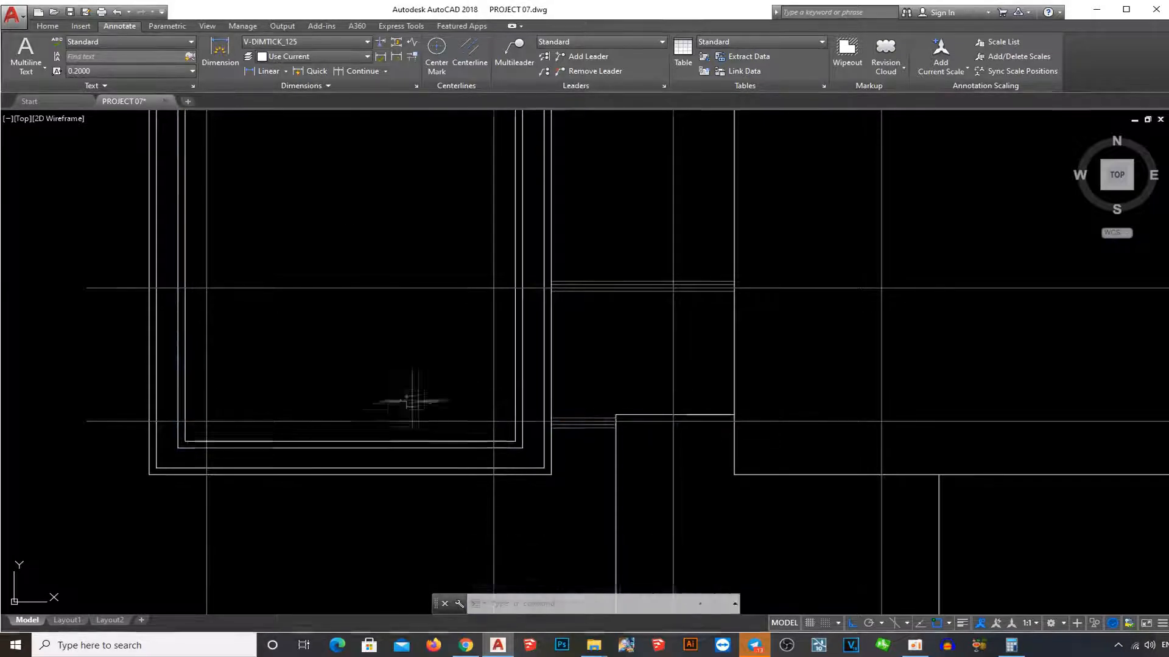
pyautogui.scroll(-4, 440, 405)
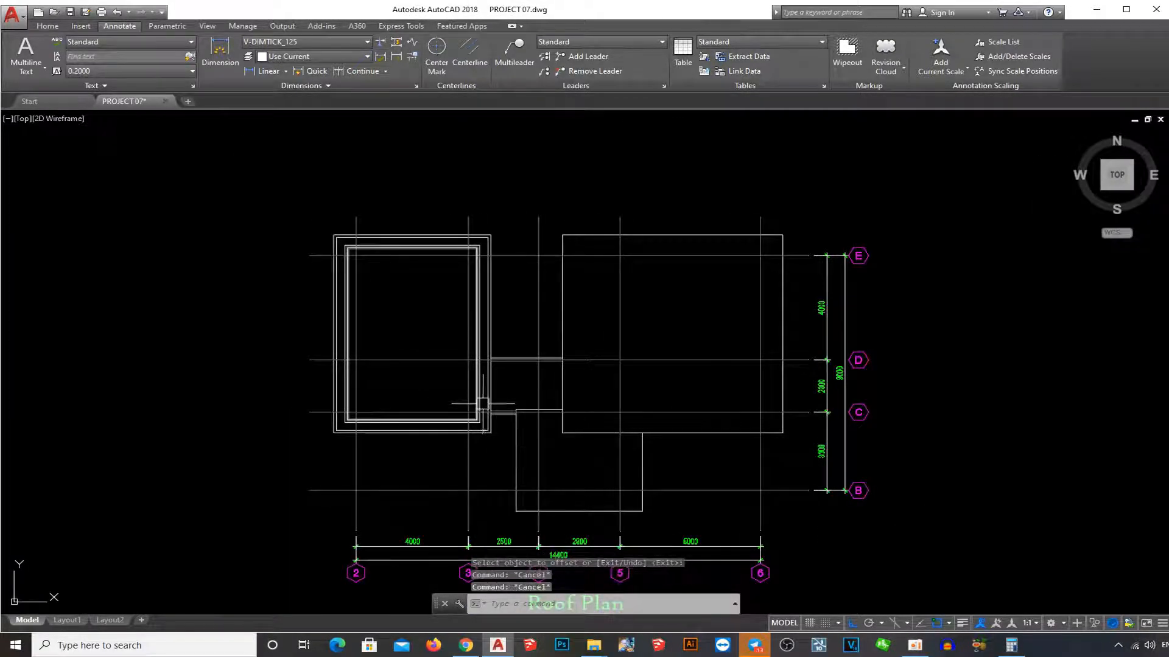
# - Offset the right roof outline inward by 100 and the resulting outline inward by 300
pyautogui.write('0')
pyautogui.press('Return')
pyautogui.scroll(2, 593, 400)
pyautogui.click(544, 390)
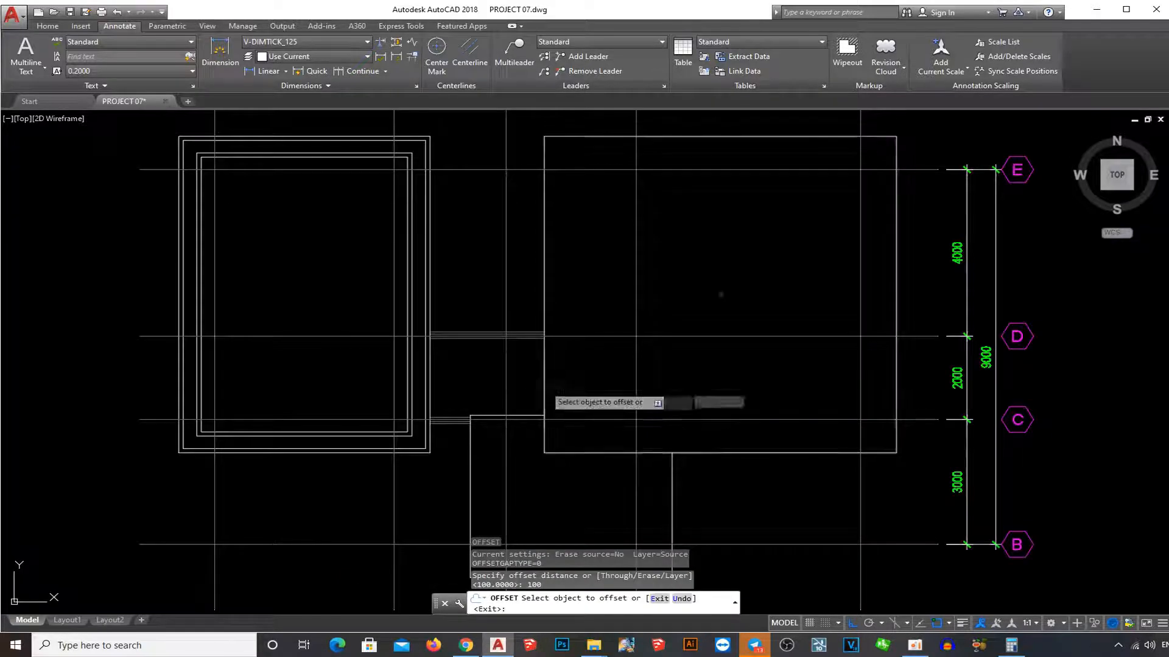
pyautogui.click(608, 384)
pyautogui.press('Escape')
pyautogui.press('Return')
pyautogui.scroll(2, 550, 399)
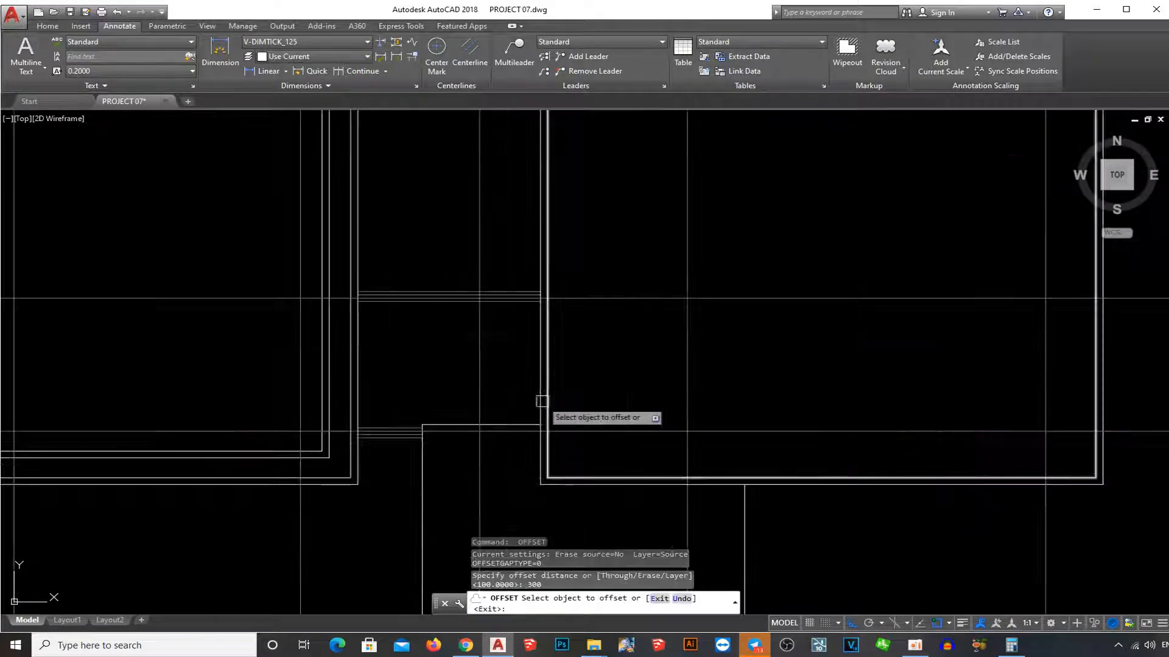
pyautogui.click(548, 401)
pyautogui.click(689, 400)
# - Offset the innermost outline of the right roof inward by 100
pyautogui.write('100')
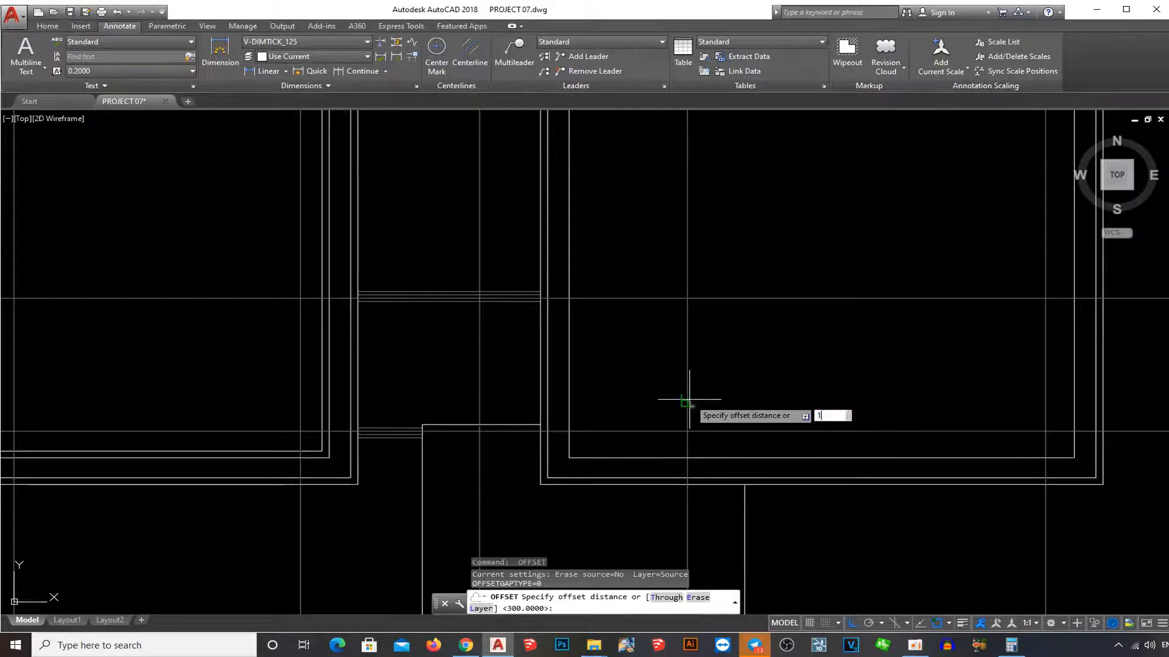
pyautogui.press('Return')
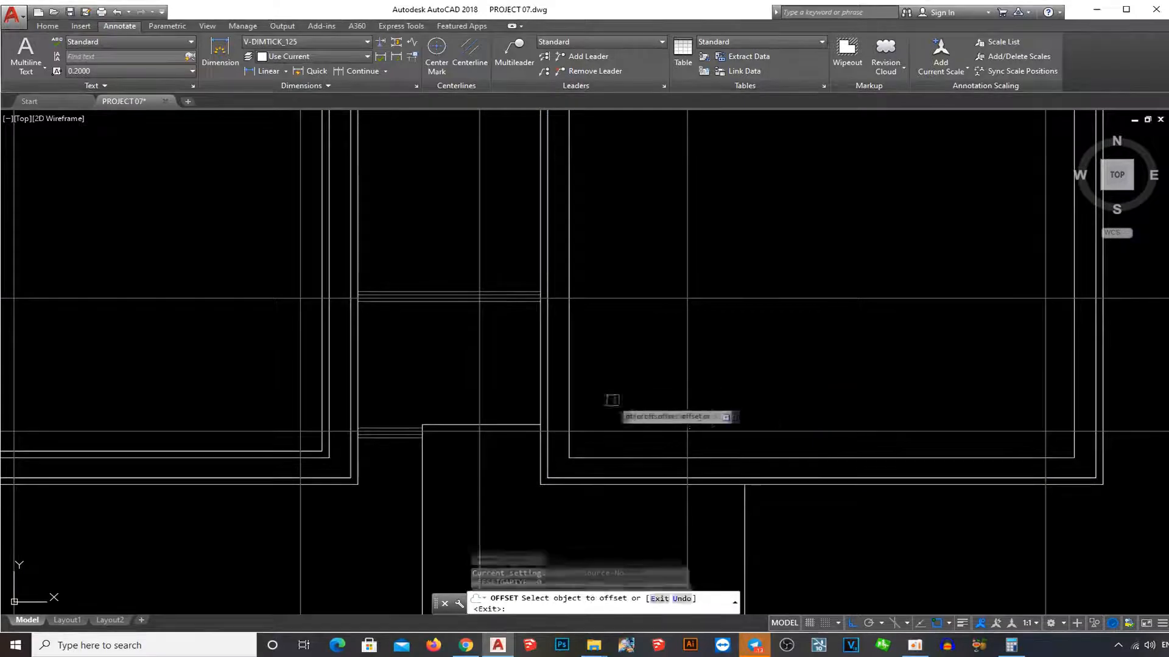
pyautogui.click(574, 406)
pyautogui.click(822, 230)
pyautogui.scroll(-5, 706, 396)
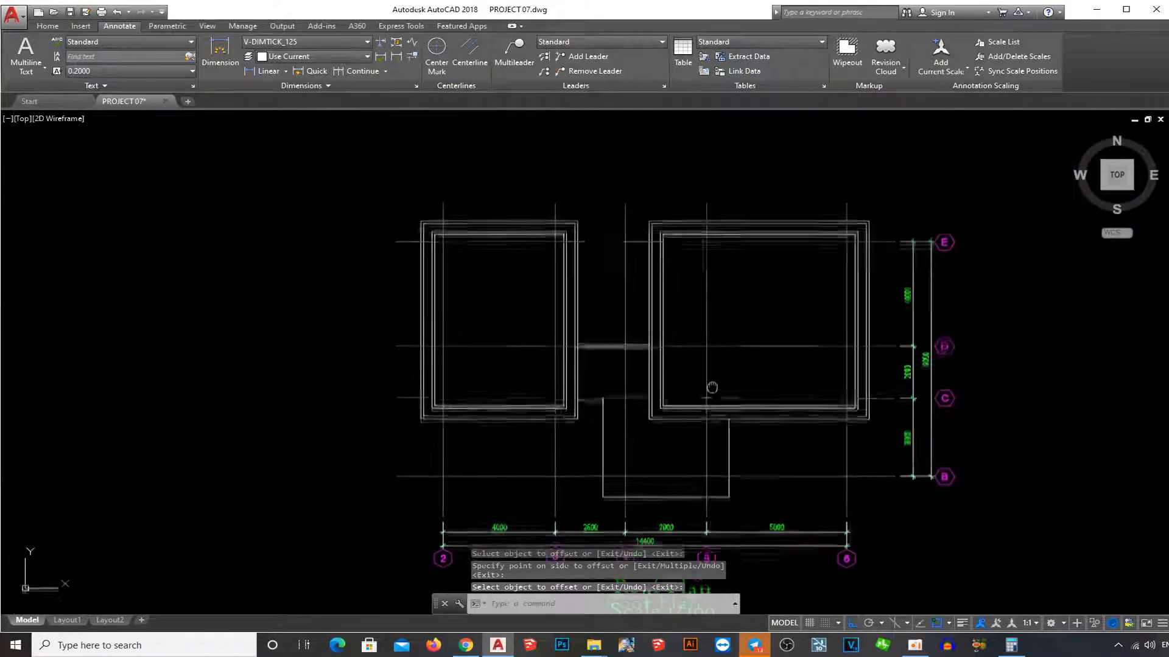
pyautogui.press('Return')
pyautogui.press('Return')
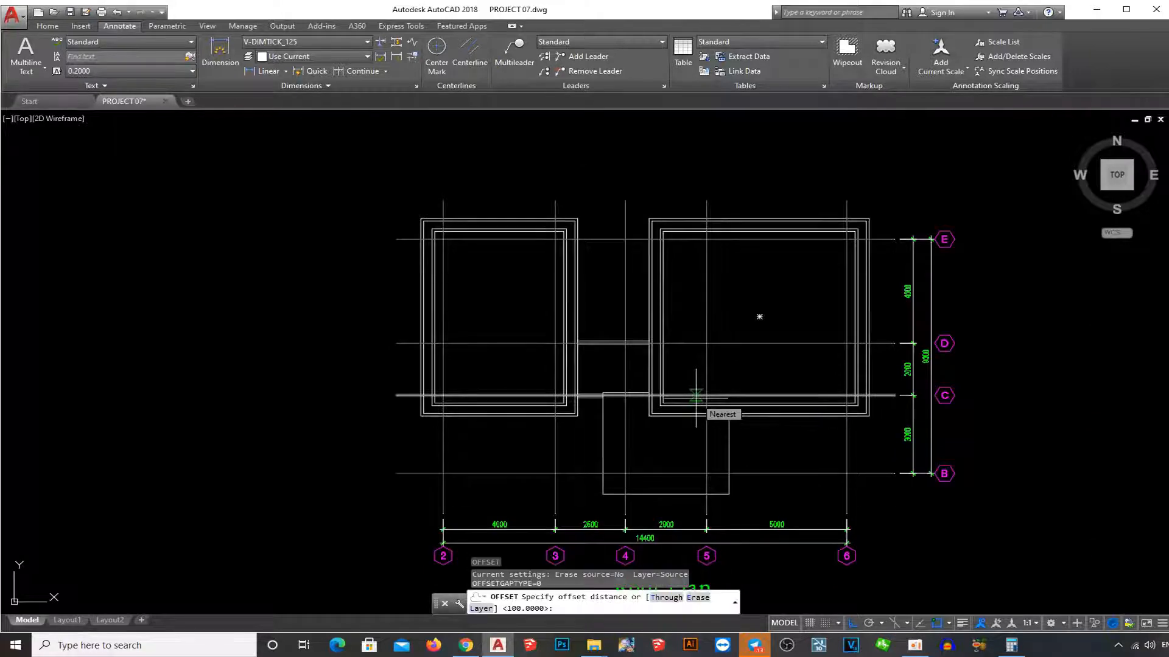
pyautogui.press('Escape')
pyautogui.press('Escape')
# - Start a hatch using the ANSI36 pattern
pyautogui.moveTo(731, 355); pyautogui.dragTo(750, 325, button='middle')
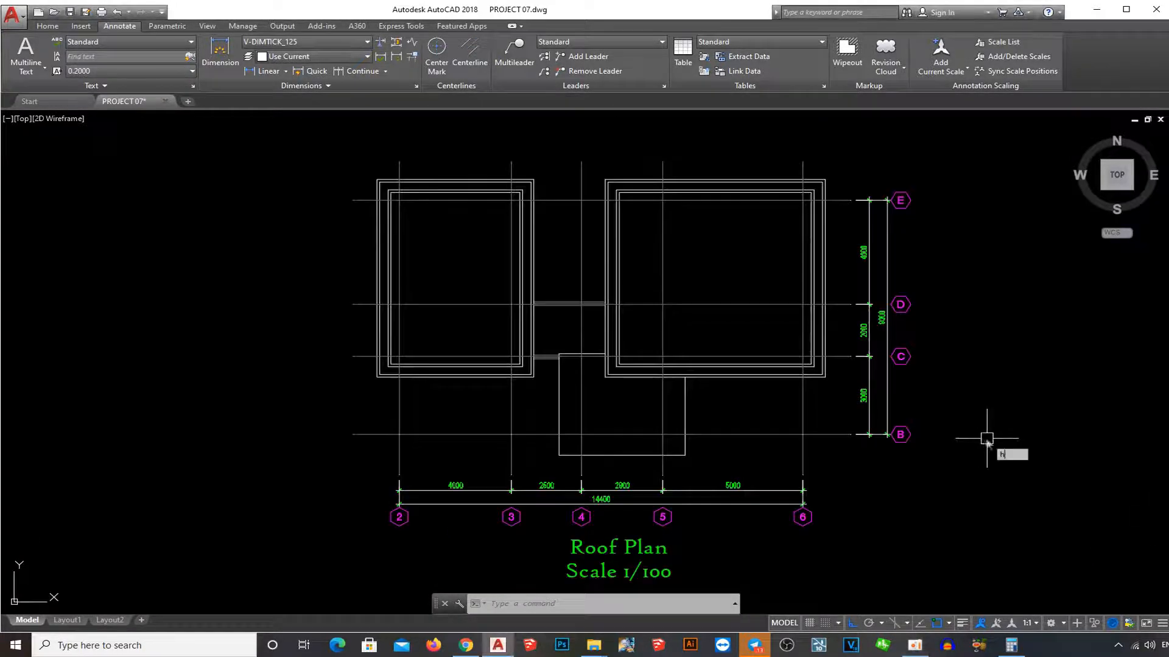
pyautogui.write('h')
pyautogui.press('Return')
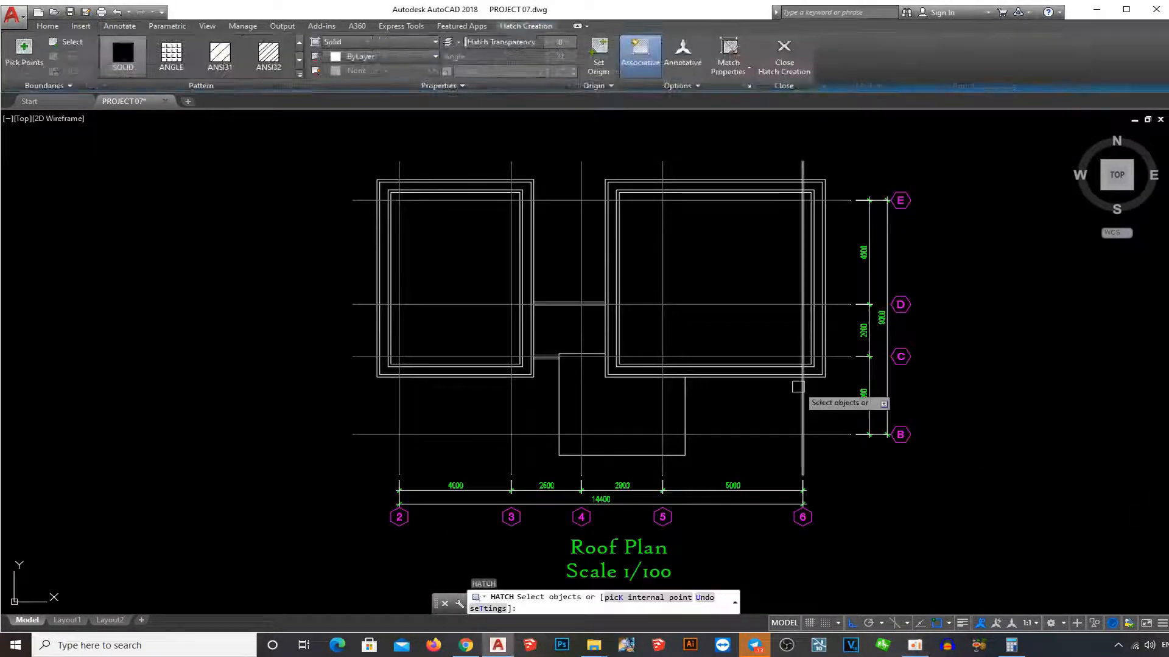
pyautogui.click(299, 75)
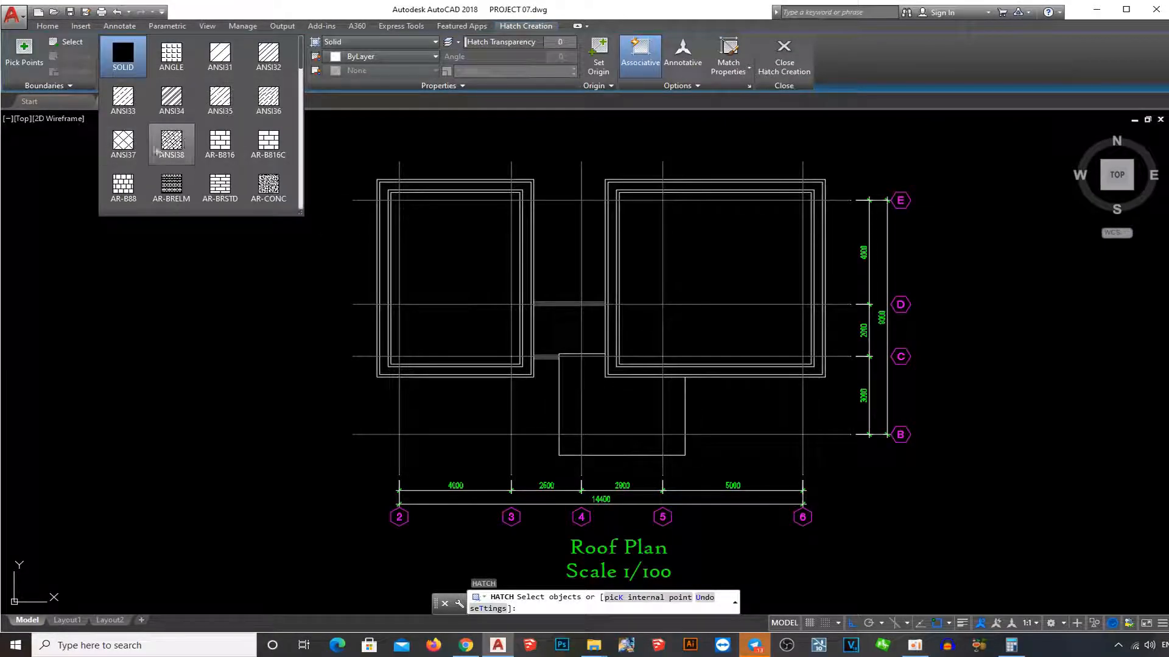
pyautogui.click(272, 114)
pyautogui.scroll(4, 516, 217)
pyautogui.click(531, 226)
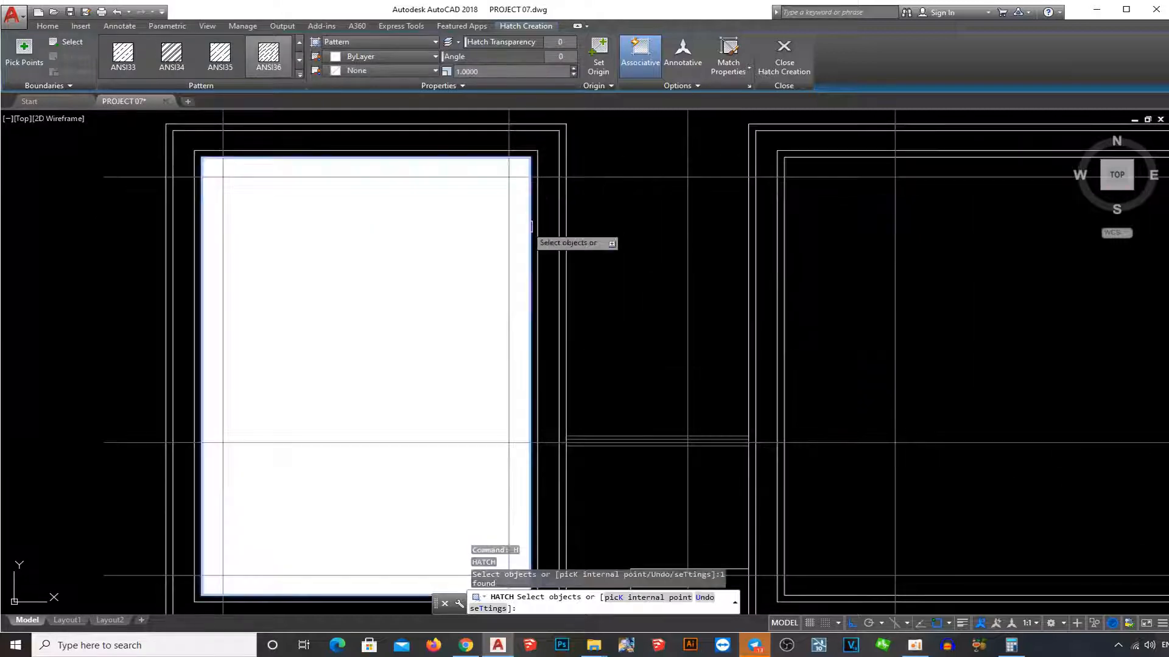
pyautogui.write('u')
pyautogui.press('Return')
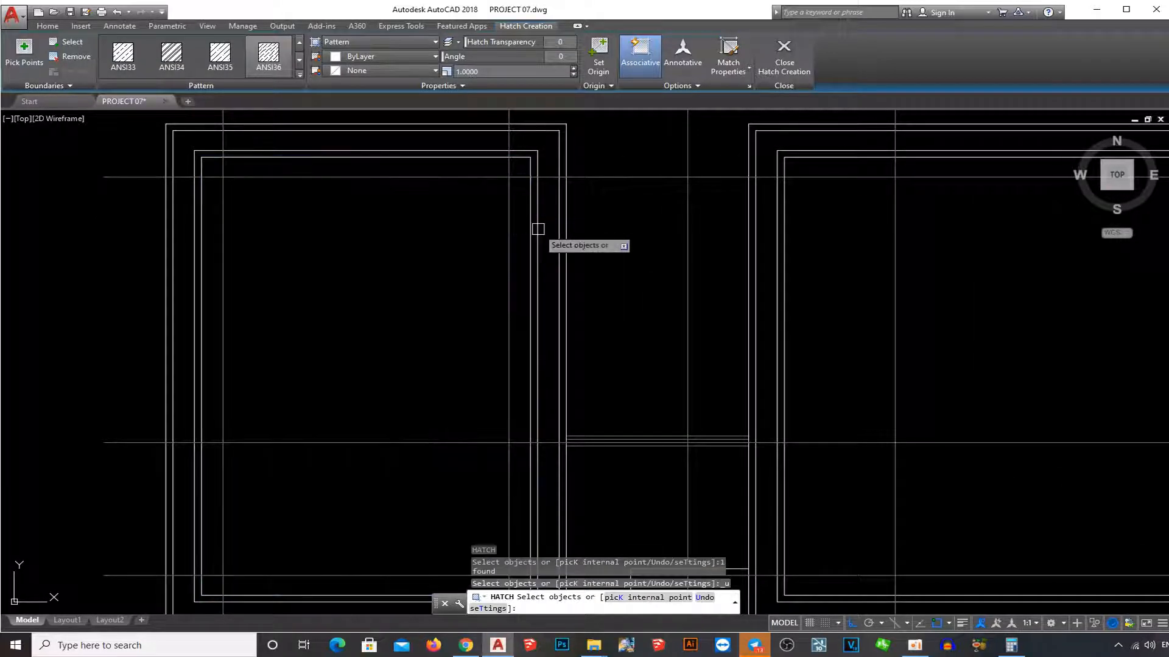
pyautogui.click(539, 211)
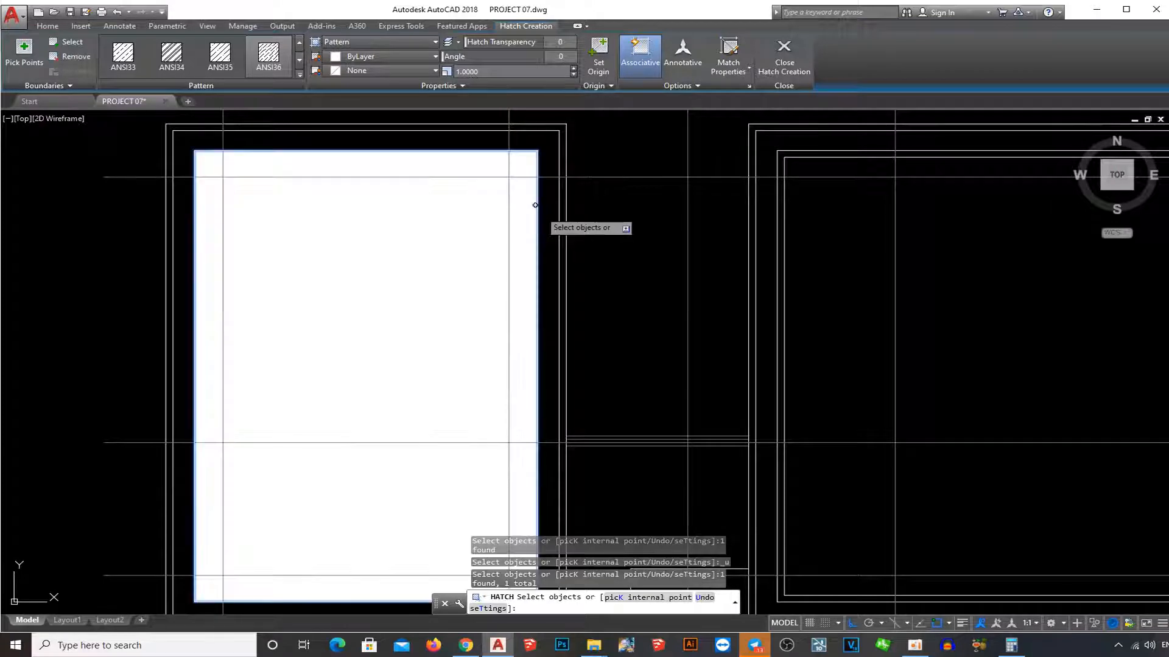
pyautogui.click(533, 209)
pyautogui.write('u')
pyautogui.press('Return')
pyautogui.write('u')
pyautogui.press('Return')
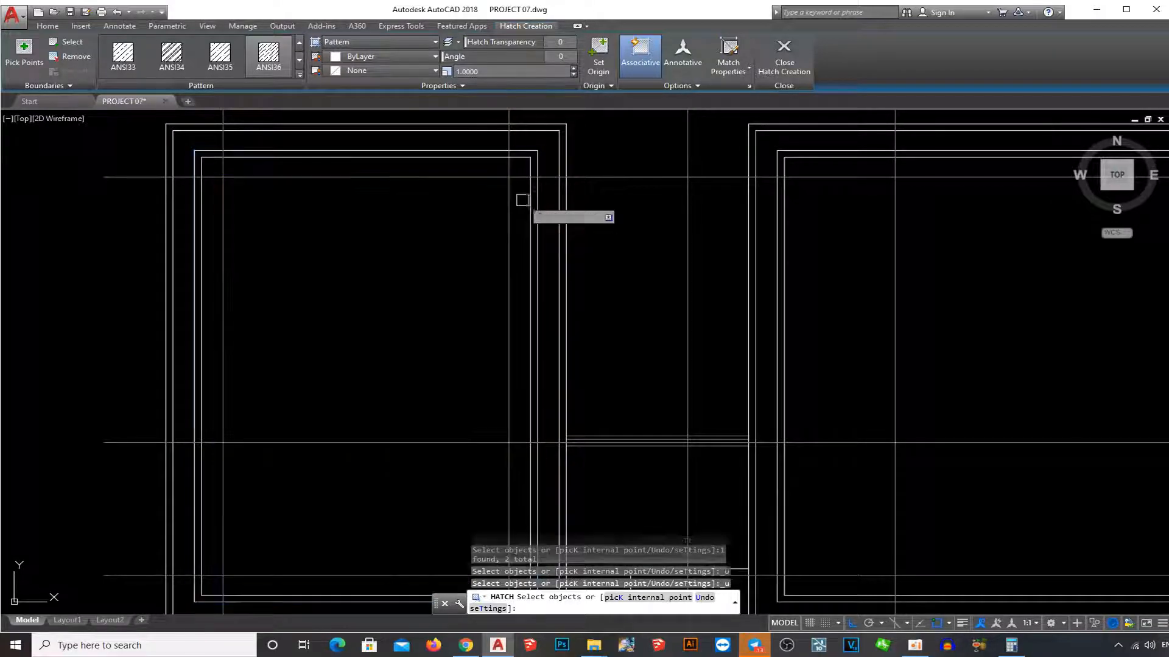
# - Hatch the area within the left roof's innermost outline and set the hatch scale to 1500
pyautogui.click(531, 203)
pyautogui.press('Return')
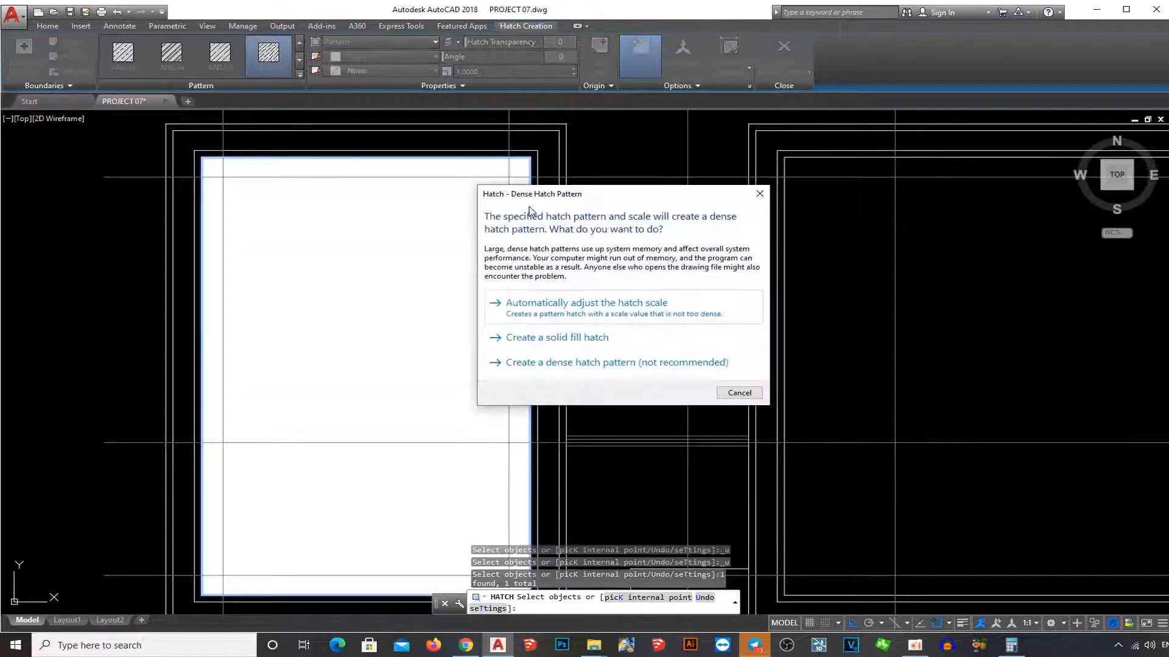
pyautogui.press('Return')
pyautogui.click(435, 277)
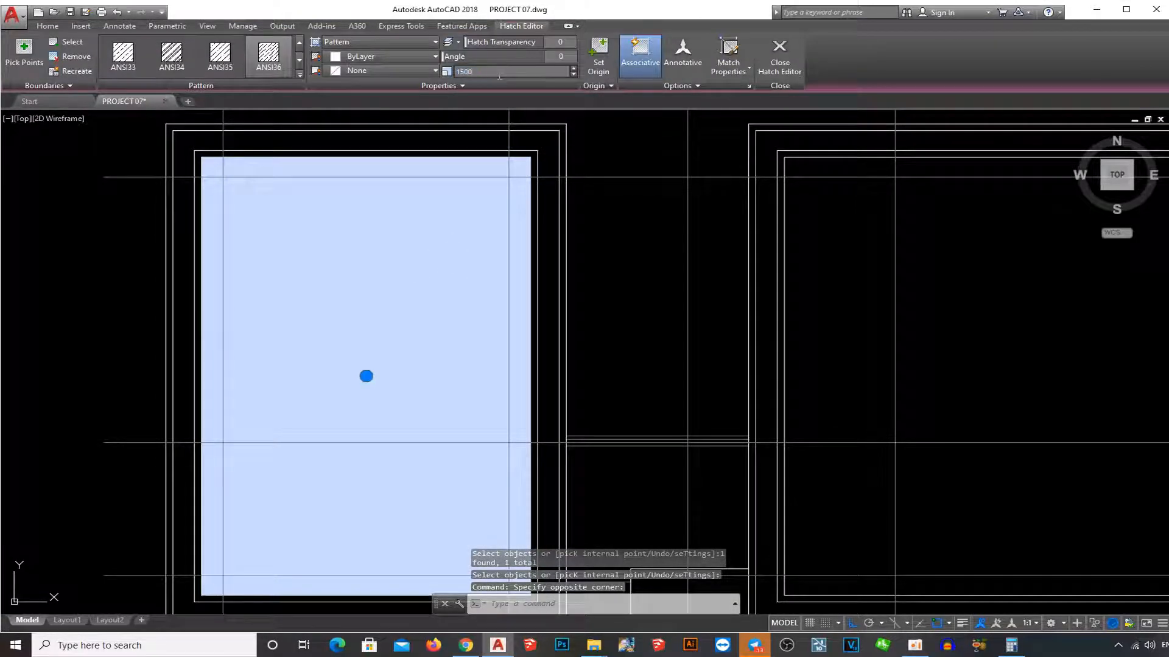
pyautogui.press('Escape')
pyautogui.scroll(-4, 398, 236)
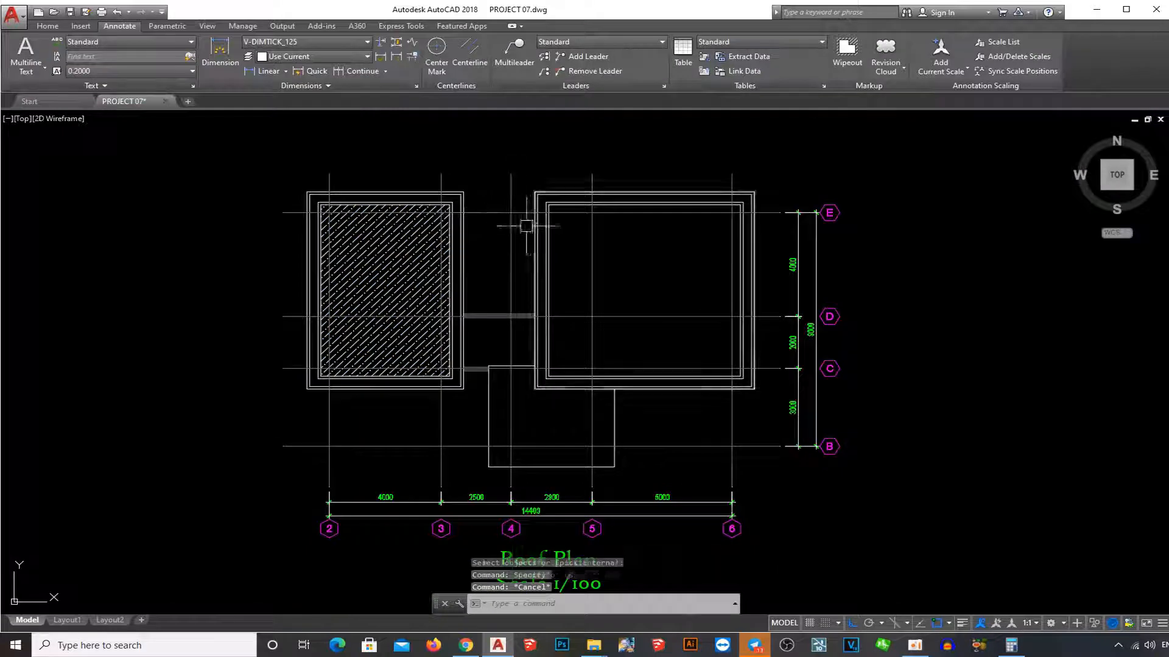
pyautogui.press('Escape')
# - Hatch the area within the right roof's innermost outline with the same ANSI36 pattern
pyautogui.scroll(2, 510, 246)
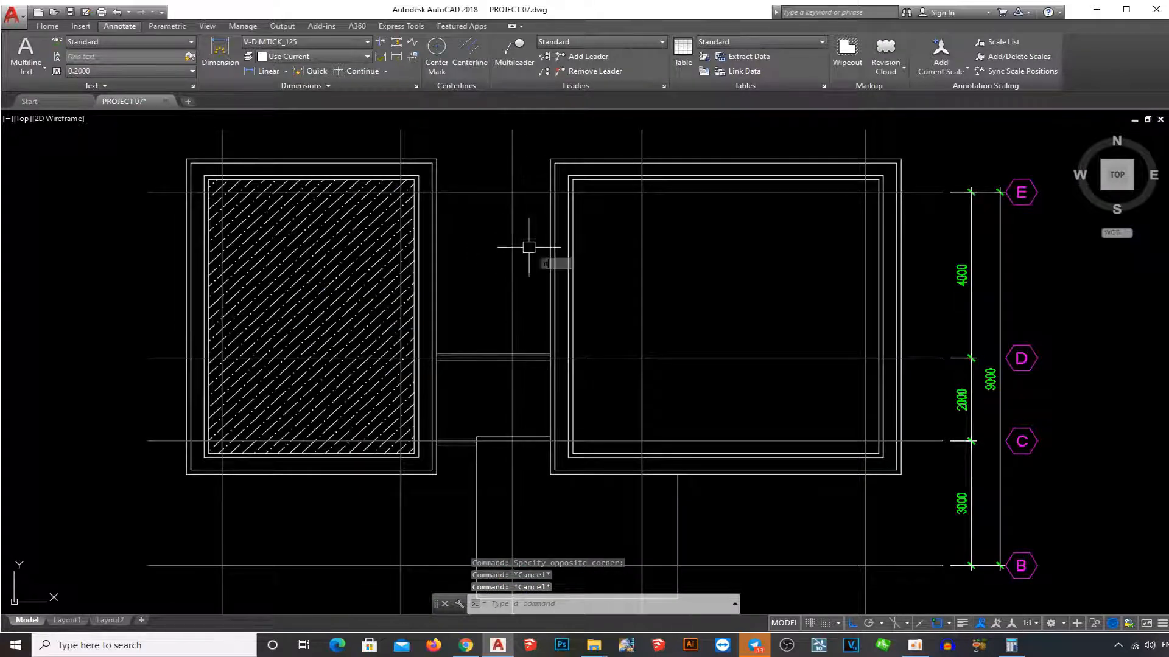
pyautogui.write('h')
pyautogui.press('Return')
pyautogui.scroll(2, 577, 254)
pyautogui.click(595, 260)
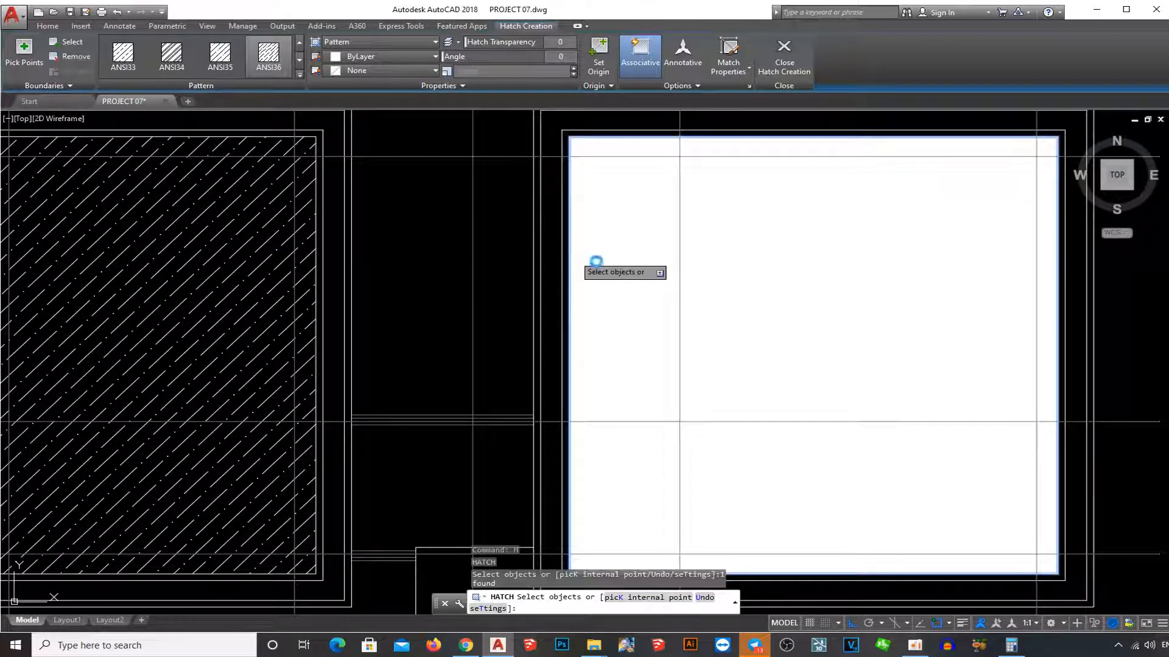
pyautogui.press('space')
pyautogui.press('space')
# - Use Match Properties to apply the left roof hatch's settings to the right roof hatch
pyautogui.write('ma')
pyautogui.press('space')
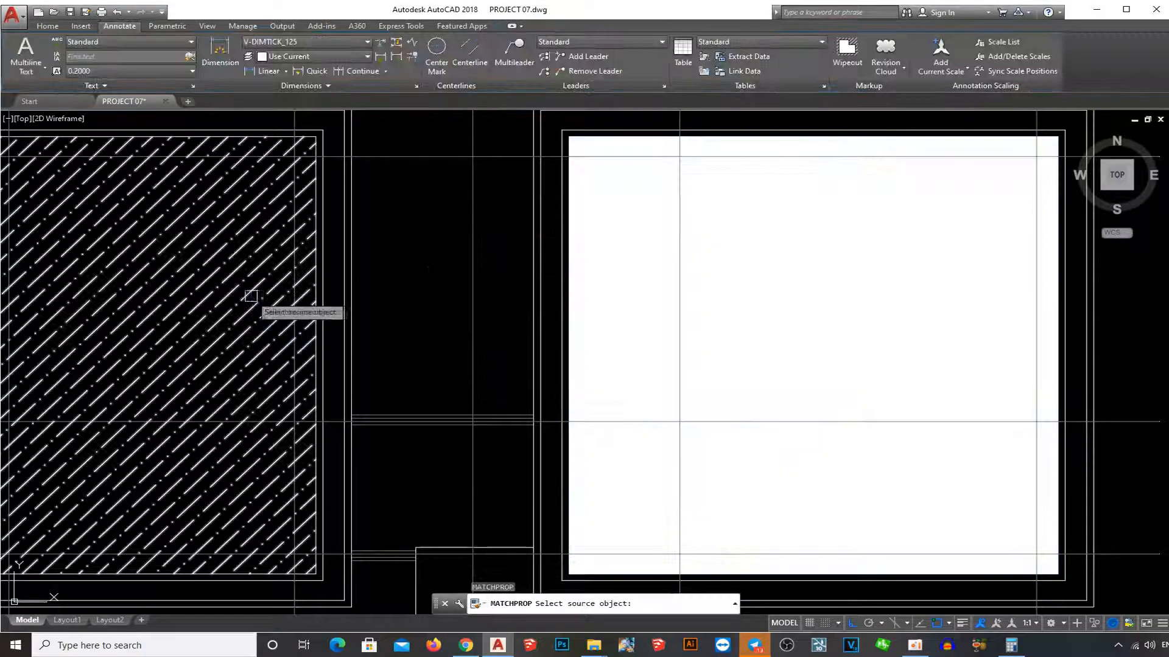
pyautogui.click(251, 296)
pyautogui.click(594, 294)
pyautogui.press('Return')
pyautogui.scroll(-2, 657, 294)
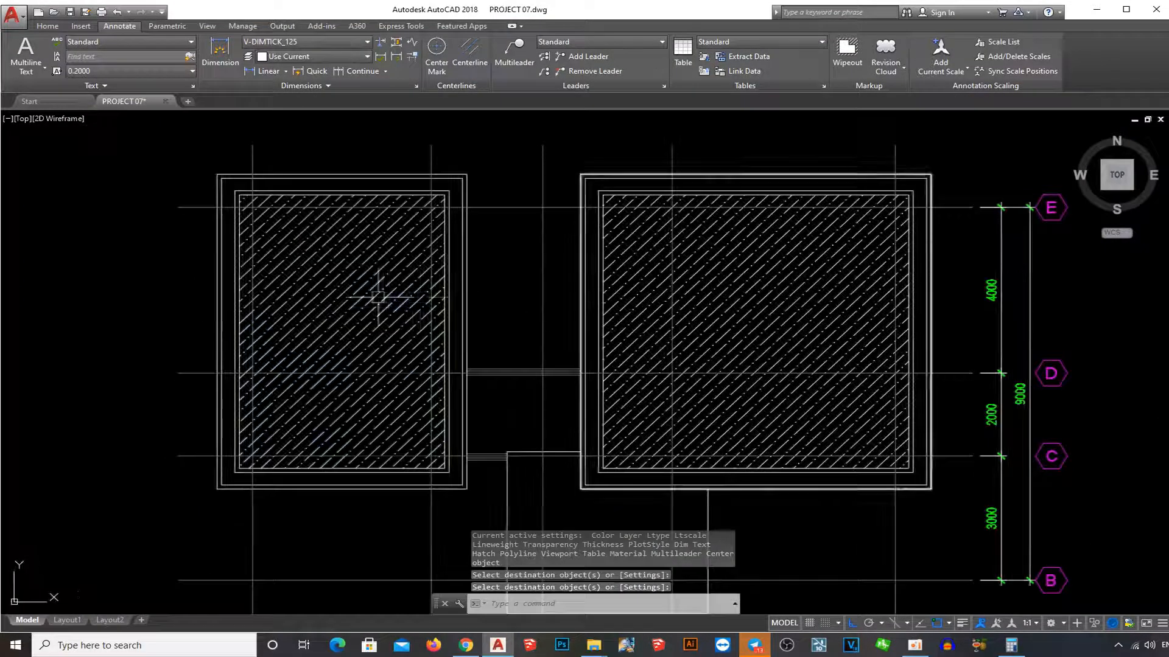
# - Set the left roof hatch's scale to 2000
pyautogui.click(378, 297)
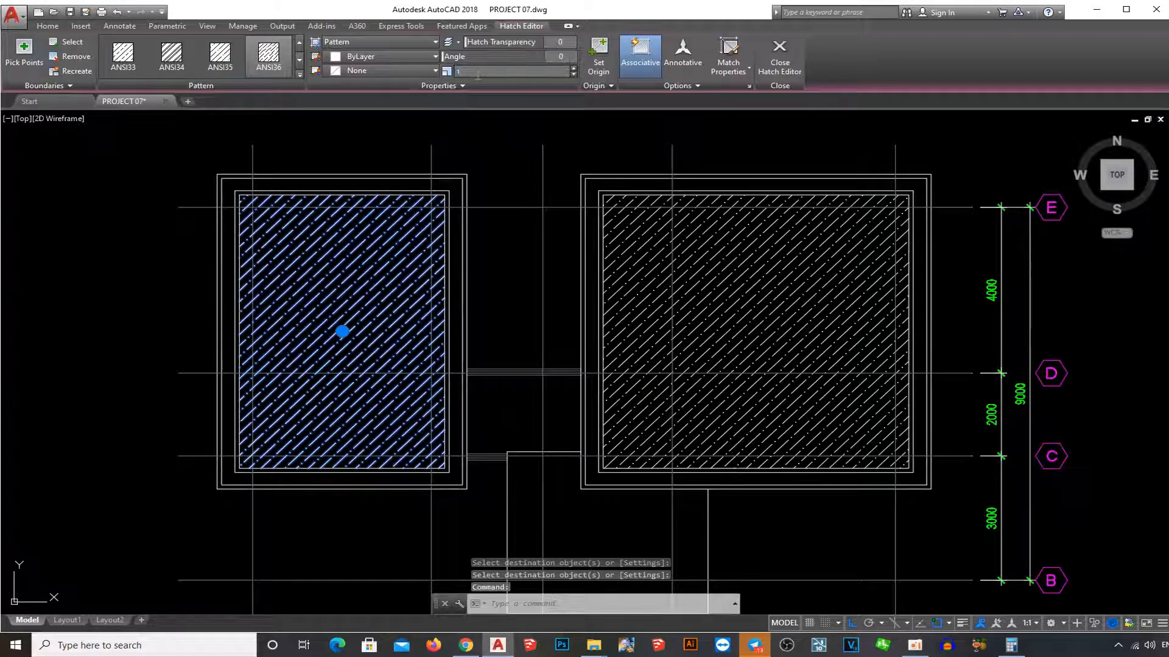
pyautogui.press('Return')
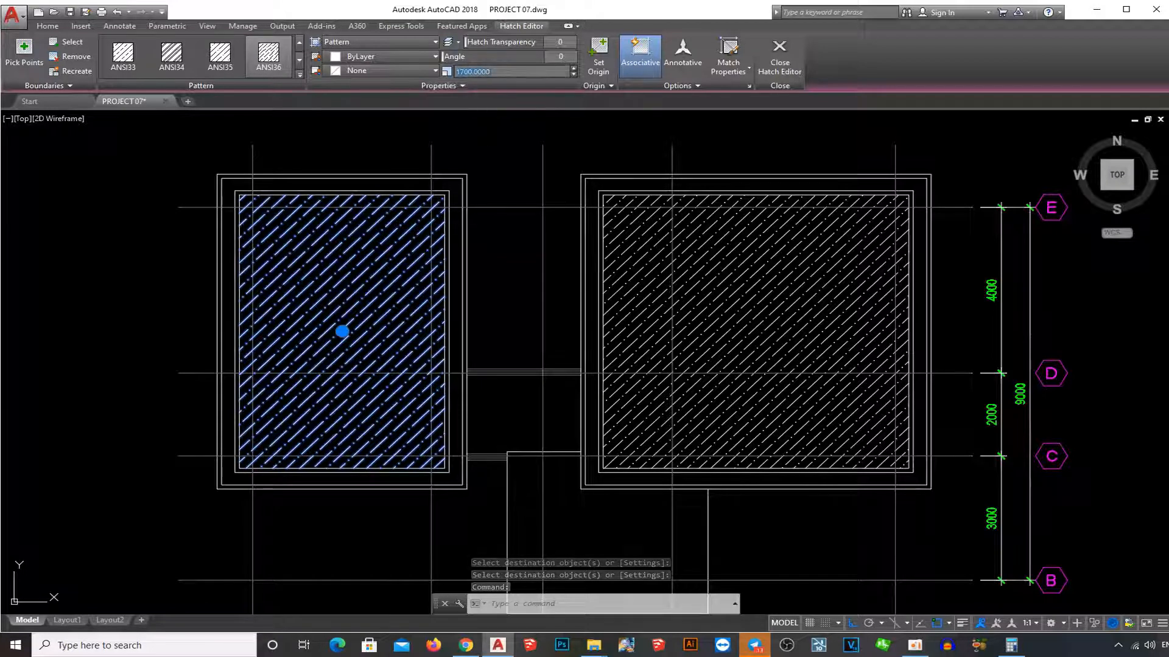
pyautogui.press('Return')
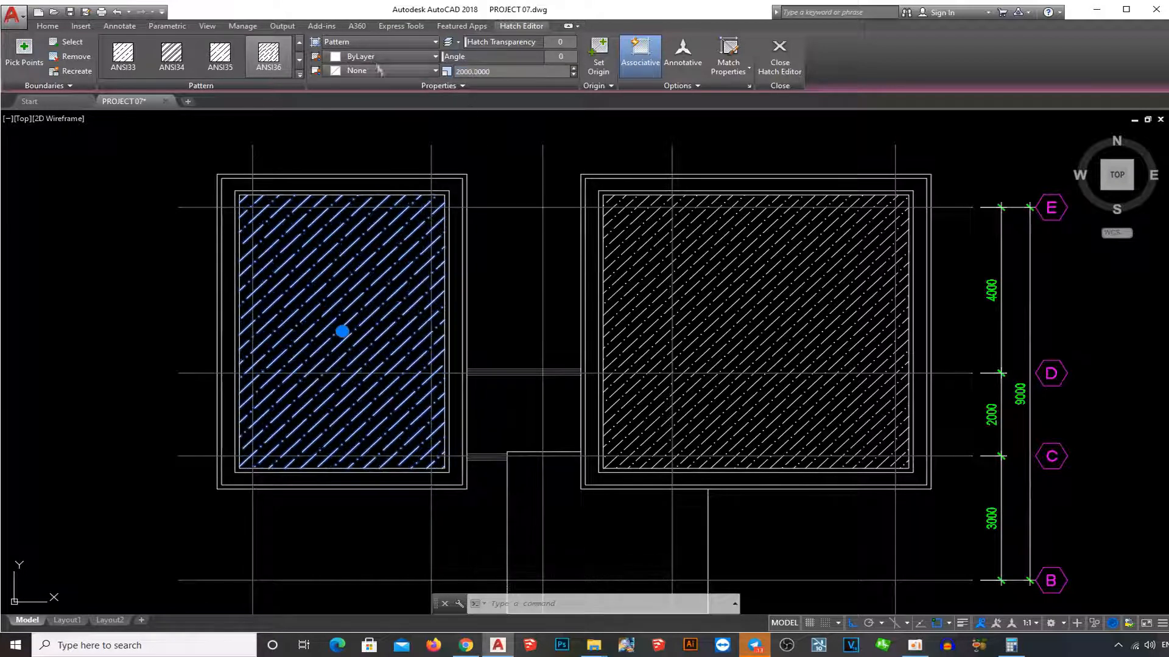
# - Put the left roof hatch on layer A-0-SCRN and send it to the back of the draw order
pyautogui.click(61, 27)
pyautogui.click(560, 42)
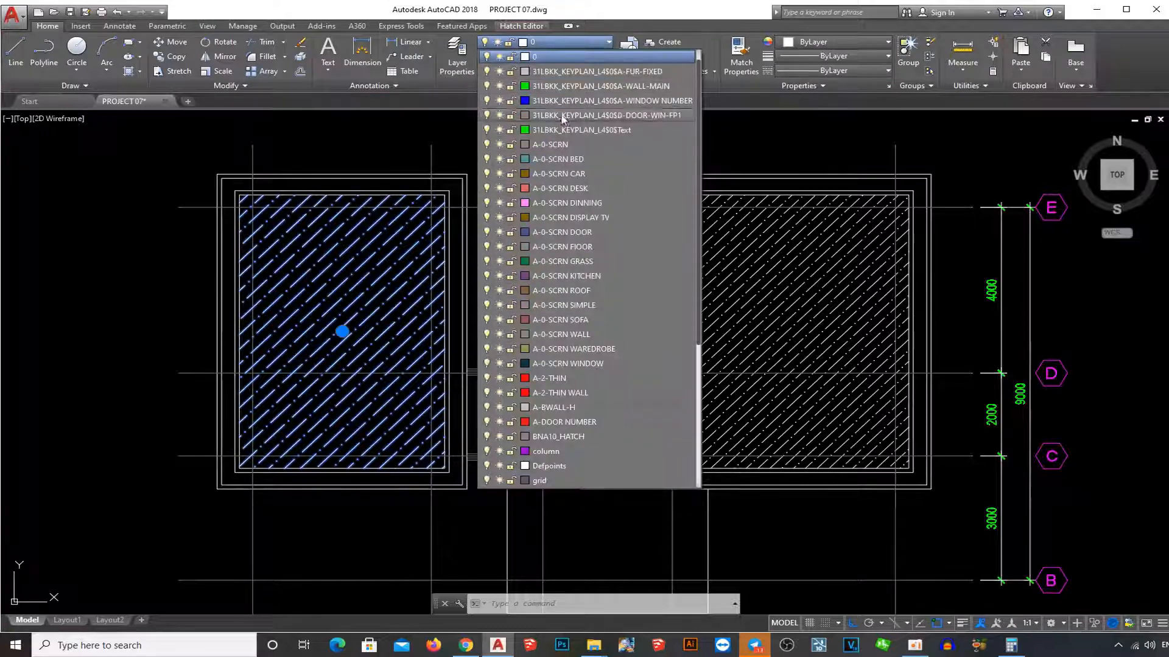
pyautogui.click(562, 145)
pyautogui.write('dr')
pyautogui.press('Return')
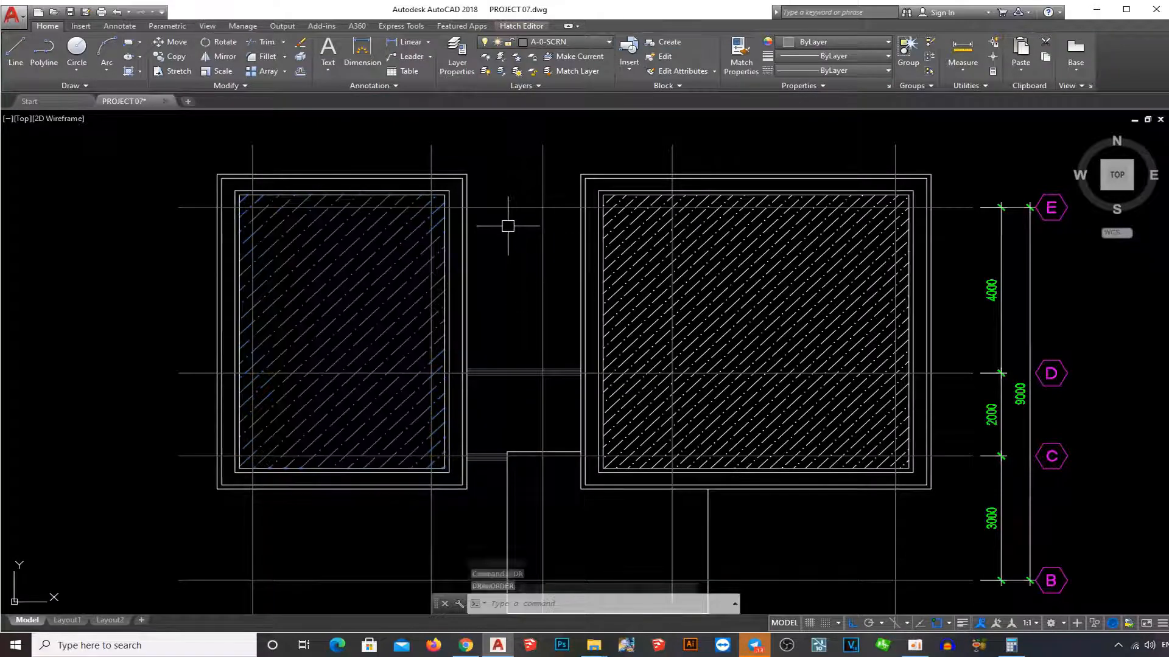
pyautogui.write('b')
pyautogui.press('Return')
# - Match the right roof hatch's layer and scale to the left roof hatch
pyautogui.write('ma')
pyautogui.press('Return')
pyautogui.click(415, 302)
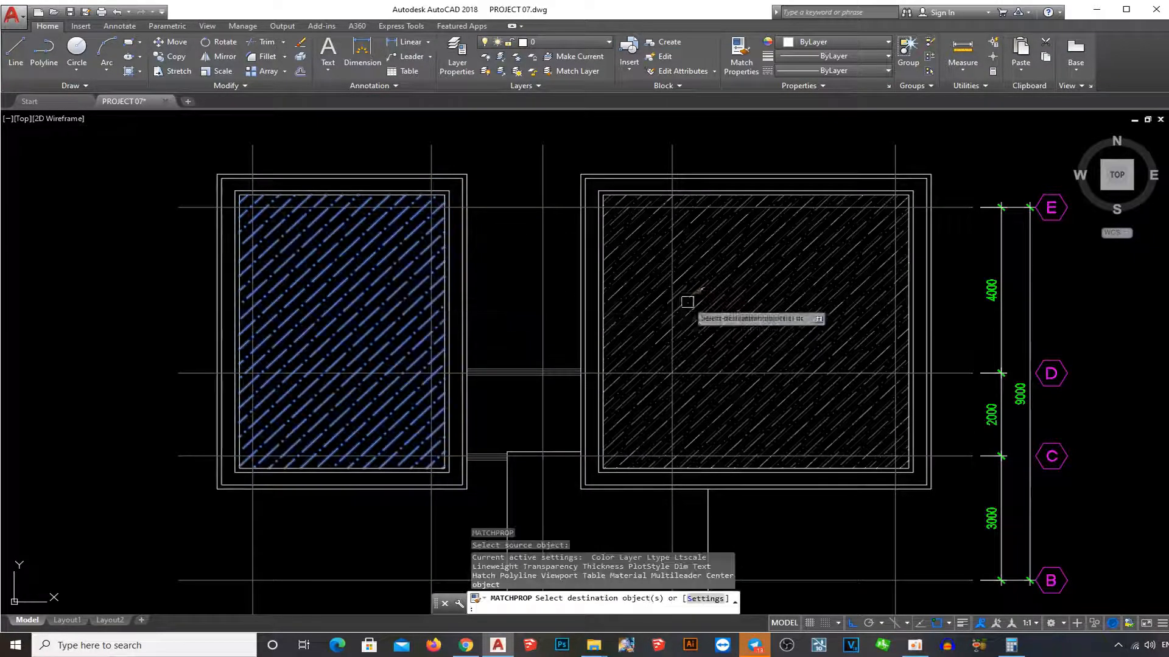
pyautogui.click(691, 301)
pyautogui.press('Return')
# - Send the right roof hatch to the back of the draw order
pyautogui.write('dr')
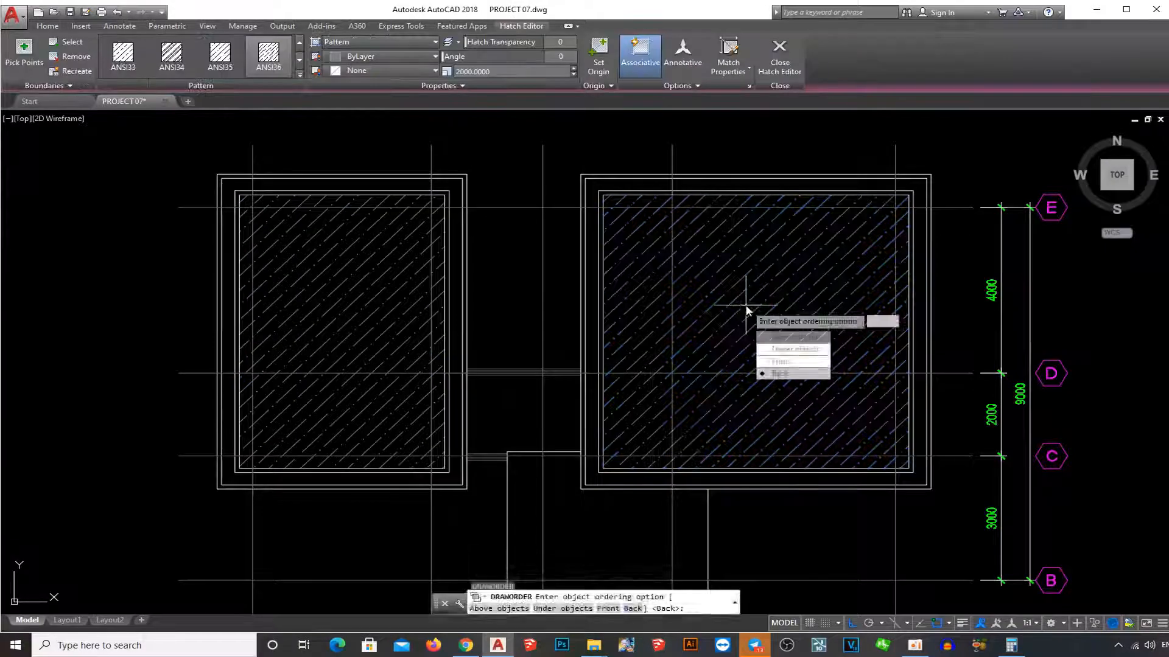
pyautogui.press('Return')
pyautogui.write('b')
pyautogui.press('Return')
pyautogui.scroll(-2, 716, 298)
pyautogui.moveTo(713, 295); pyautogui.dragTo(681, 292, button='middle')
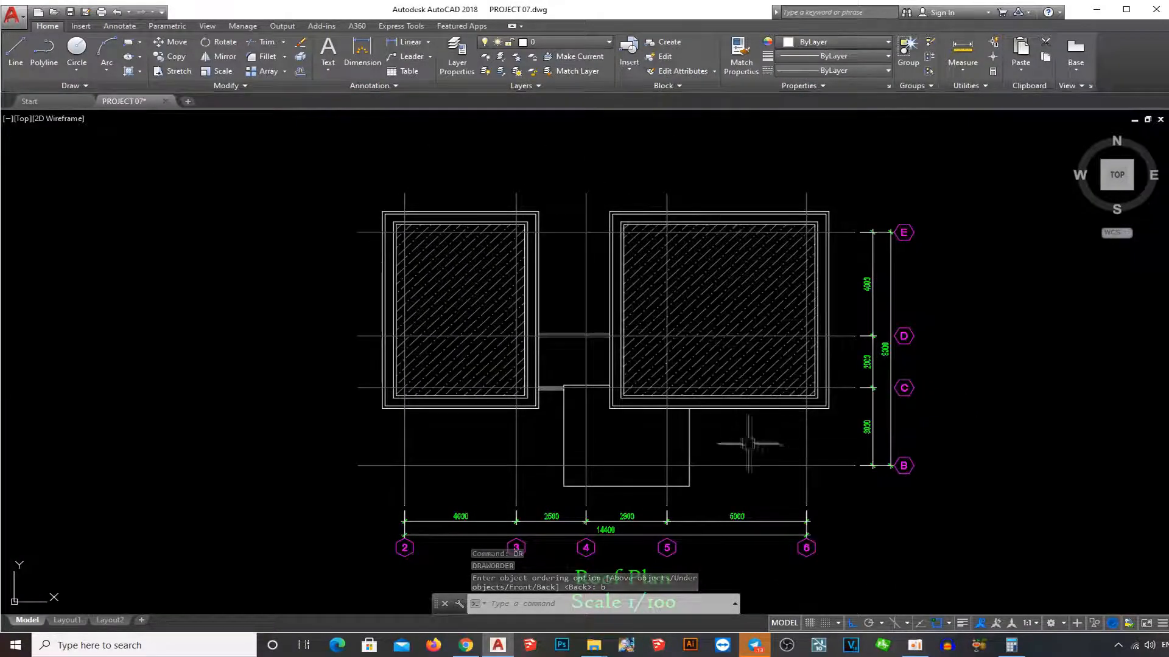
# - Put the lower outline between axes C and B on layer A-0-SCRN and send it to the back
pyautogui.moveTo(749, 444); pyautogui.dragTo(738, 404, button='middle')
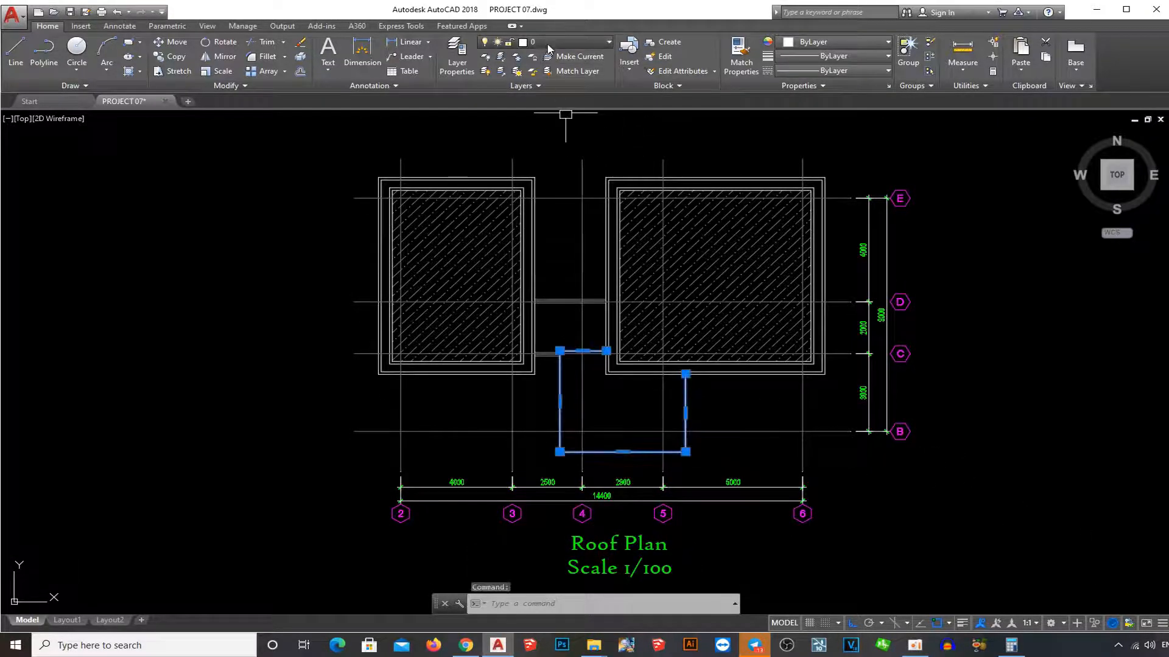
pyautogui.click(548, 45)
pyautogui.click(569, 139)
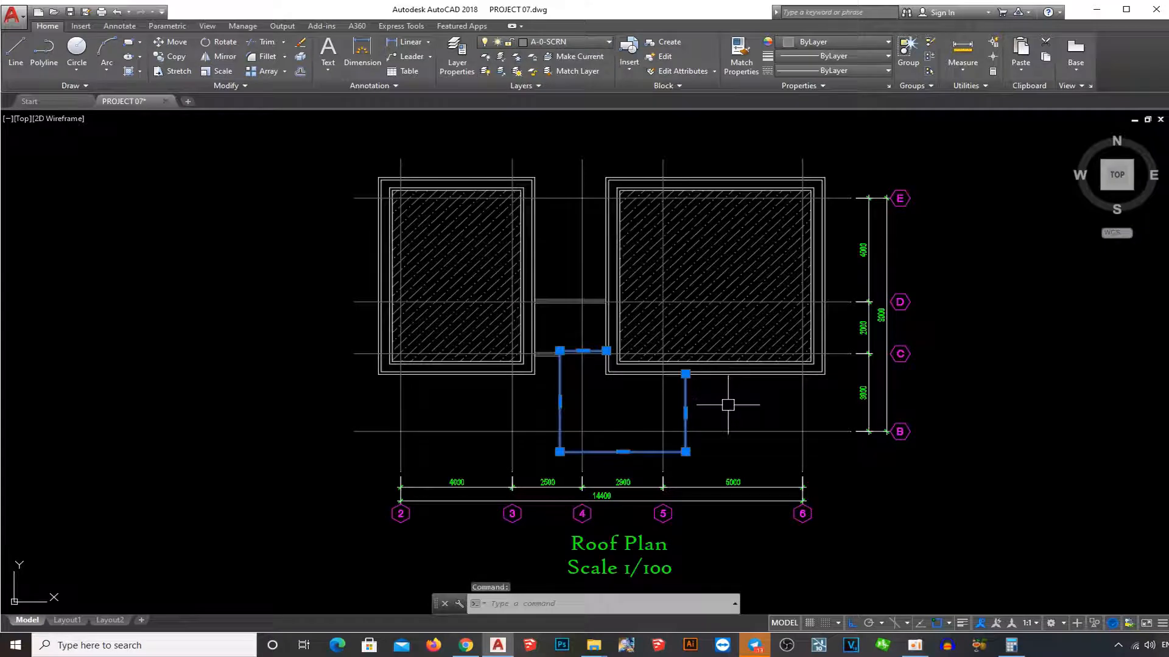
pyautogui.write('dr')
pyautogui.press('Return')
pyautogui.write('b')
pyautogui.press('Return')
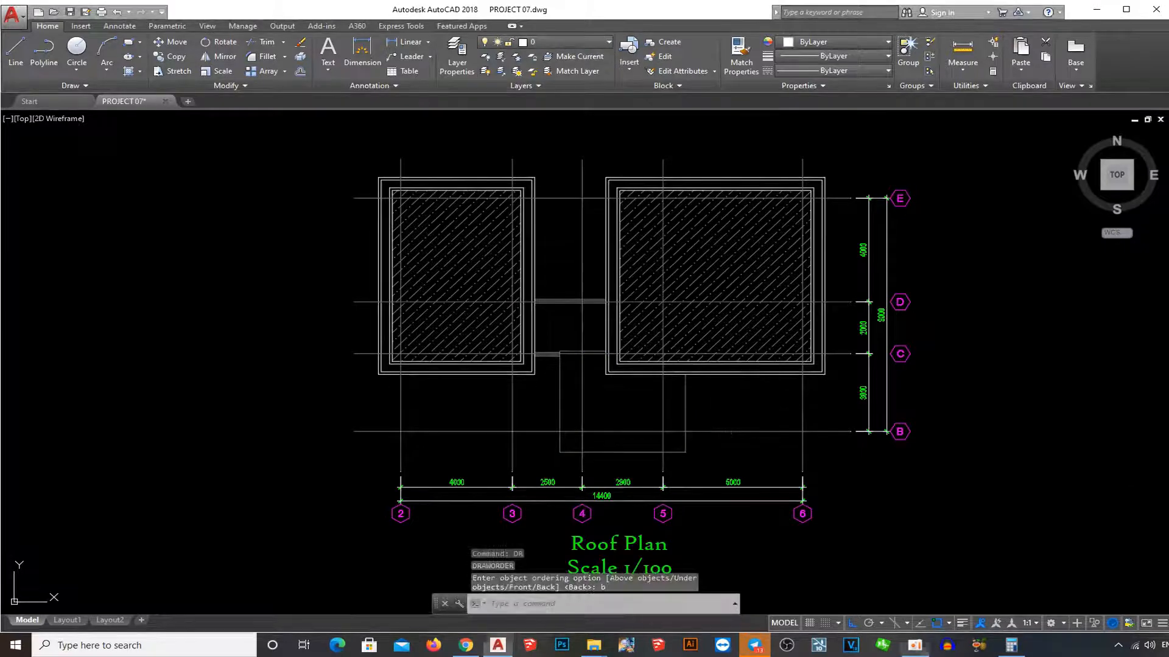
# - Draw a short horizontal polyline shaft about 374 units long on the left roof, with one slanted head stroke from its left end
pyautogui.moveTo(934, 366); pyautogui.dragTo(920, 328, button='middle')
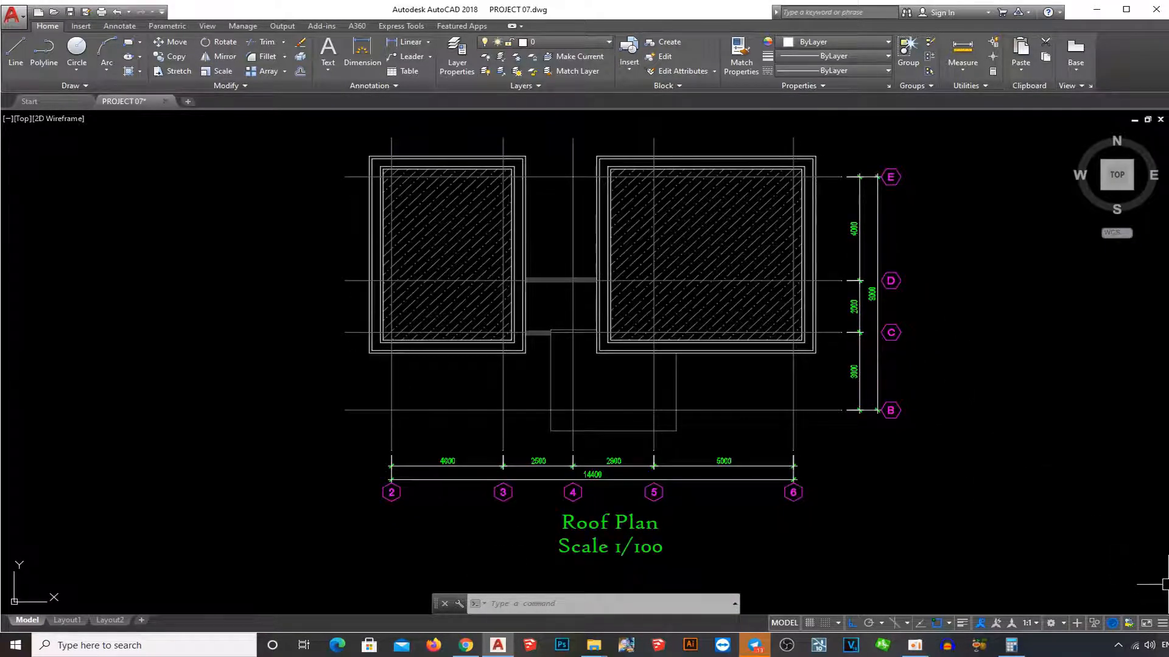
pyautogui.write('pl')
pyautogui.press('Return')
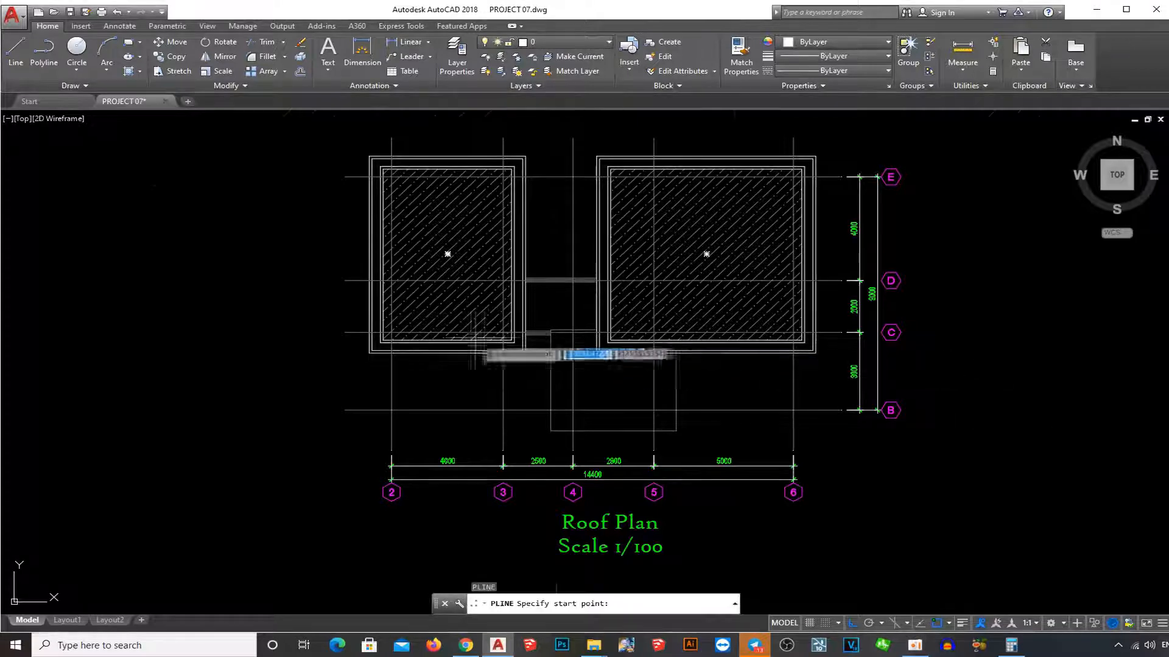
pyautogui.scroll(6, 422, 326)
pyautogui.click(368, 329)
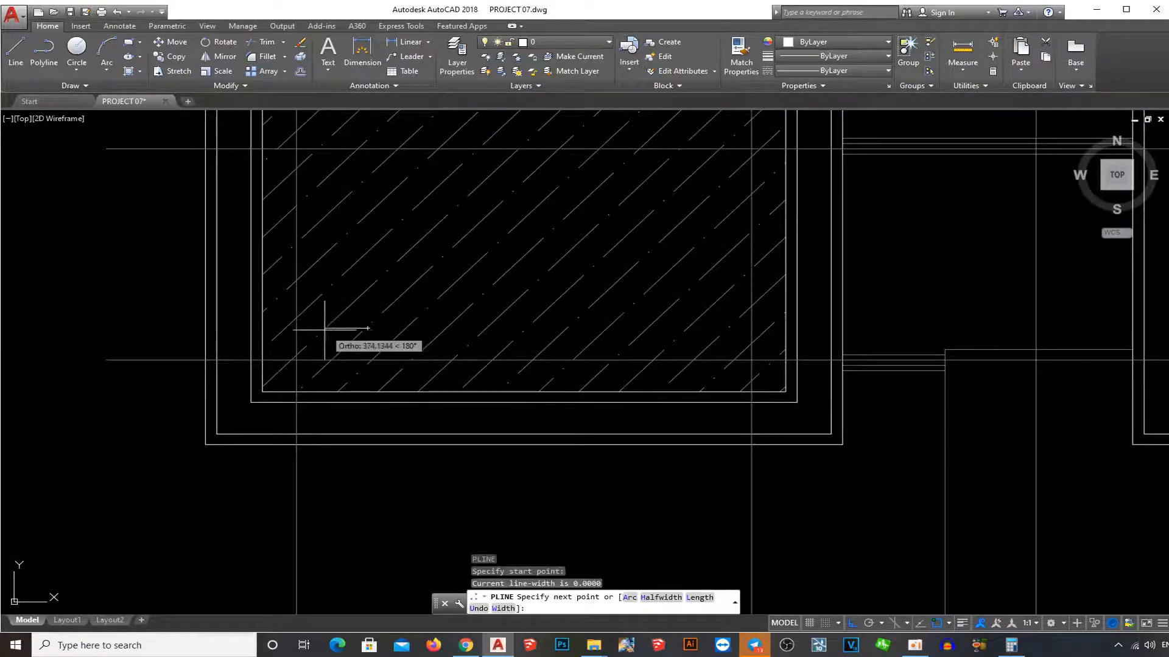
pyautogui.click(324, 329)
pyautogui.press('F8')
pyautogui.scroll(2, 344, 315)
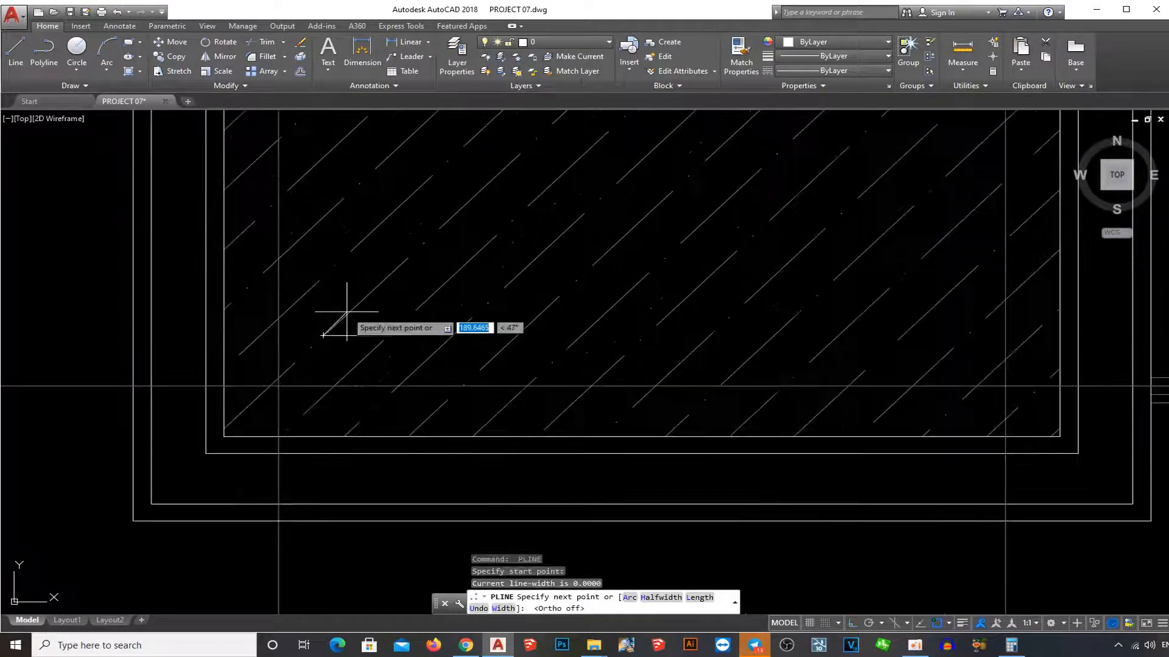
pyautogui.click(346, 316)
pyautogui.press('Escape')
# - Mirror the slanted head stroke about the horizontal shaft to complete the left-pointing arrow
pyautogui.write('mi')
pyautogui.press('Return')
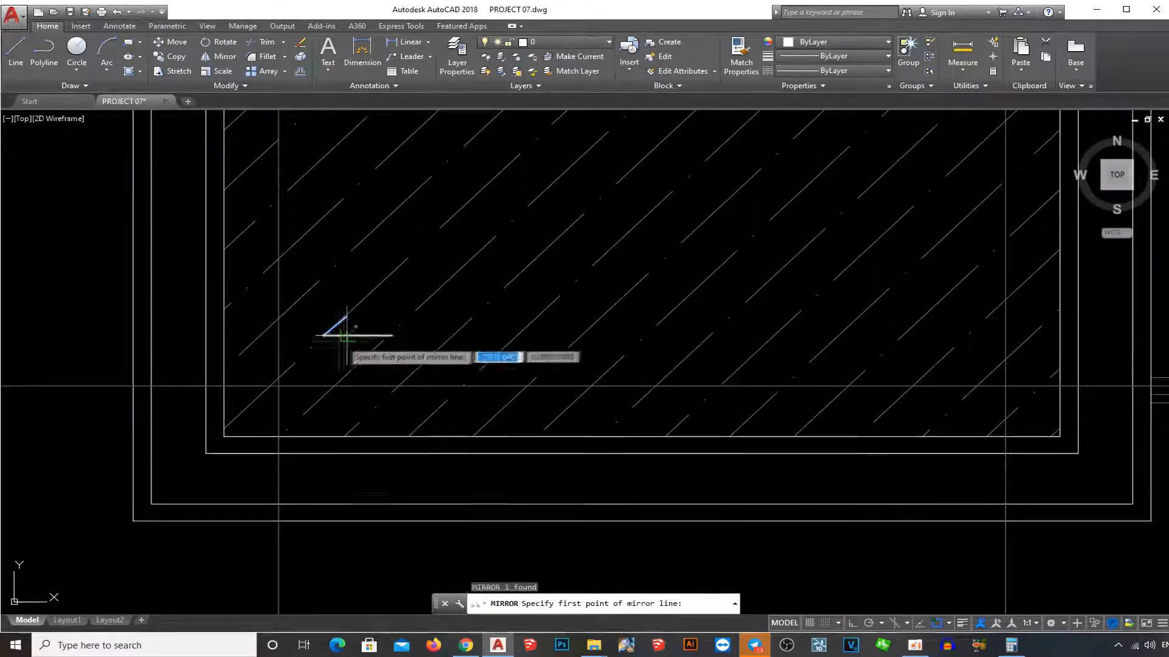
pyautogui.press('F8')
pyautogui.click(323, 335)
pyautogui.click(481, 336)
pyautogui.press('Return')
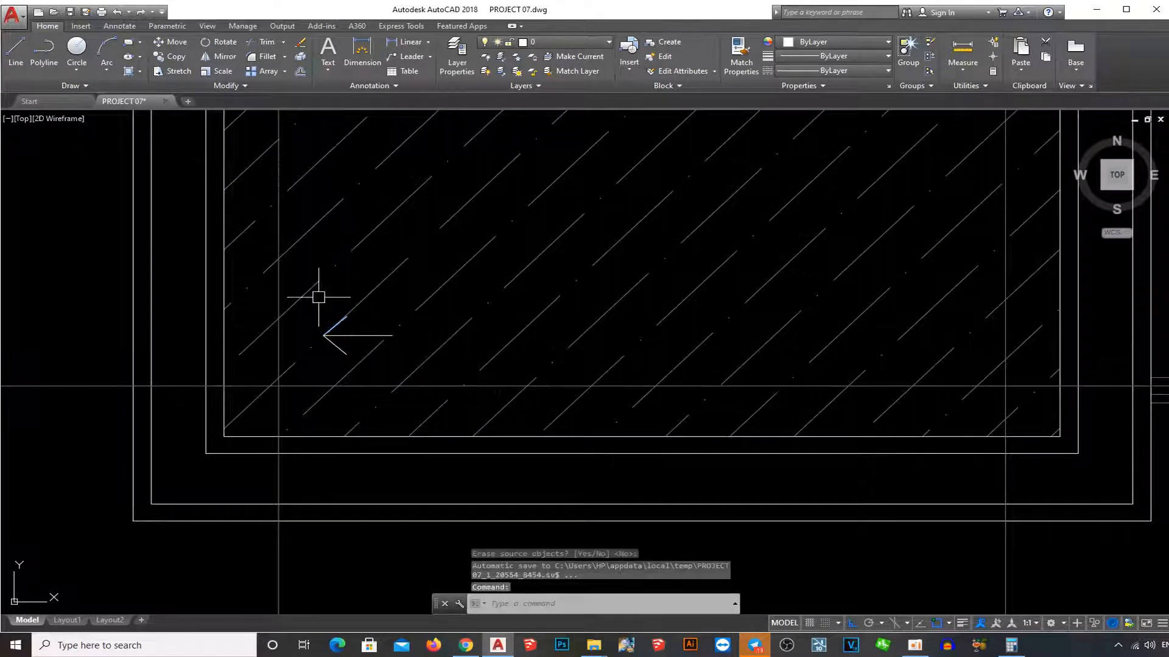
pyautogui.click(319, 297)
pyautogui.click(460, 375)
pyautogui.scroll(-2, 466, 371)
pyautogui.write('mi')
pyautogui.press('Return')
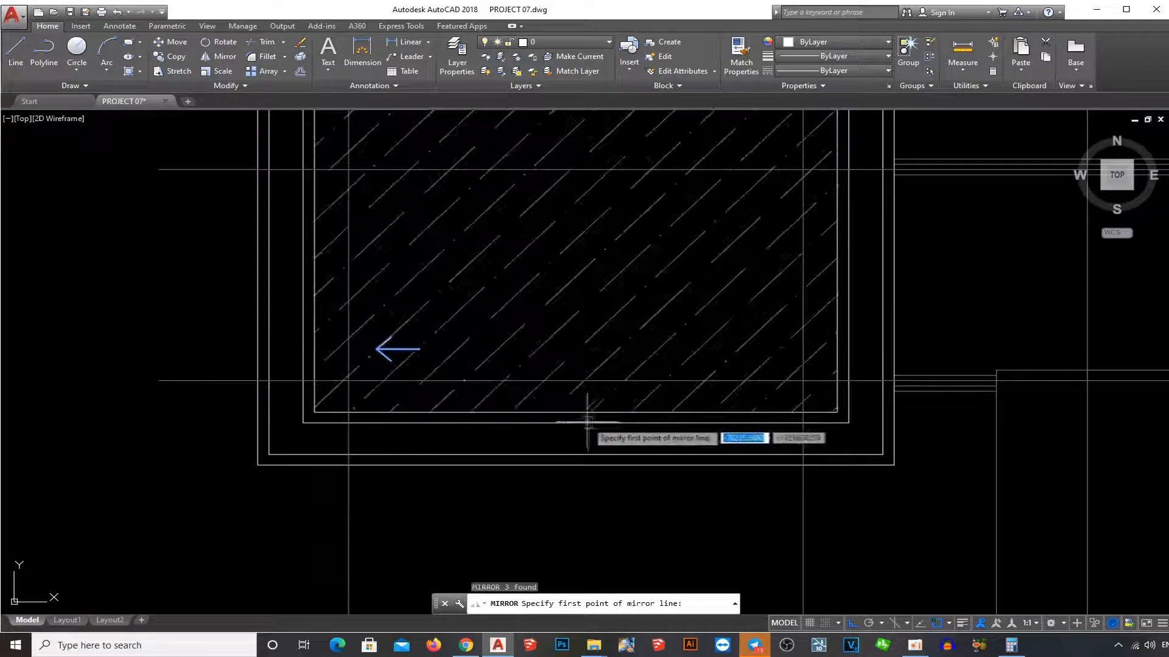
pyautogui.press('Escape')
pyautogui.press('Escape')
pyautogui.click(362, 324)
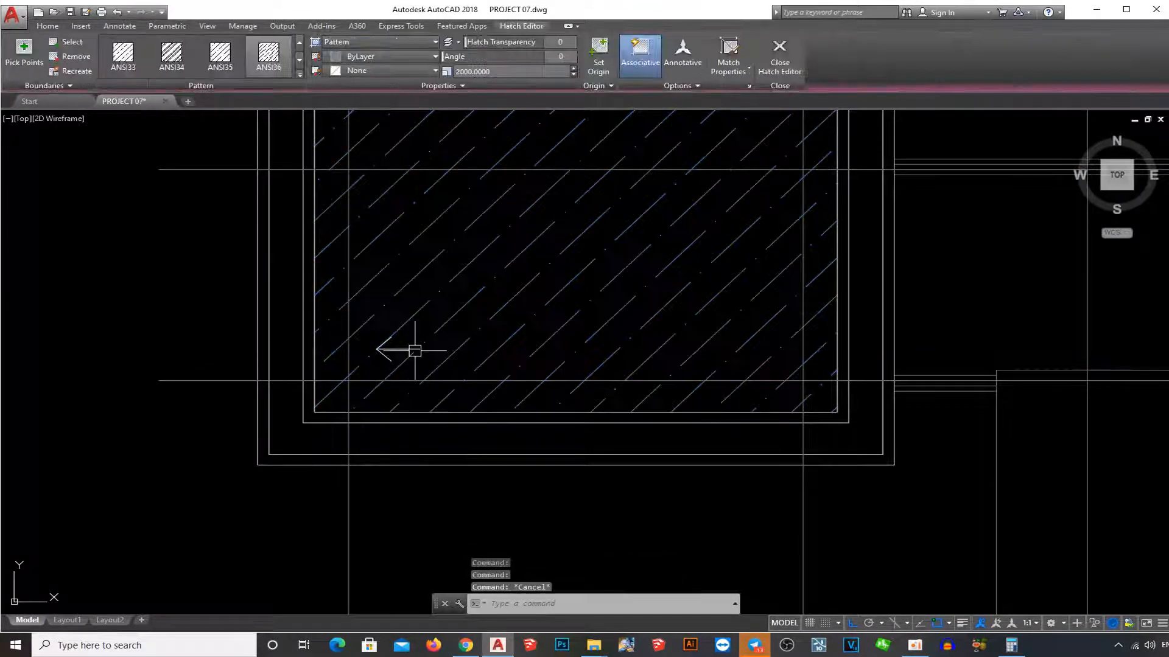
pyautogui.press('Escape')
# - Move the left-pointing arrow from the hatch into the strip between the edge outlines at the left roof's lower-left corner
pyautogui.scroll(2, 365, 326)
pyautogui.click(365, 326)
pyautogui.click(539, 396)
pyautogui.scroll(-2, 600, 378)
pyautogui.write('m')
pyautogui.press('Return')
pyautogui.click(600, 378)
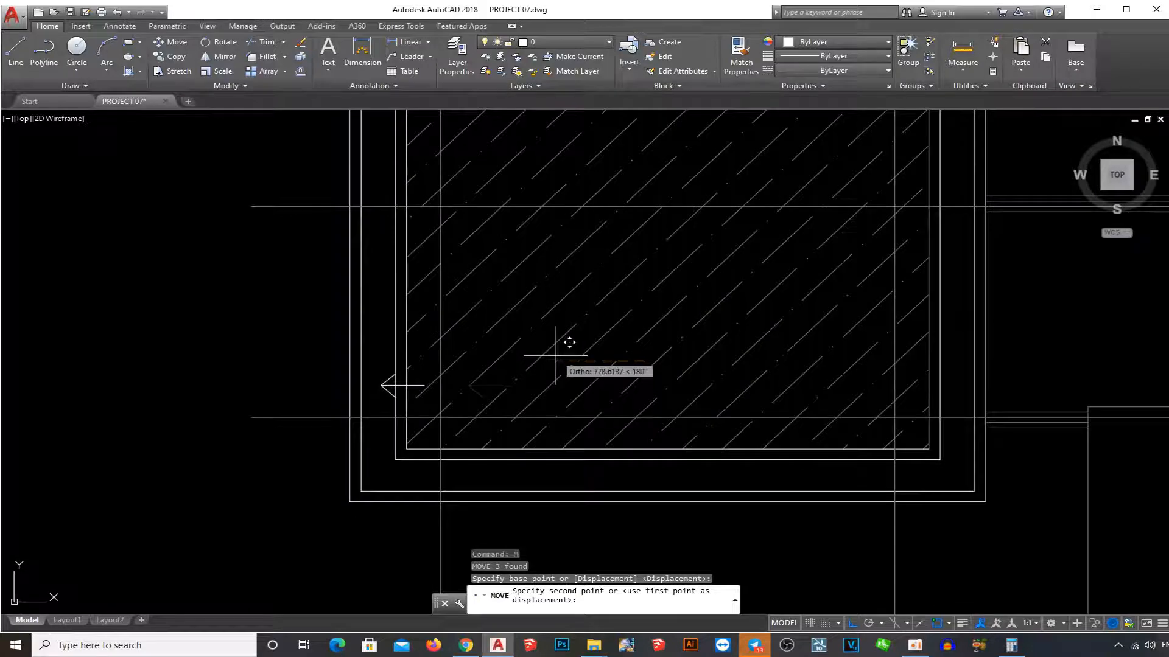
pyautogui.press('F8')
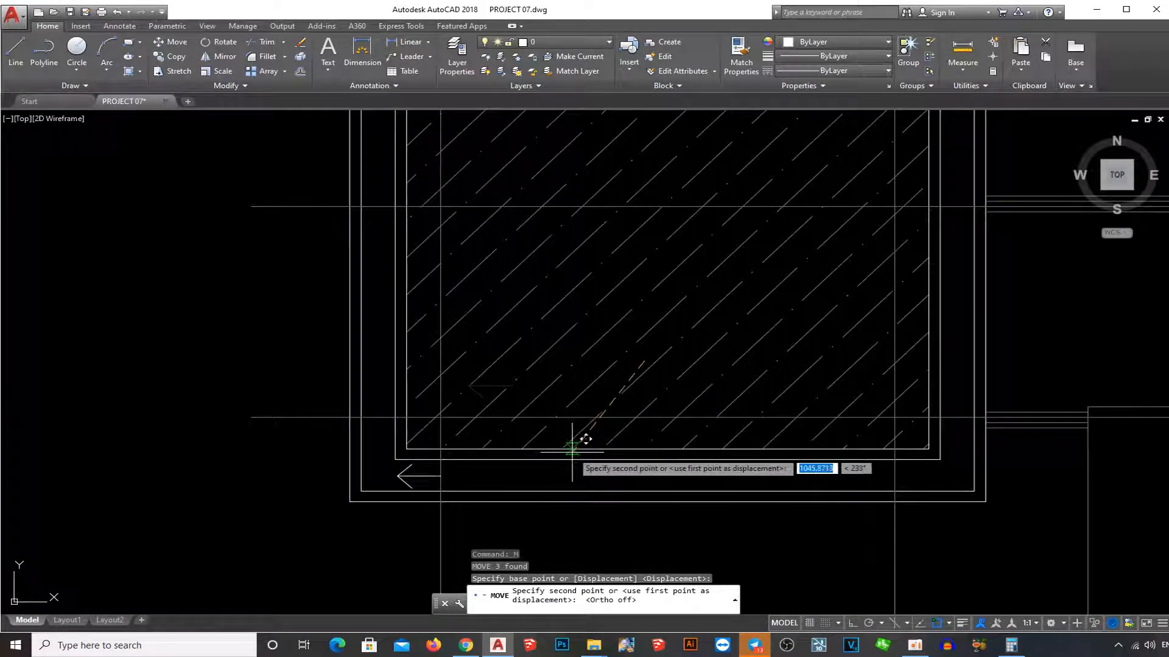
pyautogui.press('Escape')
pyautogui.press('Escape')
# - Nudge the arrow slightly down within the strip and draw a small drain circle in the corner ahead of its tip
pyautogui.scroll(3, 409, 476)
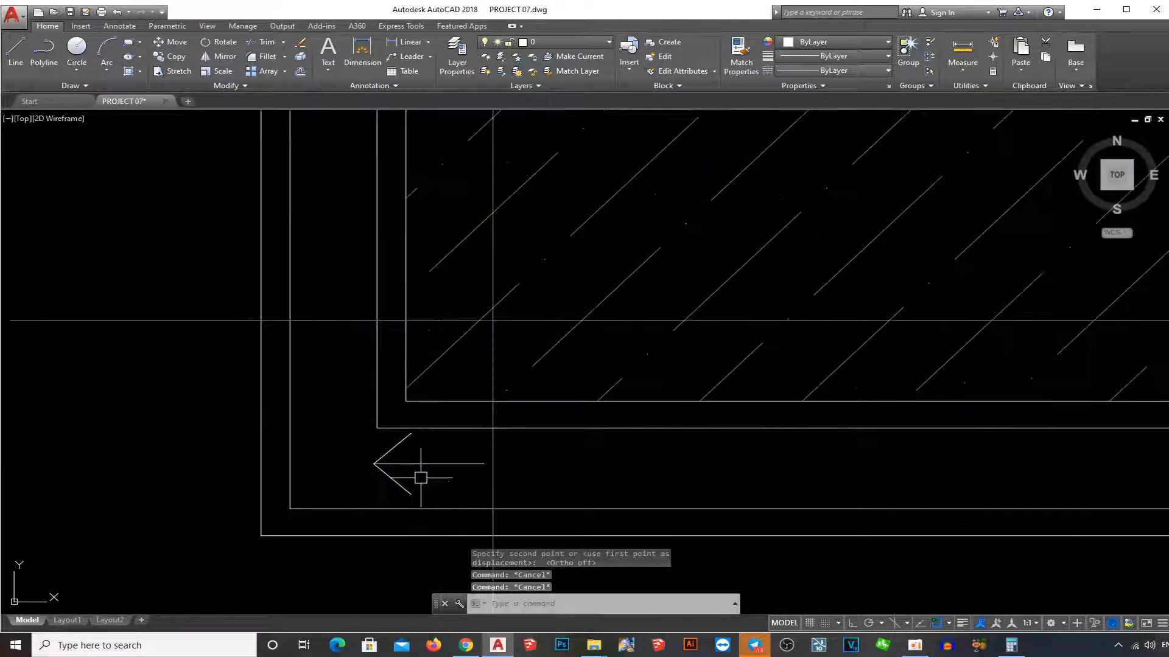
pyautogui.click(355, 451)
pyautogui.write('m')
pyautogui.press('Return')
pyautogui.click(596, 448)
pyautogui.click(594, 452)
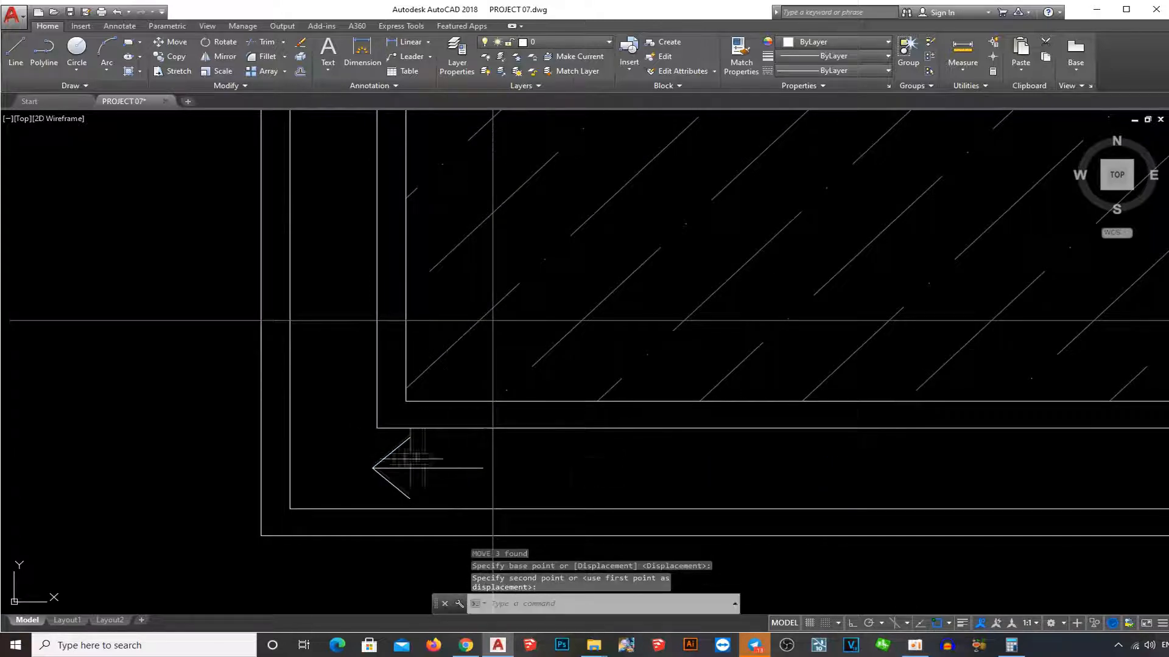
pyautogui.click(349, 471)
pyautogui.press('Escape')
# - Copy the horizontal arrow straight left to the empty area outside the left roof
pyautogui.click(404, 481)
pyautogui.click(363, 448)
pyautogui.write('co')
pyautogui.press('Return')
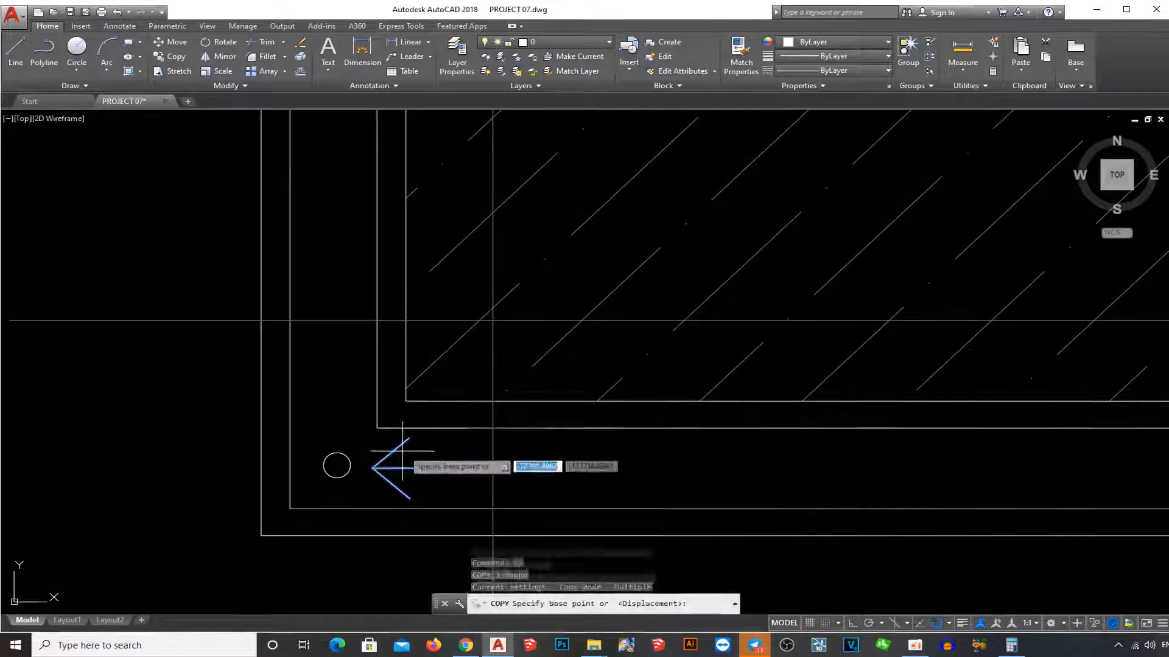
pyautogui.click(402, 451)
pyautogui.moveTo(263, 478); pyautogui.dragTo(521, 446, button='middle')
pyautogui.press('F8')
pyautogui.click(370, 426)
pyautogui.press('Escape')
# - Rotate the copied arrow so that it points down
pyautogui.click(402, 417)
pyautogui.click(326, 459)
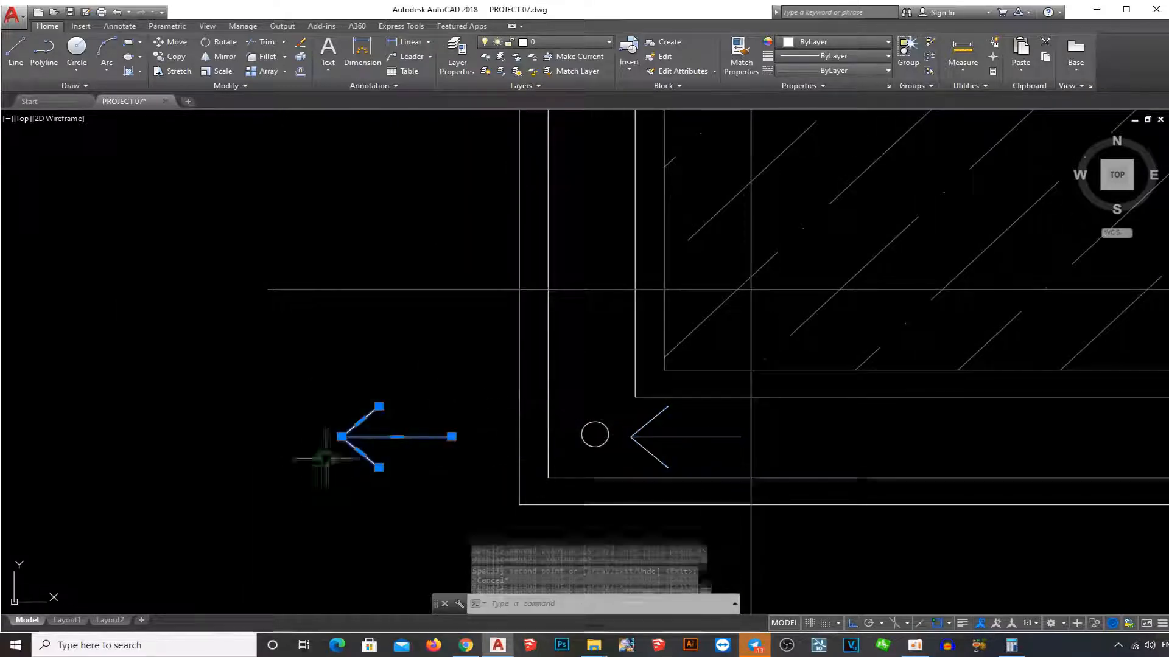
pyautogui.write('ro')
pyautogui.press('Return')
pyautogui.click(372, 385)
pyautogui.click(394, 329)
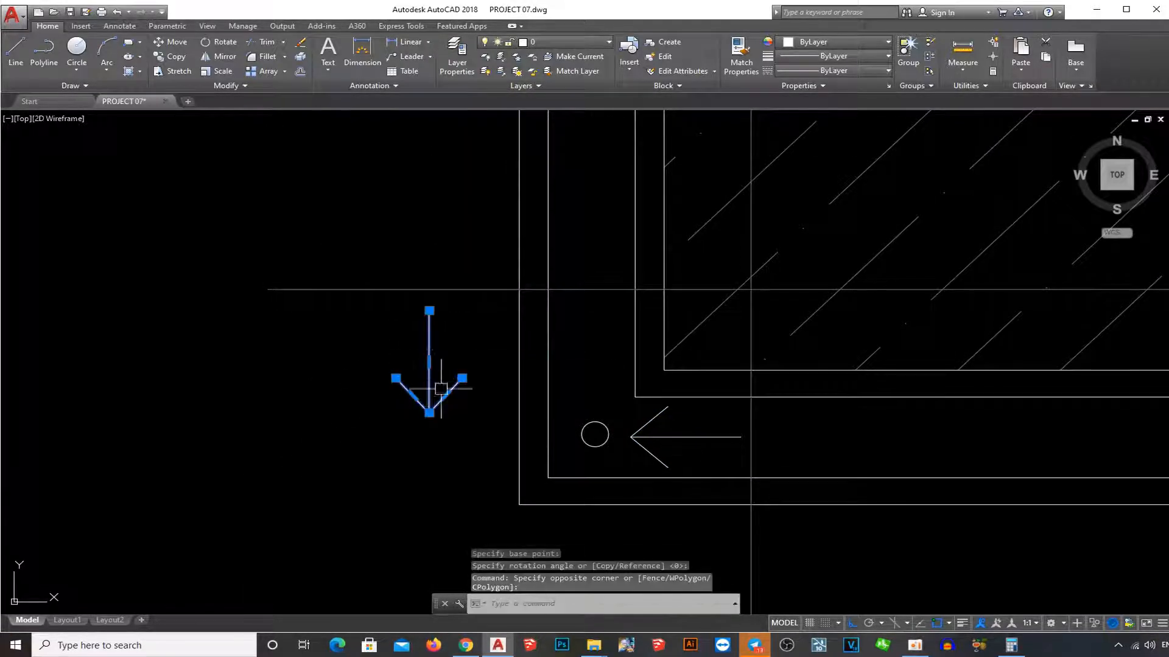
# - Move the downward arrow directly above the drain circle, then shift it up to leave a small gap
pyautogui.write('m')
pyautogui.press('Return')
pyautogui.click(429, 413)
pyautogui.click(595, 422)
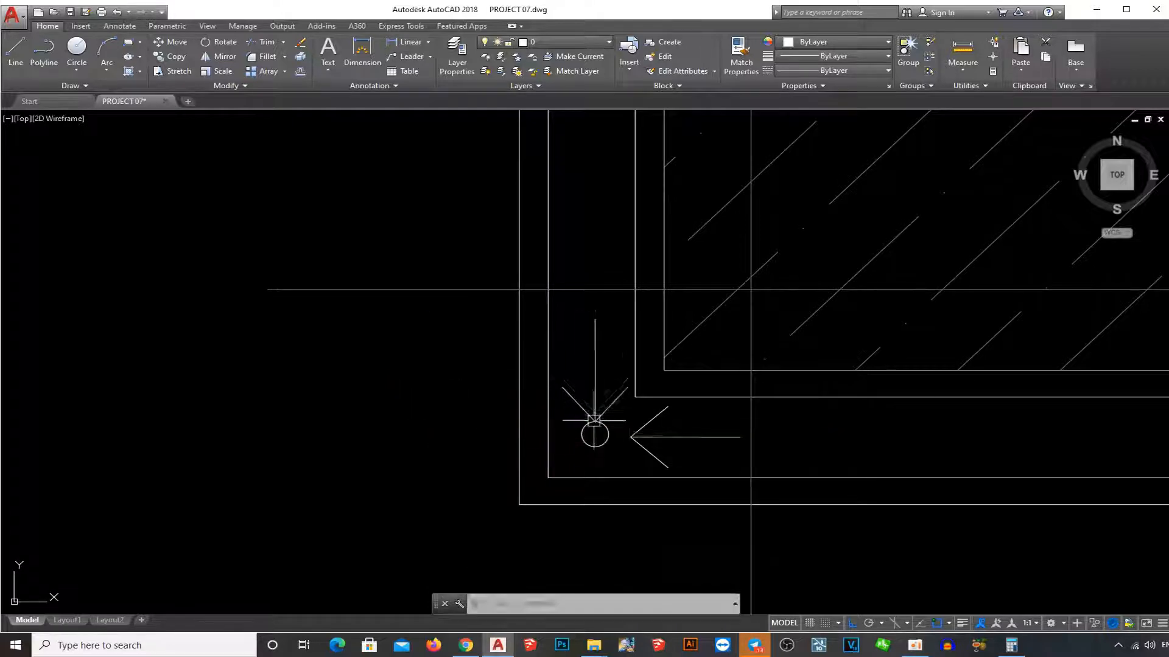
pyautogui.click(627, 416)
pyautogui.click(570, 402)
pyautogui.write('m')
pyautogui.press('Return')
pyautogui.click(429, 394)
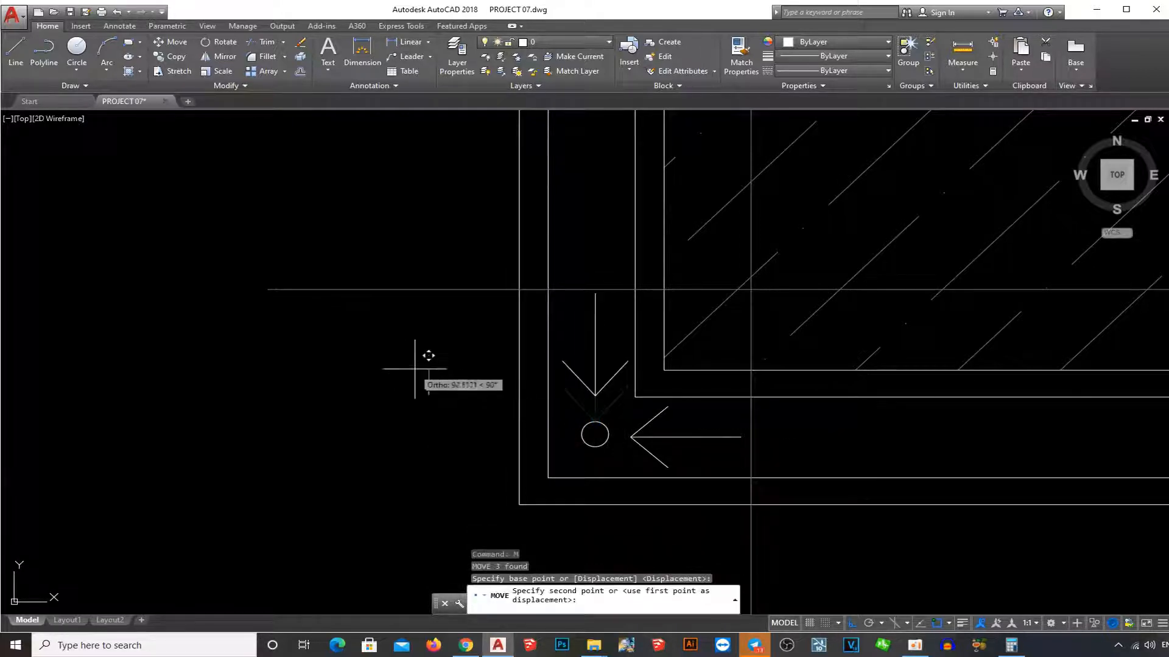
pyautogui.scroll(-3, 517, 408)
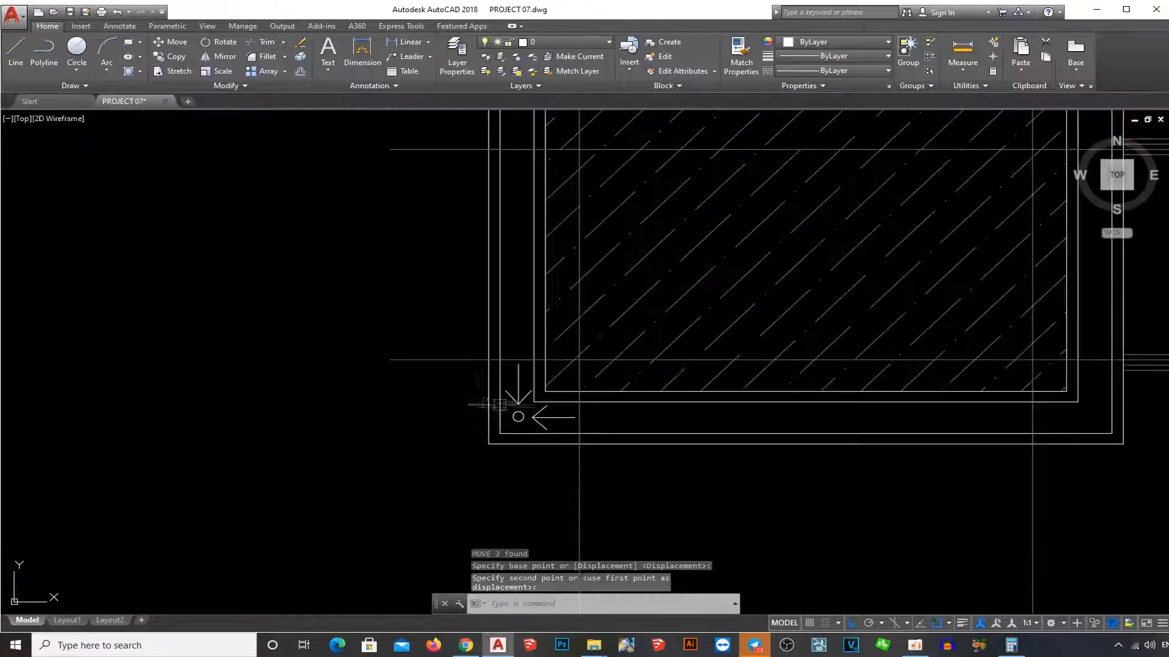
# - Delete the slanted head strokes of both arrows beside the drain circle, keeping their shafts
pyautogui.scroll(2, 554, 414)
pyautogui.scroll(-2, 474, 442)
pyautogui.scroll(1, 560, 444)
pyautogui.scroll(-1, 560, 443)
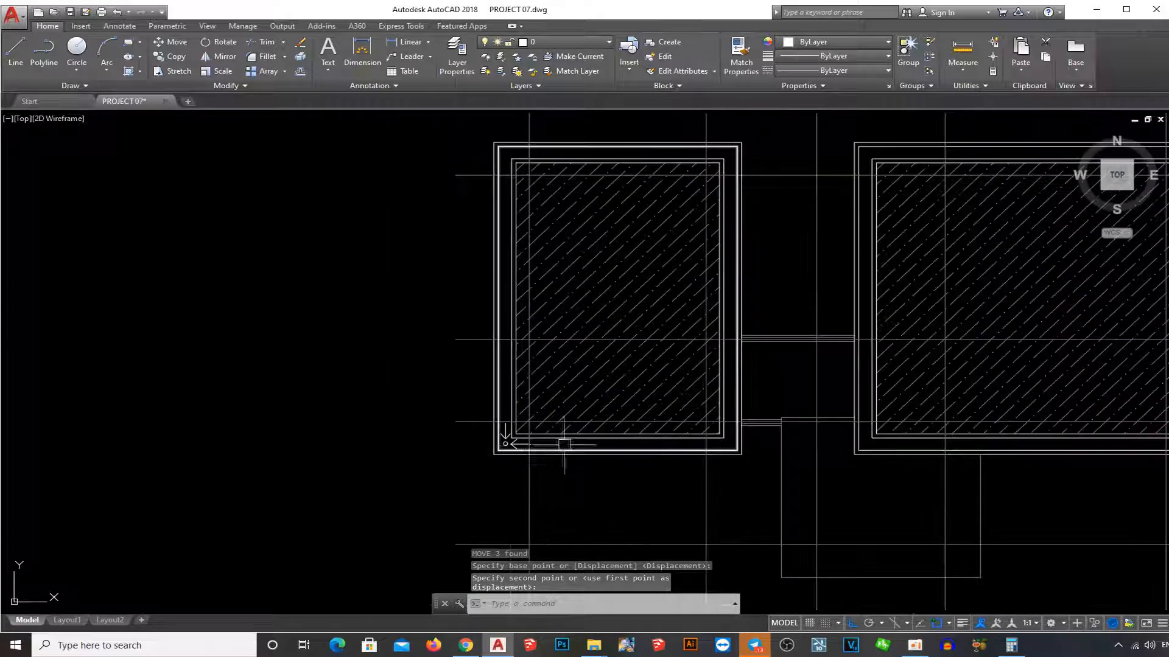
pyautogui.scroll(1, 526, 446)
pyautogui.press('Escape')
pyautogui.press('Escape')
pyautogui.scroll(3, 540, 446)
pyautogui.scroll(3, 521, 444)
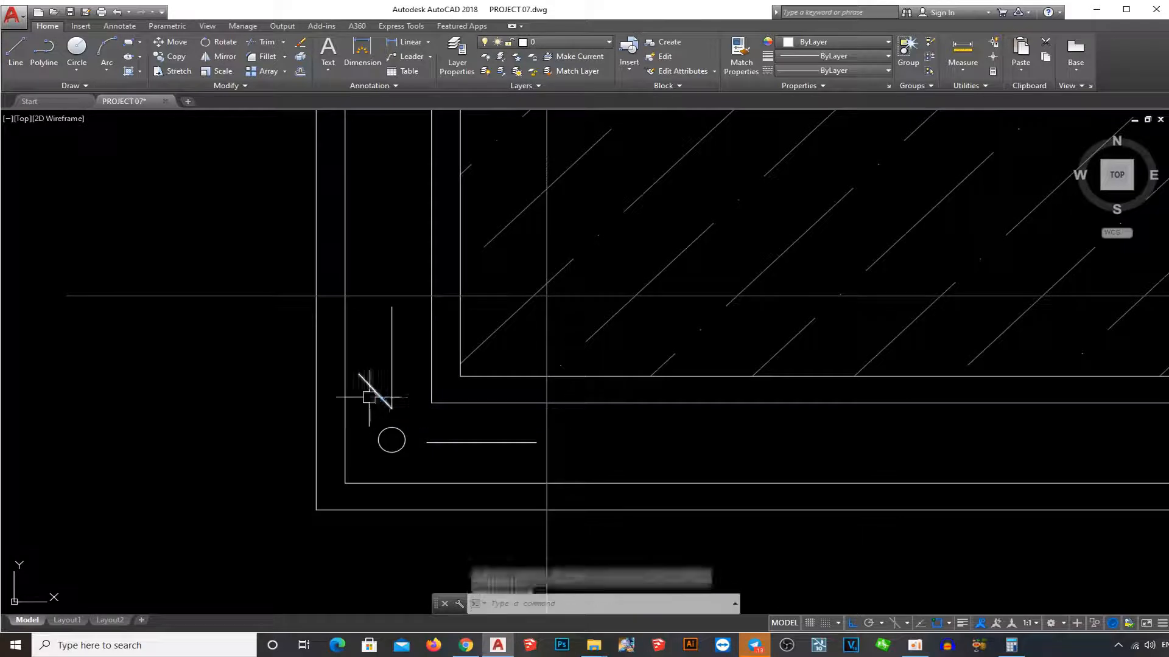
# - Draw a smaller slanted head stroke from the left end of the horizontal shaft
pyautogui.write('l')
pyautogui.press('Return')
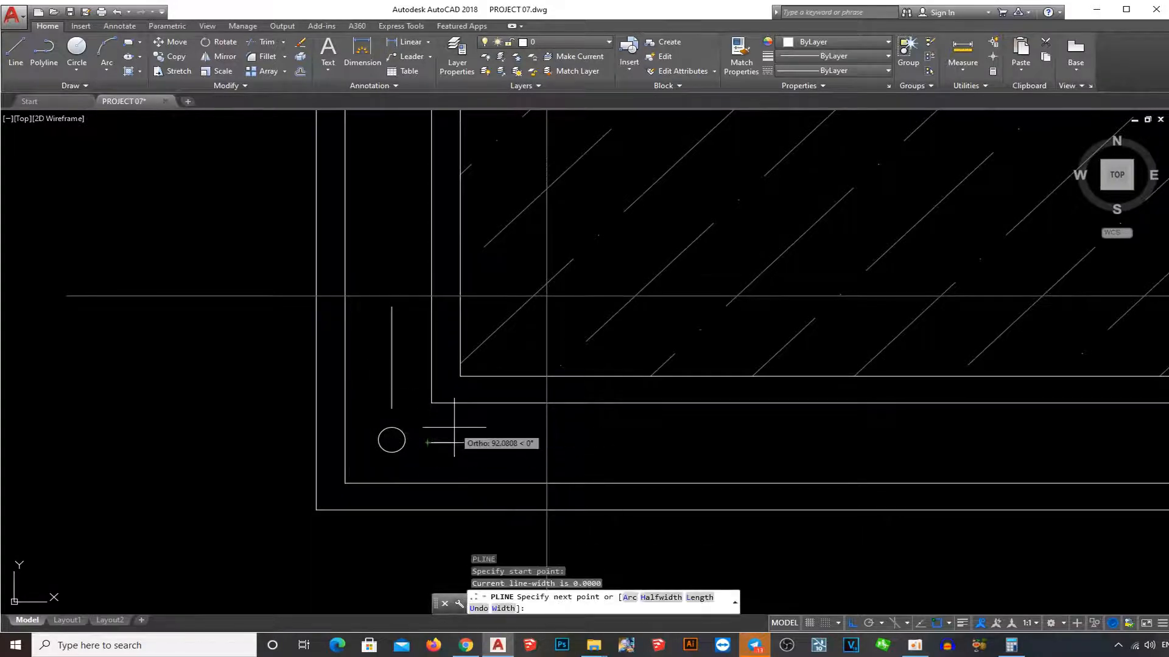
pyautogui.click(448, 429)
pyautogui.press('Escape')
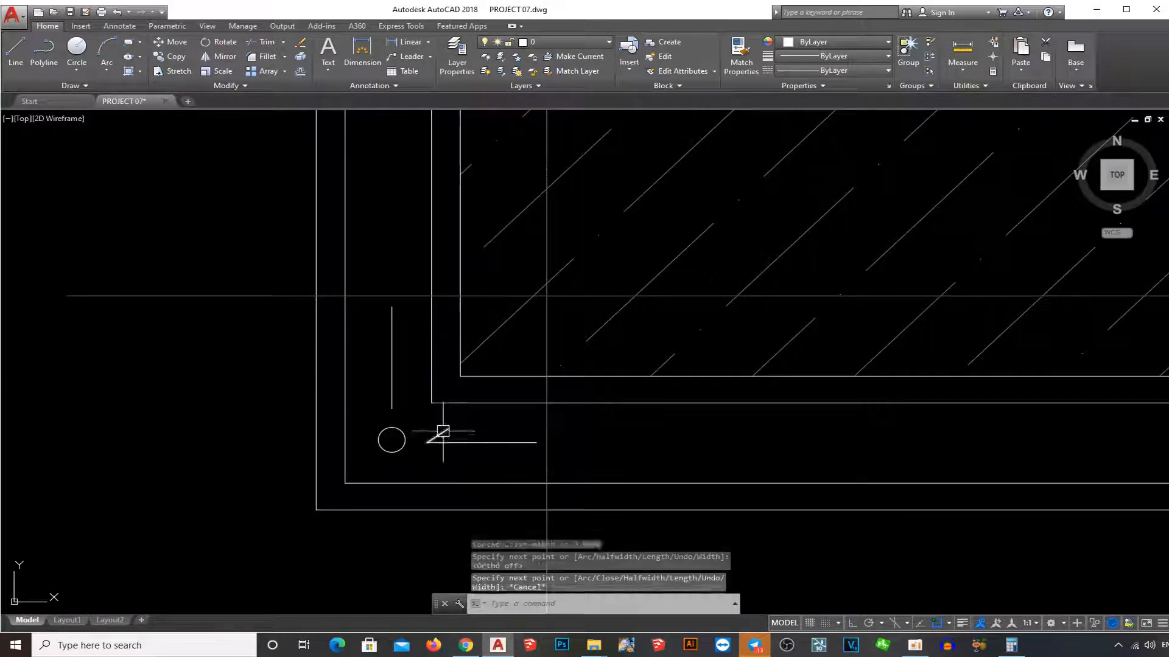
# - Mirror the smaller head stroke about the horizontal shaft, keeping the original
pyautogui.write('mi')
pyautogui.press('Return')
pyautogui.press('F8')
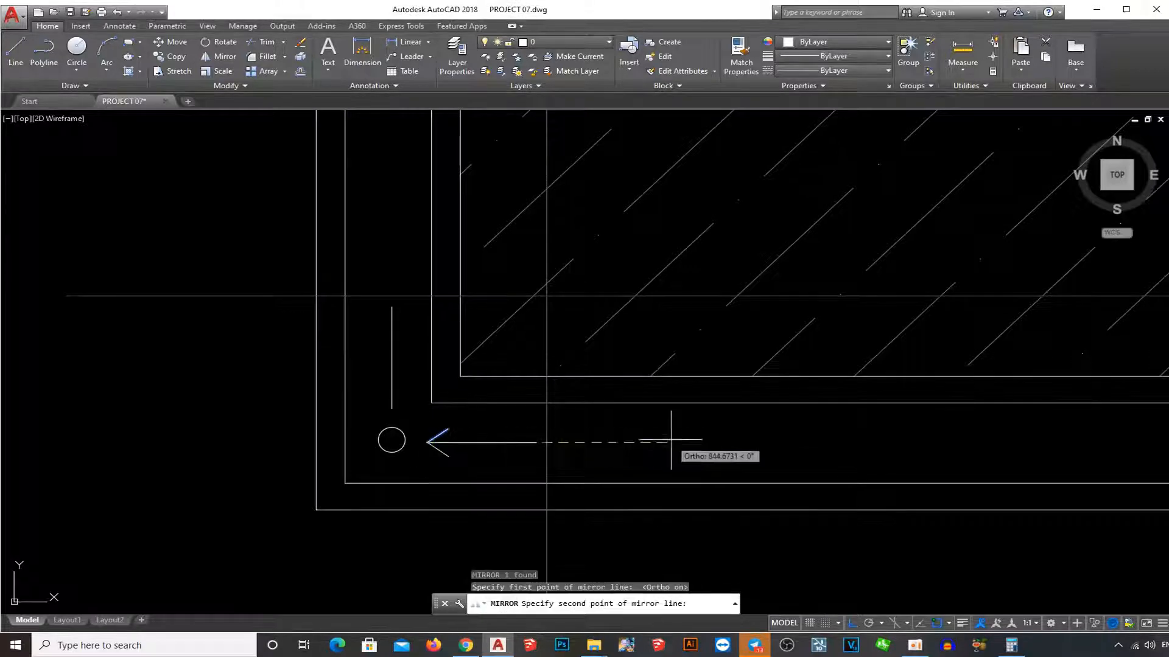
pyautogui.click(671, 440)
pyautogui.scroll(-3, 646, 438)
pyautogui.scroll(2, 491, 435)
pyautogui.press('Return')
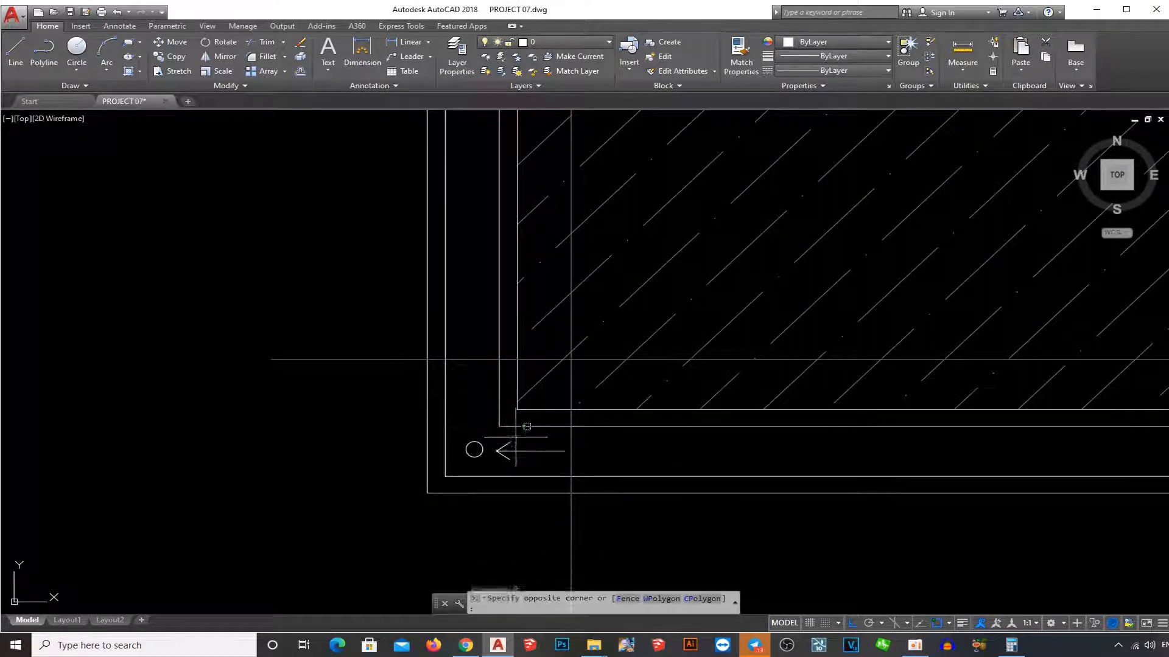
# - Copy the resized horizontal arrow to the left outside the roof and rotate the copy to point down
pyautogui.click(510, 460)
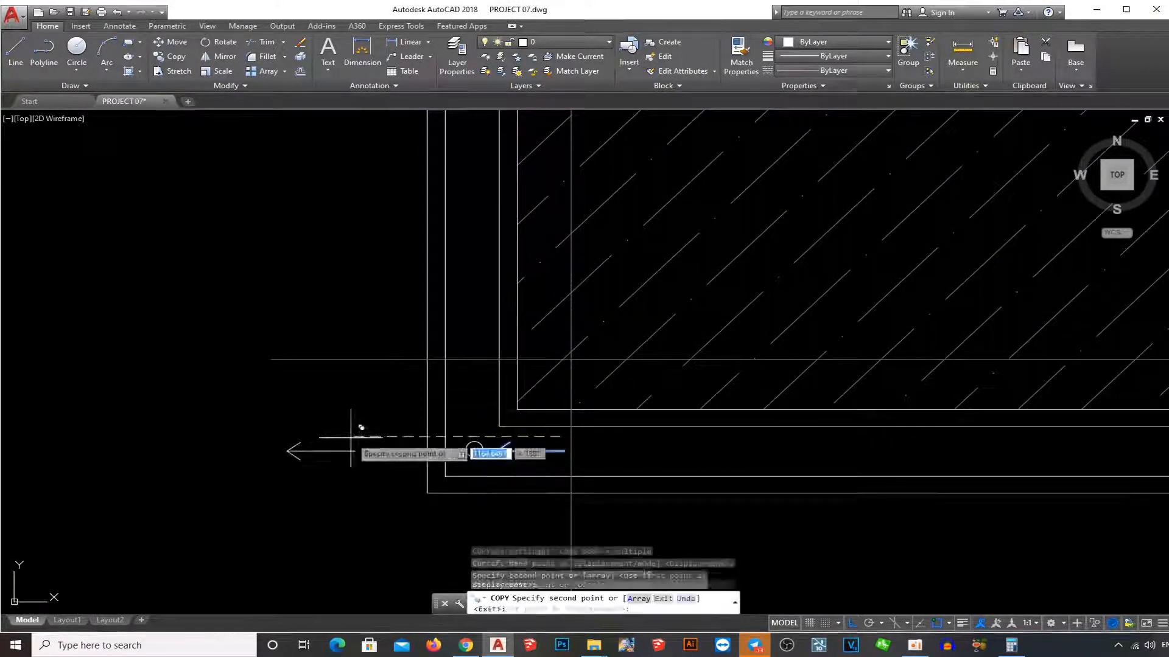
pyautogui.click(284, 451)
pyautogui.press('Escape')
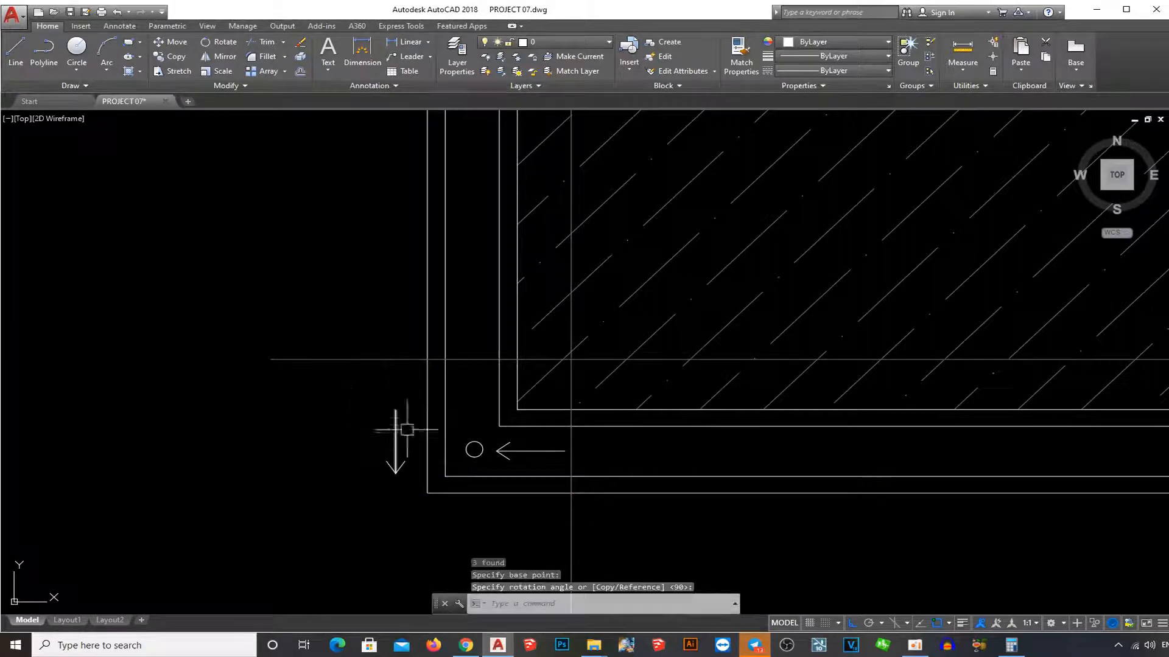
# - Move the new downward arrow into the left strip, directly above the drain circle
pyautogui.click(407, 430)
pyautogui.scroll(2, 426, 480)
pyautogui.write('M')
pyautogui.press('Return')
pyautogui.click(378, 468)
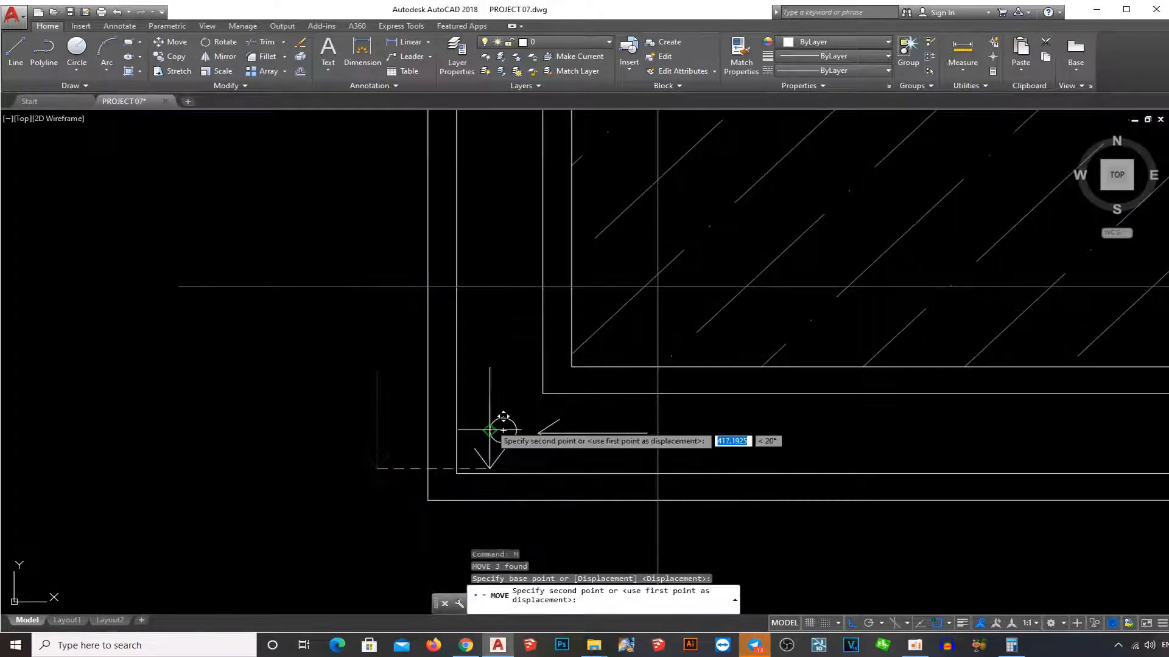
pyautogui.click(504, 418)
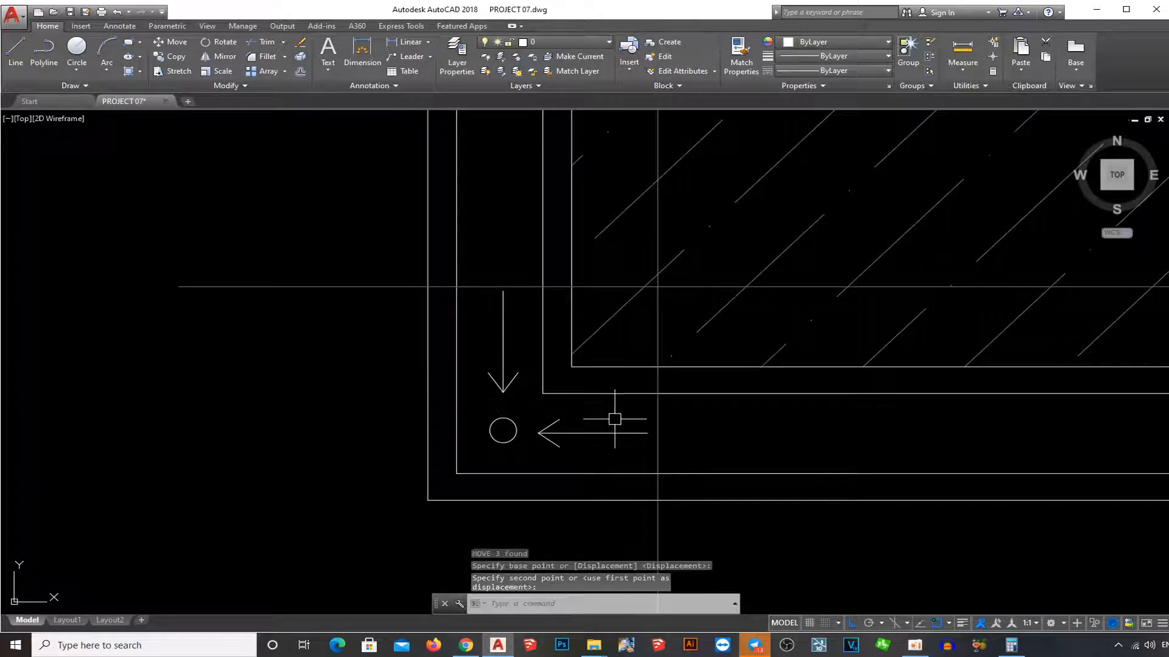
# - Shift the horizontal arrow slightly right, away from the drain circle
pyautogui.click(579, 410)
pyautogui.click(536, 460)
pyautogui.write('m')
pyautogui.press('Return')
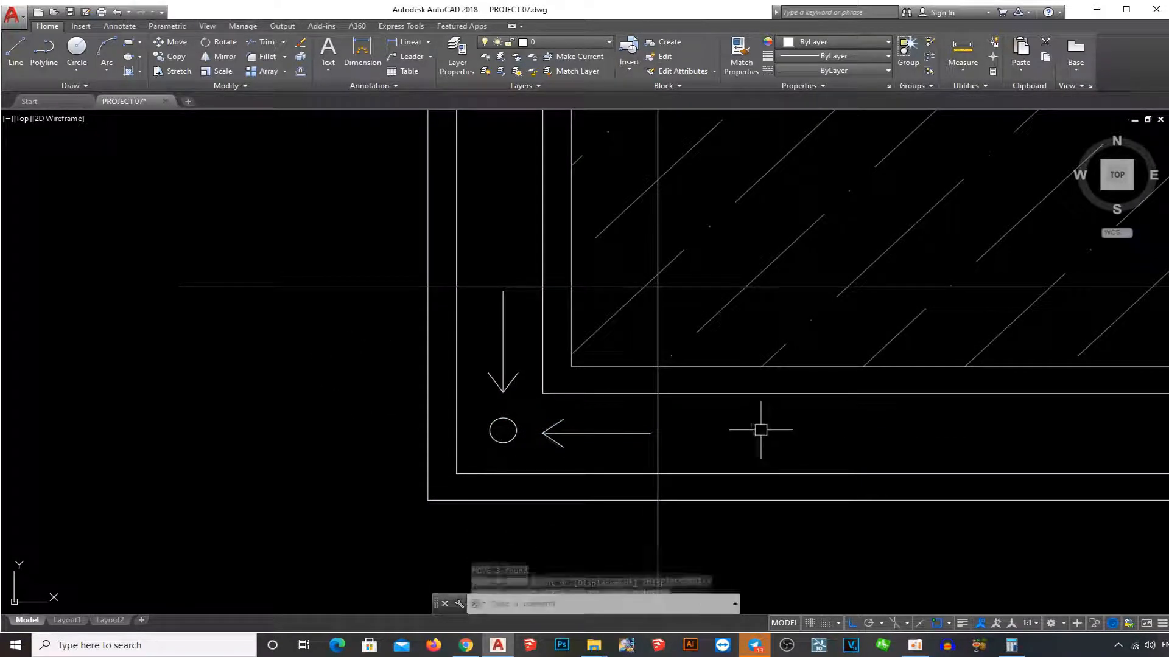
pyautogui.scroll(-2, 683, 443)
pyautogui.scroll(2, 674, 436)
pyautogui.press('Escape')
pyautogui.press('Escape')
# - Copy the drain circle and both arrows horizontally to the space between the left and right roofs
pyautogui.click(602, 466)
pyautogui.click(504, 430)
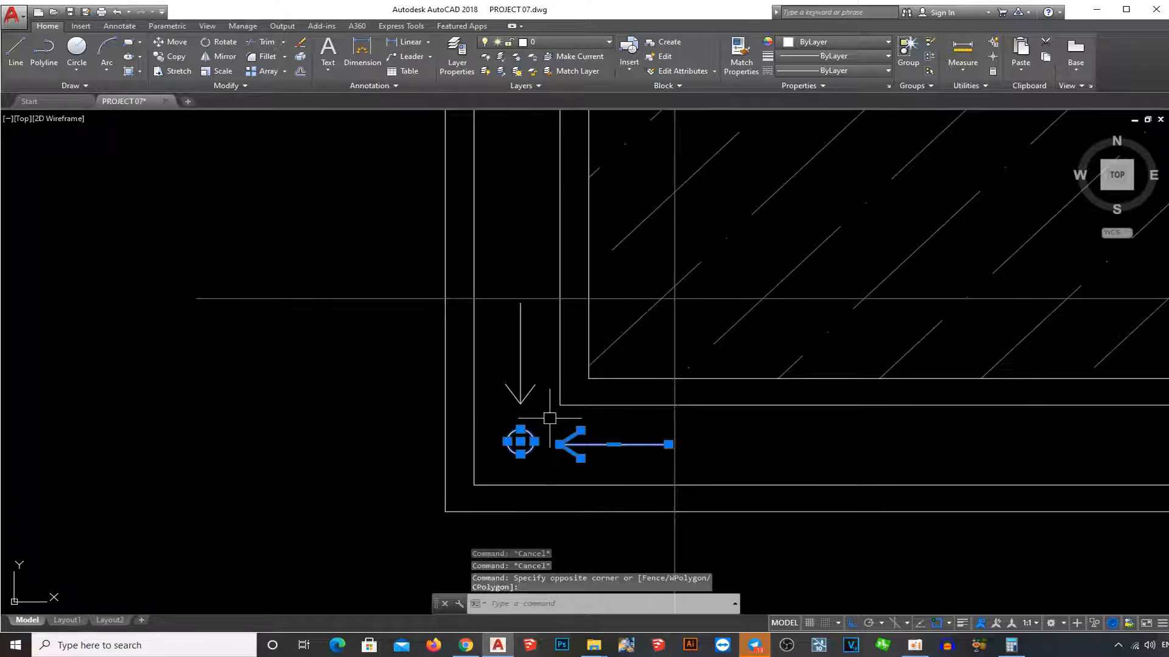
pyautogui.click(549, 418)
pyautogui.click(510, 377)
pyautogui.write('co')
pyautogui.press('Return')
pyautogui.click(520, 395)
pyautogui.scroll(-2, 594, 390)
pyautogui.moveTo(593, 390); pyautogui.dragTo(264, 417, button='middle')
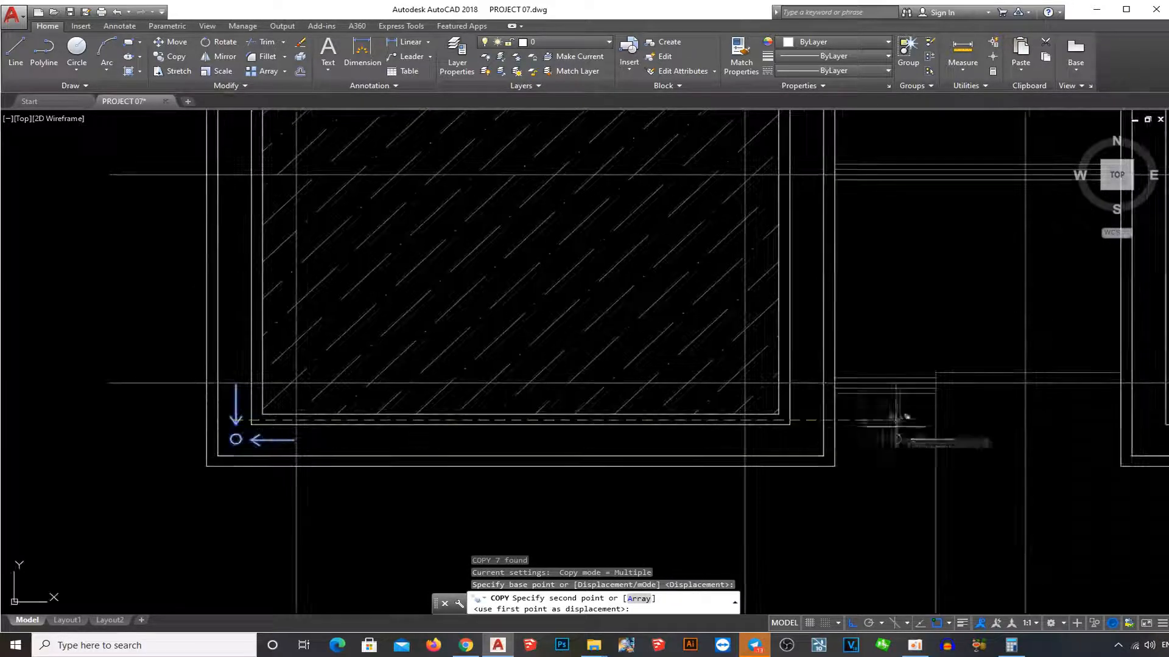
pyautogui.click(884, 424)
pyautogui.press('Escape')
# - Mirror the copied drain symbol about a vertical line and erase the source objects
pyautogui.scroll(2, 908, 430)
pyautogui.click(835, 316)
pyautogui.click(987, 480)
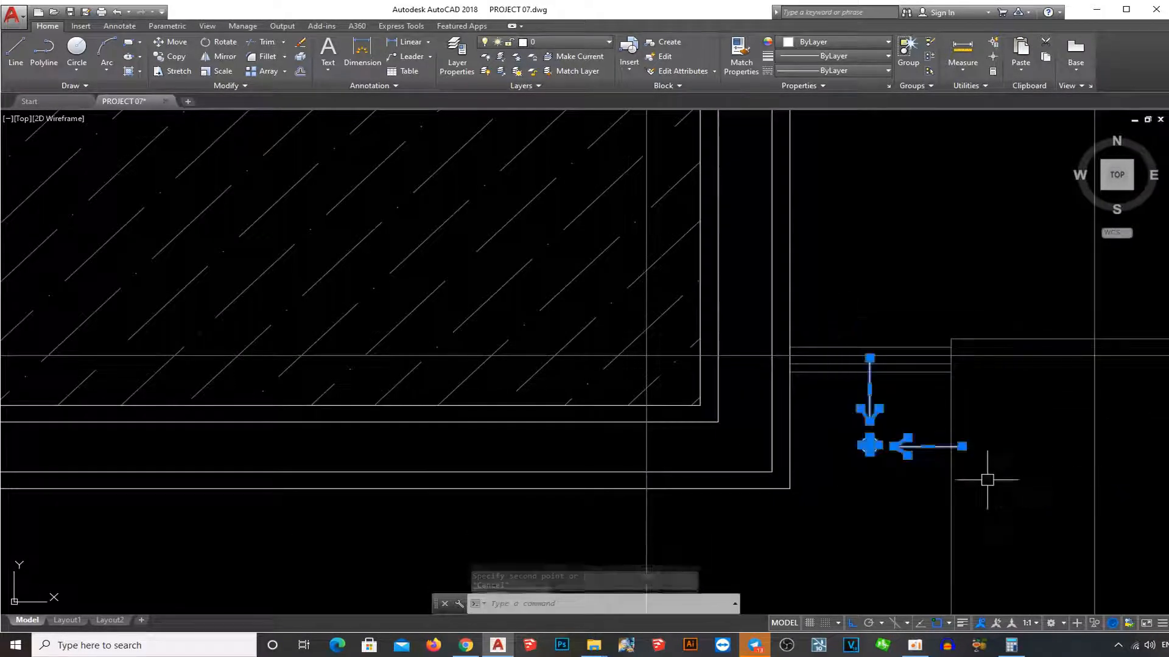
pyautogui.write('mi')
pyautogui.press('Return')
pyautogui.click(881, 293)
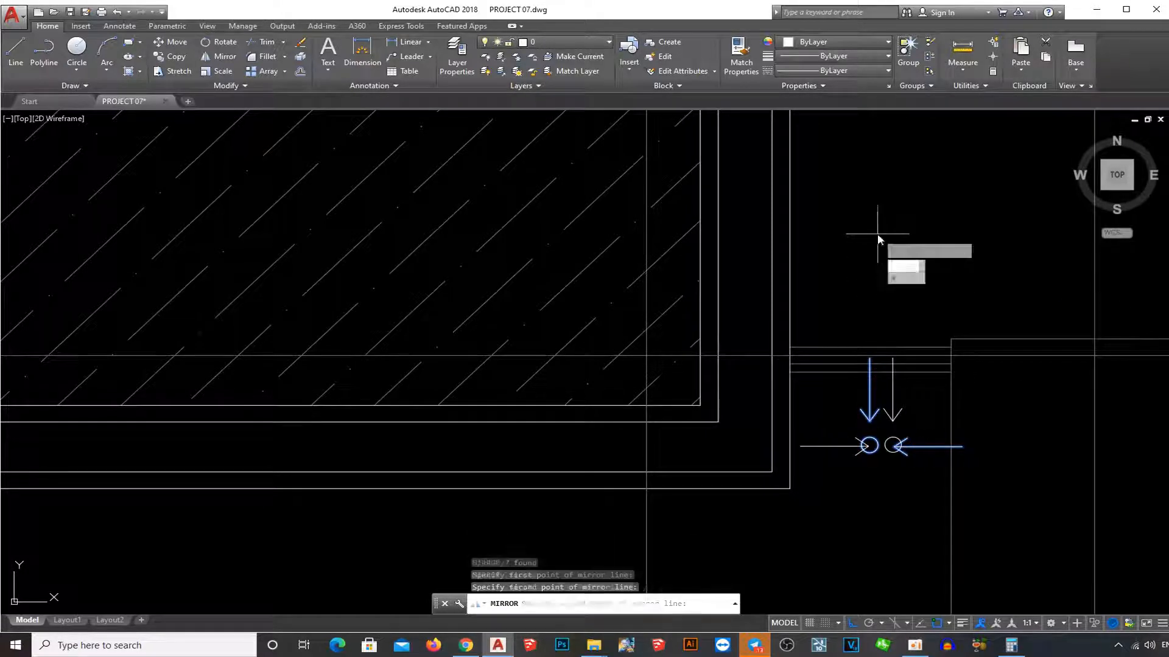
# - Move the mirrored drain circle and arrows horizontally into the lower-right corner strip of the left roof
pyautogui.click(758, 313)
pyautogui.click(944, 464)
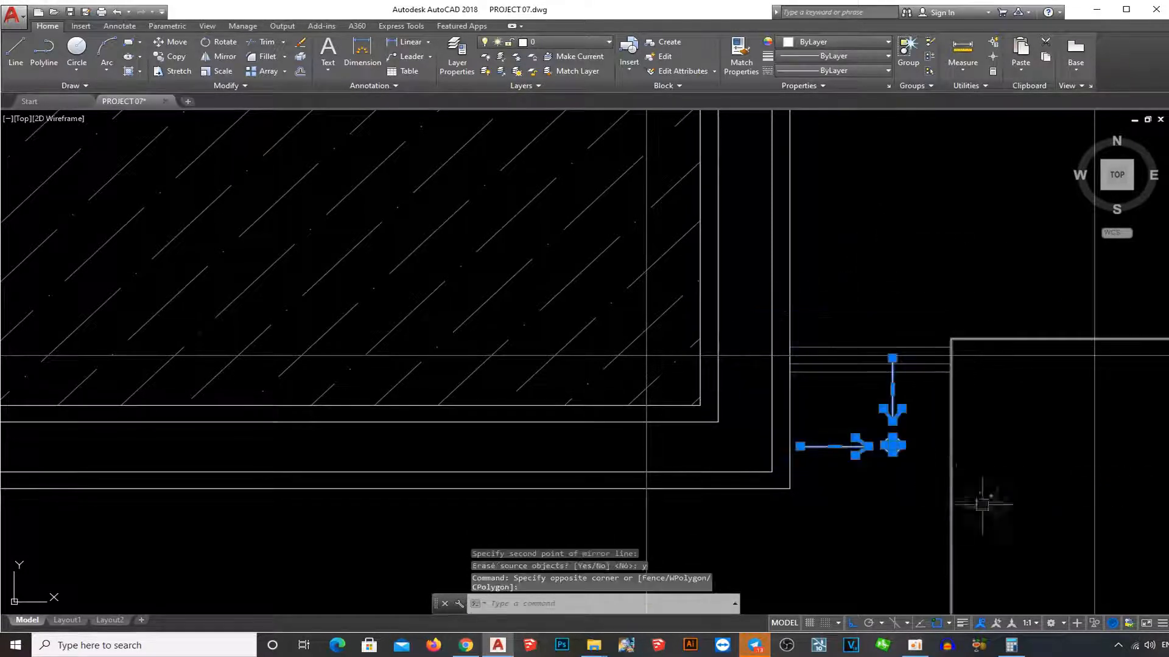
pyautogui.write('m')
pyautogui.press('Return')
pyautogui.click(1089, 510)
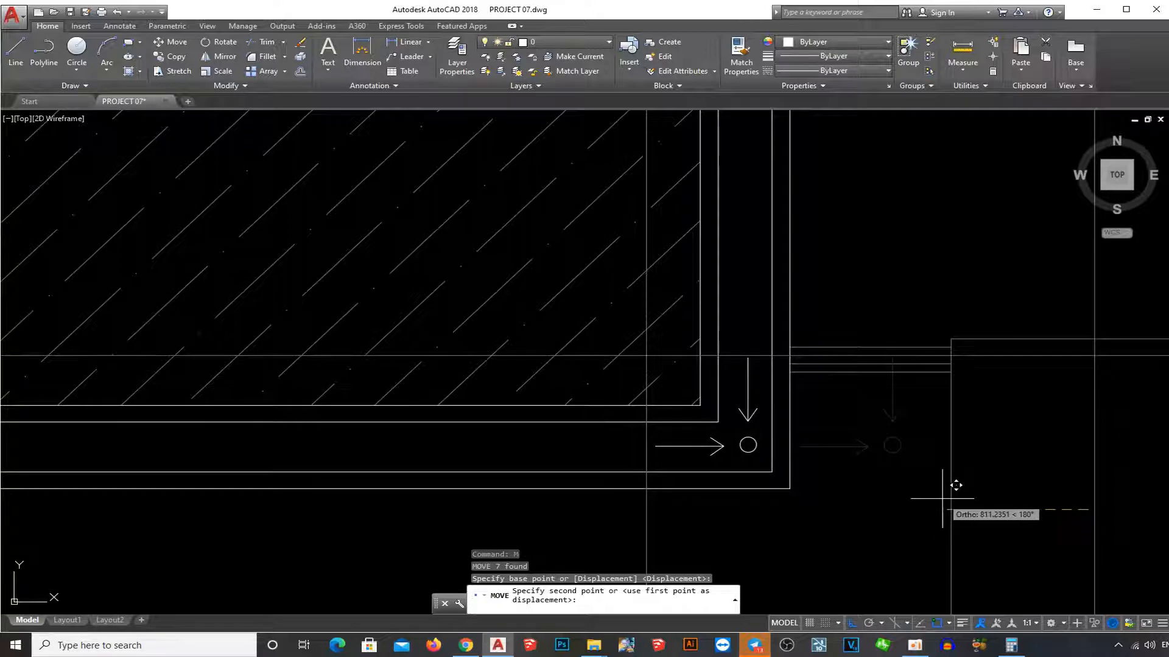
pyautogui.scroll(-3, 930, 496)
pyautogui.scroll(3, 824, 464)
pyautogui.press('Escape')
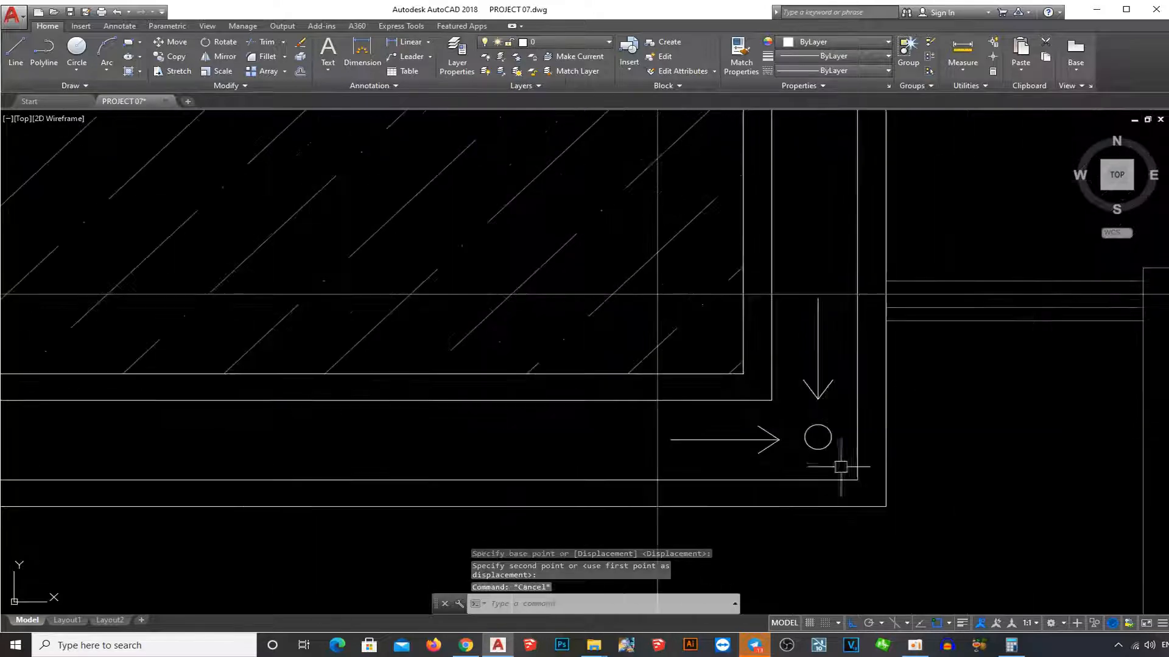
# - Copy both lower drain symbols of the left roof vertically to the empty space above that roof
pyautogui.click(837, 462)
pyautogui.click(807, 357)
pyautogui.click(790, 425)
pyautogui.click(755, 453)
pyautogui.scroll(-2, 1027, 440)
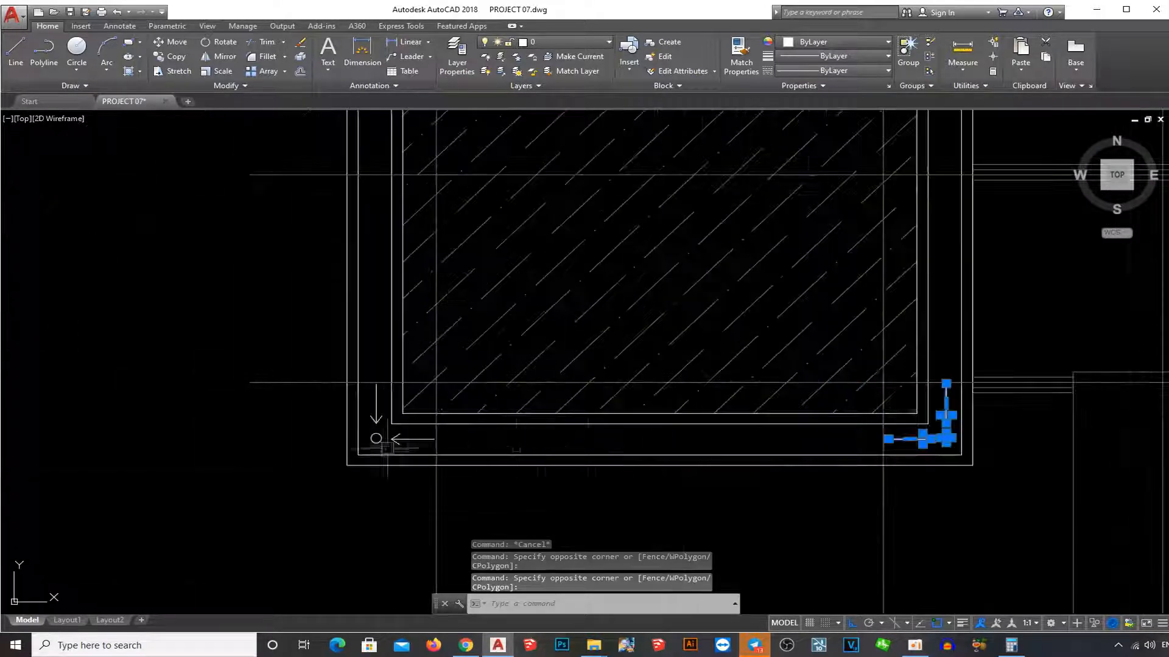
pyautogui.scroll(1, 365, 448)
pyautogui.scroll(1, 426, 450)
pyautogui.click(426, 449)
pyautogui.click(341, 409)
pyautogui.click(373, 396)
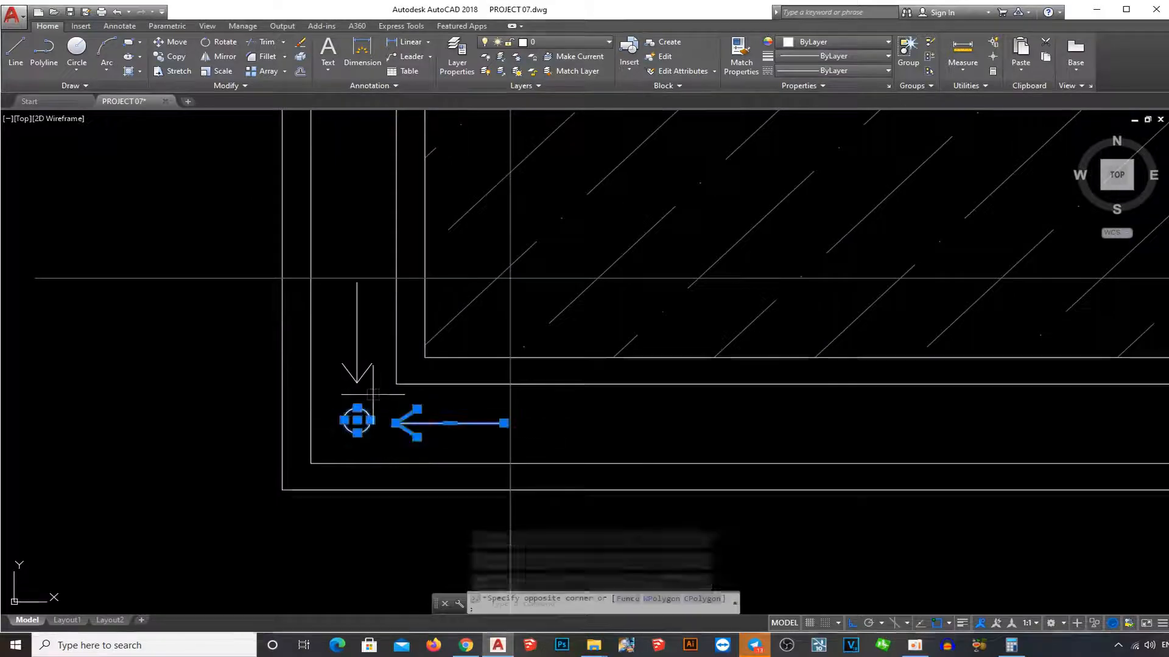
pyautogui.click(344, 360)
pyautogui.write('co')
pyautogui.press('Return')
pyautogui.click(809, 409)
pyautogui.scroll(-4, 810, 377)
pyautogui.moveTo(952, 140); pyautogui.dragTo(692, 364, button='middle')
pyautogui.press('Escape')
pyautogui.scroll(4, 681, 200)
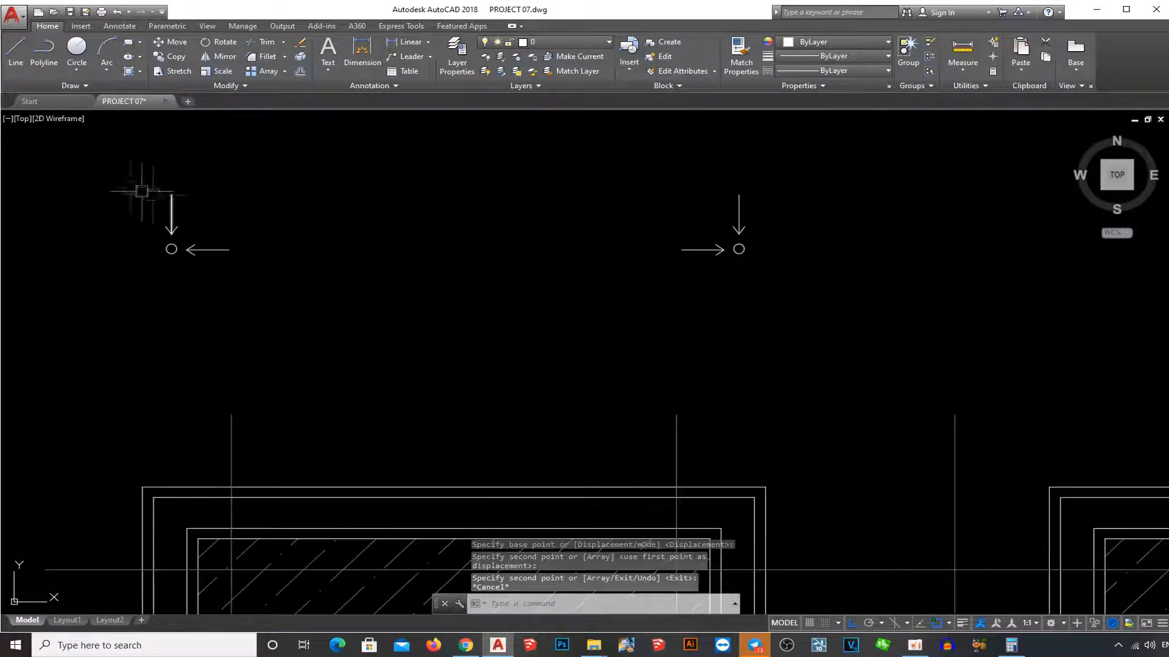
# - Mirror the two copied drain symbols about a horizontal line and erase the source objects
pyautogui.click(121, 171)
pyautogui.click(893, 290)
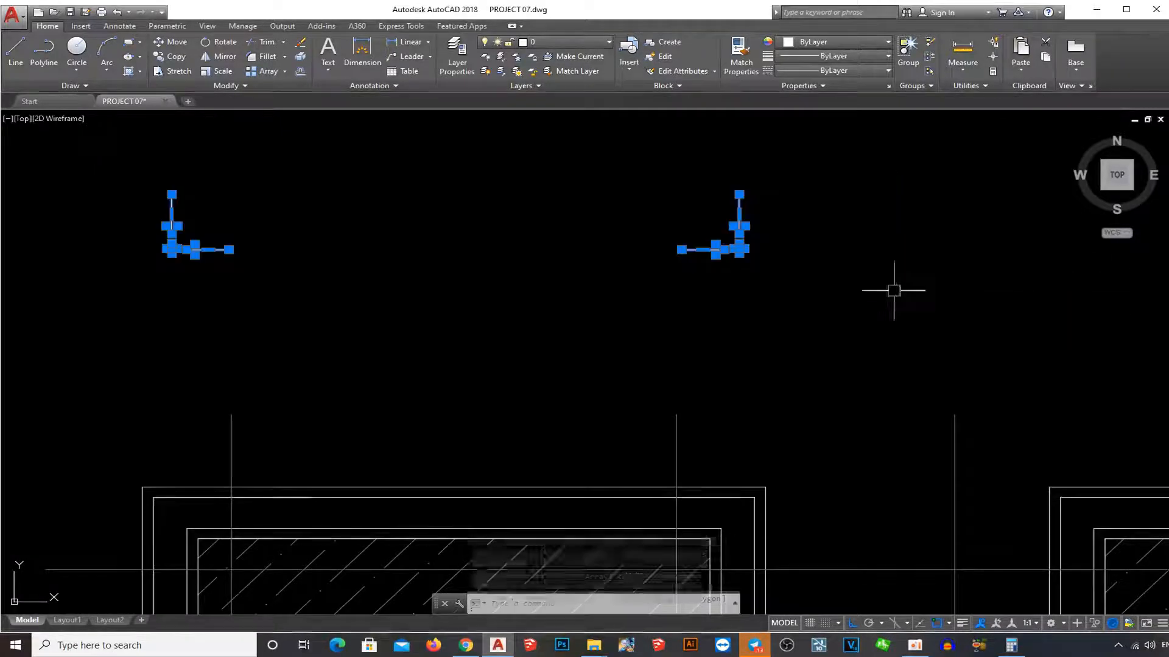
pyautogui.write('mi')
pyautogui.press('Return')
pyautogui.click(602, 220)
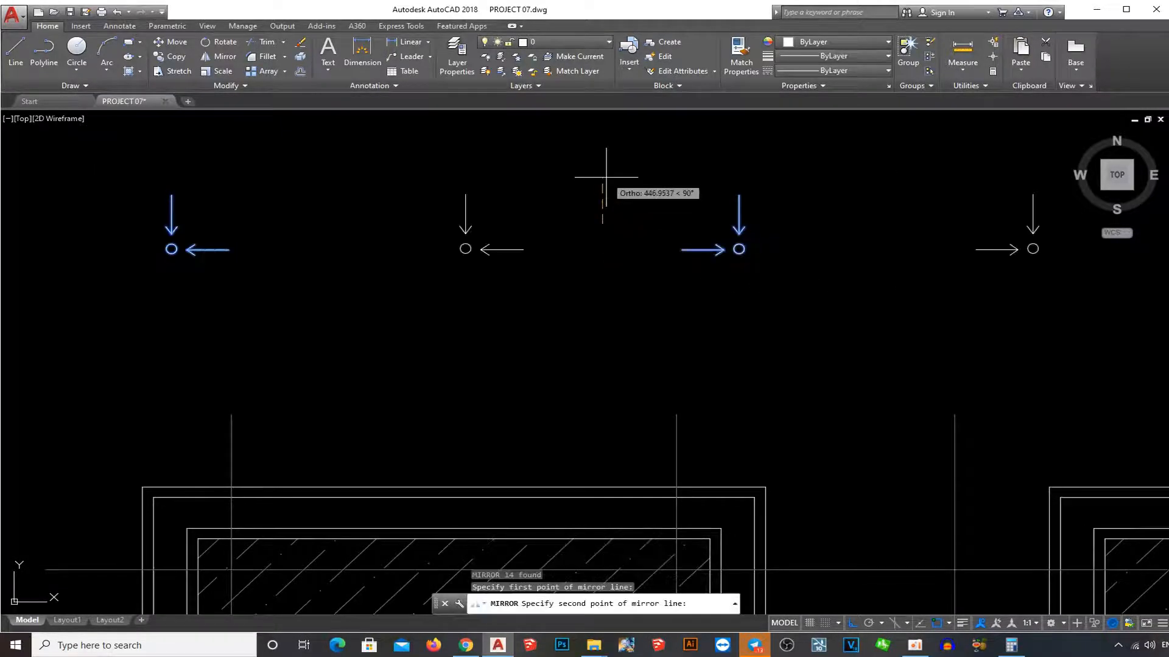
pyautogui.click(488, 176)
pyautogui.write('y')
pyautogui.press('Return')
# - Move both mirrored drain symbols straight down into the upper corner strips of the left roof
pyautogui.click(126, 174)
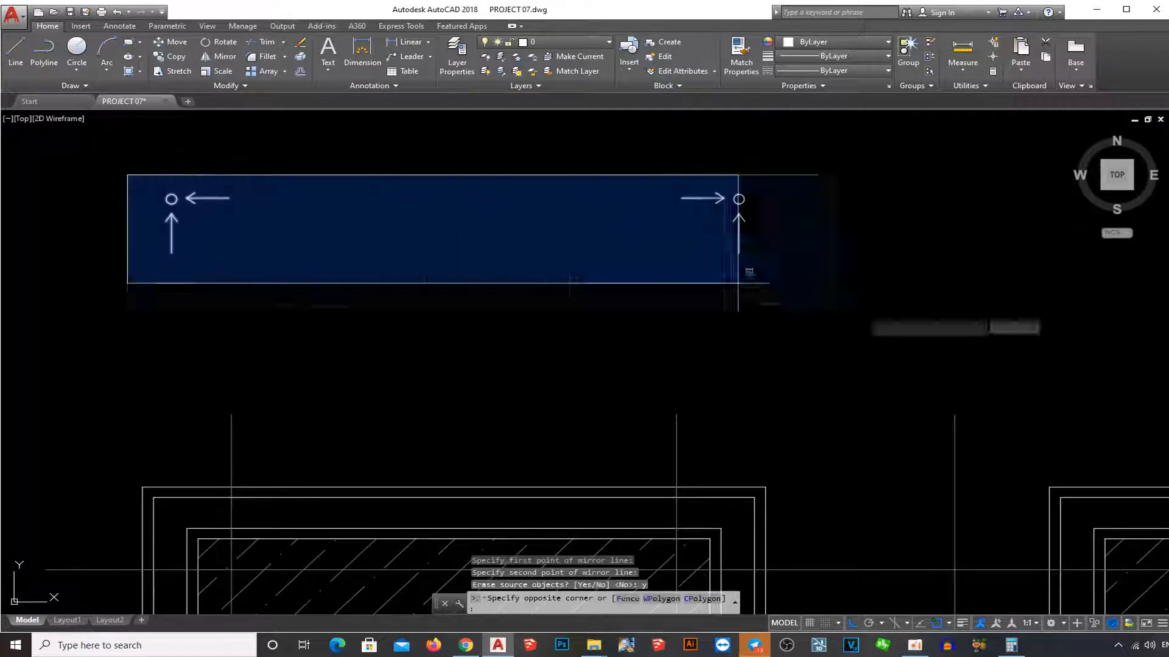
pyautogui.click(883, 319)
pyautogui.write('m')
pyautogui.press('Return')
pyautogui.click(847, 276)
pyautogui.moveTo(891, 531); pyautogui.dragTo(894, 430, button='middle')
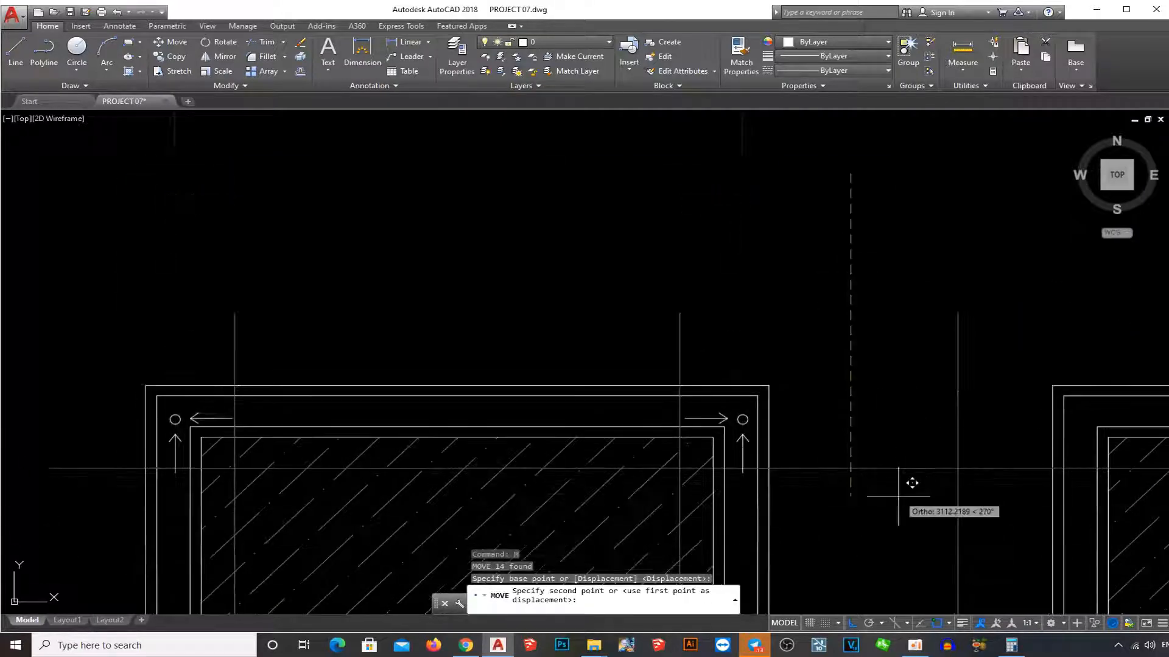
pyautogui.click(885, 474)
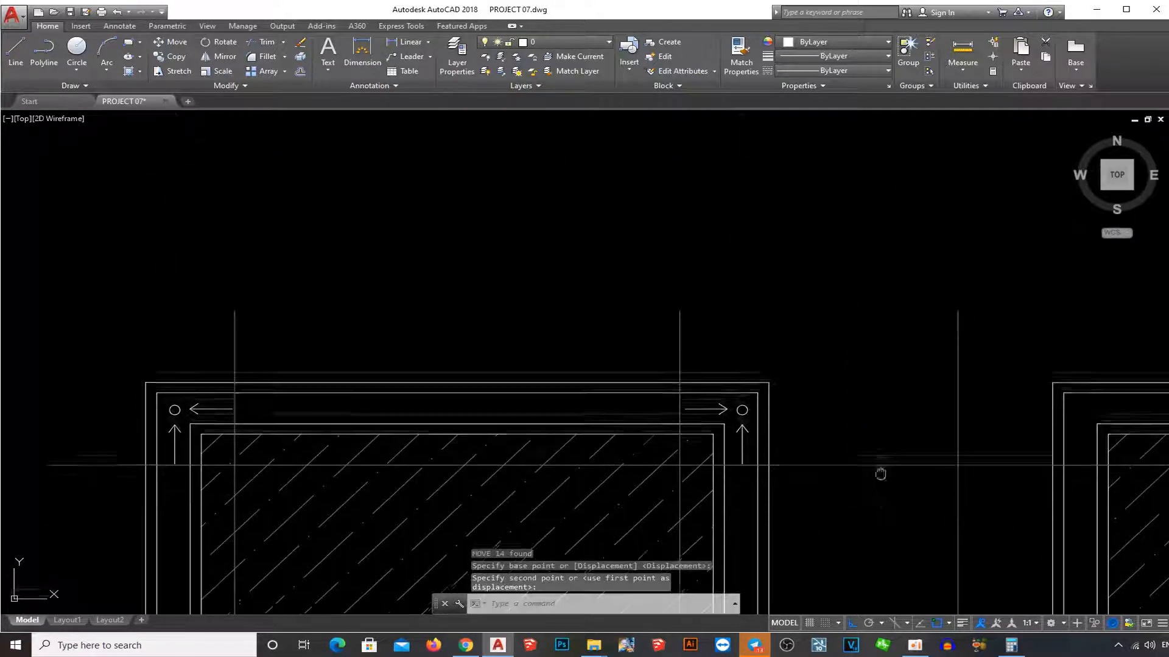
# - Match the left roof's upper-right drain symbol to the properties of the connecting line on axis D between the roofs
pyautogui.scroll(-3, 675, 315)
pyautogui.write('ma')
pyautogui.press('Return')
pyautogui.scroll(-3, 695, 371)
pyautogui.scroll(3, 688, 435)
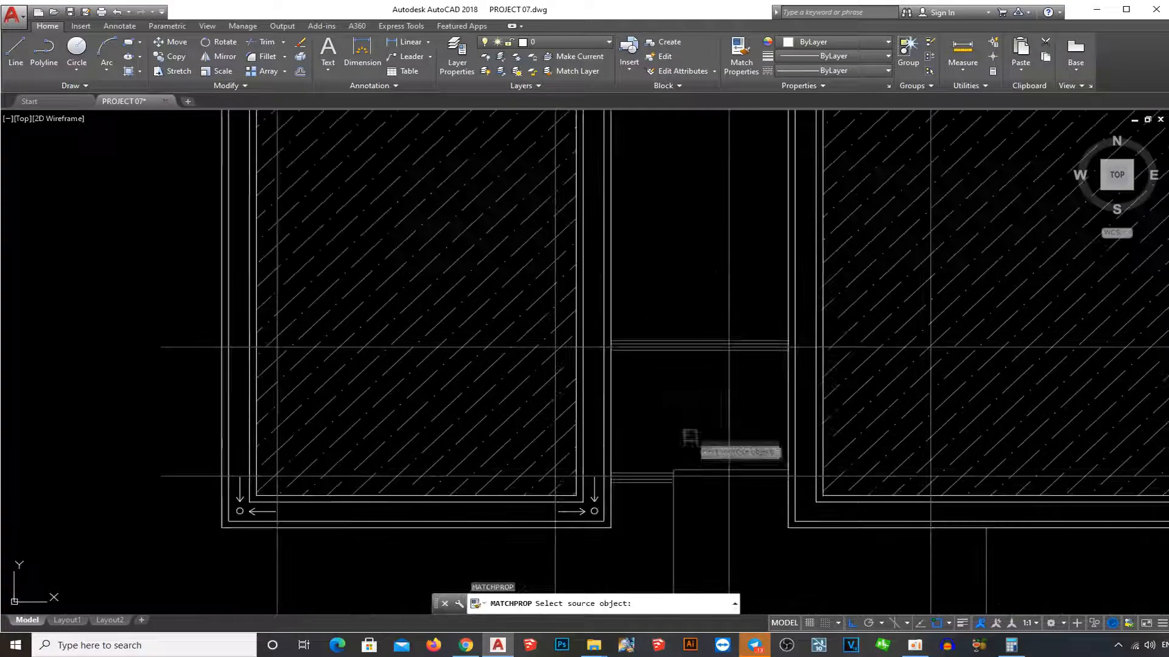
pyautogui.click(685, 339)
pyautogui.moveTo(684, 339); pyautogui.dragTo(693, 560, button='middle')
pyautogui.scroll(4, 604, 247)
pyautogui.click(601, 252)
pyautogui.scroll(2, 618, 231)
pyautogui.click(622, 282)
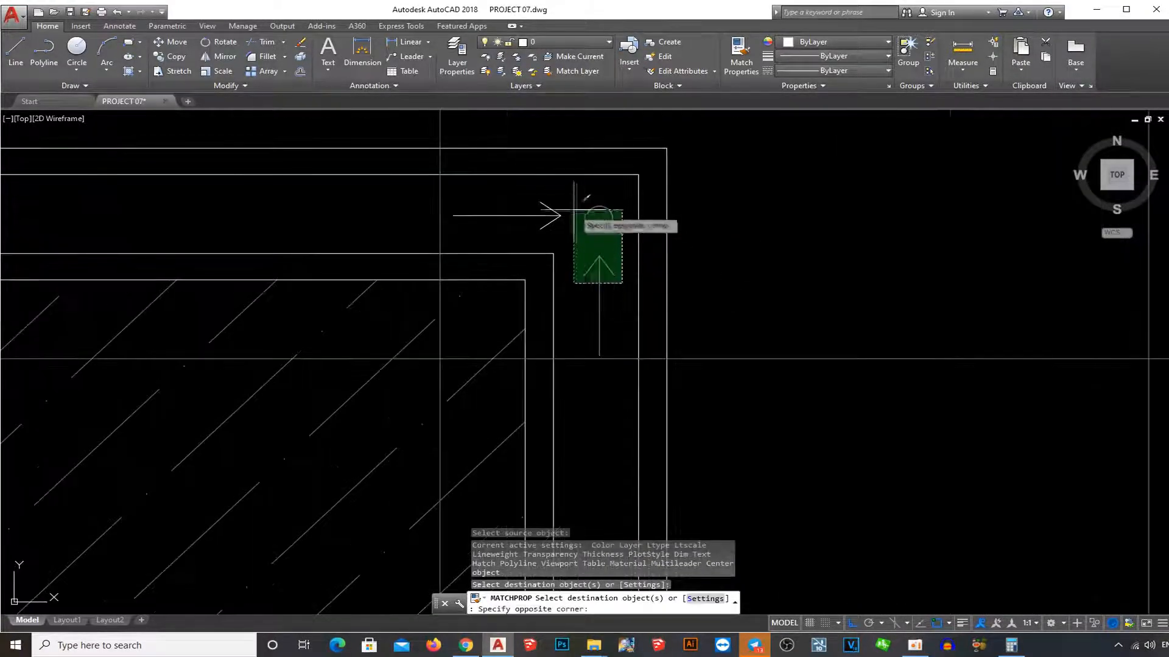
pyautogui.click(574, 209)
pyautogui.click(571, 228)
pyautogui.click(537, 206)
# - Apply the same connecting-line properties to the drain circle and arrows in the left roof's upper-left corner
pyautogui.scroll(-3, 542, 243)
pyautogui.moveTo(543, 255); pyautogui.dragTo(905, 276, button='middle')
pyautogui.scroll(3, 306, 246)
pyautogui.scroll(2, 306, 245)
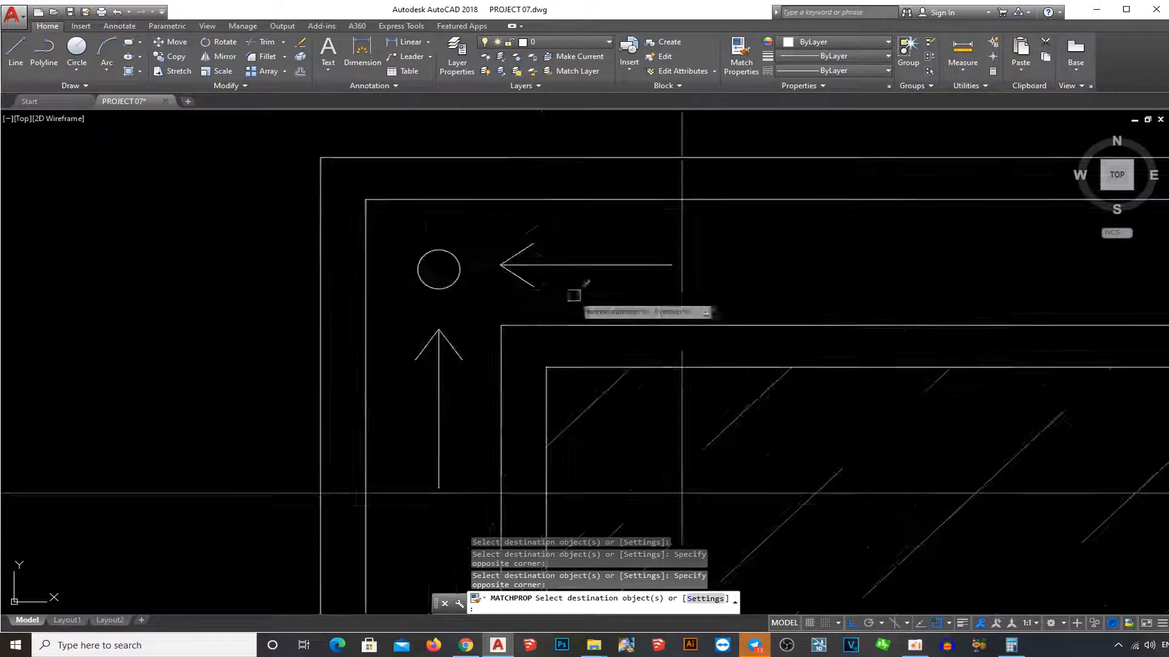
pyautogui.click(574, 295)
pyautogui.click(417, 240)
pyautogui.click(470, 323)
pyautogui.click(391, 375)
# - Apply the connecting-line properties to the drain symbols in both lower corners of the left roof
pyautogui.scroll(-5, 391, 376)
pyautogui.moveTo(392, 375); pyautogui.dragTo(460, 157, button='middle')
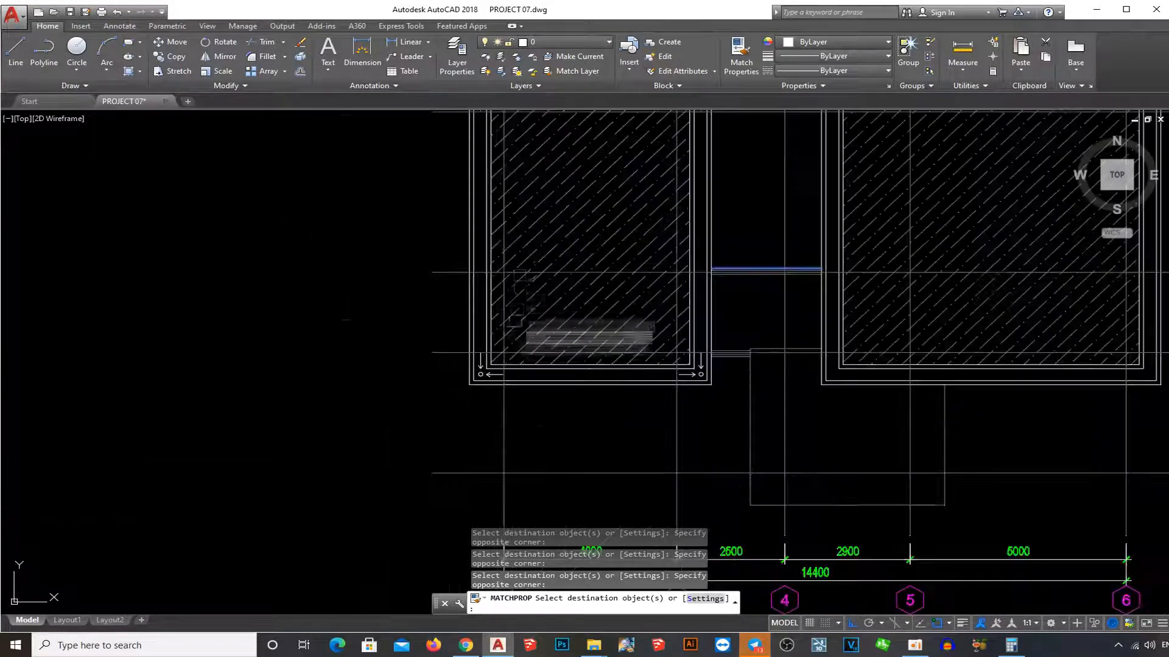
pyautogui.scroll(5, 503, 374)
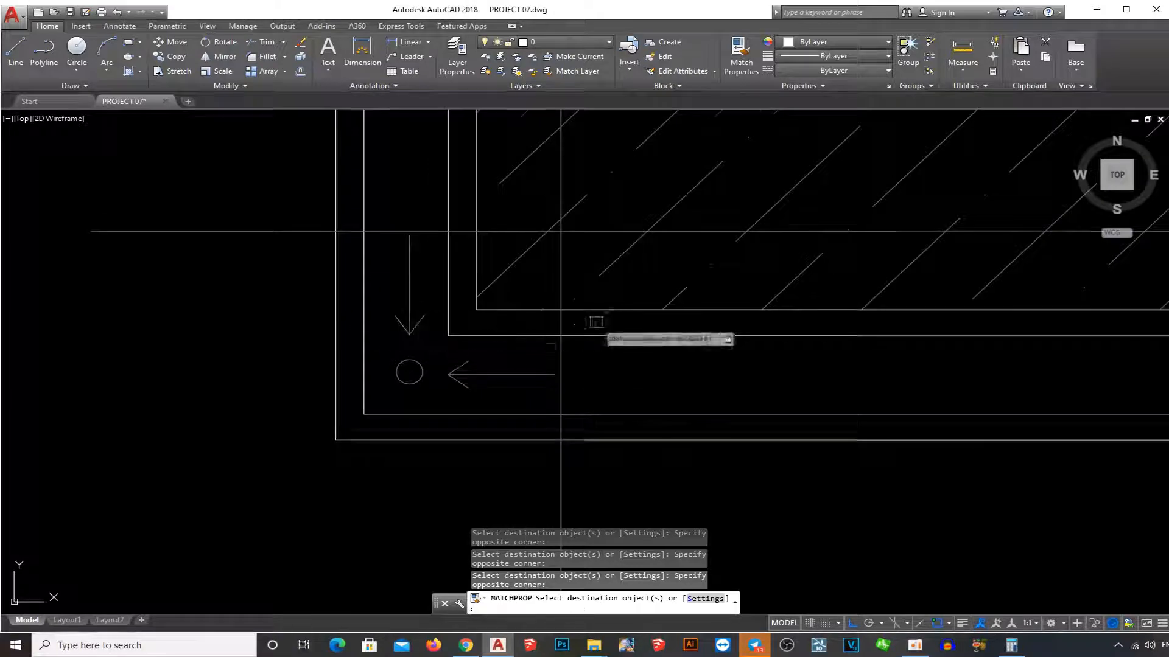
pyautogui.scroll(-3, 883, 374)
pyautogui.scroll(5, 869, 430)
pyautogui.click(859, 492)
pyautogui.click(753, 310)
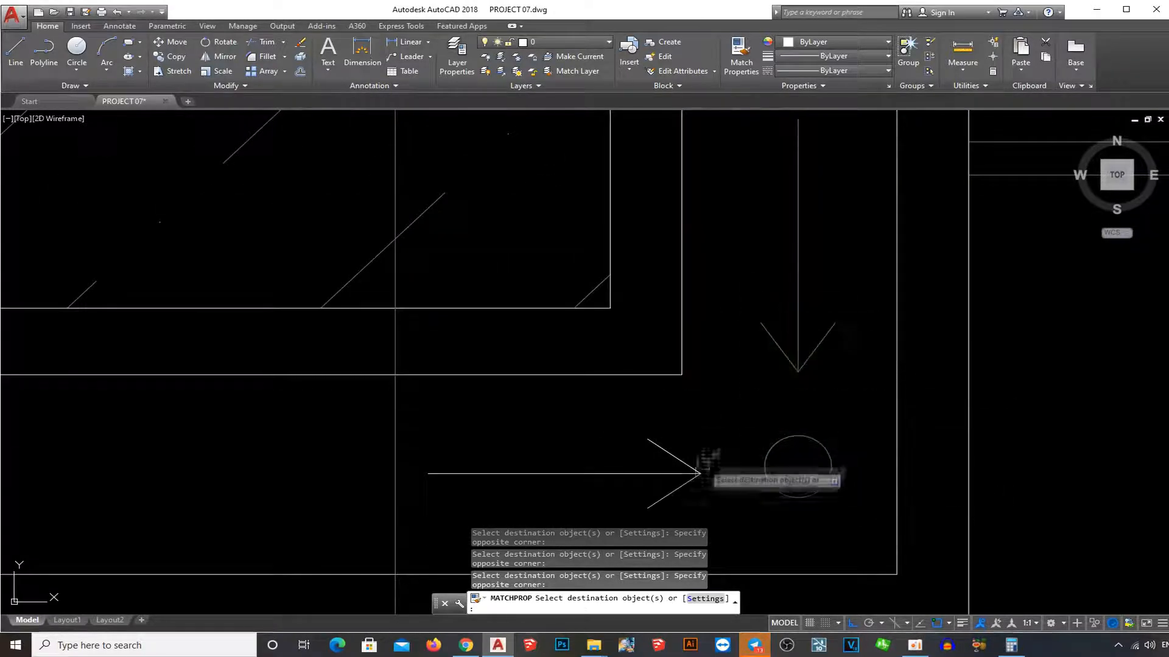
pyautogui.scroll(-3, 740, 432)
pyautogui.scroll(-4, 740, 433)
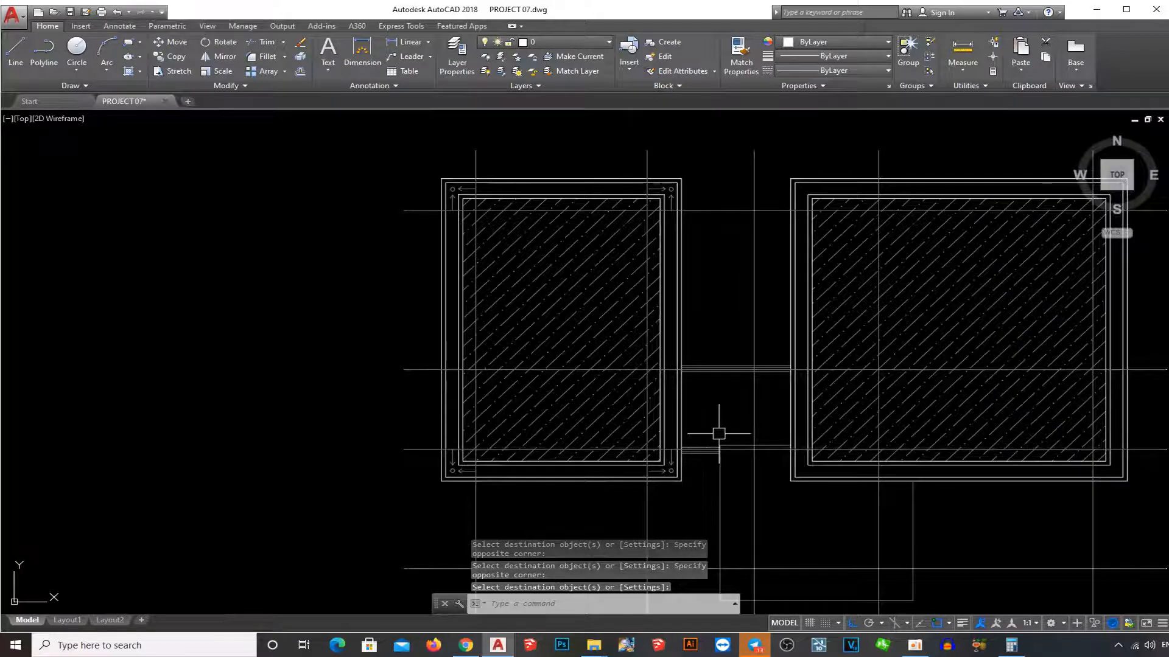
# - Match the left roof's lower-right drain circle and arrows to the properties of the roof's second outline from the outside
pyautogui.scroll(-3, 719, 434)
pyautogui.scroll(7, 691, 412)
pyautogui.press('Return')
pyautogui.press('Return')
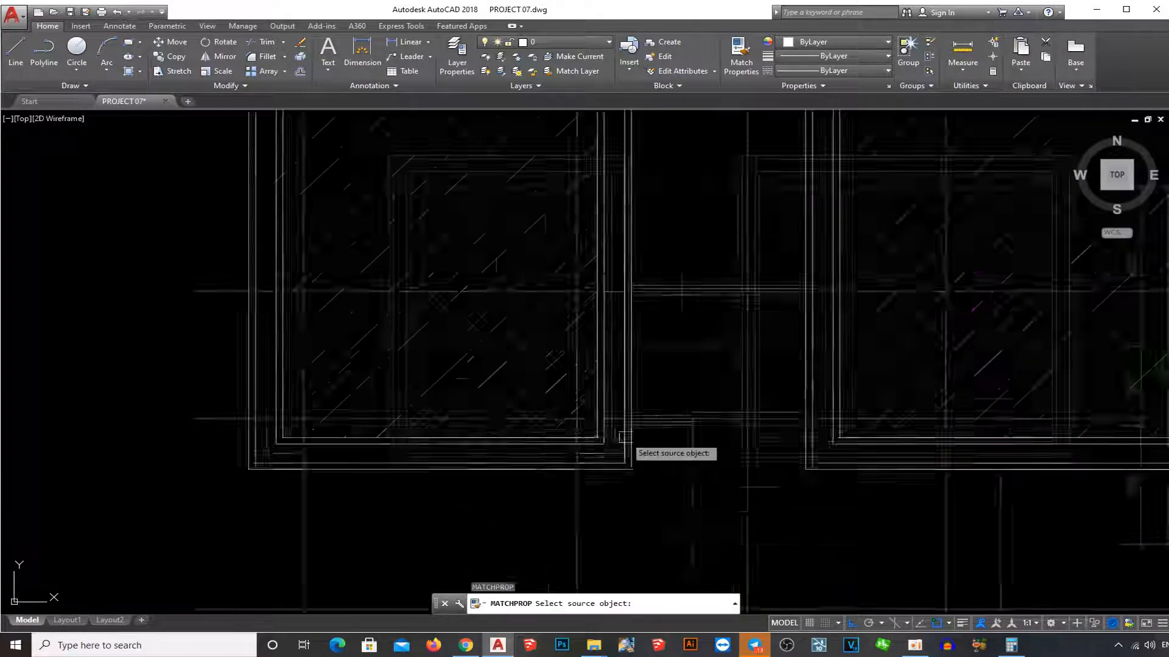
pyautogui.scroll(1, 625, 437)
pyautogui.click(624, 443)
pyautogui.scroll(2, 612, 455)
pyautogui.click(630, 490)
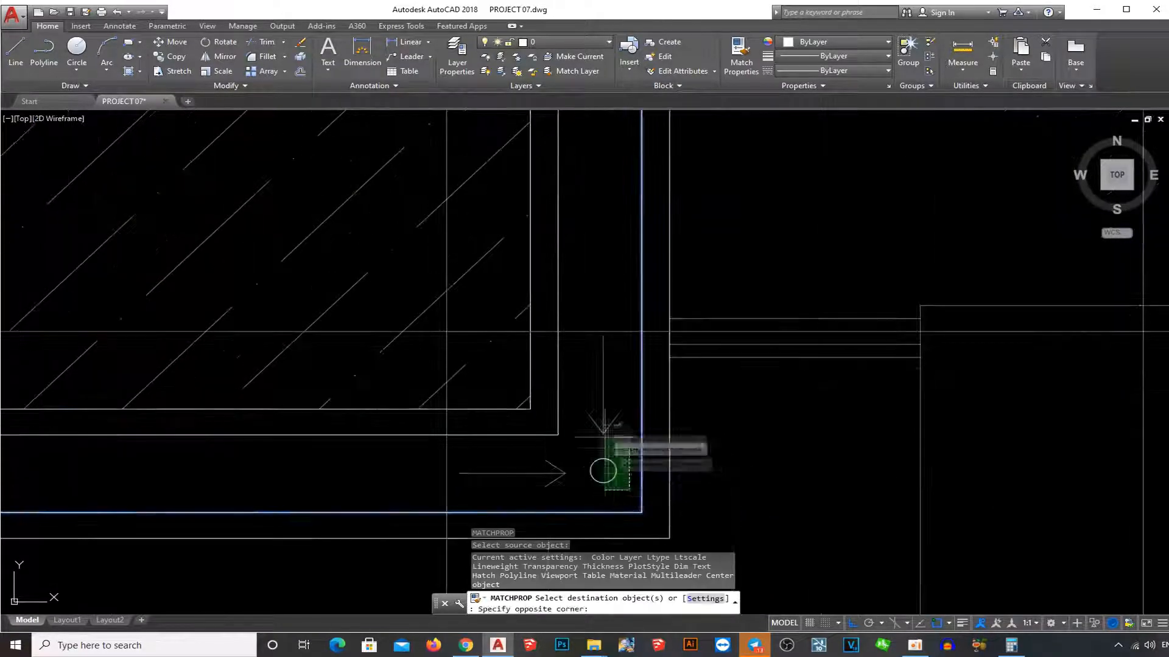
pyautogui.click(601, 431)
pyautogui.click(585, 449)
pyautogui.click(557, 484)
# - Apply the roof outline's properties to the drain circle and arrows in the left roof's lower-left corner
pyautogui.scroll(-3, 563, 475)
pyautogui.scroll(4, 338, 437)
pyautogui.click(359, 418)
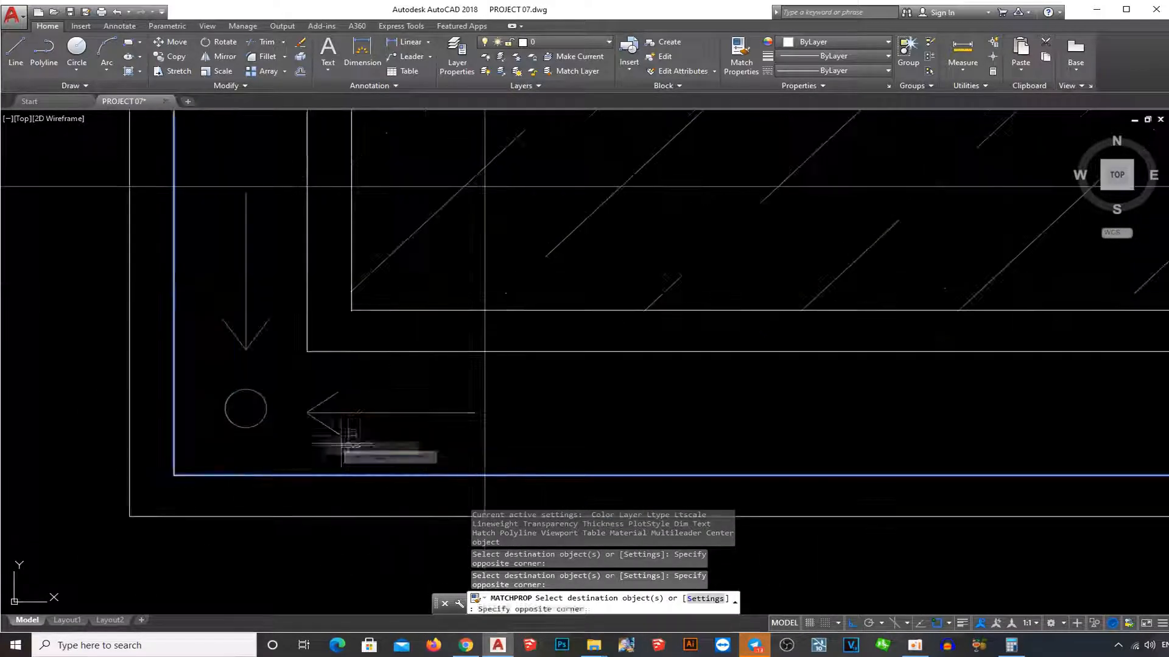
pyautogui.scroll(-6, 350, 434)
# - Apply the roof outline's properties to the drain symbols in both upper corners of the left roof
pyautogui.scroll(3, 566, 315)
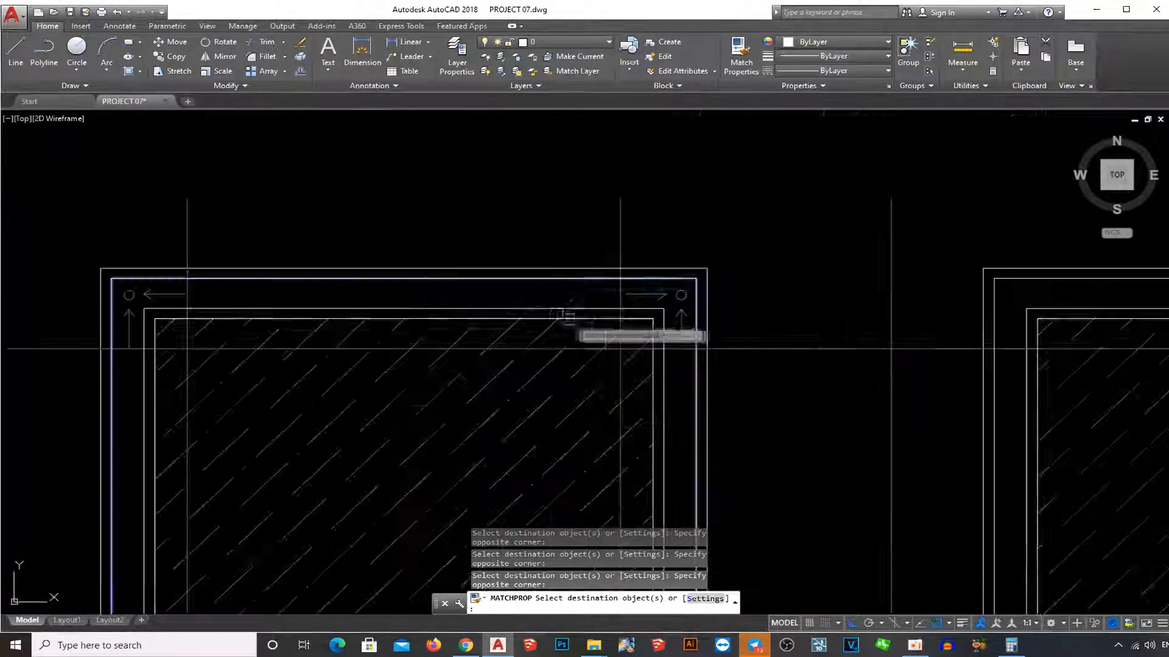
pyautogui.scroll(4, 631, 319)
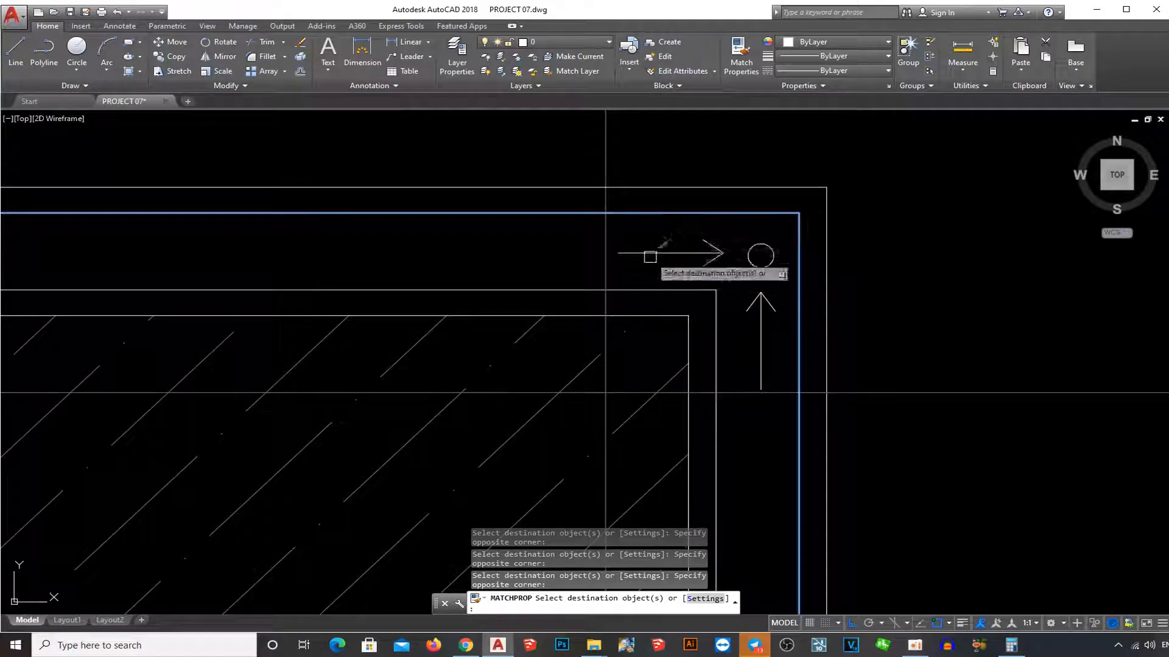
pyautogui.scroll(-4, 1033, 279)
pyautogui.scroll(6, 362, 275)
pyautogui.click(542, 279)
pyautogui.click(389, 221)
pyautogui.click(429, 292)
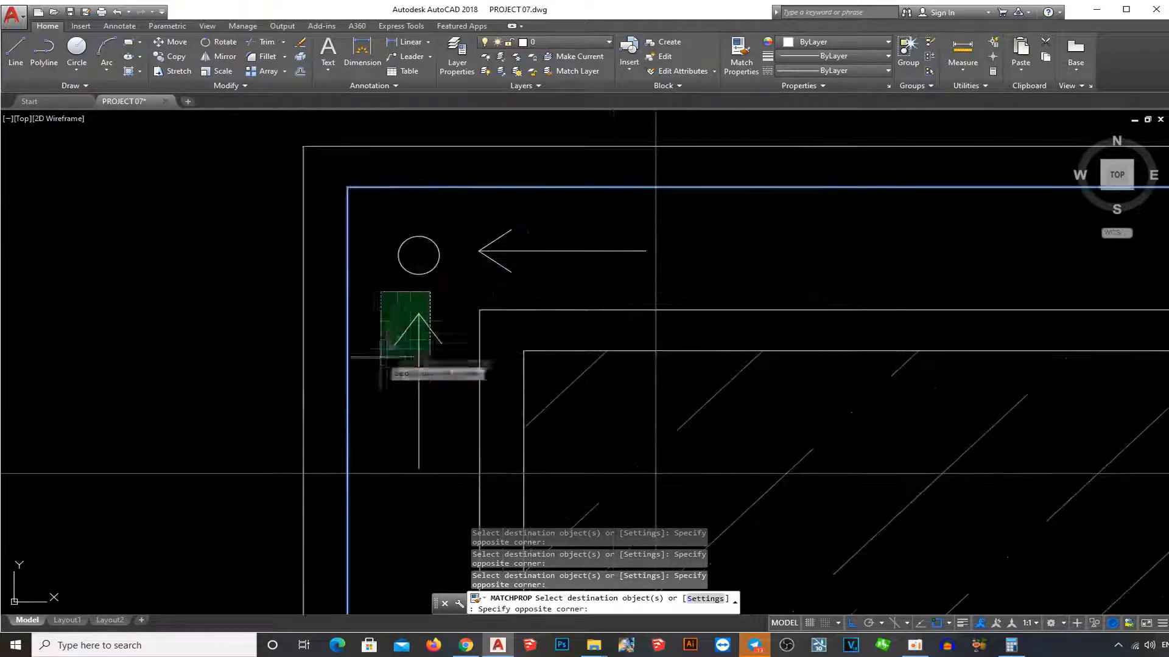
pyautogui.click(382, 358)
pyautogui.scroll(-5, 521, 334)
pyautogui.scroll(6, 626, 317)
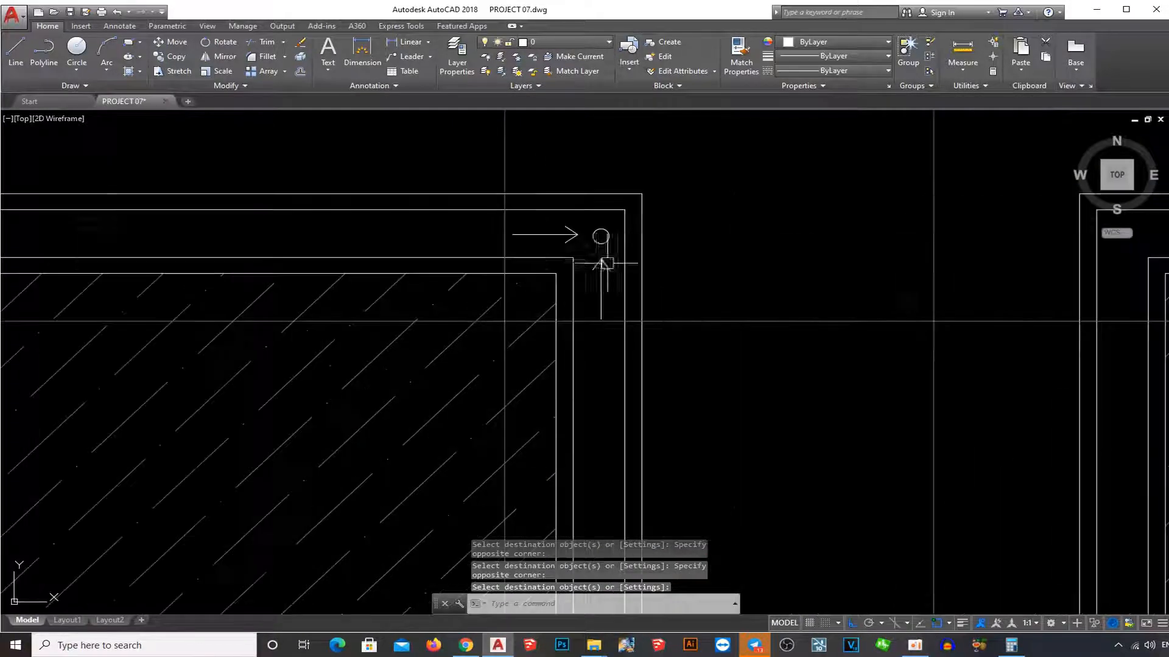
# - Copy the left roof's upper-left drain symbol to the matching corner of the right roof, using the outline corner as base point
pyautogui.scroll(-5, 609, 274)
pyautogui.scroll(6, 392, 294)
pyautogui.click(329, 414)
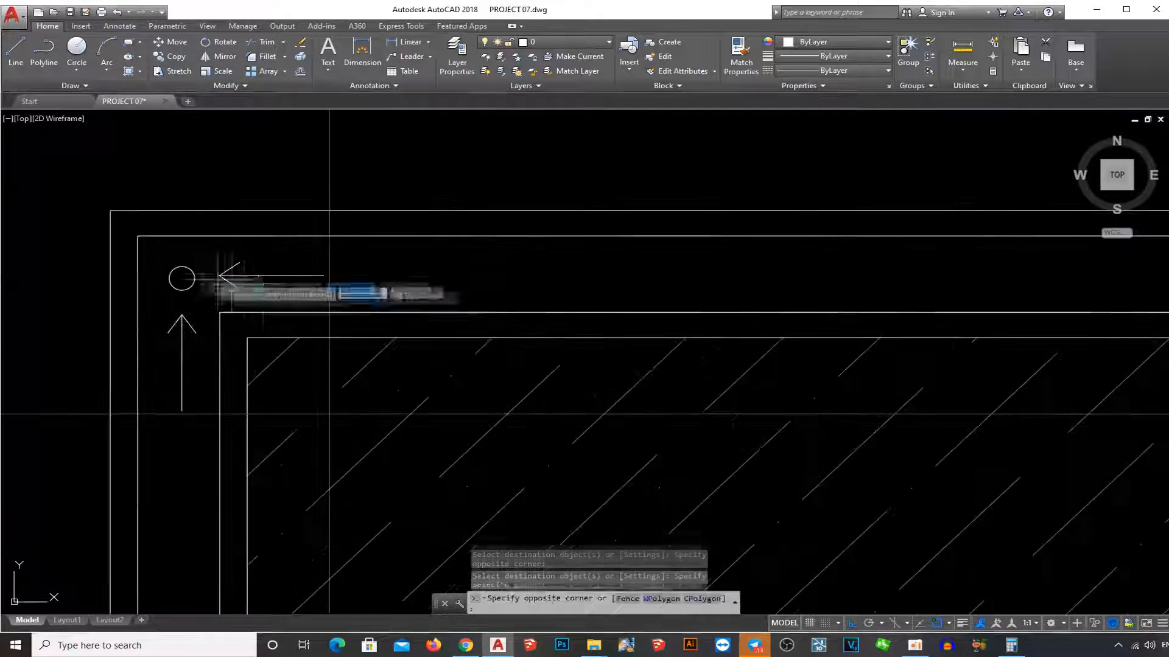
pyautogui.click(187, 294)
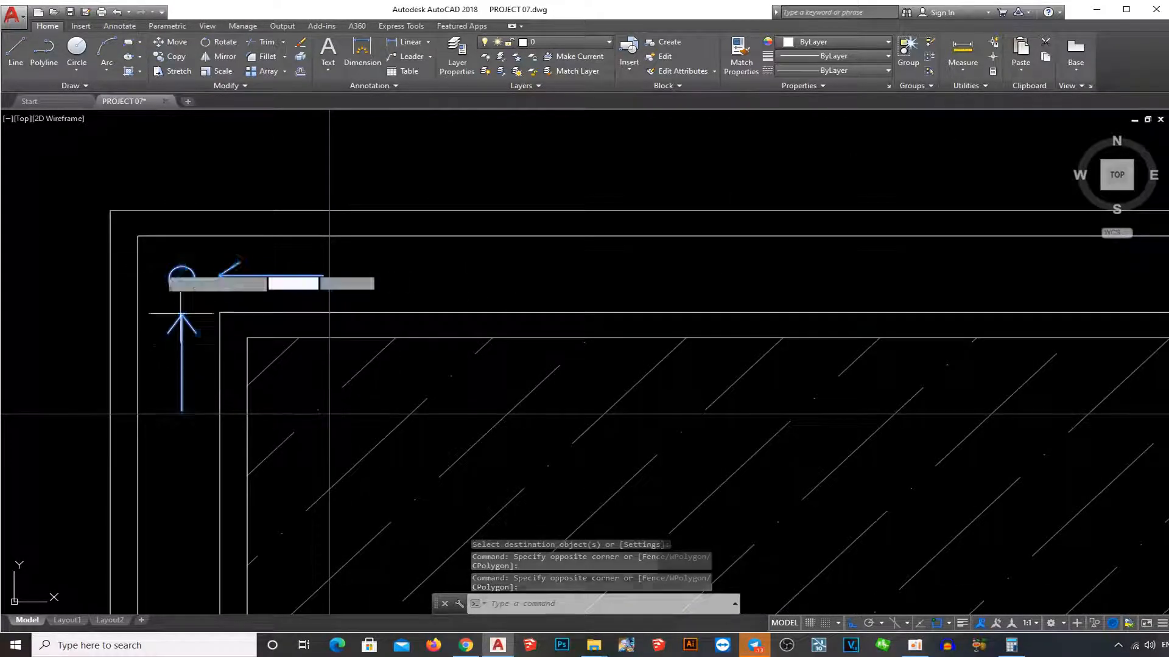
pyautogui.write('co')
pyautogui.press('Return')
pyautogui.click(137, 236)
pyautogui.scroll(-5, 137, 237)
pyautogui.scroll(4, 510, 263)
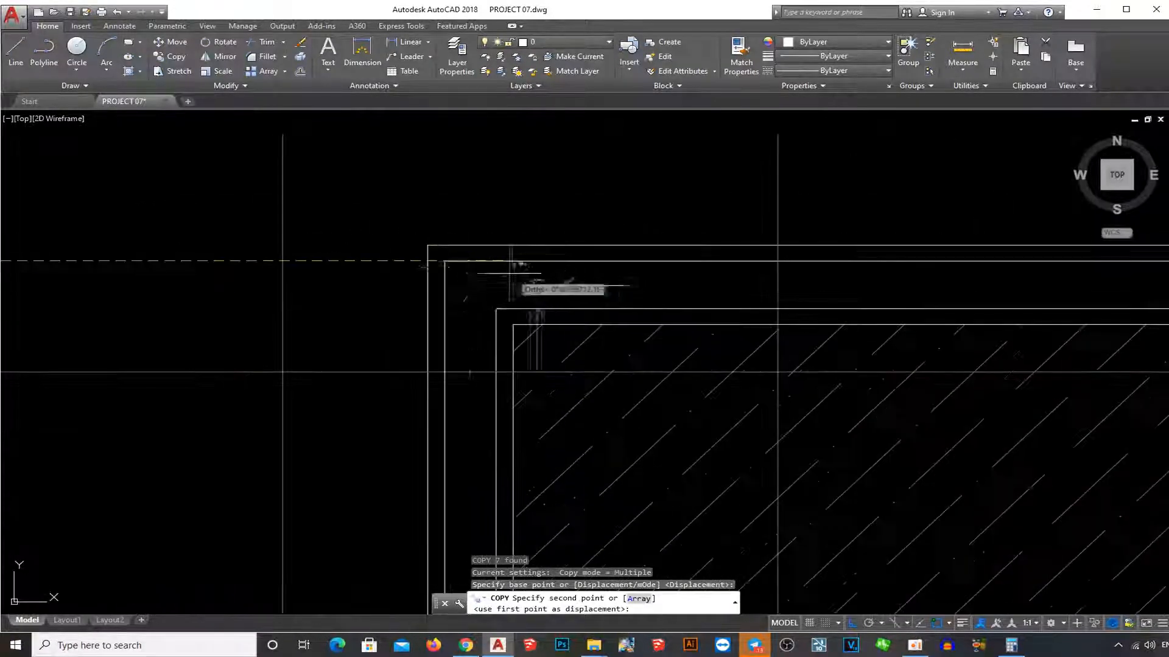
pyautogui.press('Escape')
# - Copy the left roof's upper-right drain symbol to the right roof's upper-right corner, from outline corner to outline corner
pyautogui.scroll(-5, 445, 261)
pyautogui.scroll(5, 728, 305)
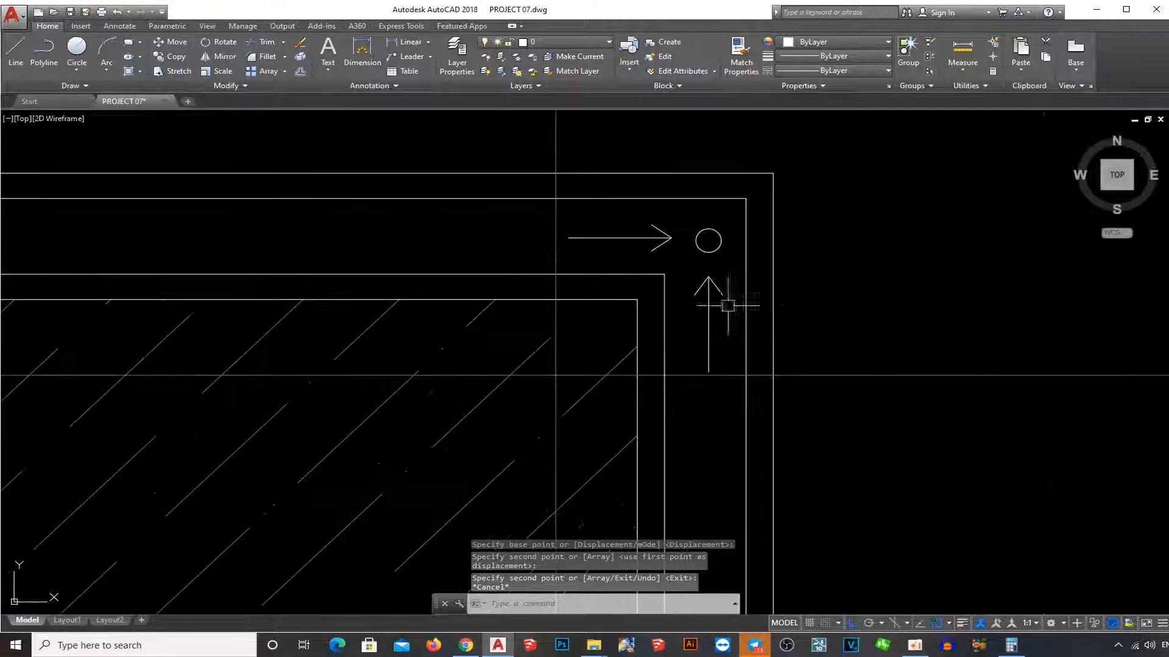
pyautogui.click(722, 304)
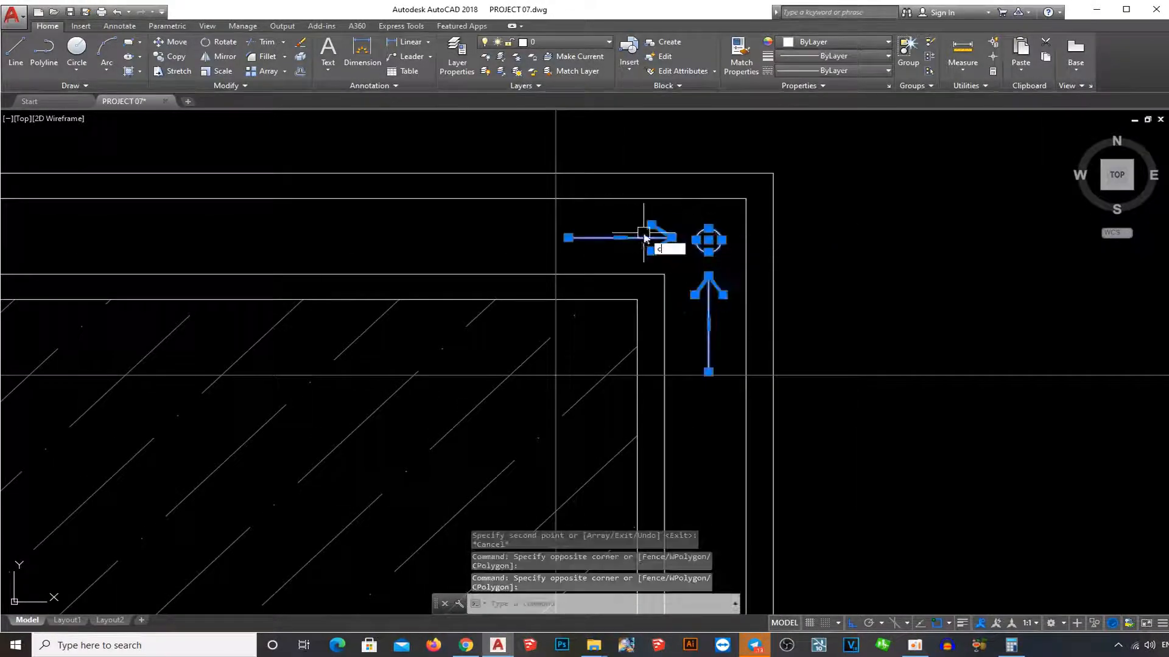
pyautogui.click(748, 197)
pyautogui.scroll(-5, 747, 198)
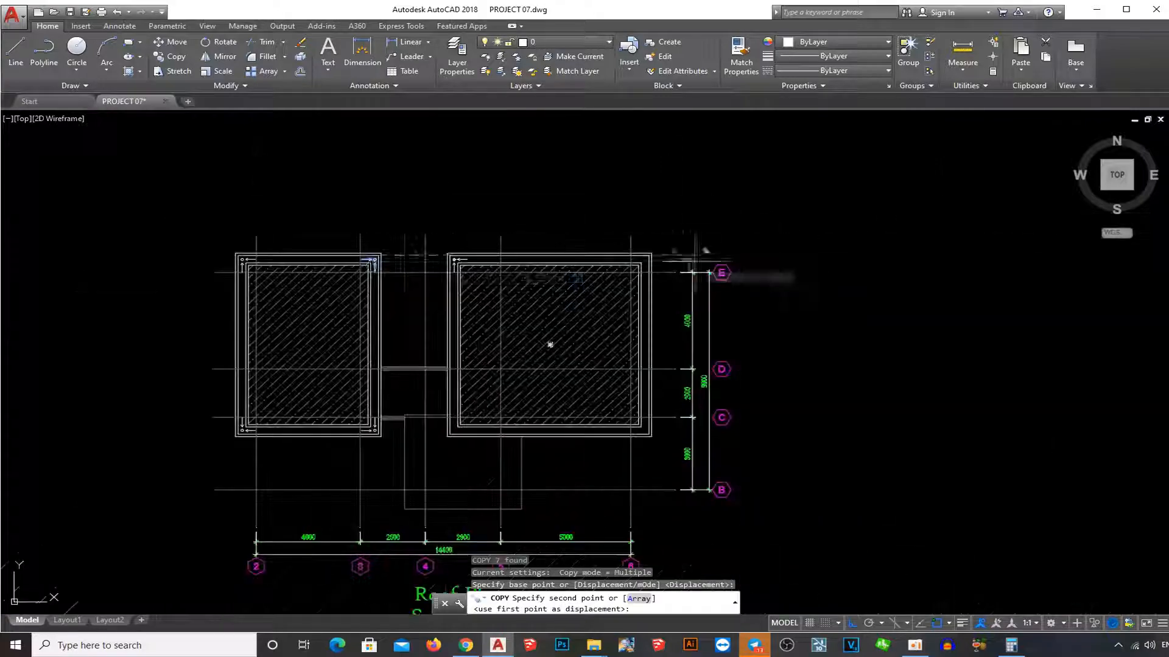
pyautogui.scroll(5, 551, 304)
pyautogui.scroll(2, 454, 227)
pyautogui.click(453, 218)
pyautogui.press('Escape')
# - Copy the left roof's lower-right drain symbol to the right roof's lower-right outline corner
pyautogui.scroll(-4, 450, 260)
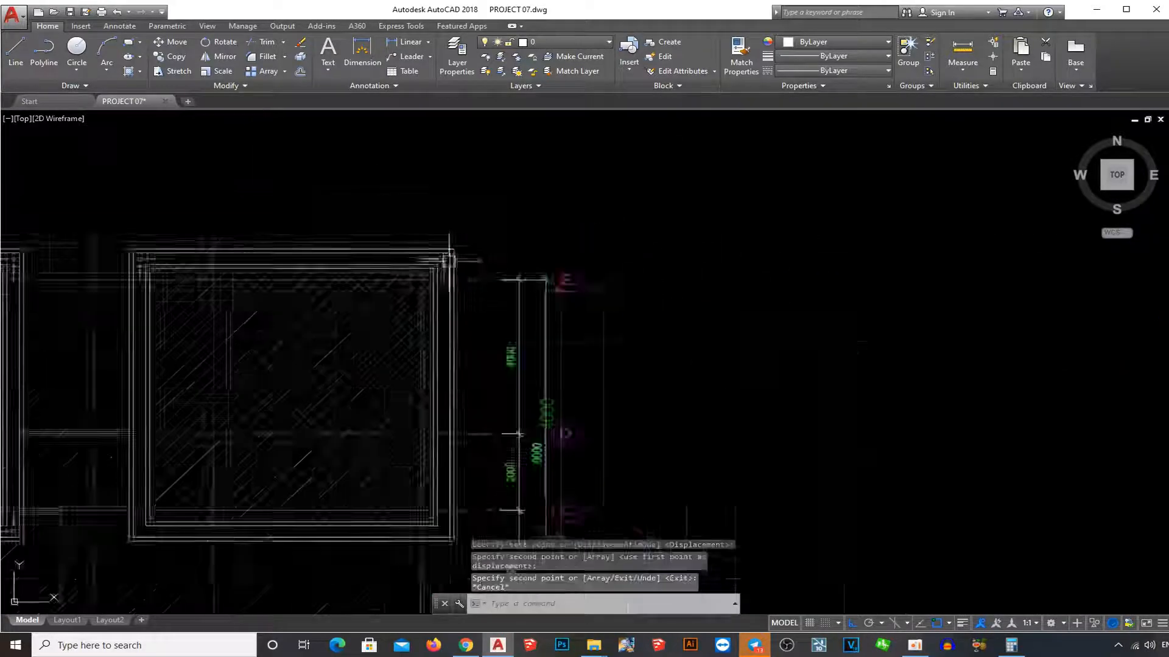
pyautogui.moveTo(449, 260); pyautogui.dragTo(870, 187, button='middle')
pyautogui.scroll(-1, 537, 360)
pyautogui.scroll(6, 487, 420)
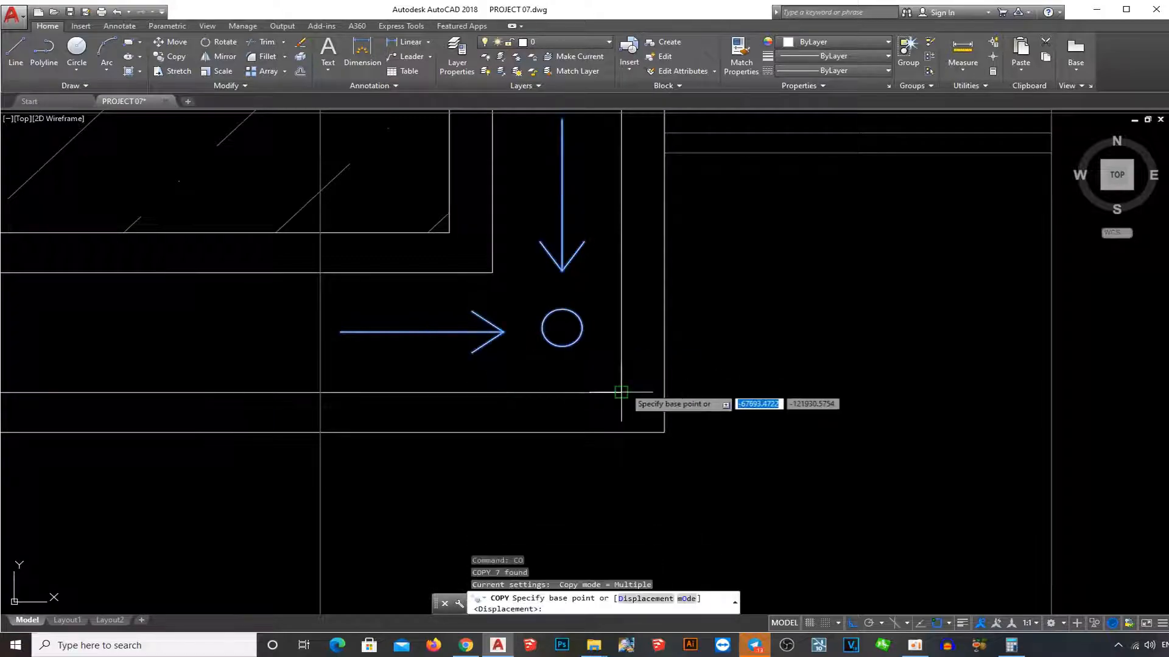
pyautogui.click(621, 393)
pyautogui.scroll(-5, 621, 392)
pyautogui.scroll(5, 676, 359)
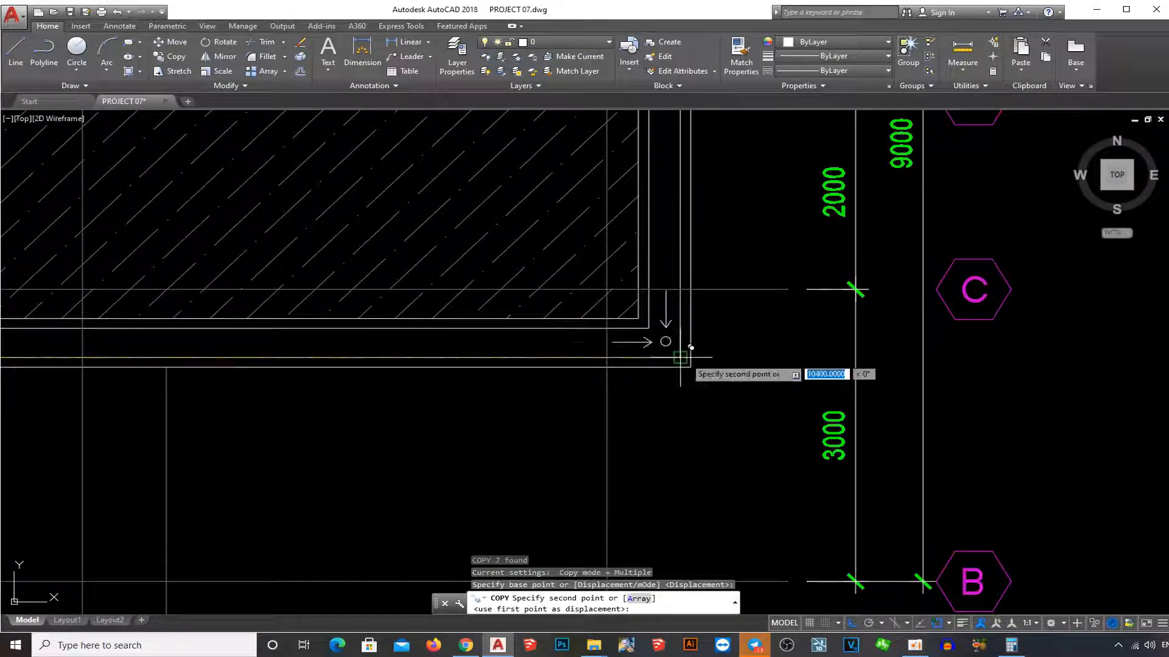
pyautogui.scroll(-2, 501, 363)
# - Copy the left roof's lower-left drain symbol to the right roof's lower-left outline corner
pyautogui.moveTo(501, 363); pyautogui.dragTo(942, 356, button='middle')
pyautogui.scroll(1, 353, 346)
pyautogui.write('co')
pyautogui.press('space')
pyautogui.scroll(2, 365, 354)
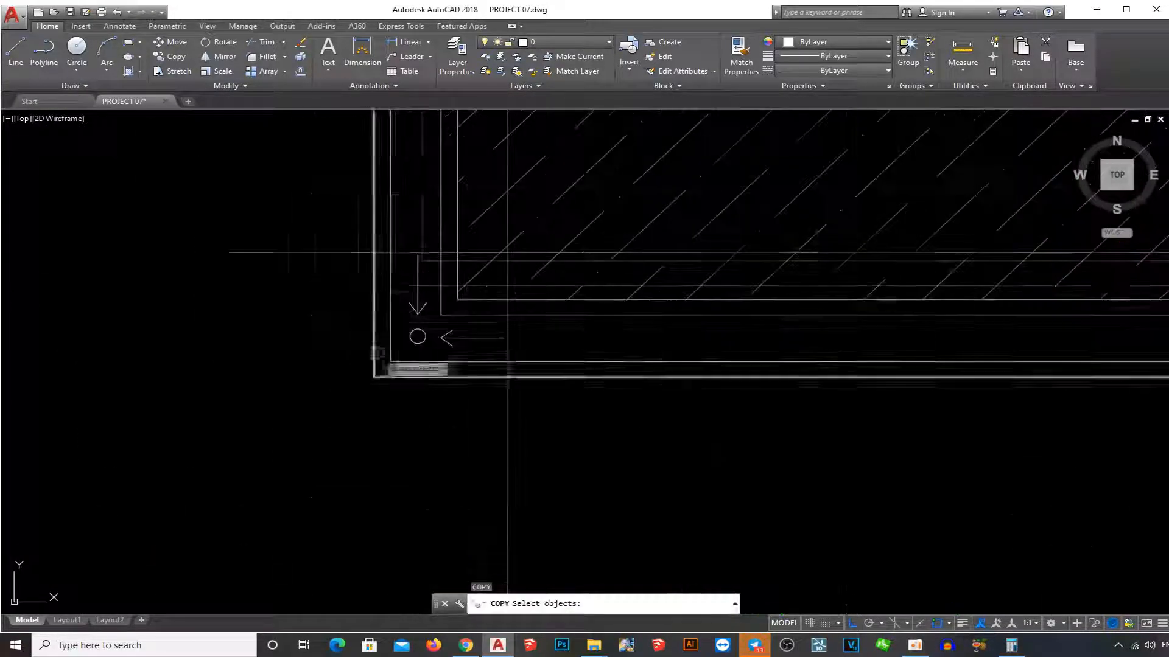
pyautogui.scroll(2, 516, 366)
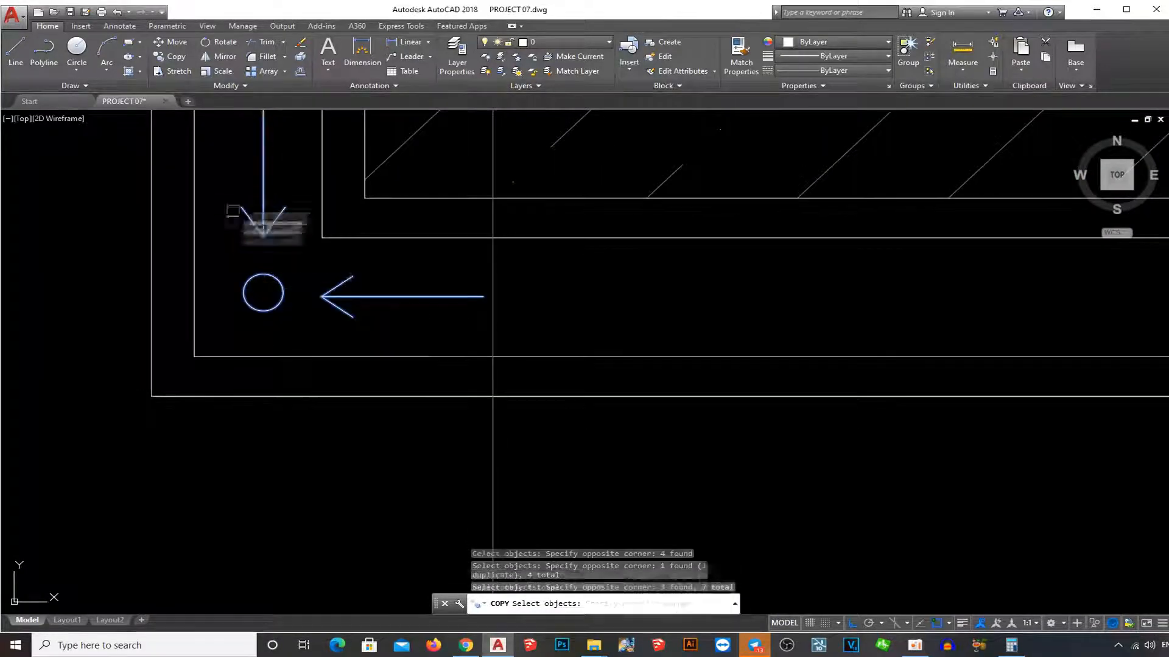
pyautogui.press('Return')
pyautogui.click(194, 357)
pyautogui.scroll(-5, 204, 347)
pyautogui.scroll(5, 460, 329)
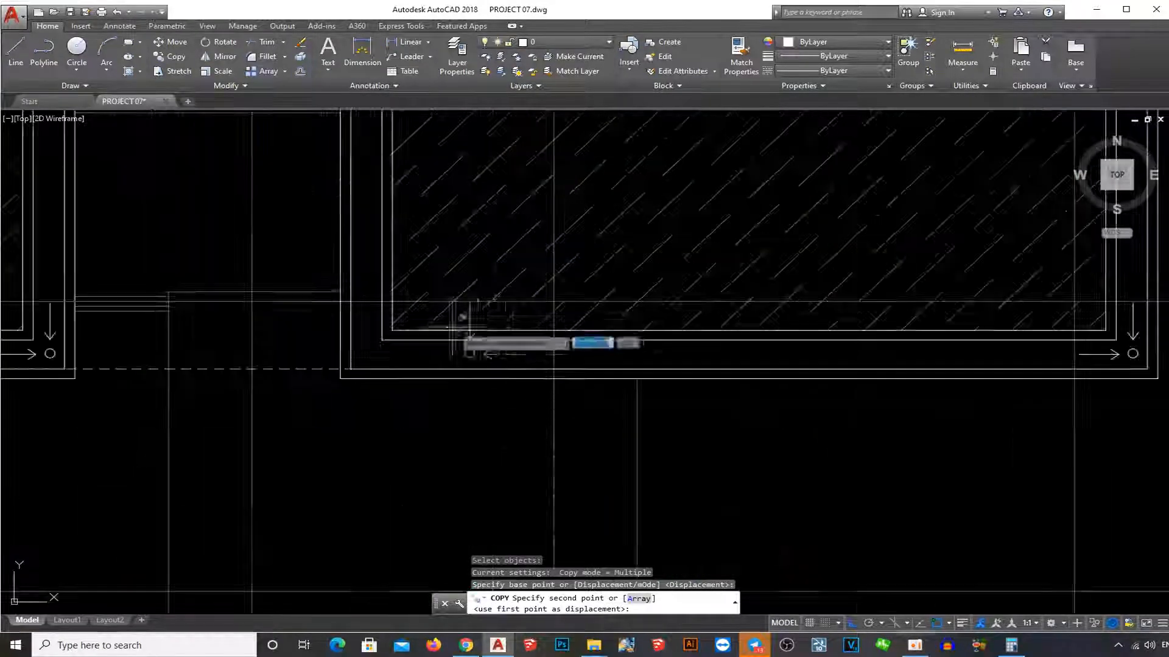
pyautogui.press('Escape')
pyautogui.scroll(-3, 553, 441)
pyautogui.moveTo(501, 363); pyautogui.dragTo(603, 310, button='middle')
pyautogui.scroll(-1, 583, 318)
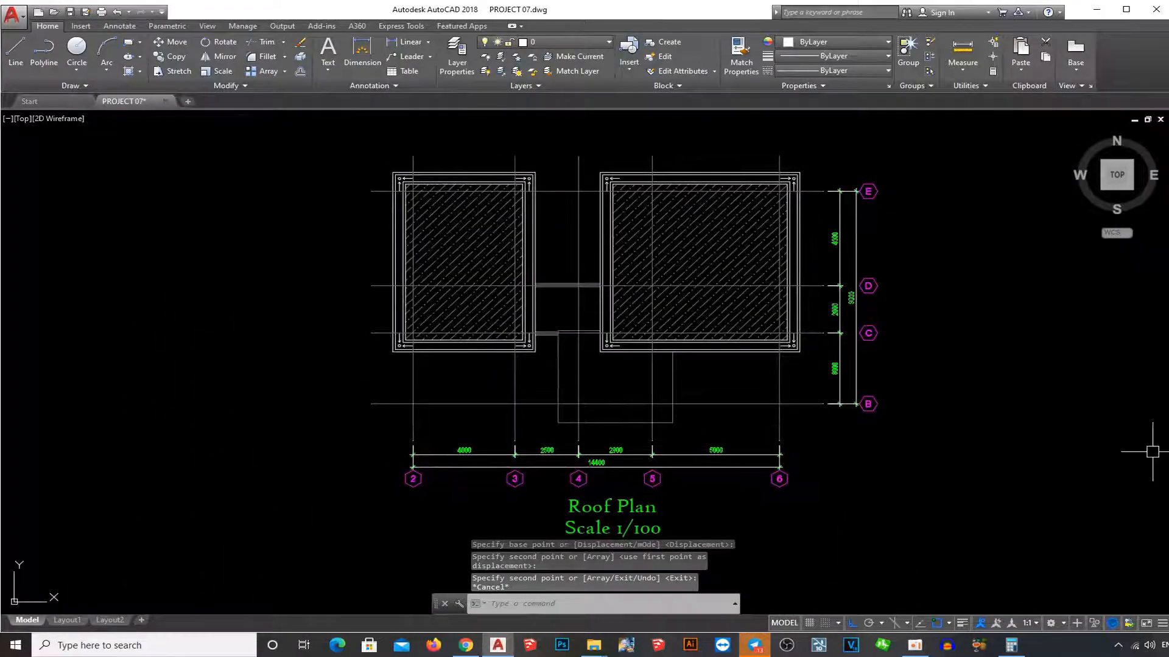